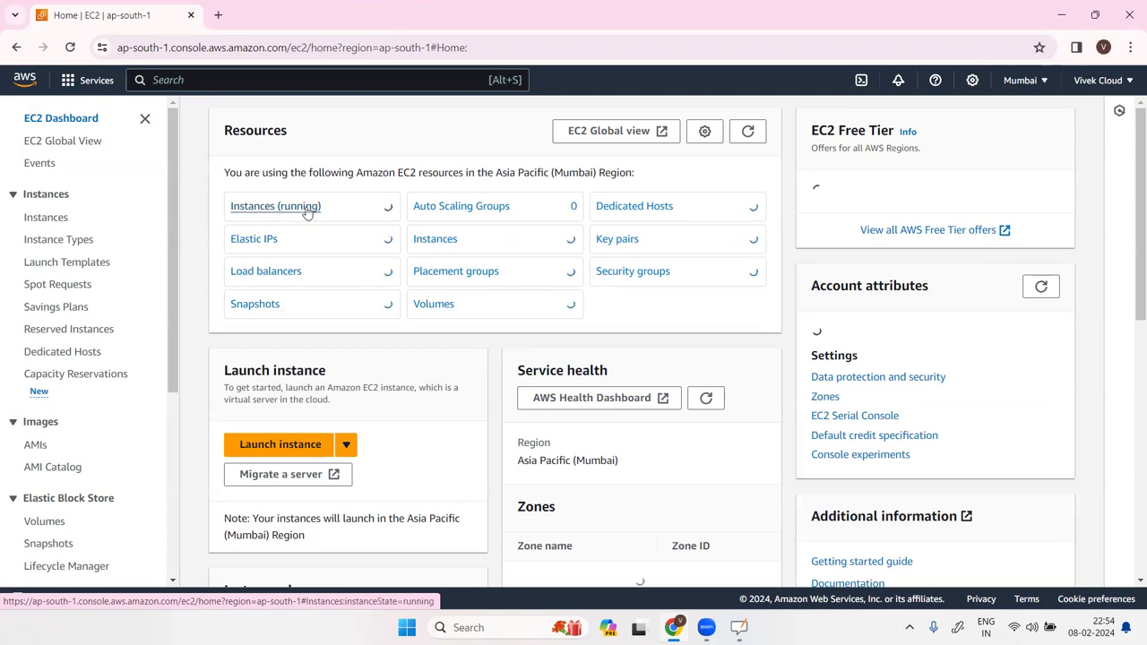
Start launching a new EC2 instance and name it nexus-server.
{"action": "left_click", "coordinate": [306, 210]}
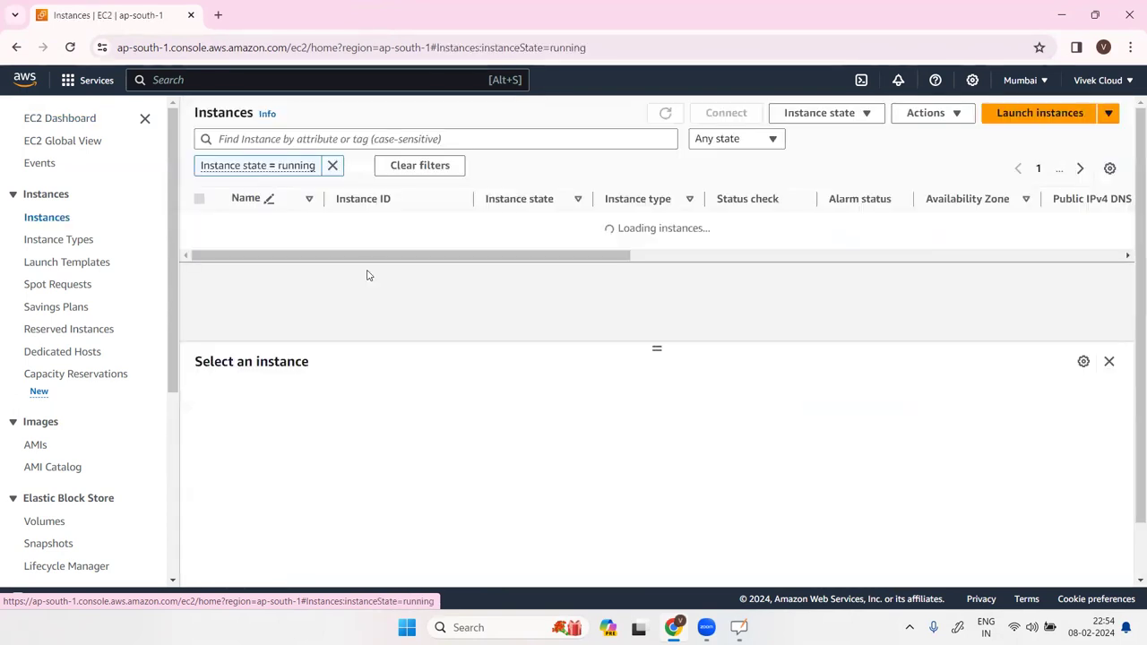
{"action": "left_click", "coordinate": [1008, 113]}
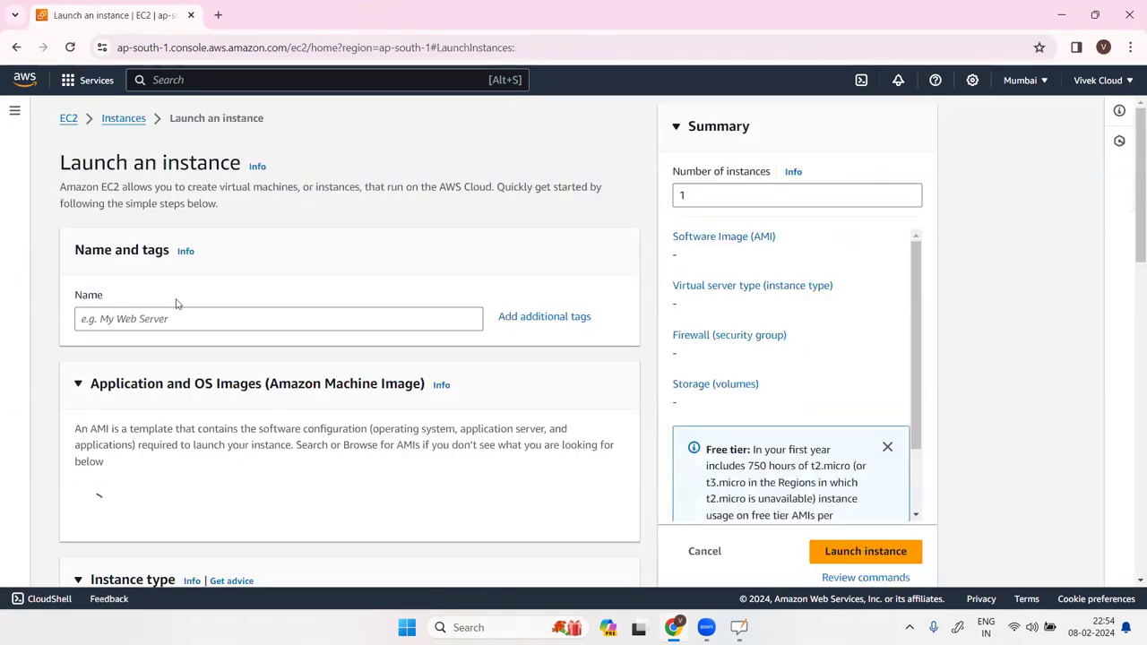
{"action": "left_click", "coordinate": [189, 320]}
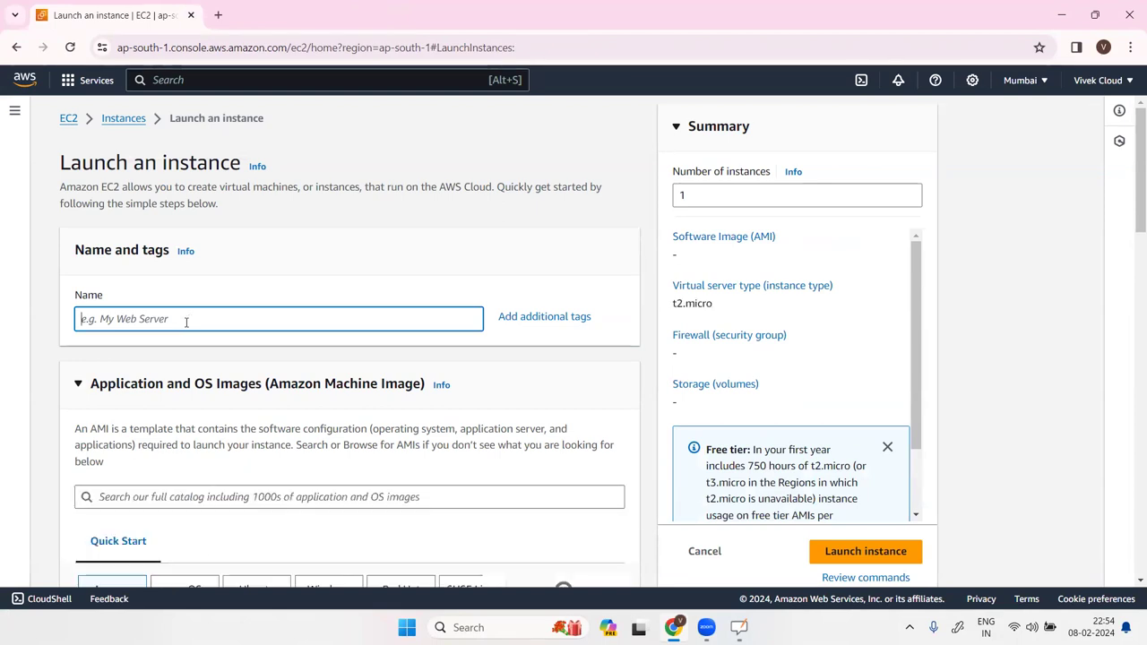
{"action": "type", "text": "s"}
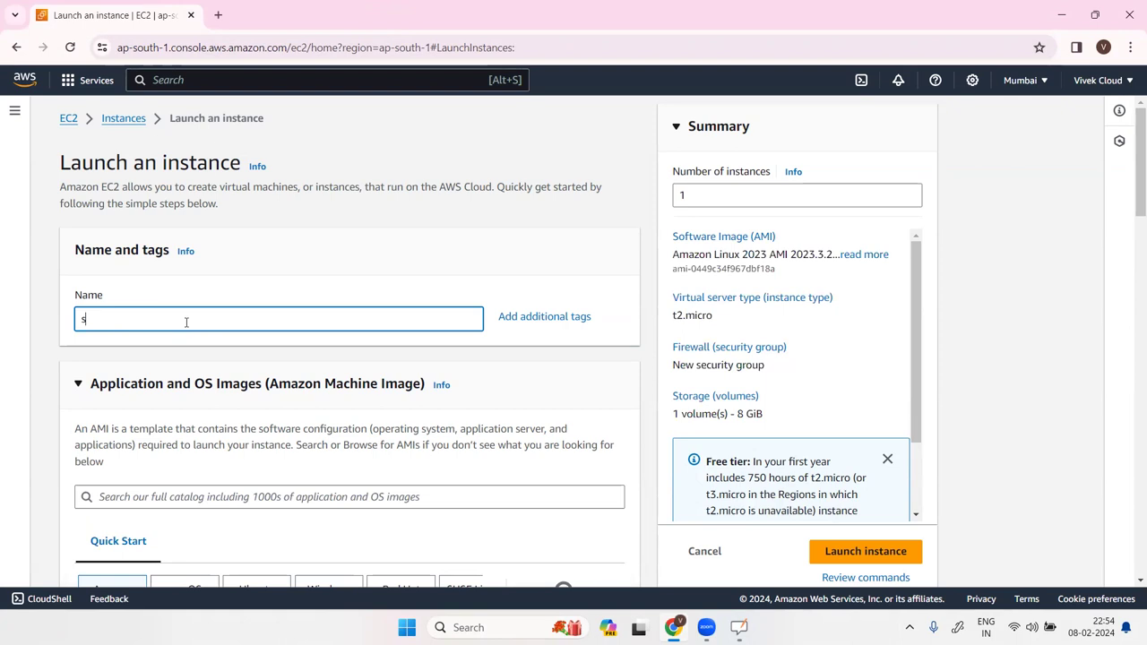
{"action": "key", "text": "BackSpace"}
{"action": "type", "text": "nexus-server"}
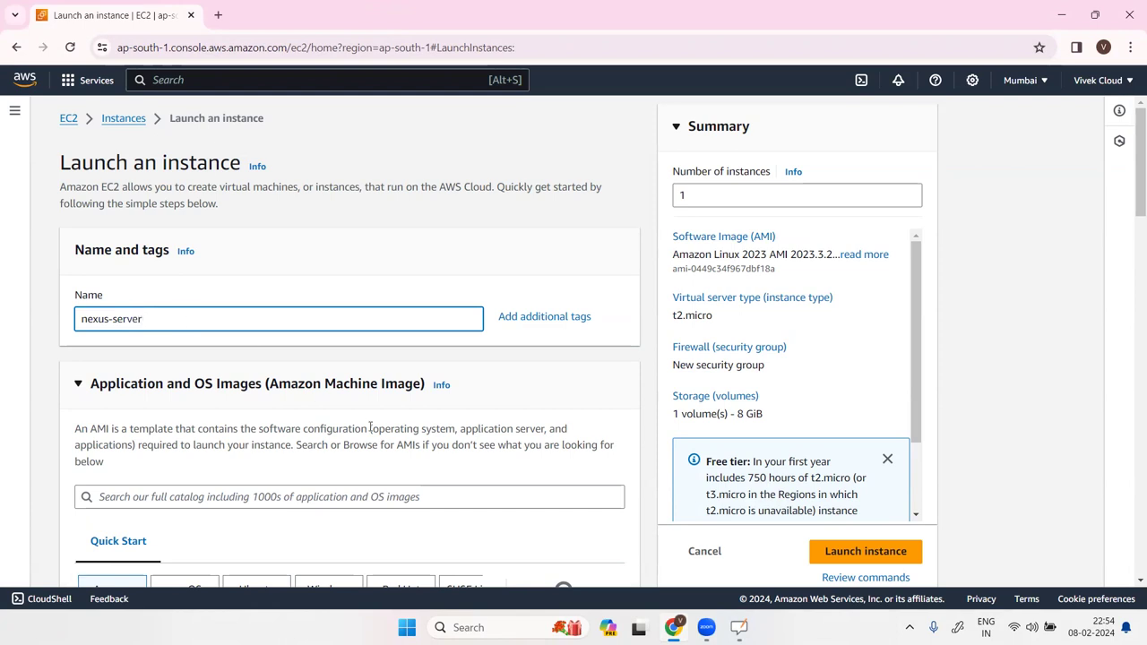
Keep Amazon Linux and select t2.medium as the instance type.
{"action": "scroll", "coordinate": [370, 428], "scroll_direction": "down", "scroll_amount": 3}
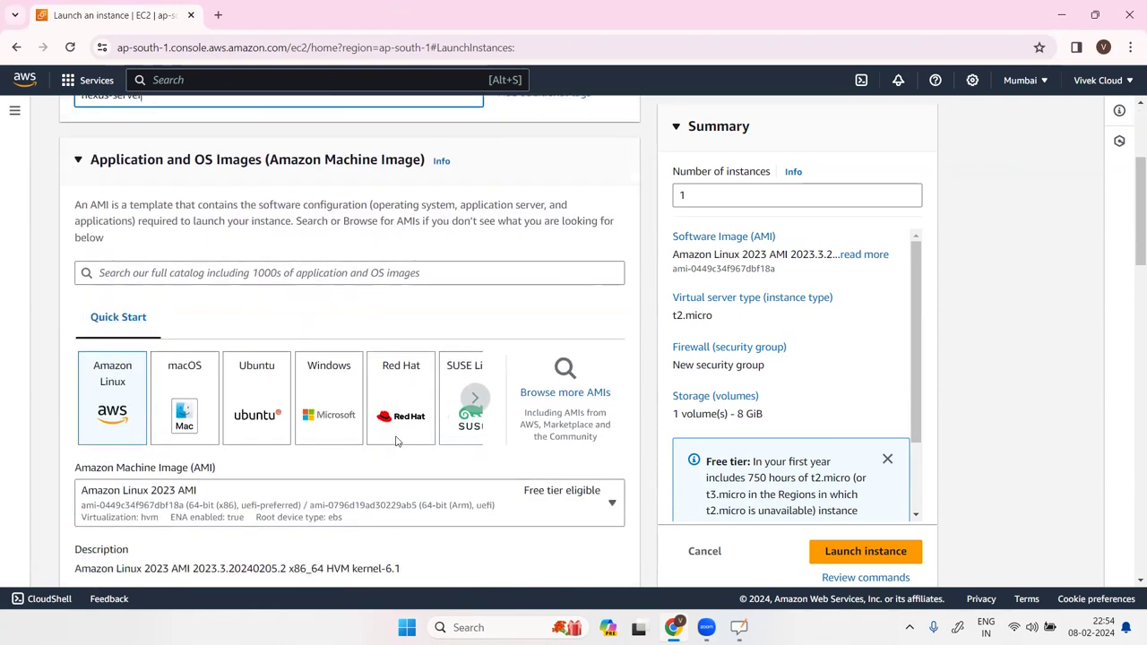
{"action": "scroll", "coordinate": [135, 391], "scroll_direction": "down", "scroll_amount": 2}
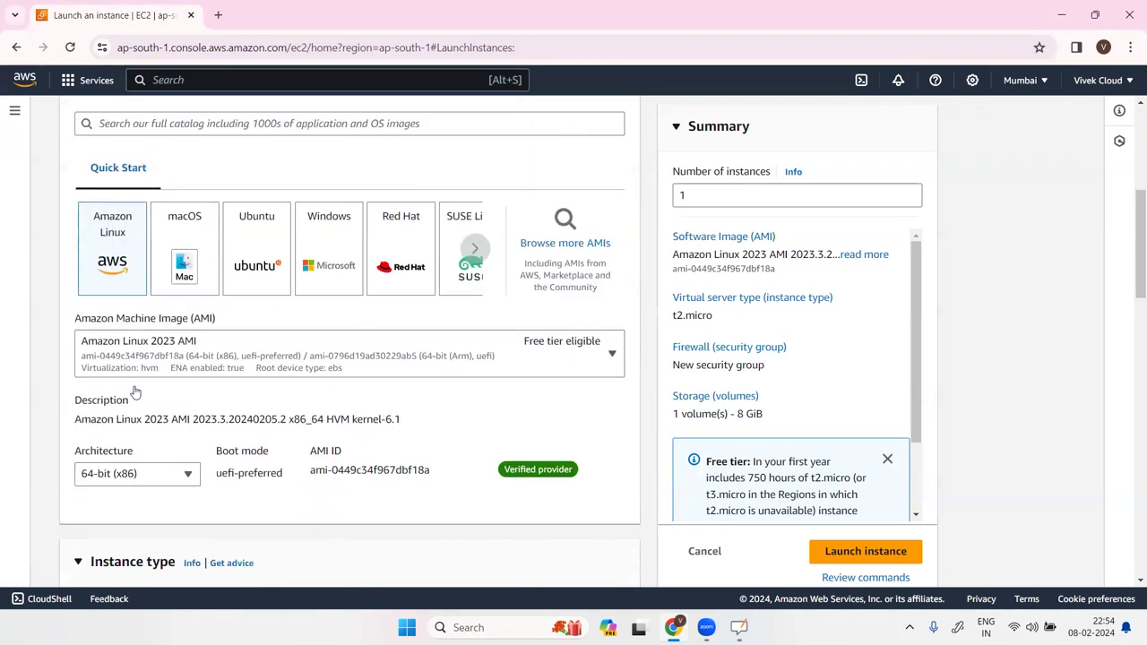
{"action": "scroll", "coordinate": [336, 388], "scroll_direction": "down", "scroll_amount": 2}
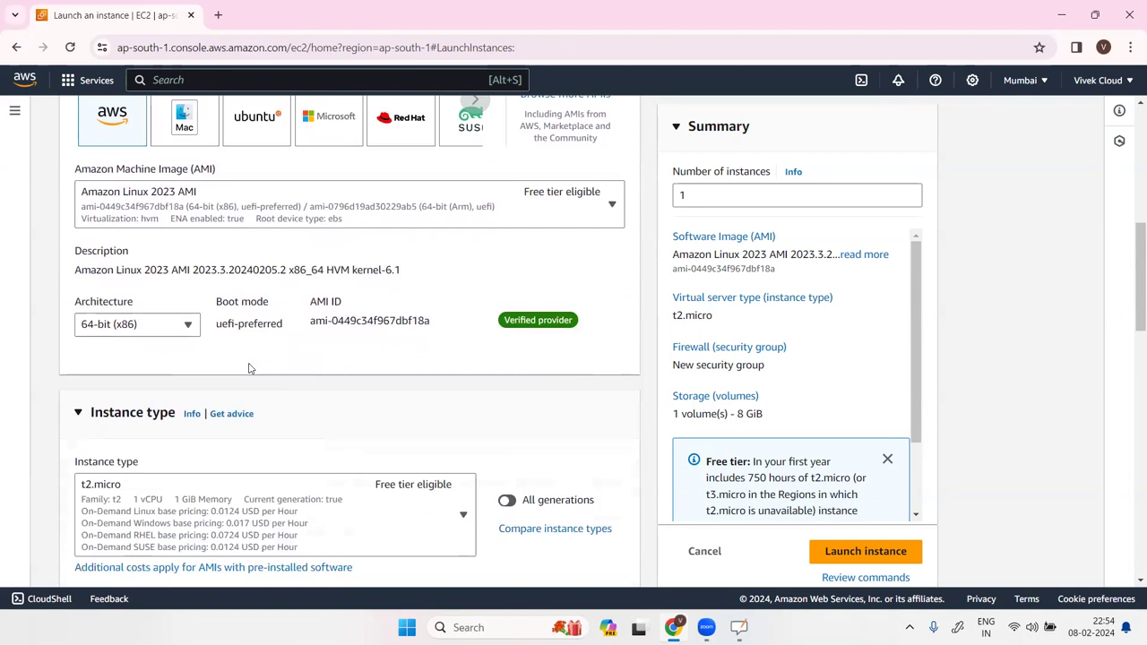
{"action": "scroll", "coordinate": [170, 333], "scroll_direction": "down", "scroll_amount": 2}
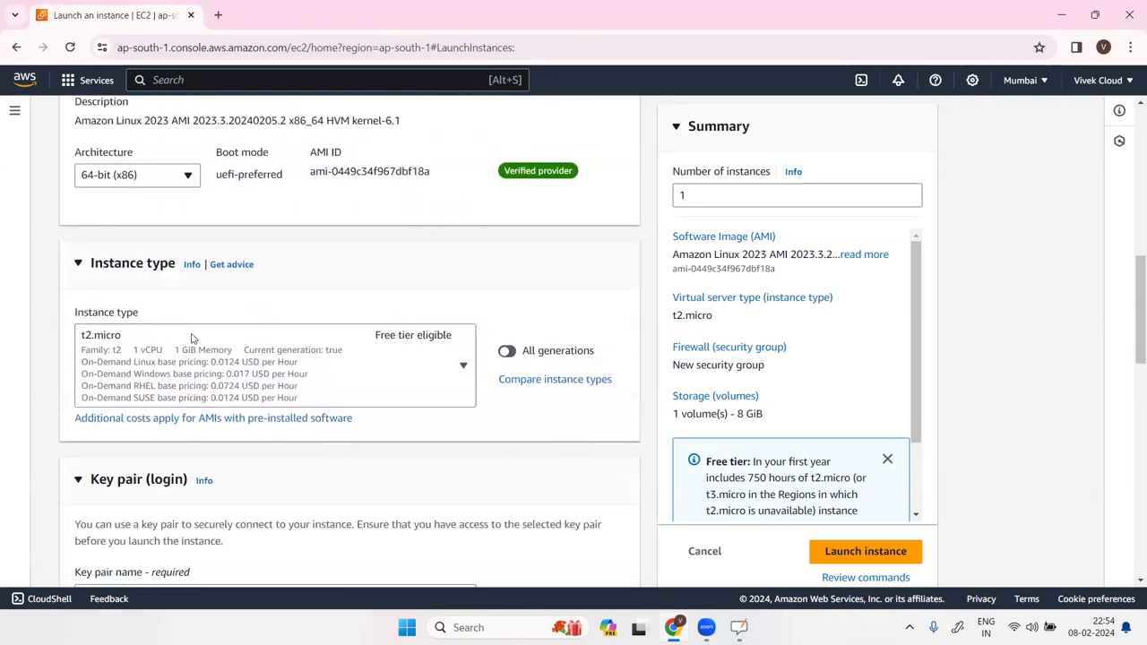
{"action": "left_click", "coordinate": [246, 375]}
{"action": "type", "text": "t2."}
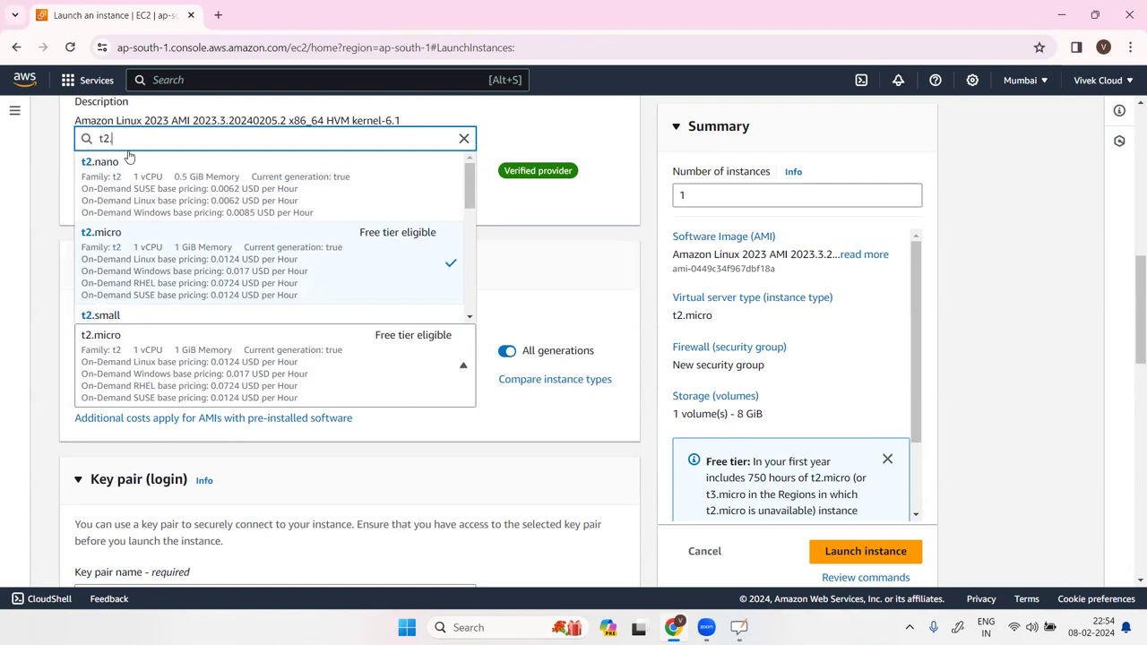
{"action": "type", "text": "me"}
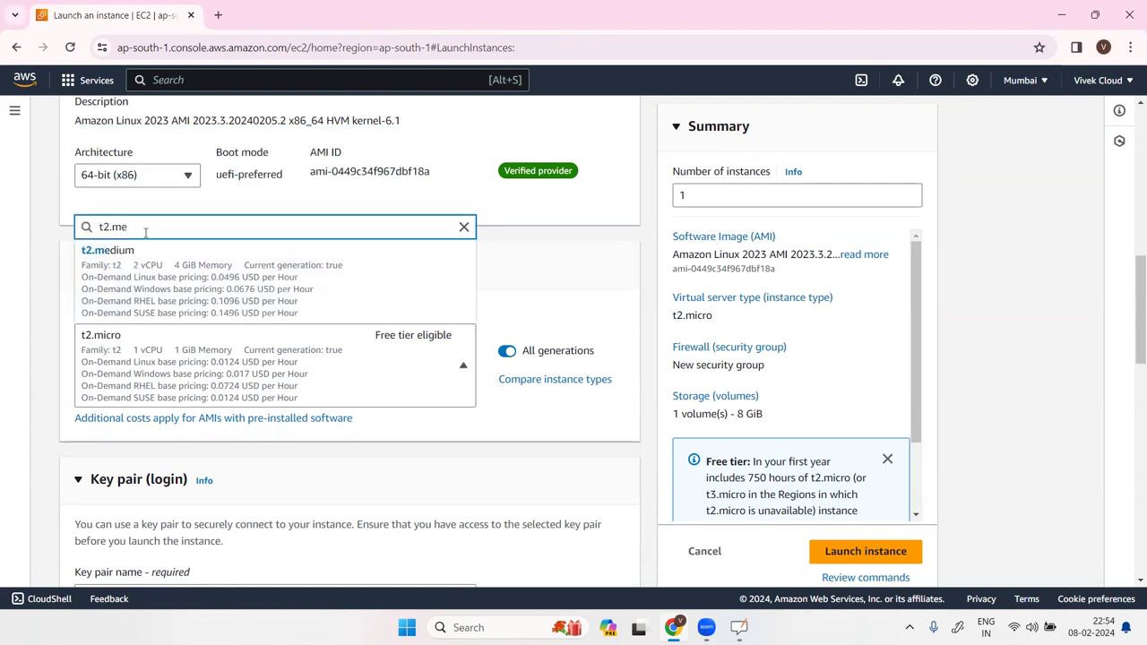
{"action": "left_click", "coordinate": [231, 285]}
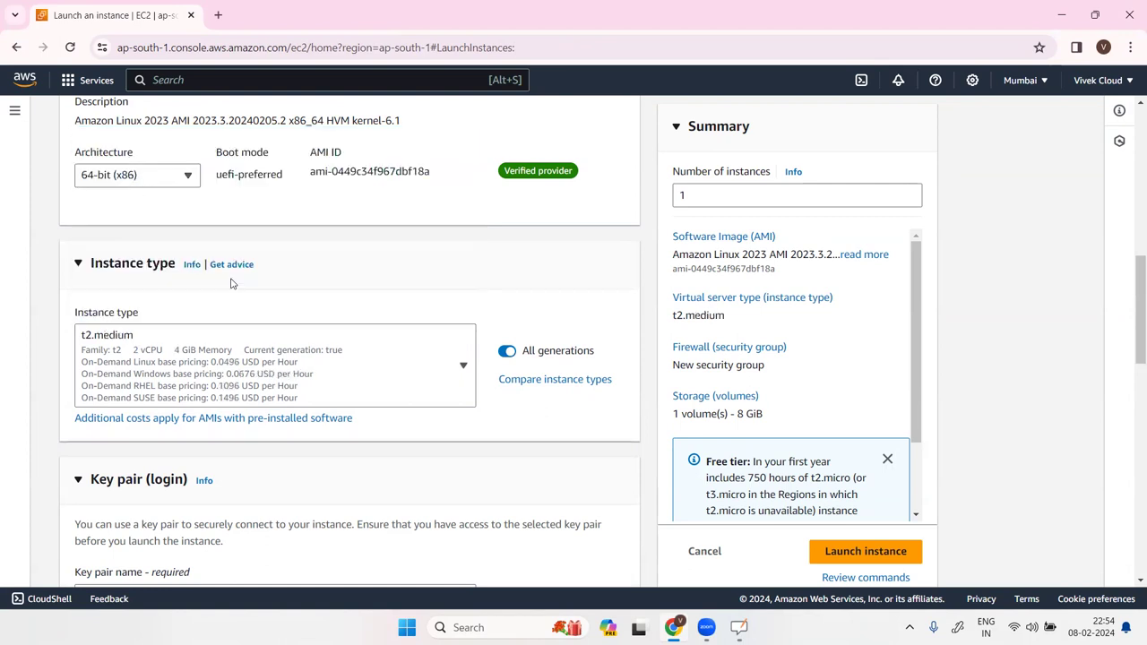
{"action": "scroll", "coordinate": [312, 364], "scroll_direction": "down", "scroll_amount": 3}
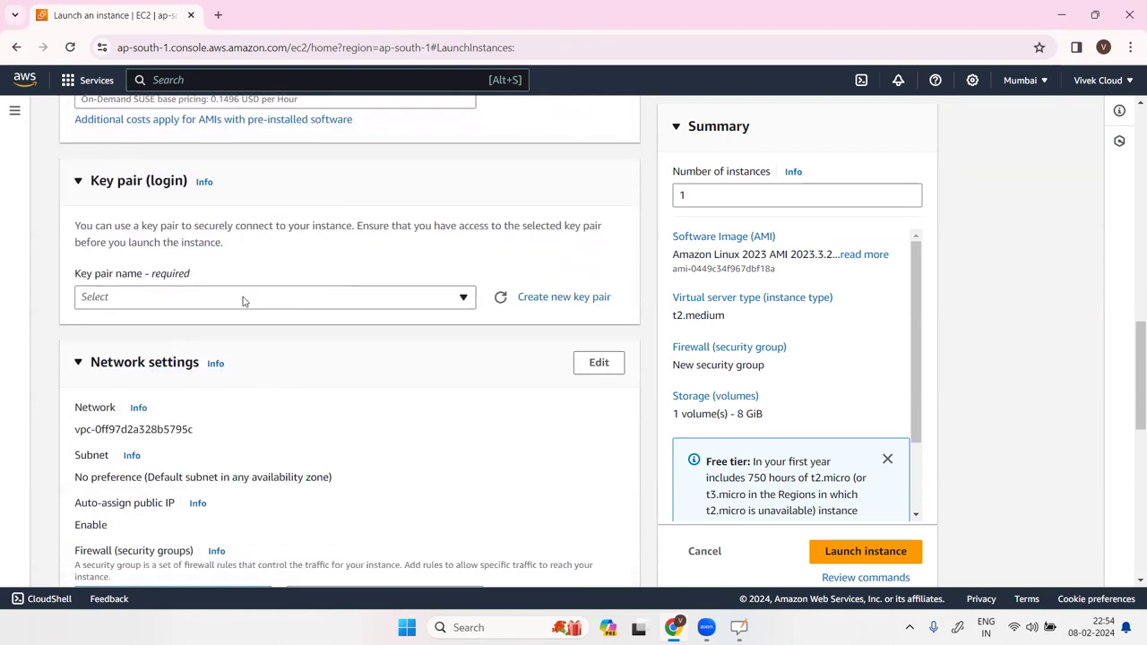
Create a .ppk key pair named nexuskey and save nexuskey.ppk to Downloads.
{"action": "left_click", "coordinate": [242, 301]}
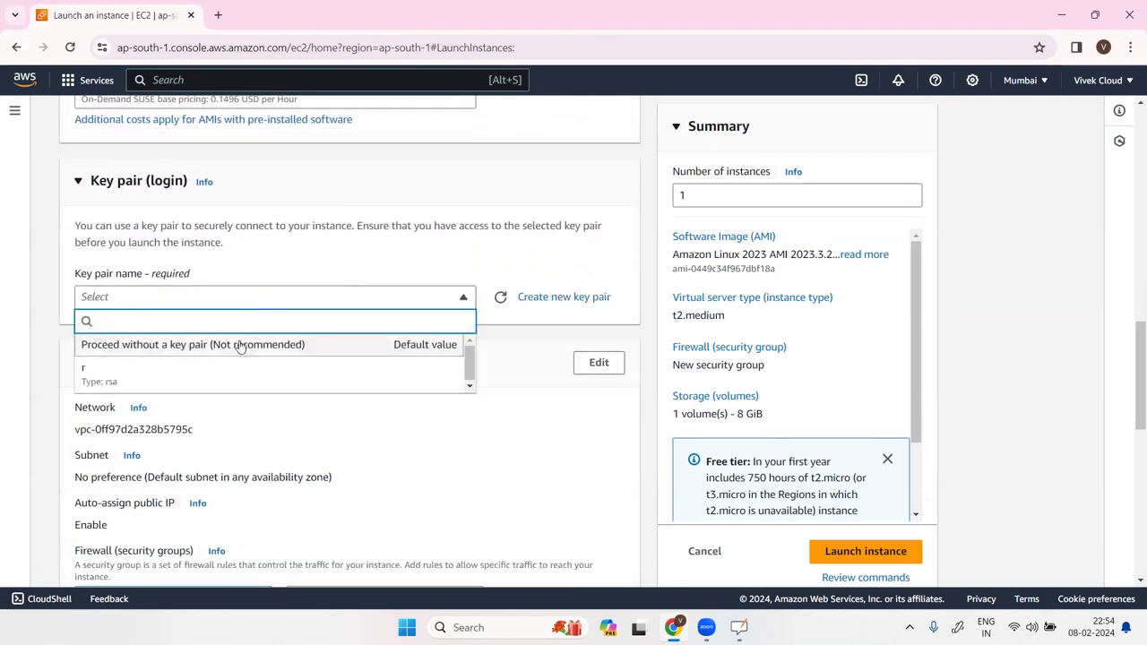
{"action": "left_click", "coordinate": [572, 305]}
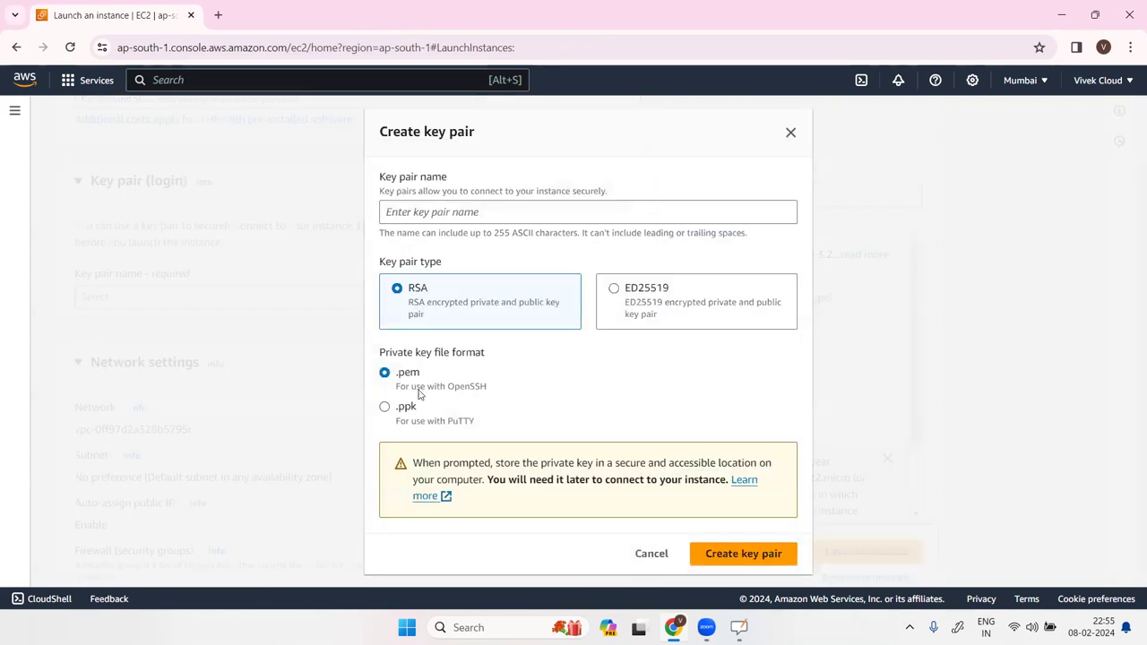
{"action": "left_click", "coordinate": [407, 408]}
{"action": "left_click", "coordinate": [448, 214]}
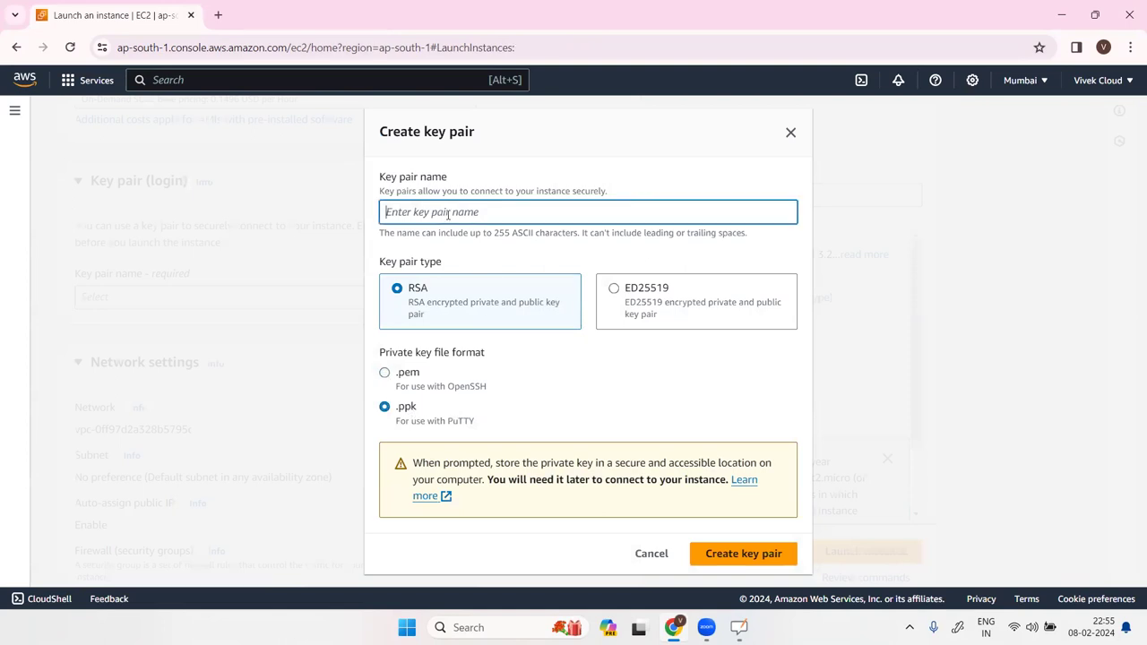
{"action": "type", "text": "nexusk"}
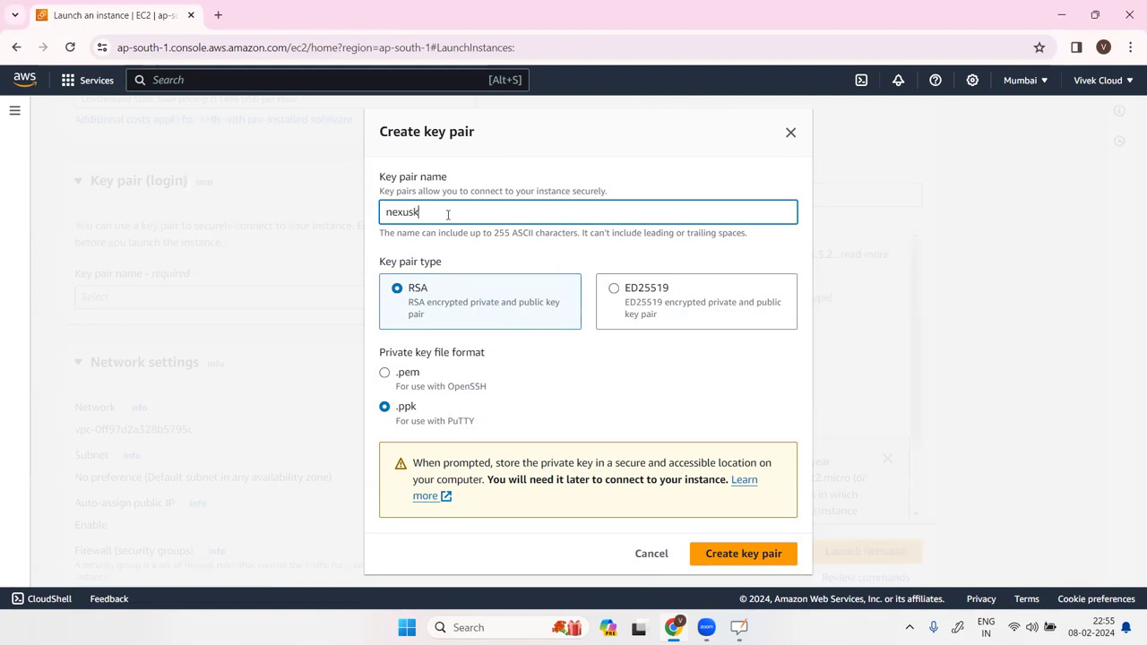
{"action": "left_click", "coordinate": [743, 556]}
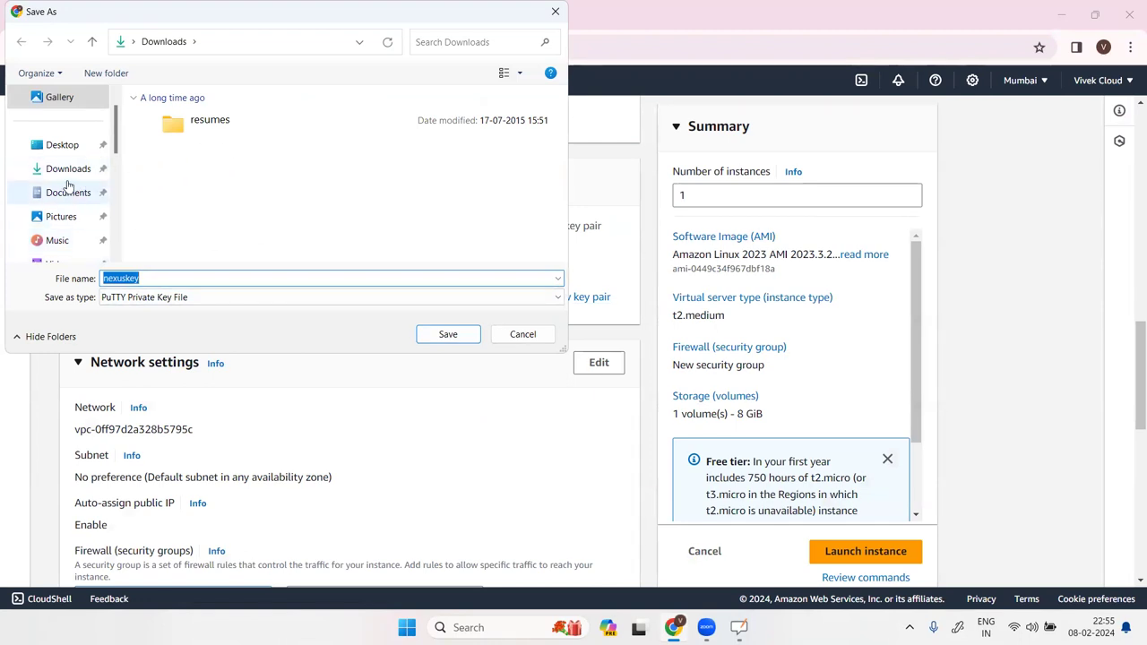
{"action": "scroll", "coordinate": [68, 185], "scroll_direction": "down", "scroll_amount": 3}
{"action": "scroll", "coordinate": [70, 220], "scroll_direction": "up", "scroll_amount": 4}
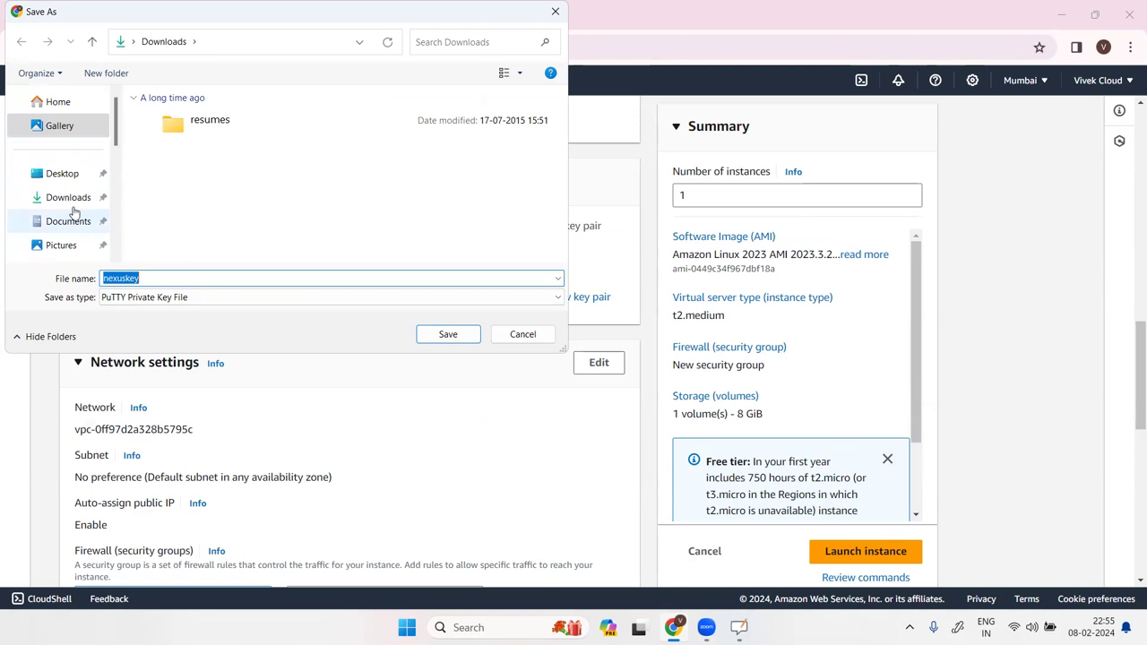
{"action": "left_click", "coordinate": [74, 201]}
{"action": "left_click", "coordinate": [435, 334]}
Launch the nexus-server instance with the nexuskey key pair.
{"action": "scroll", "coordinate": [423, 436], "scroll_direction": "down", "scroll_amount": 2}
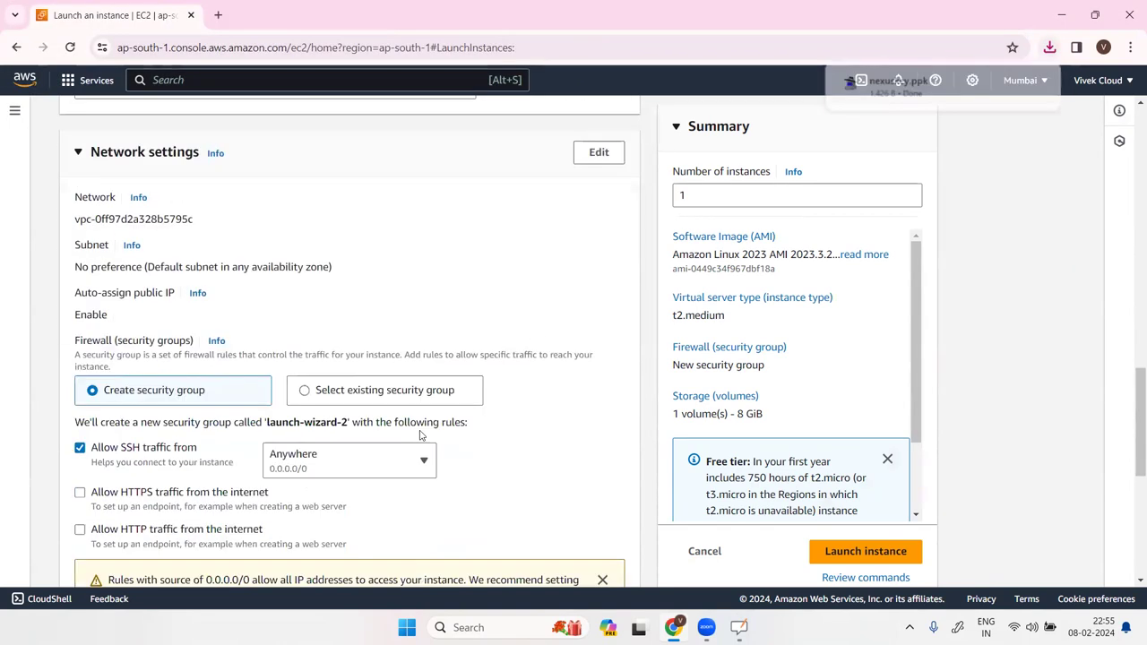
{"action": "scroll", "coordinate": [217, 443], "scroll_direction": "down", "scroll_amount": 3}
{"action": "scroll", "coordinate": [212, 434], "scroll_direction": "up", "scroll_amount": 3}
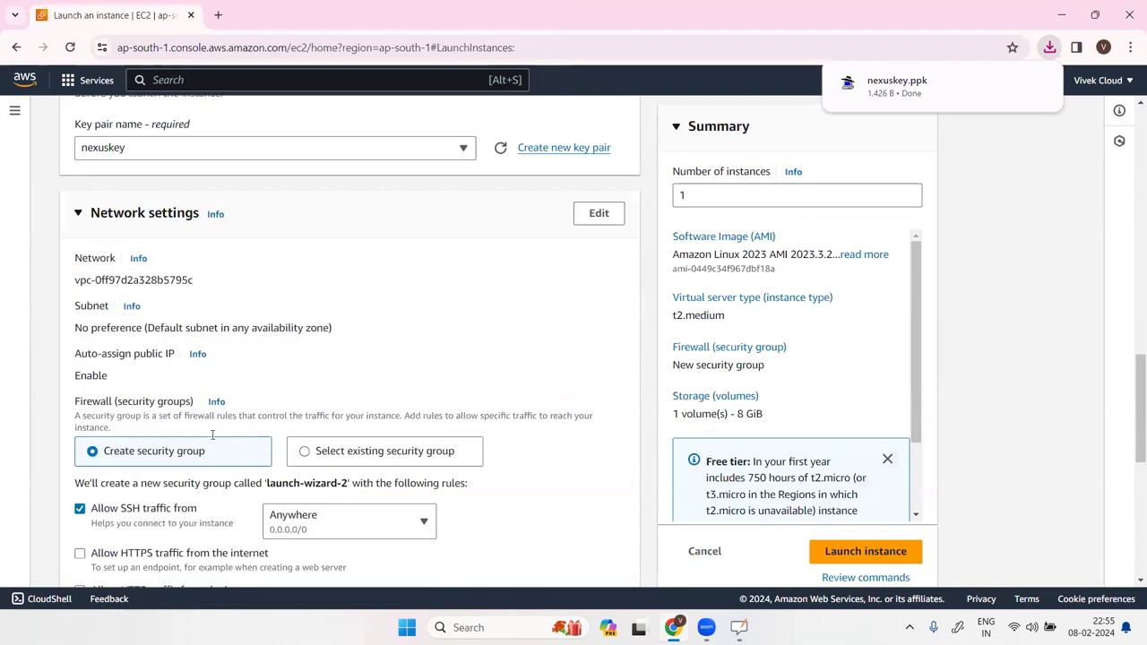
{"action": "scroll", "coordinate": [496, 412], "scroll_direction": "down", "scroll_amount": 6}
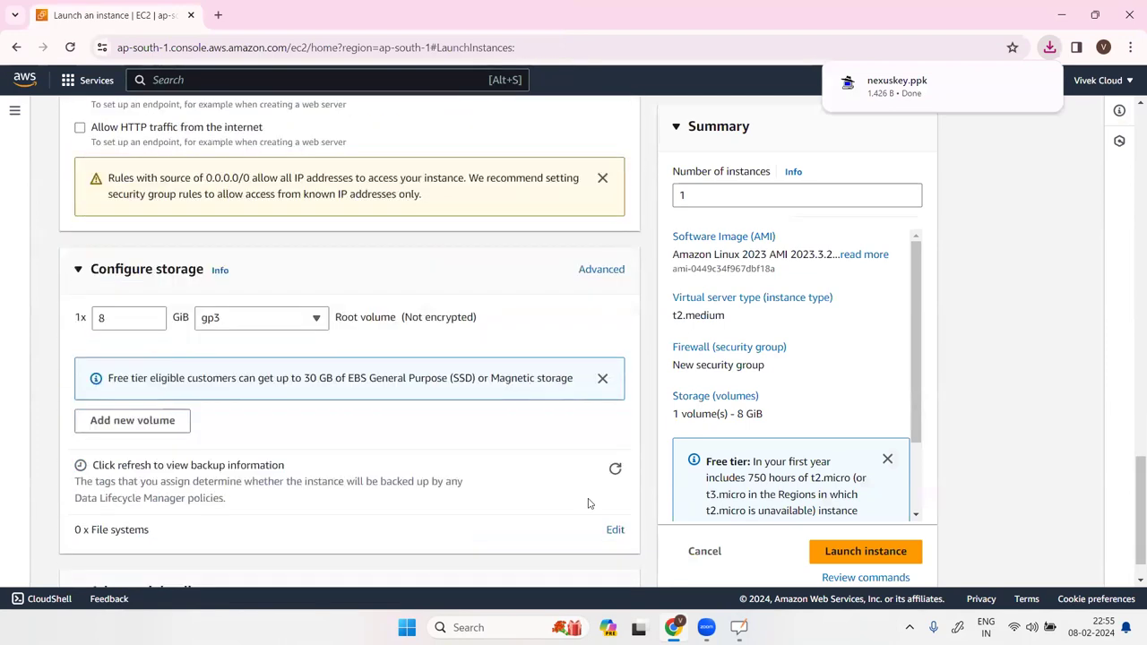
{"action": "left_click", "coordinate": [855, 528]}
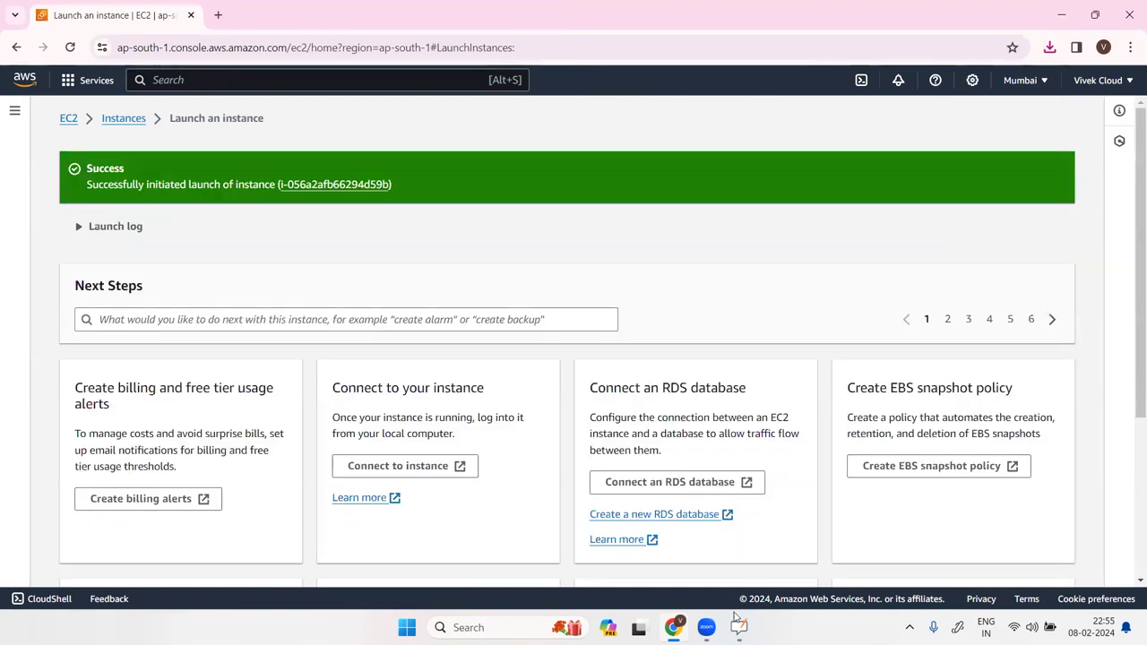
{"action": "left_click", "coordinate": [737, 624]}
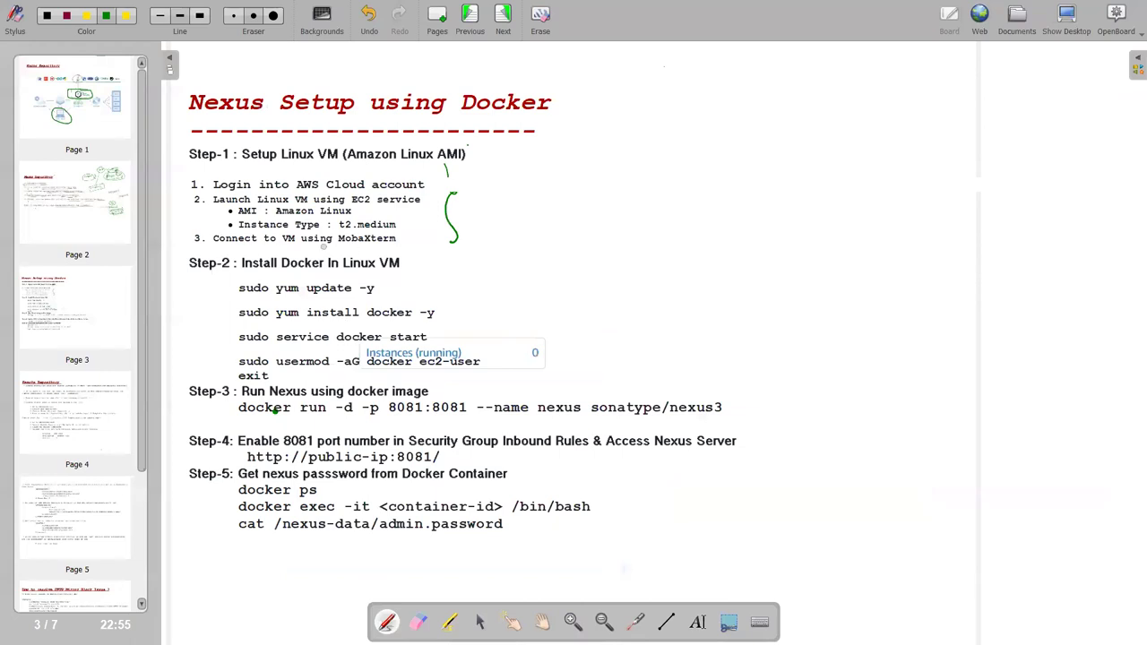
Check the OpenBoard menu without choosing anything, then hide OpenBoard to reveal the browser.
{"action": "left_click", "coordinate": [1121, 16]}
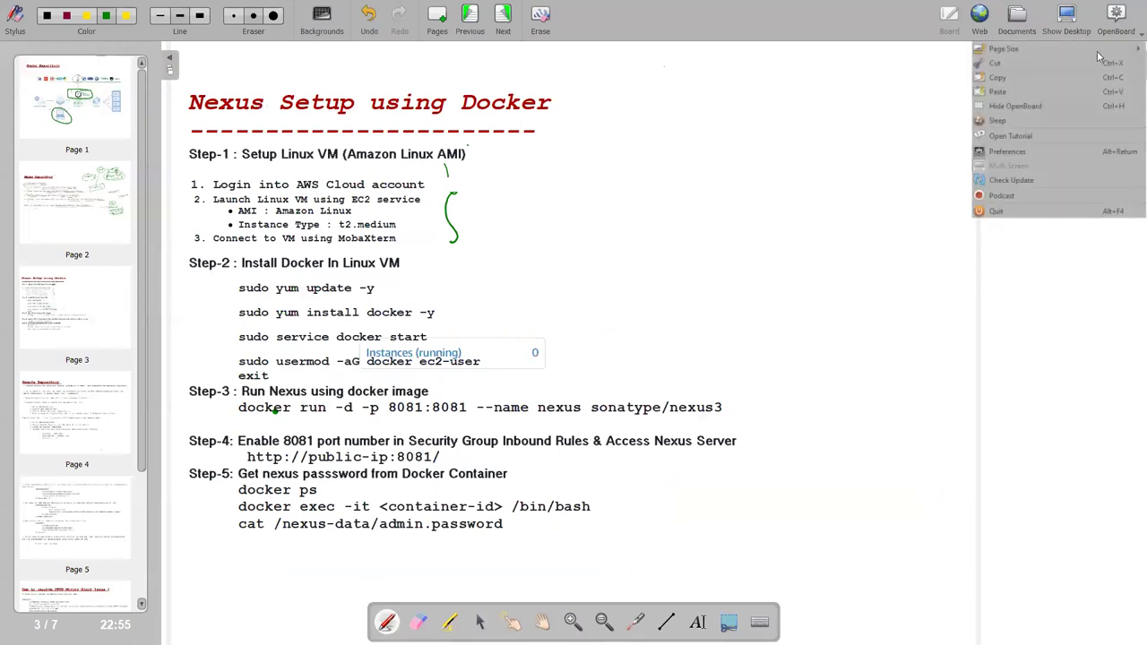
{"action": "left_click", "coordinate": [733, 152]}
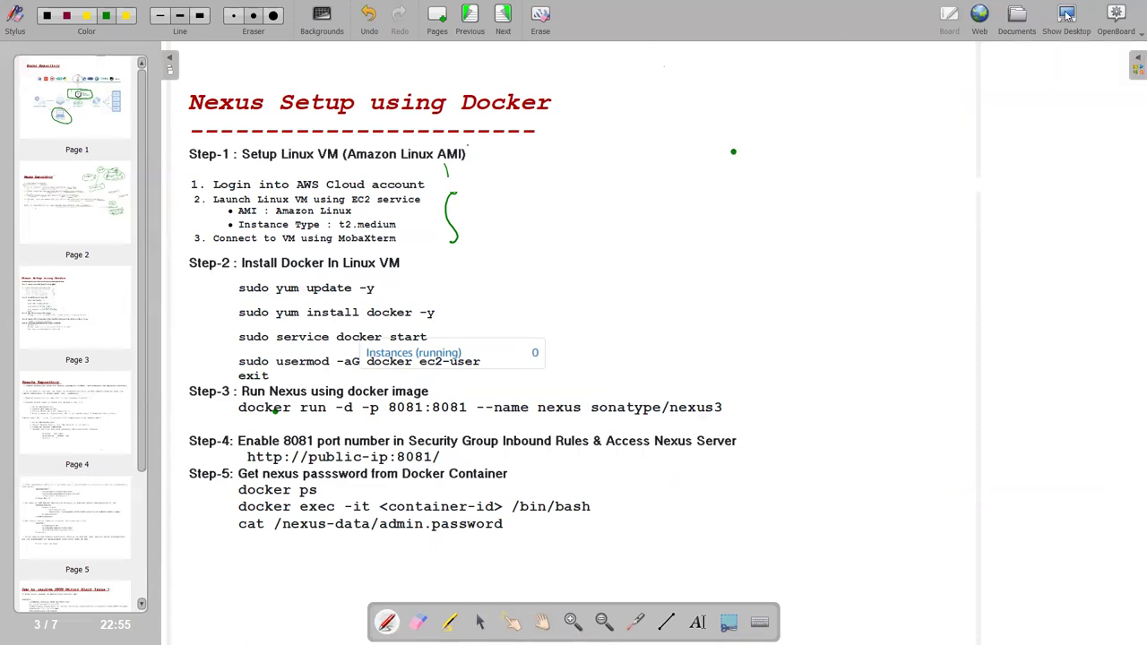
{"action": "left_click", "coordinate": [1066, 17]}
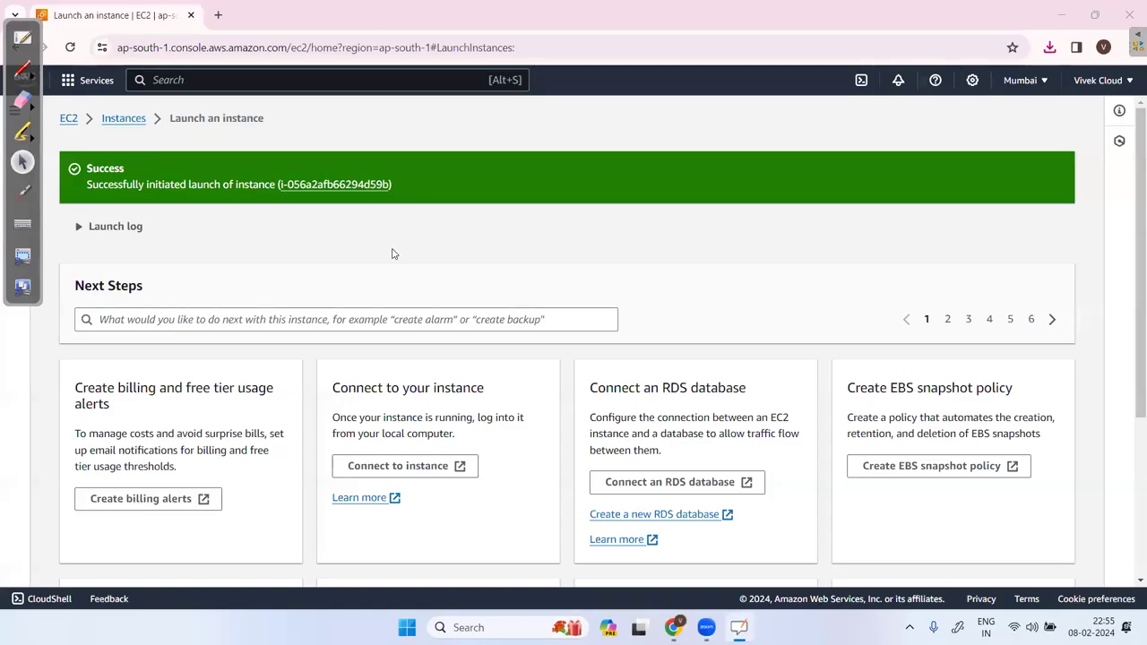
Refresh the instances list, select nexus-server and copy its public IPv4 address.
{"action": "left_click", "coordinate": [340, 184]}
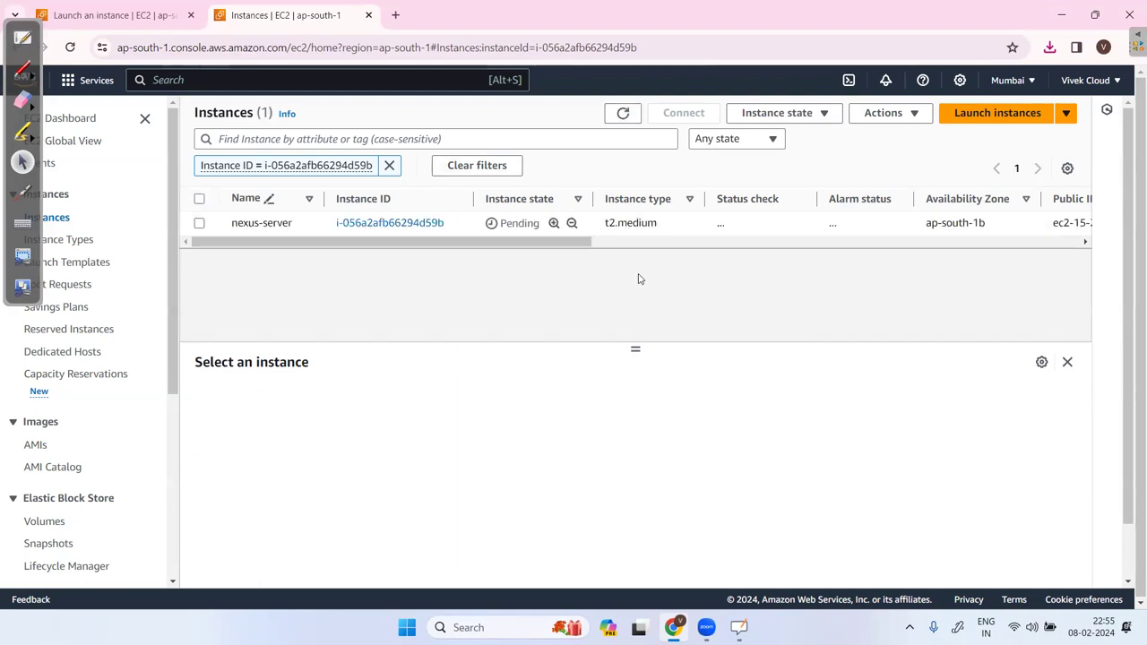
{"action": "left_click", "coordinate": [623, 114]}
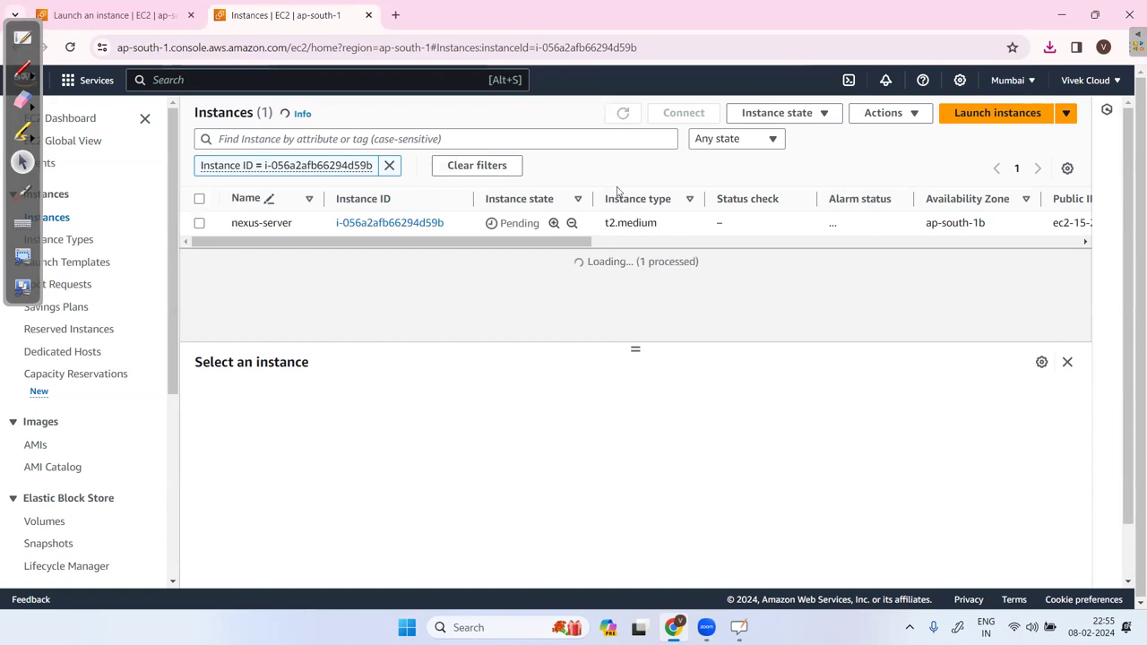
{"action": "left_click", "coordinate": [200, 224]}
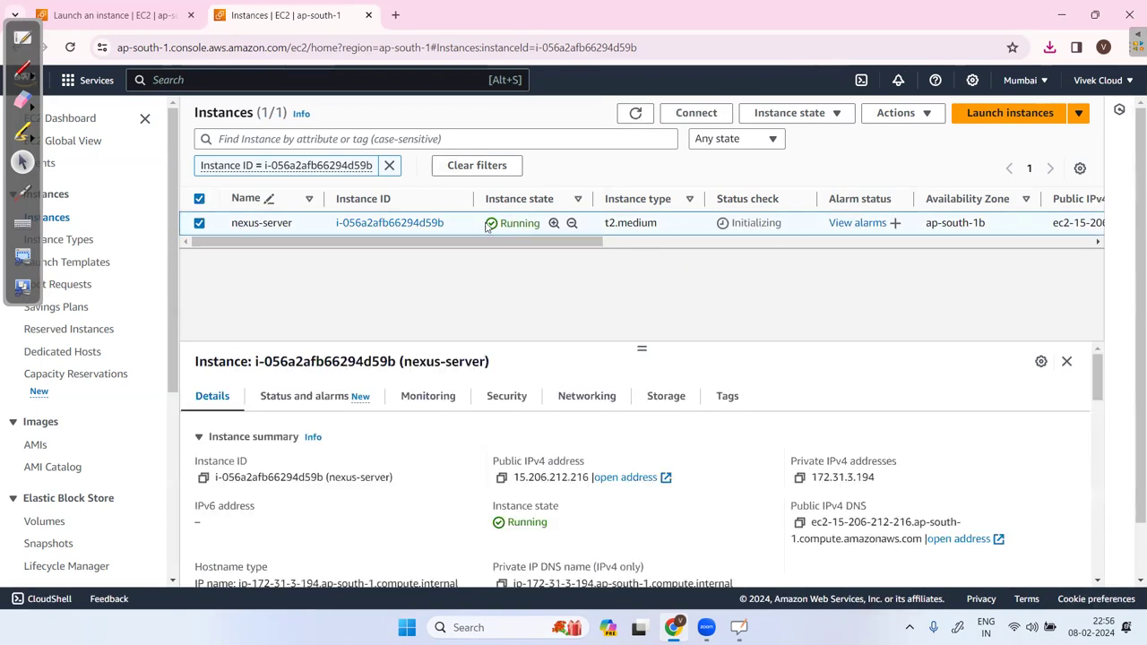
{"action": "left_click", "coordinate": [501, 476]}
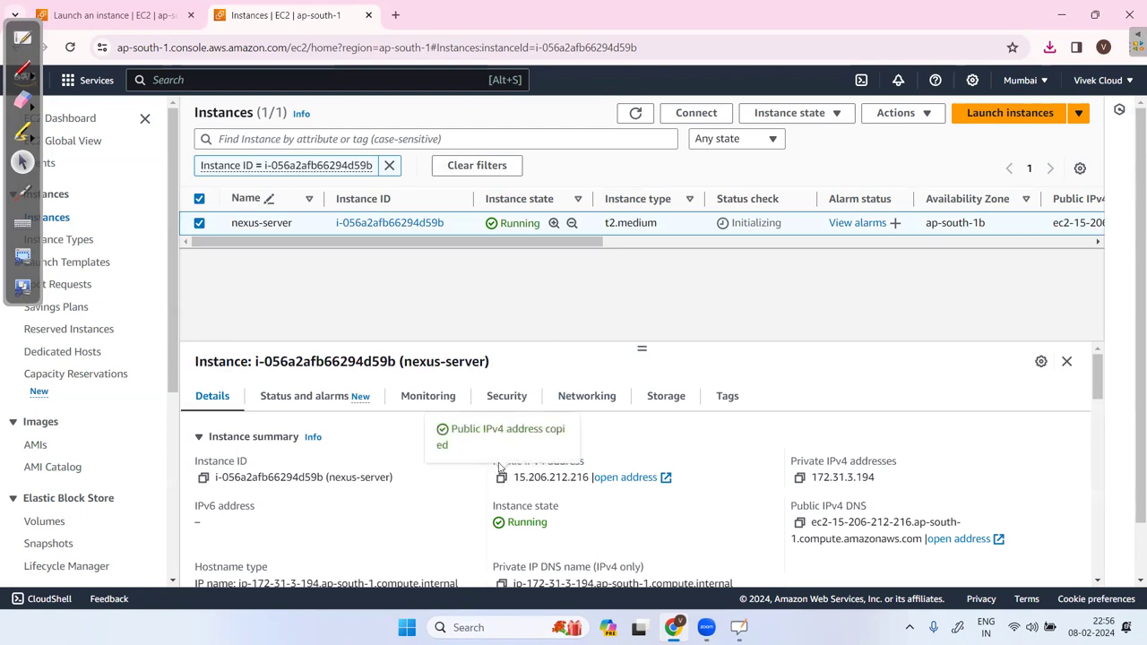
Circle the public IPv4 address 15.206.212.216 for emphasis and copy it again.
{"action": "left_click", "coordinate": [494, 443]}
{"action": "scroll", "coordinate": [492, 452], "scroll_direction": "down", "scroll_amount": 1}
{"action": "scroll", "coordinate": [492, 452], "scroll_direction": "up", "scroll_amount": 1}
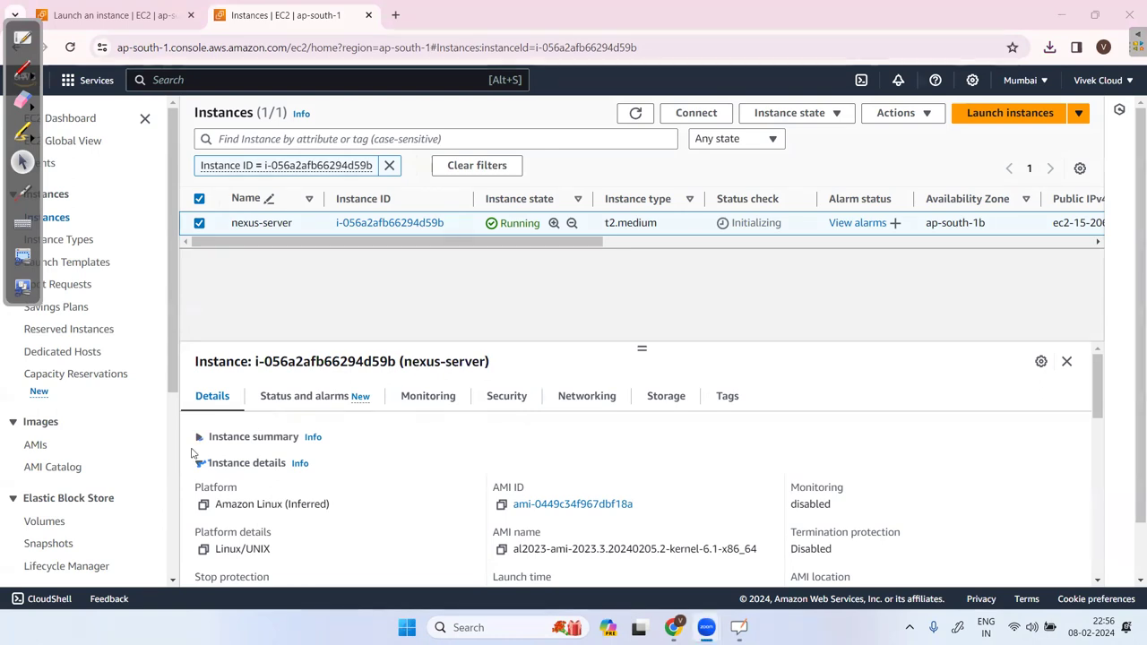
{"action": "left_click", "coordinate": [289, 436]}
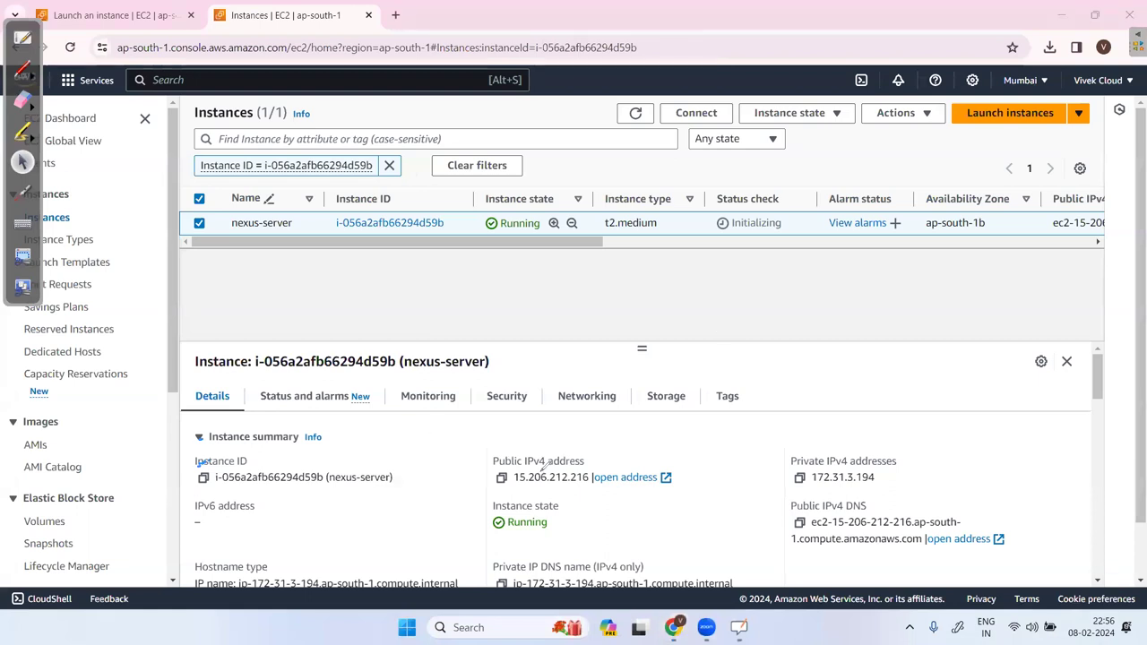
{"action": "mouse_move", "coordinate": [511, 437]}
{"action": "left_mouse_down"}
{"action": "mouse_move", "coordinate": [599, 489]}
{"action": "mouse_move", "coordinate": [715, 467]}
{"action": "mouse_move", "coordinate": [511, 436]}
{"action": "mouse_move", "coordinate": [507, 468]}
{"action": "left_mouse_up"}
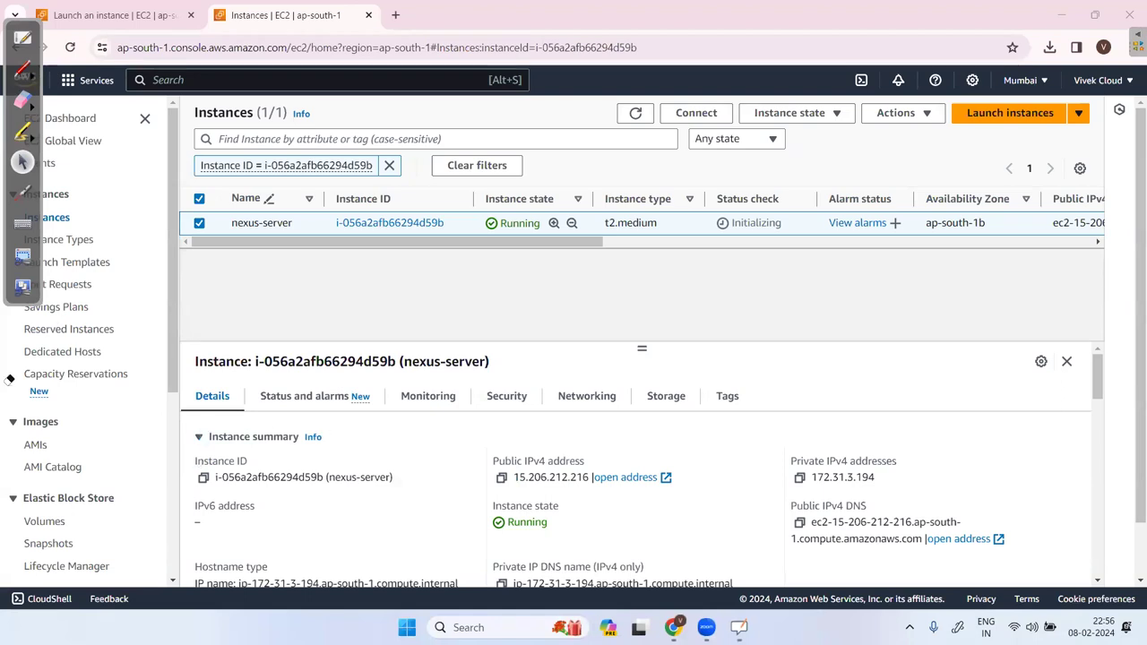
{"action": "left_click", "coordinate": [501, 477]}
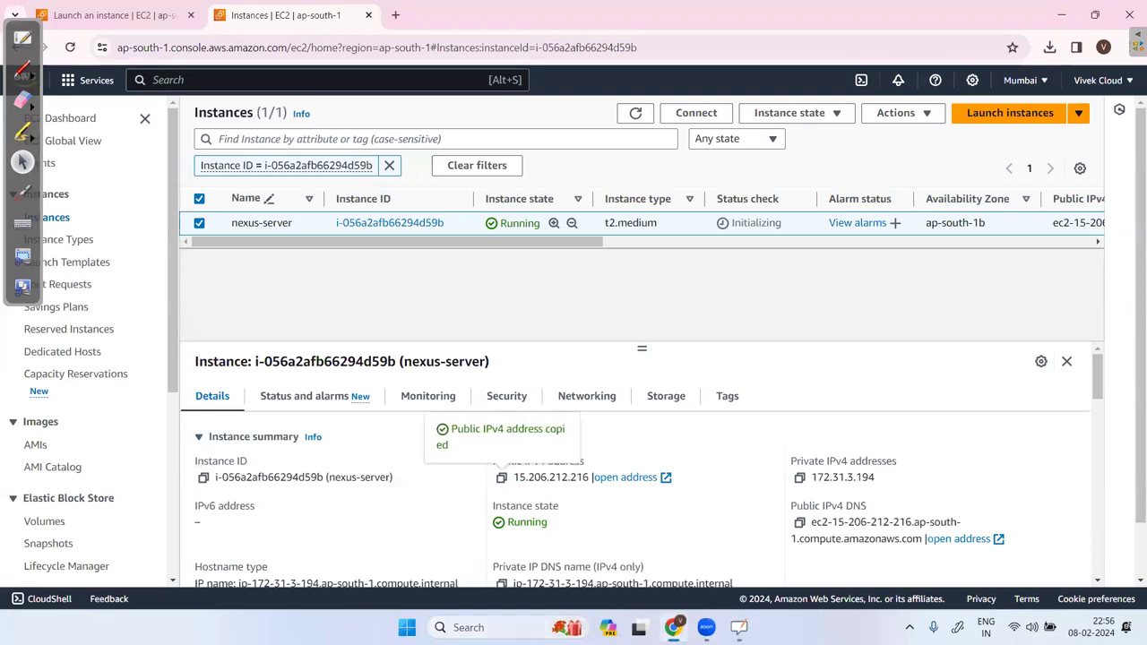
Launch MobaXterm from Windows search, briefly checking the whiteboard setup notes.
{"action": "left_click", "coordinate": [474, 627]}
{"action": "type", "text": "mo"}
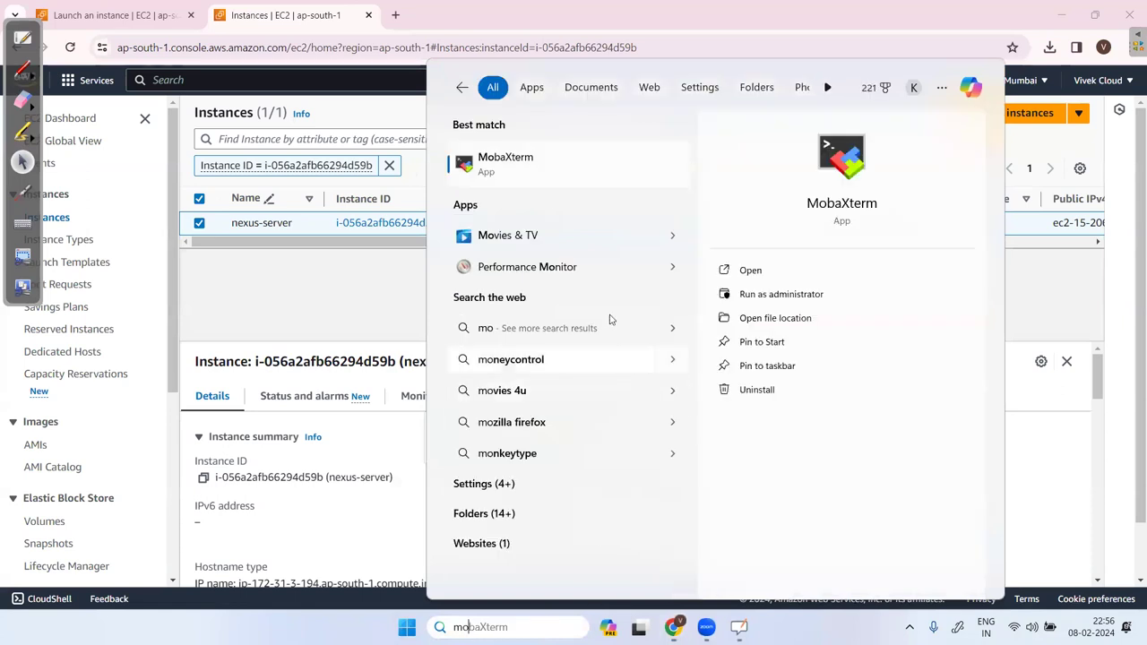
{"action": "left_click", "coordinate": [743, 273]}
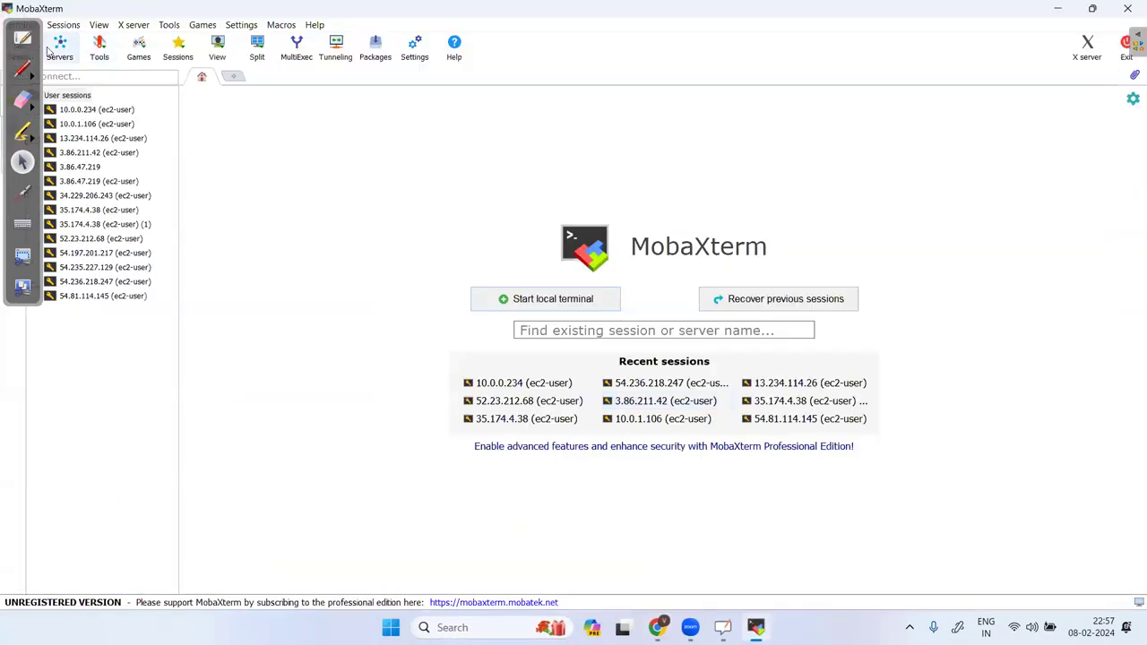
{"action": "left_click", "coordinate": [26, 34]}
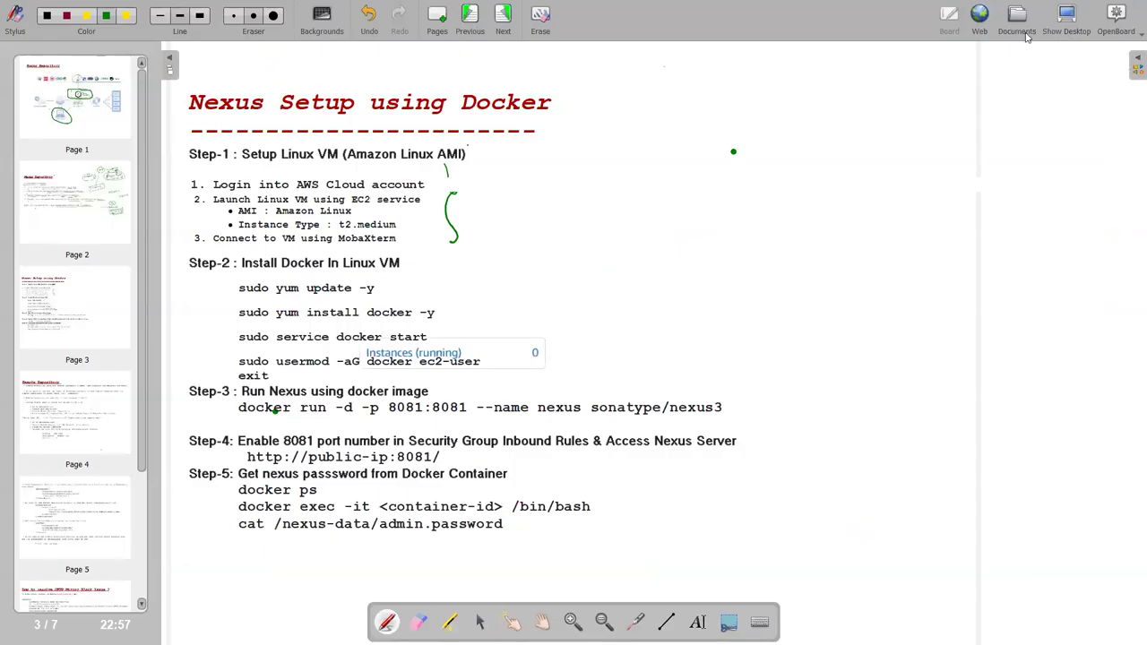
{"action": "left_click", "coordinate": [1075, 22]}
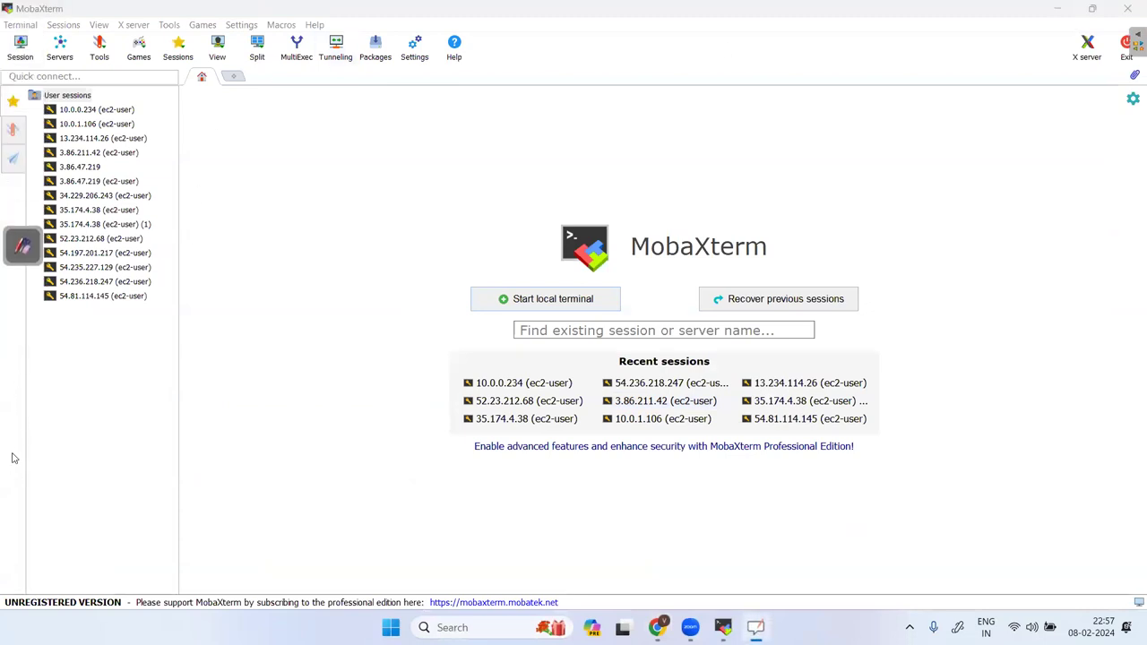
Start an SSH session with host 15.206.212.216, then close it without connecting.
{"action": "left_click", "coordinate": [19, 49]}
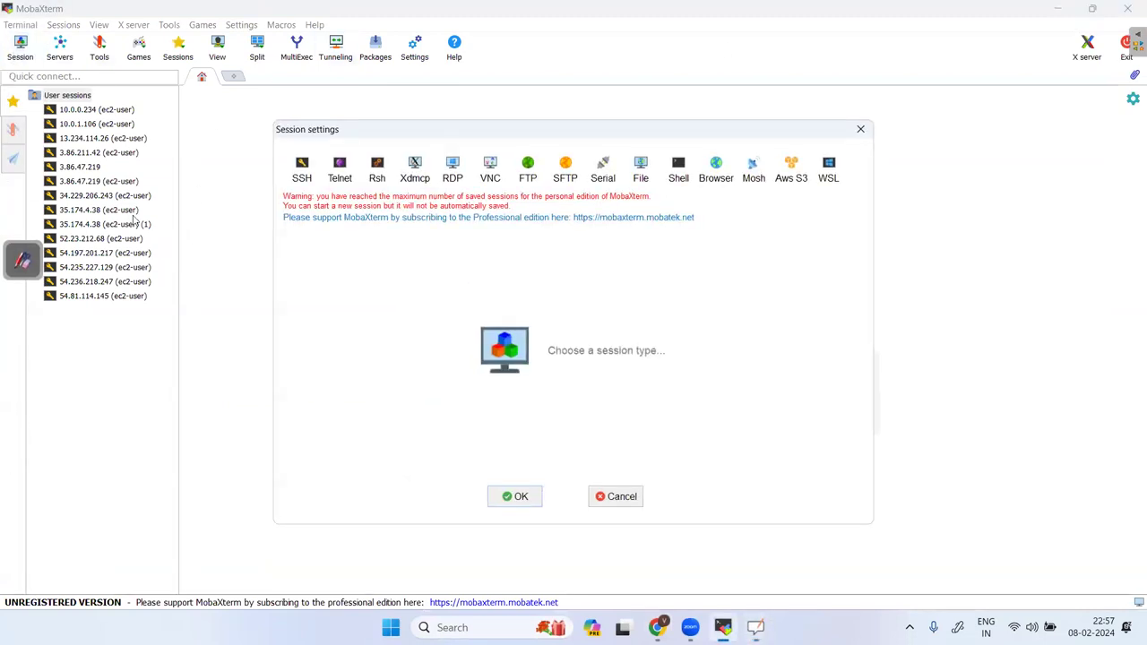
{"action": "left_click", "coordinate": [301, 169]}
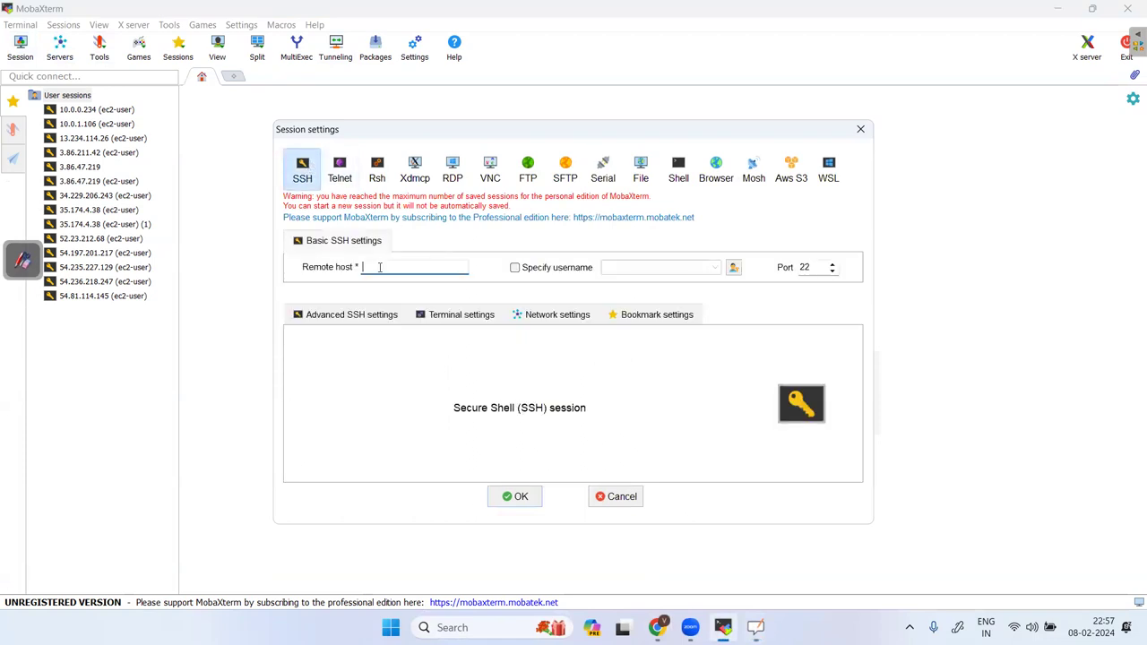
{"action": "key", "text": "ctrl+v"}
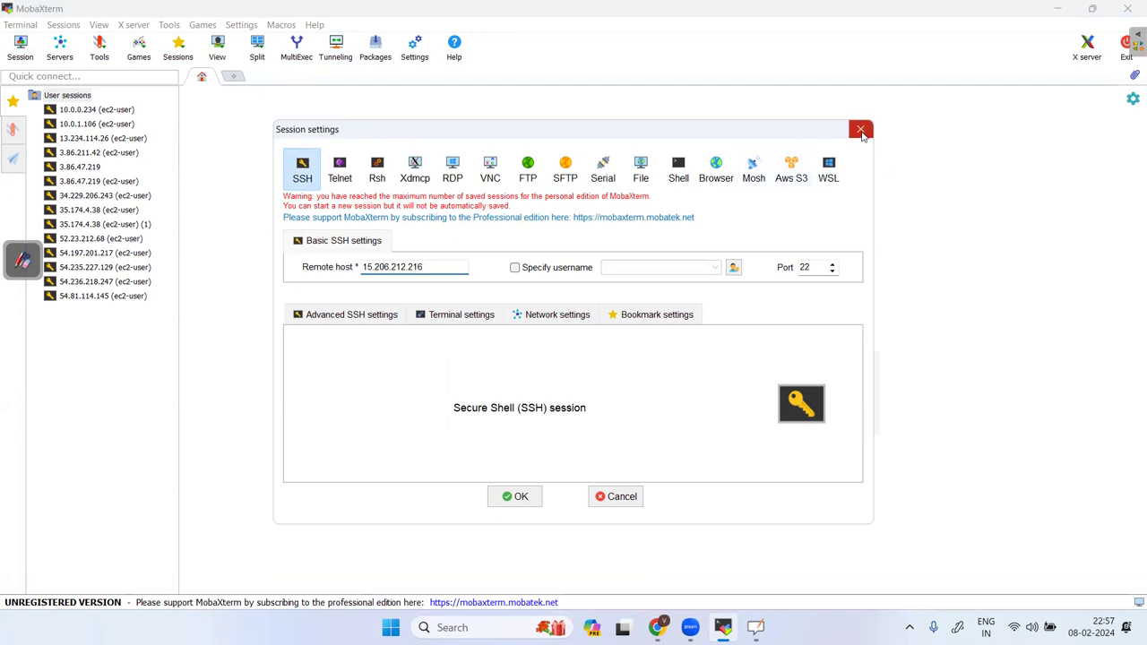
{"action": "left_click", "coordinate": [860, 131]}
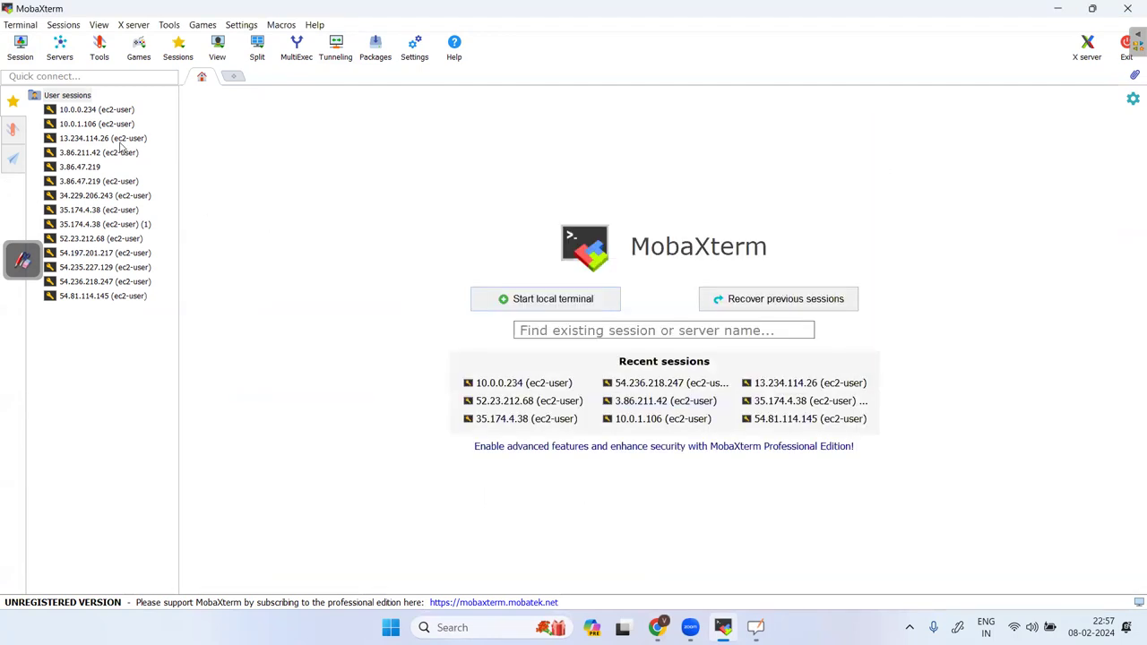
Delete a first batch of old saved sessions from the User sessions list.
{"action": "left_click", "coordinate": [114, 183]}
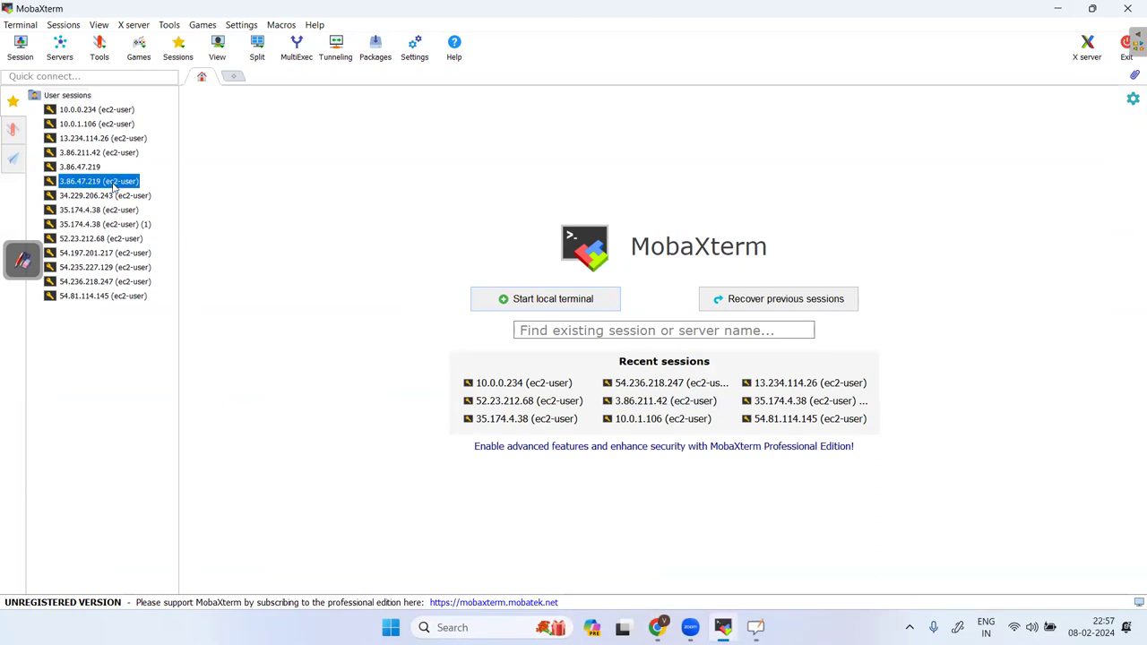
{"action": "key", "text": "shift+Down"}
{"action": "key", "text": "shift+Down"}
{"action": "key", "text": "shift+Down"}
{"action": "key", "text": "shift+Down"}
{"action": "key", "text": "shift+Down"}
{"action": "key", "text": "shift+Down"}
{"action": "key", "text": "shift+Down"}
{"action": "key", "text": "shift+Down"}
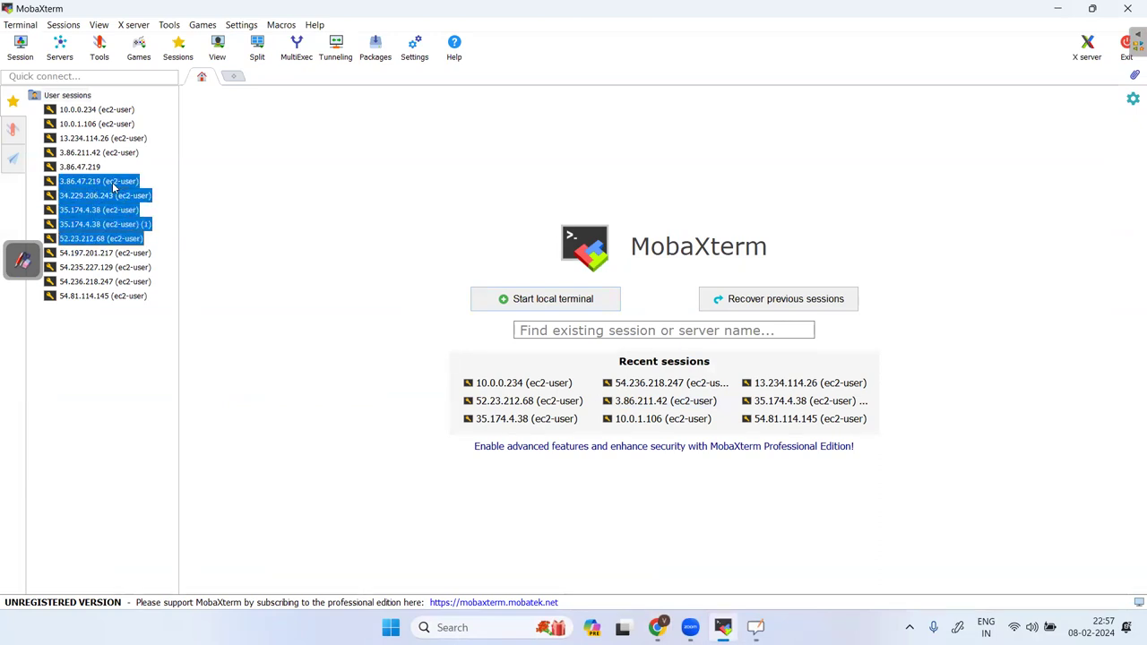
{"action": "key", "text": "shift+Up"}
{"action": "key", "text": "Delete"}
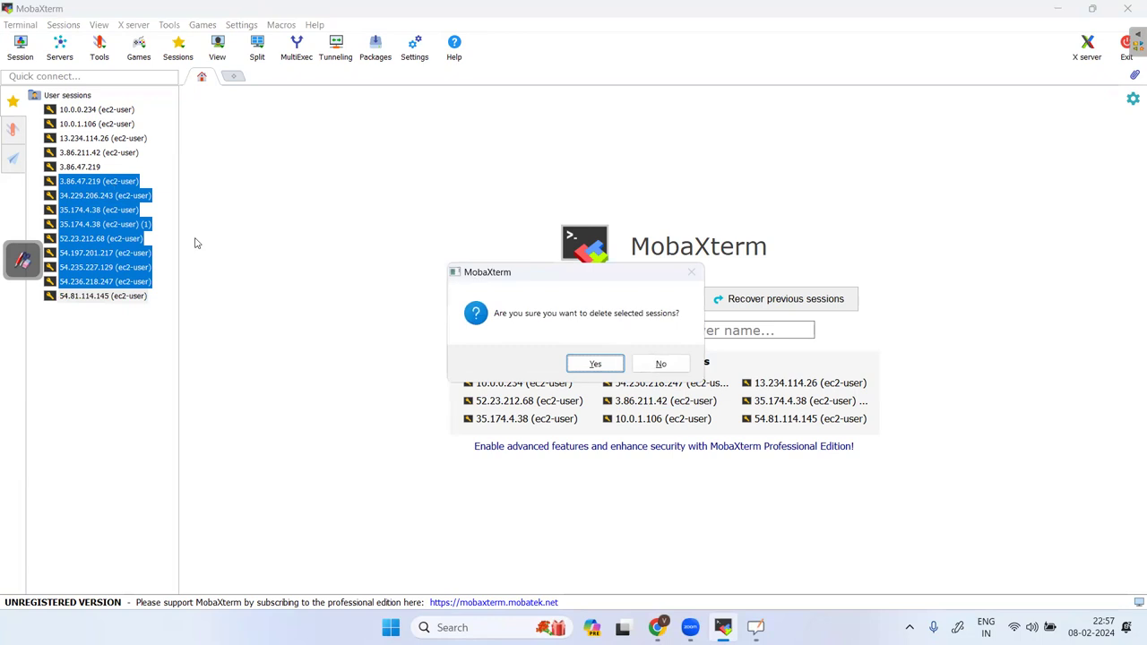
{"action": "left_click", "coordinate": [595, 364]}
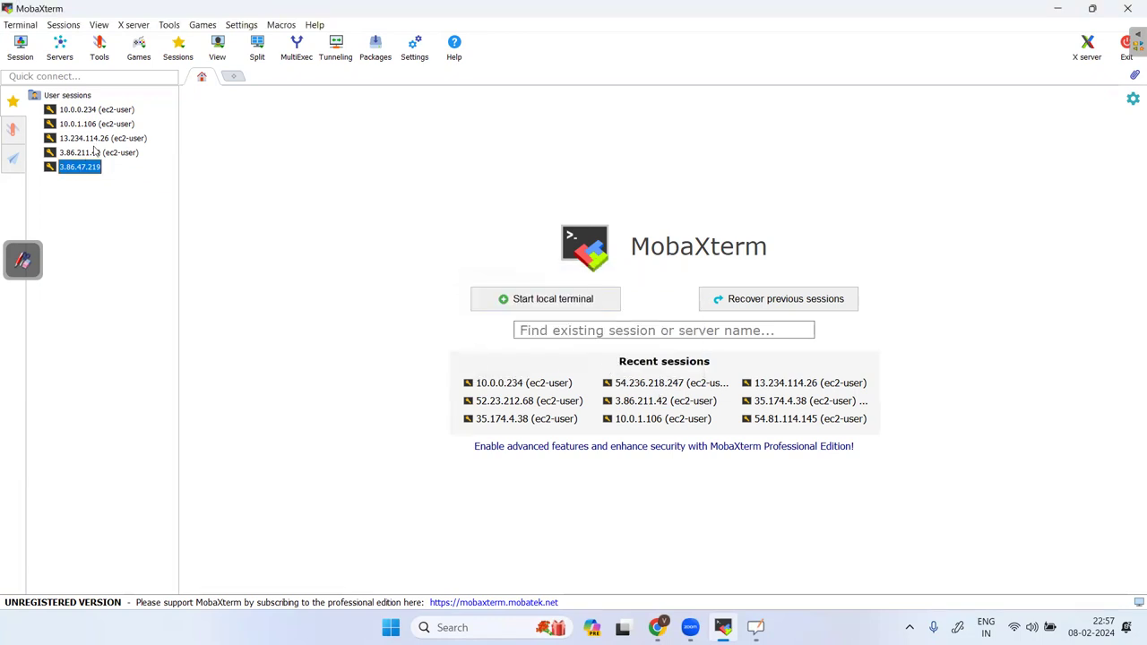
Delete the top four remaining old saved sessions.
{"action": "left_click", "coordinate": [105, 111]}
{"action": "key", "text": "shift+Down"}
{"action": "key", "text": "shift+Down"}
{"action": "key", "text": "shift+Down"}
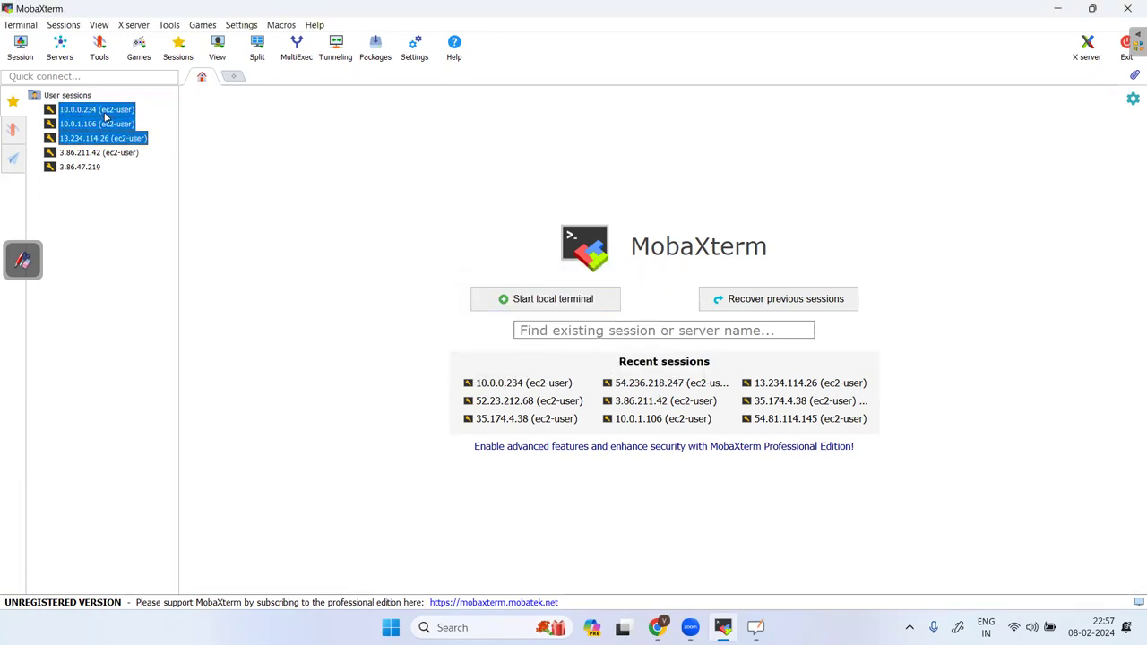
{"action": "key", "text": "Delete"}
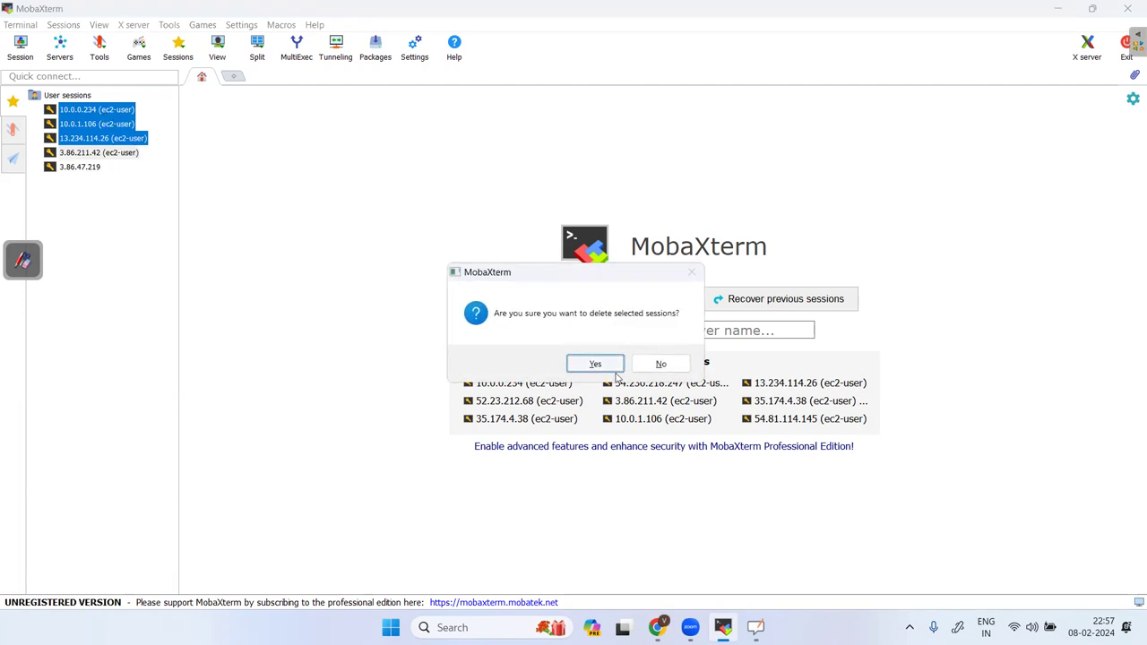
{"action": "left_click", "coordinate": [607, 365]}
{"action": "left_click", "coordinate": [20, 47]}
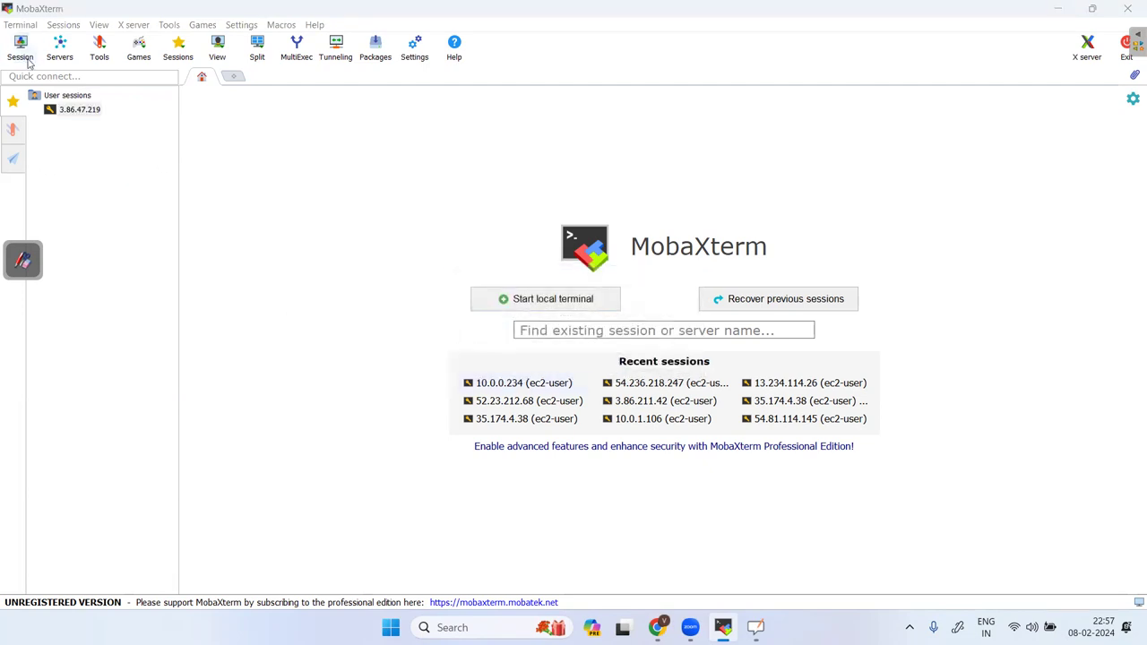
{"action": "left_click", "coordinate": [302, 167]}
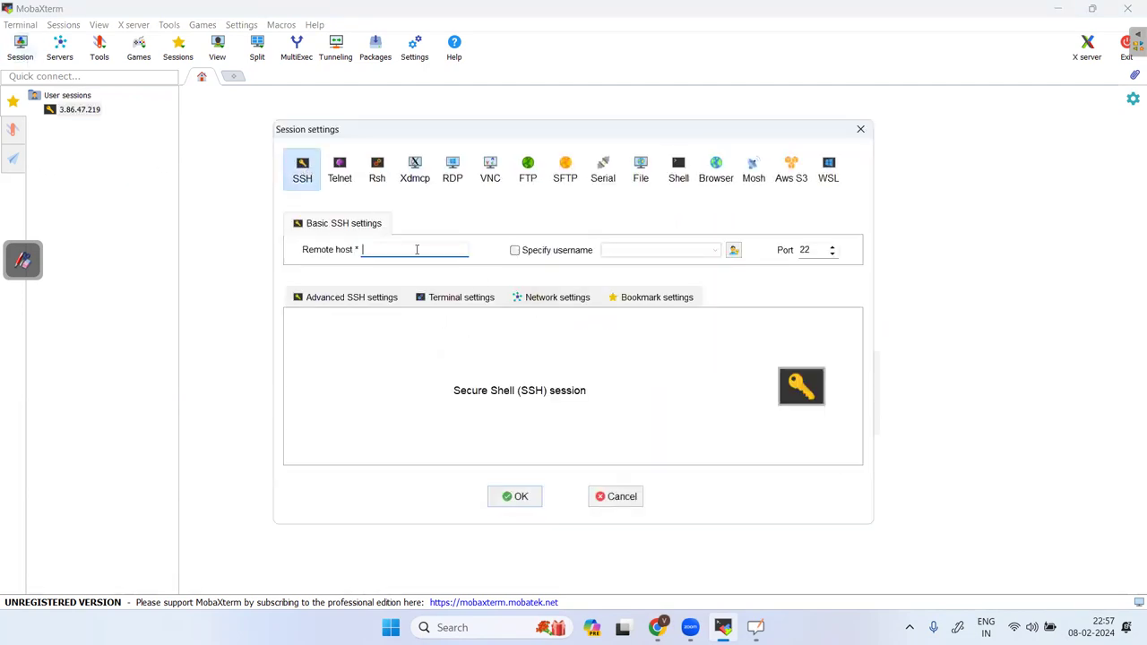
Paste host 15.206.212.216 and set username ec2-user, as suggested on the EC2 connect page.
{"action": "key", "text": "ctrl+v"}
{"action": "left_click", "coordinate": [515, 250]}
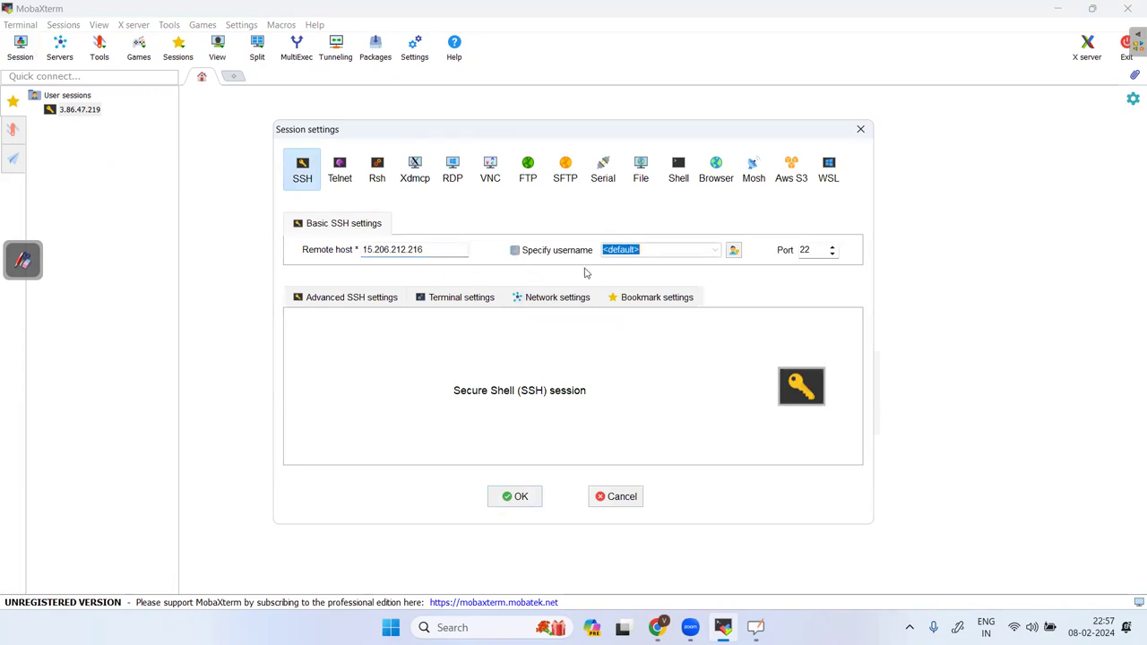
{"action": "left_click", "coordinate": [642, 249]}
{"action": "key", "text": "BackSpace"}
{"action": "key", "text": "BackSpace"}
{"action": "key", "text": "BackSpace"}
{"action": "key", "text": "BackSpace"}
{"action": "key", "text": "BackSpace"}
{"action": "key", "text": "BackSpace"}
{"action": "key", "text": "BackSpace"}
{"action": "key", "text": "BackSpace"}
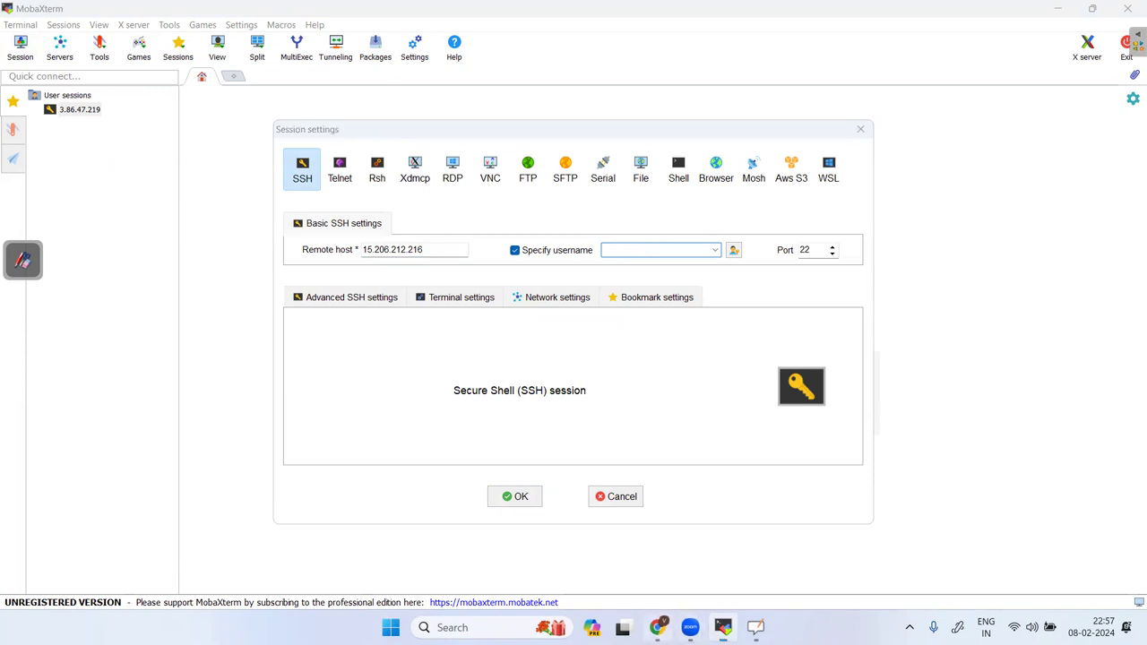
{"action": "left_click", "coordinate": [656, 627]}
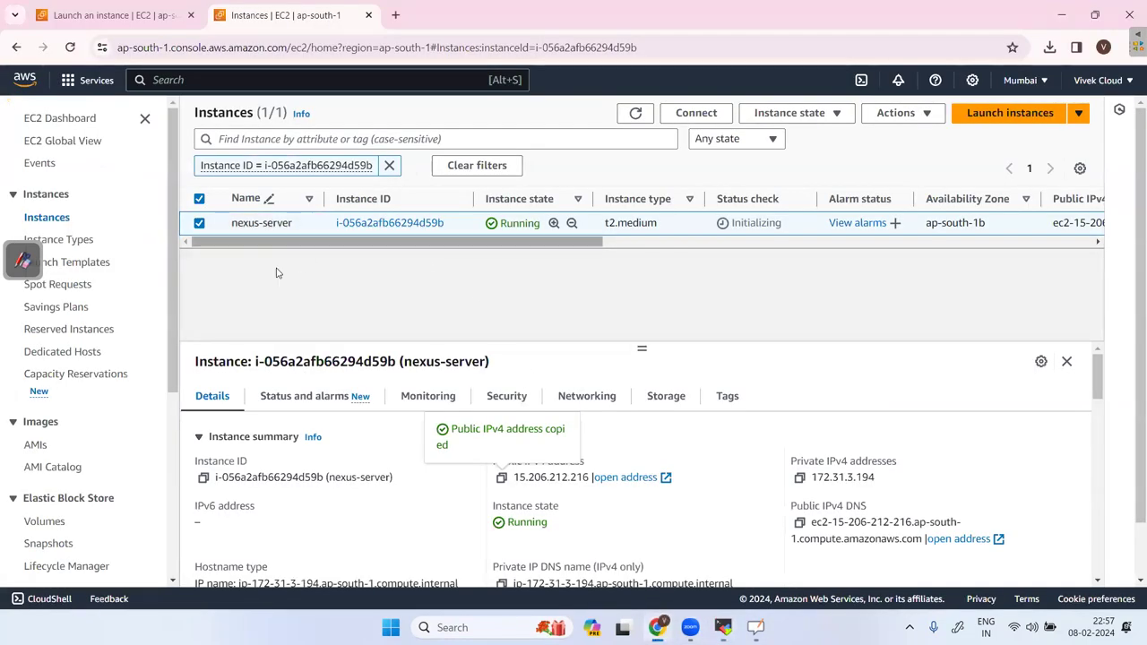
{"action": "left_click", "coordinate": [696, 113]}
{"action": "scroll", "coordinate": [252, 439], "scroll_direction": "down", "scroll_amount": 1}
{"action": "left_click", "coordinate": [264, 432]}
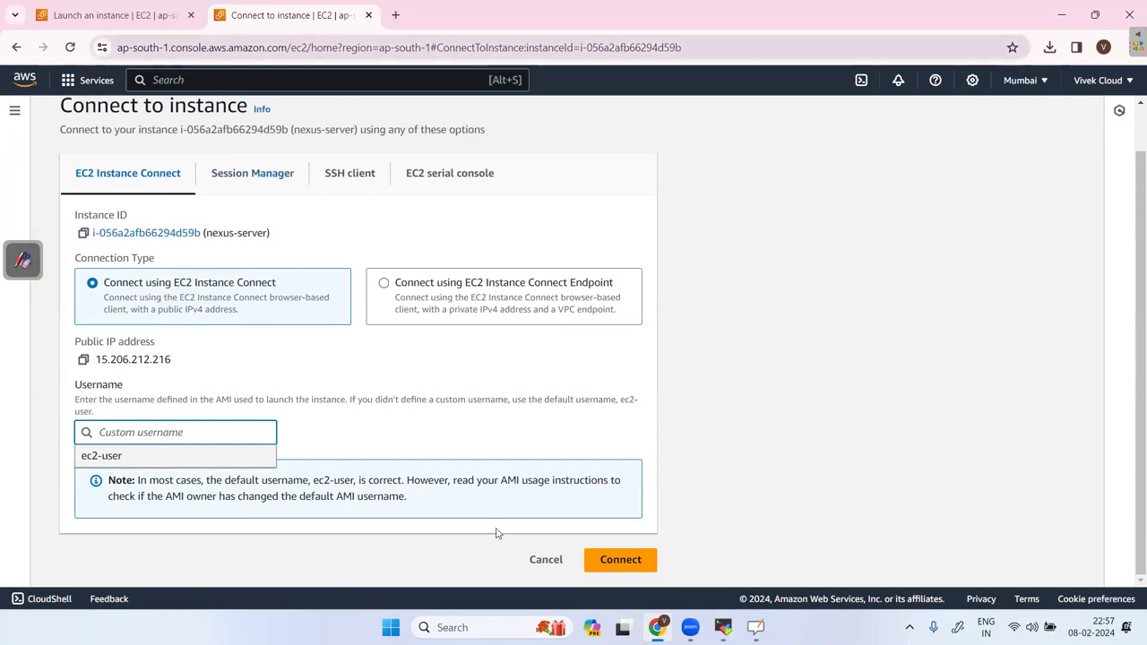
{"action": "left_click", "coordinate": [723, 628]}
{"action": "left_click", "coordinate": [623, 251]}
{"action": "type", "text": "ec2-user"}
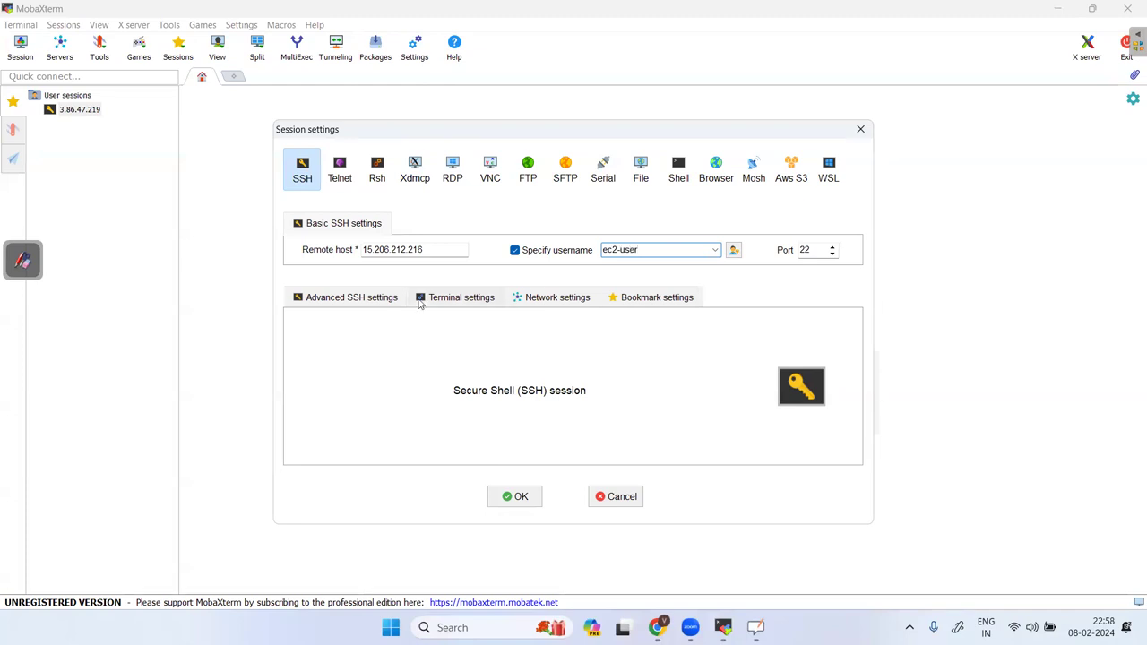
Use the nexuskey private key in Advanced SSH settings and save the session.
{"action": "left_click", "coordinate": [344, 302]}
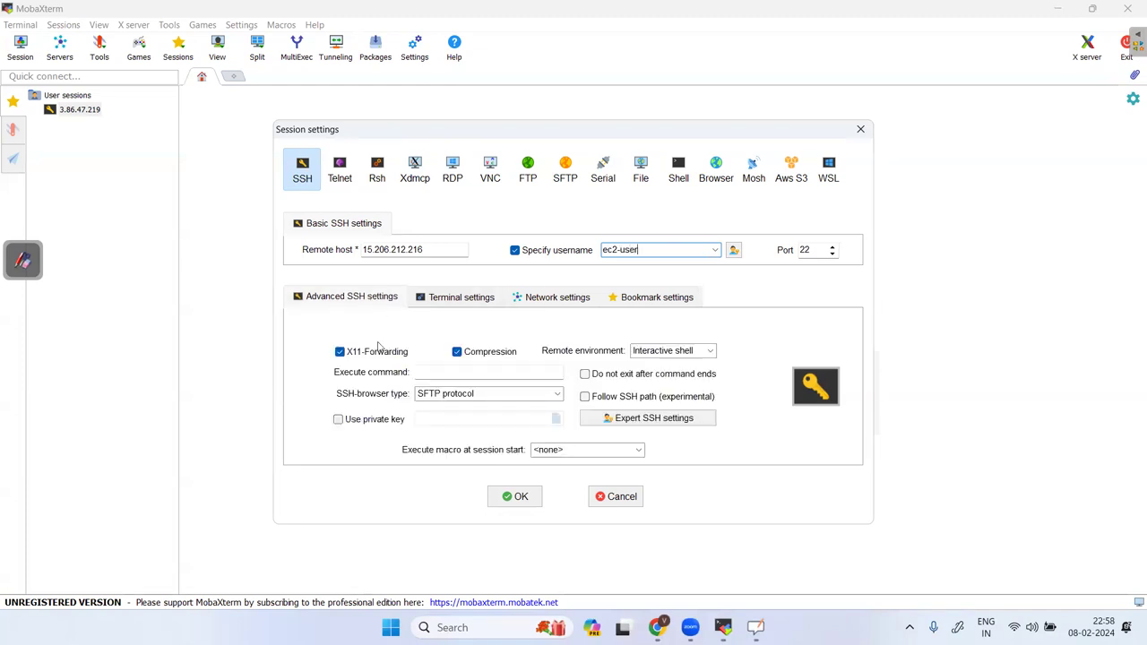
{"action": "left_click", "coordinate": [344, 420]}
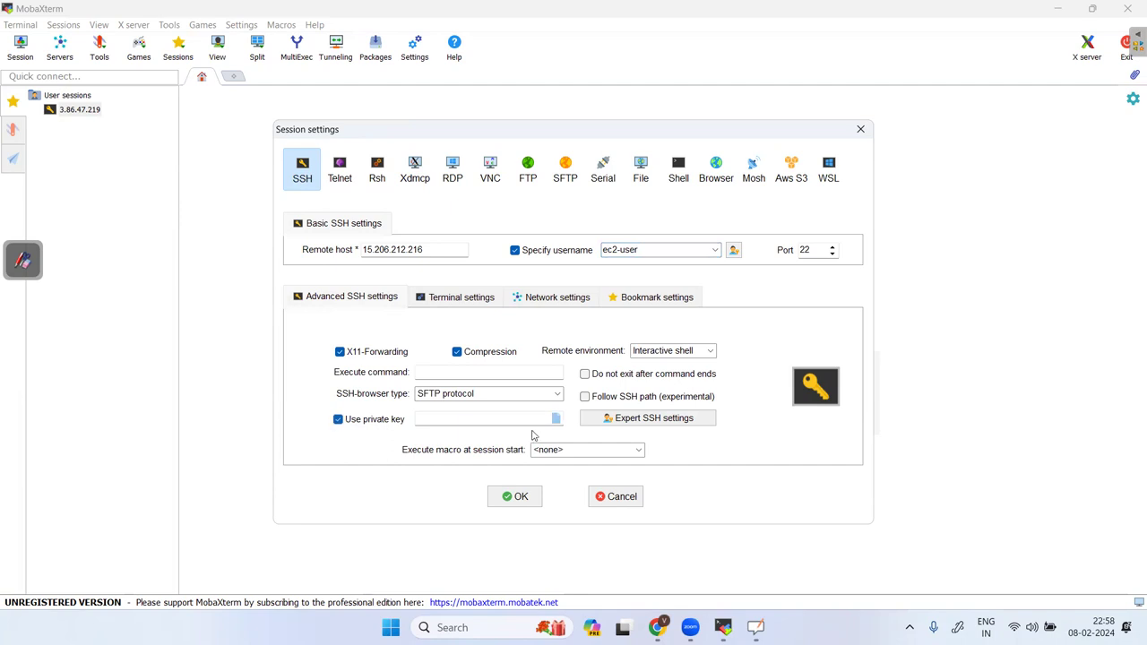
{"action": "left_click", "coordinate": [555, 419]}
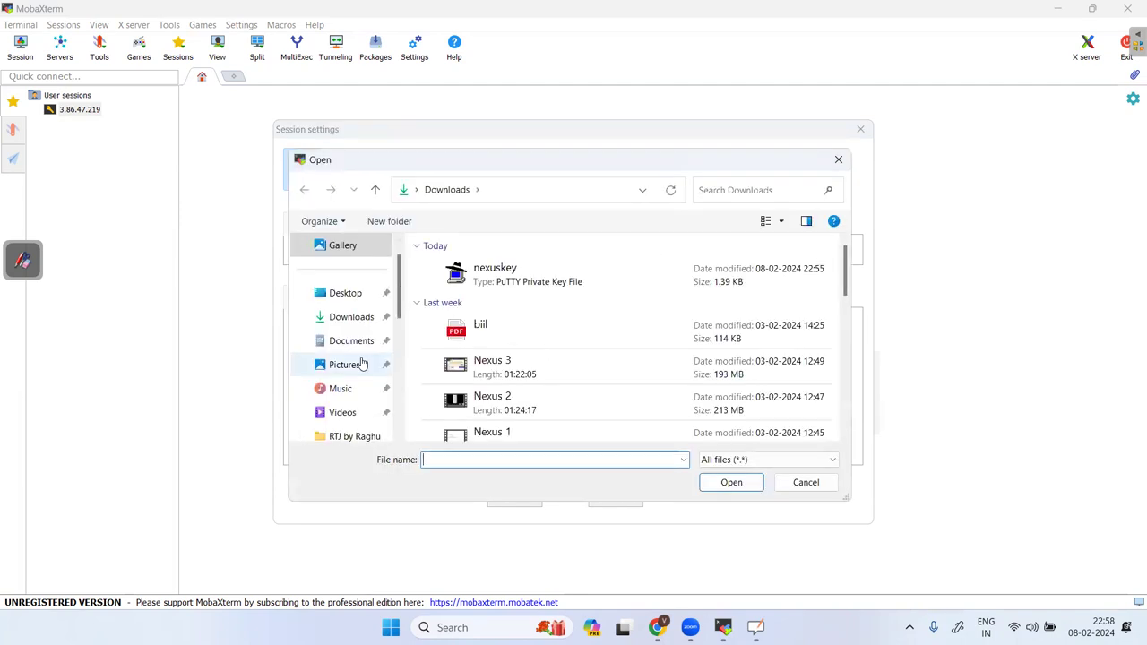
{"action": "left_click", "coordinate": [502, 274]}
{"action": "left_click", "coordinate": [732, 484]}
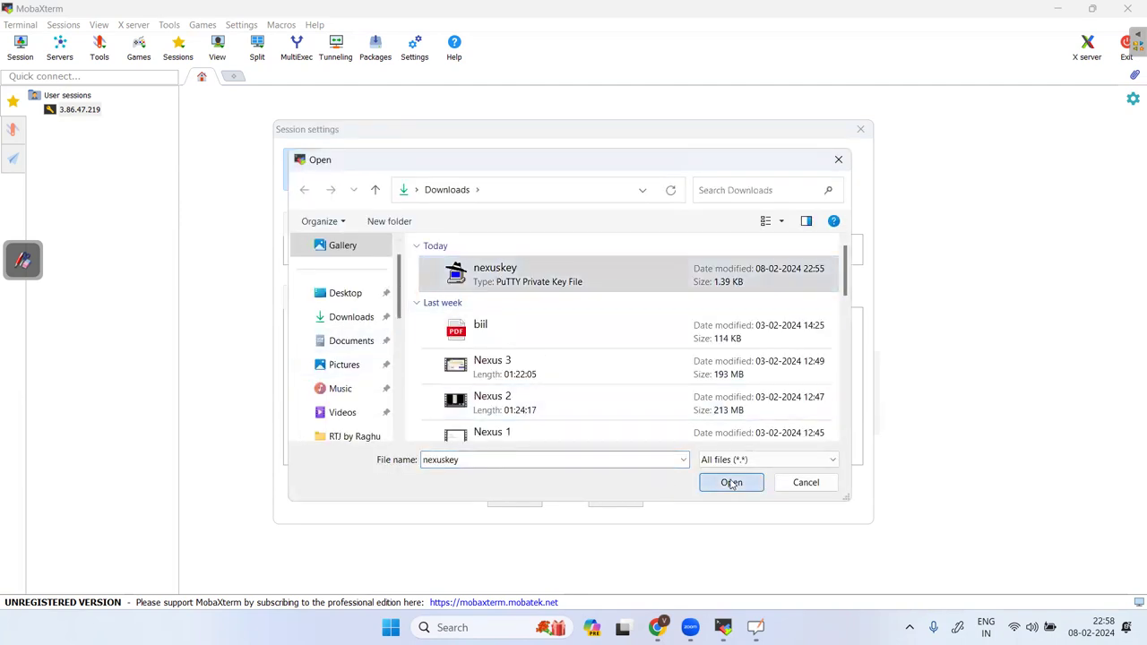
{"action": "left_click", "coordinate": [521, 498]}
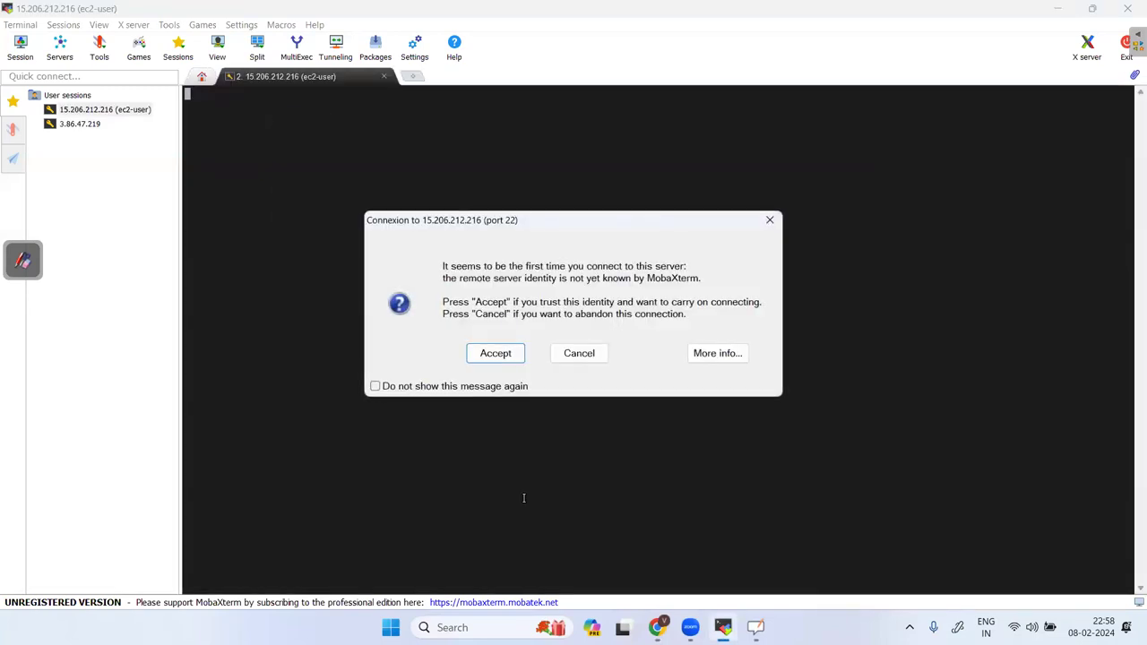
Accept the server's host identity, then switch to the OpenBoard notes page.
{"action": "left_click", "coordinate": [512, 357]}
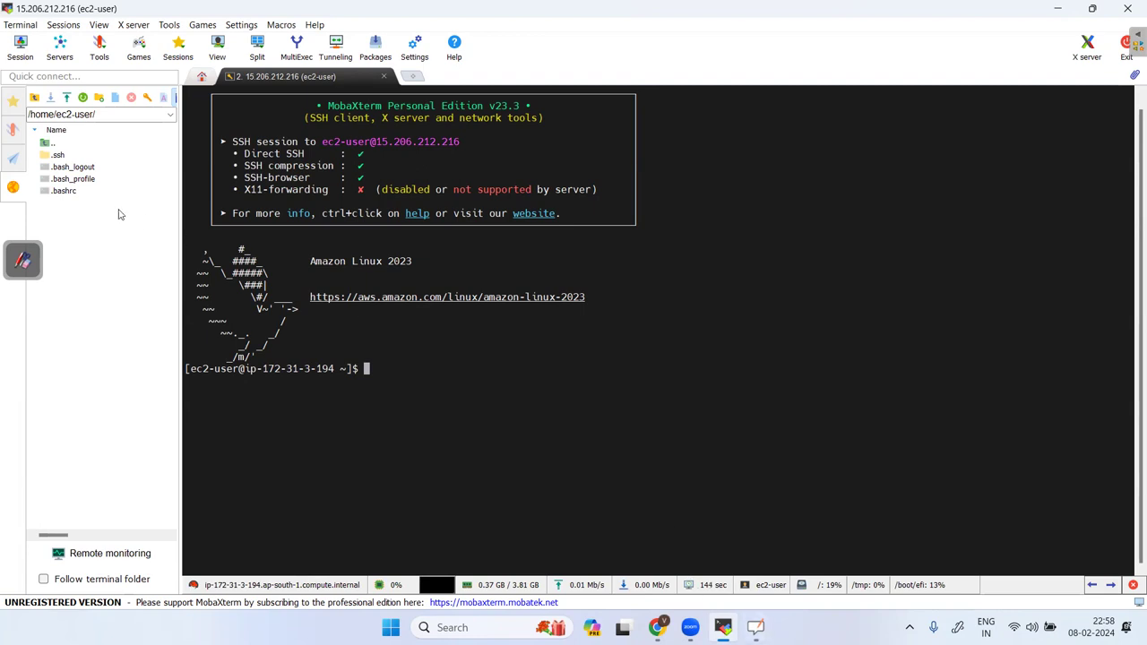
{"action": "left_click", "coordinate": [24, 259]}
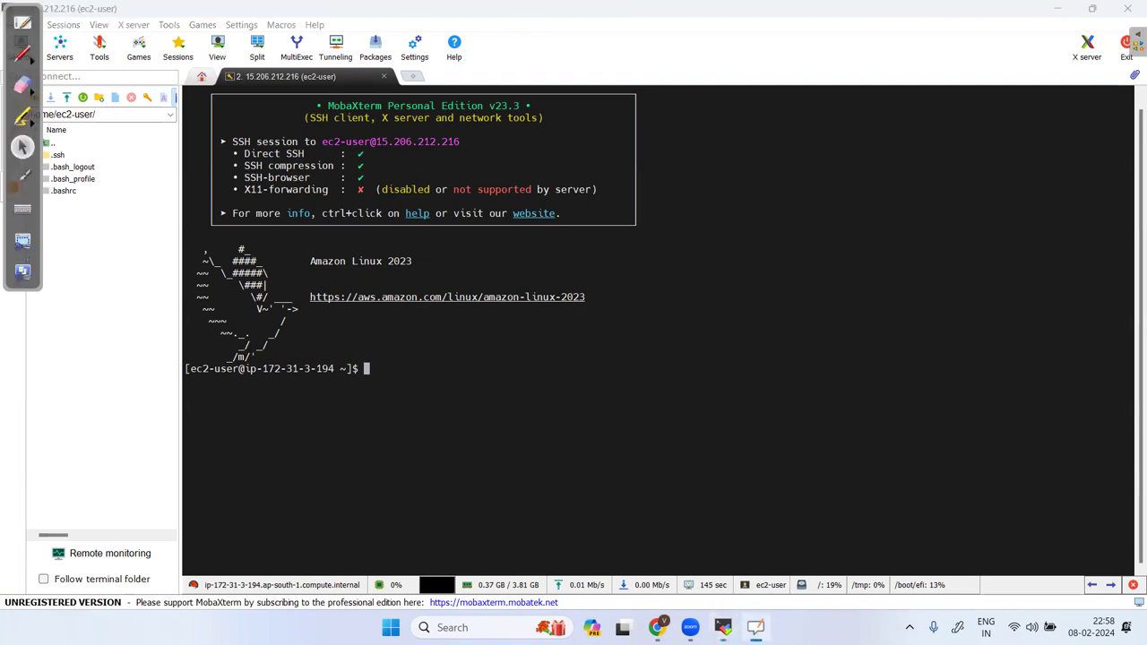
{"action": "left_click", "coordinate": [22, 271]}
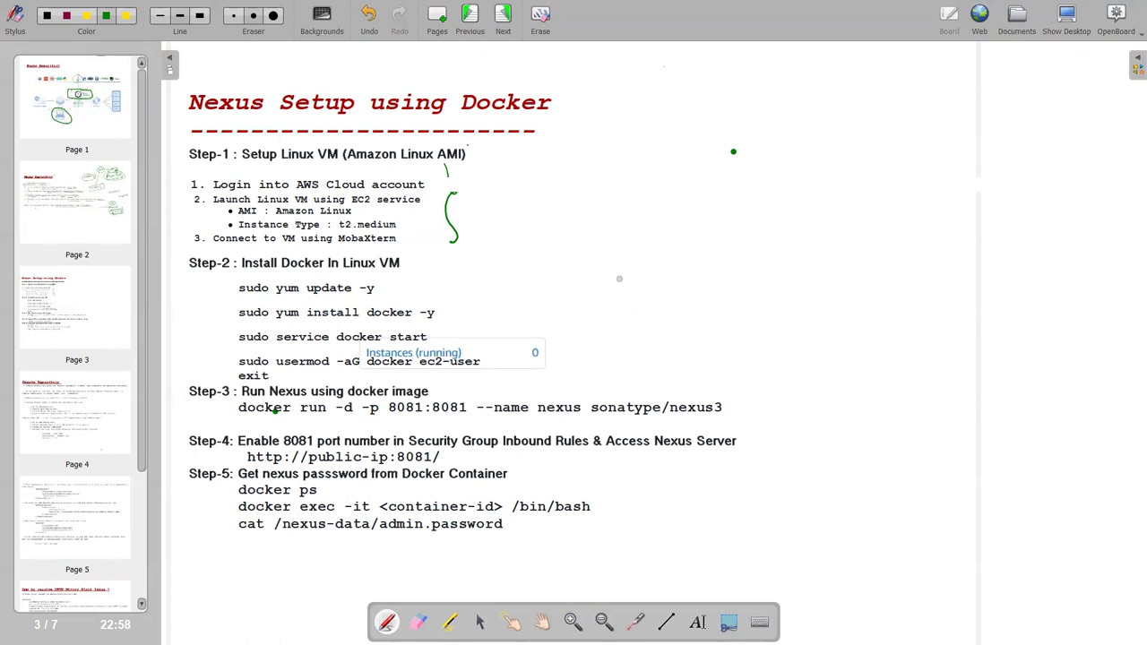
Run sudo yum update -y on the server.
{"action": "key", "text": "alt+Tab"}
{"action": "type", "text": "sudo "}
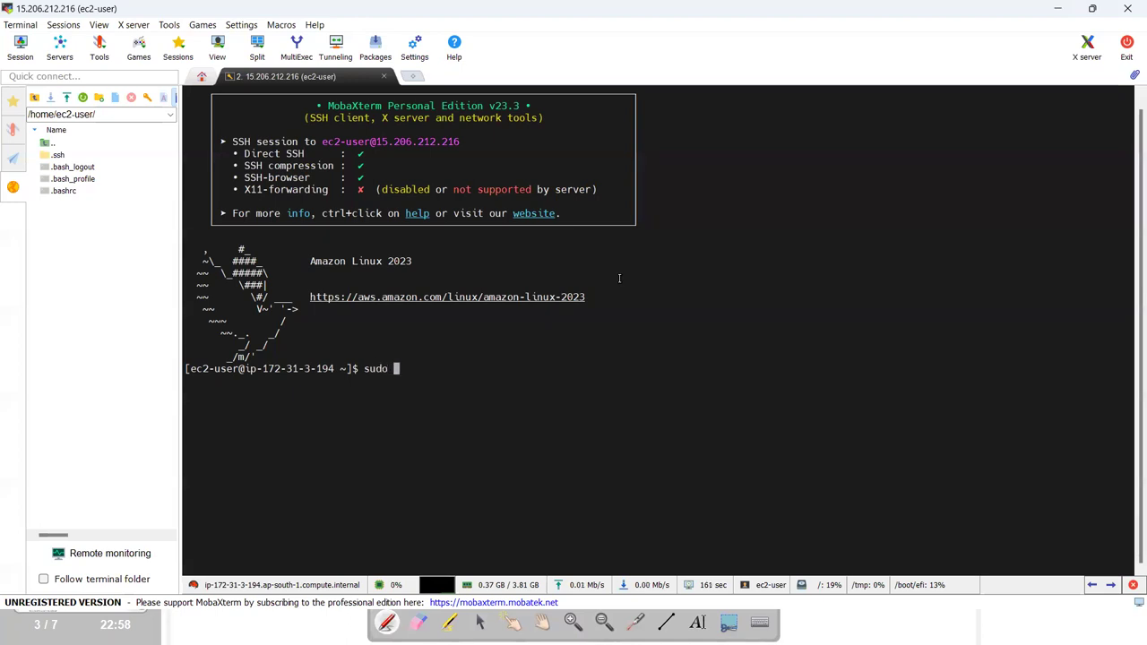
{"action": "type", "text": "yum update -y"}
{"action": "key", "text": "Return"}
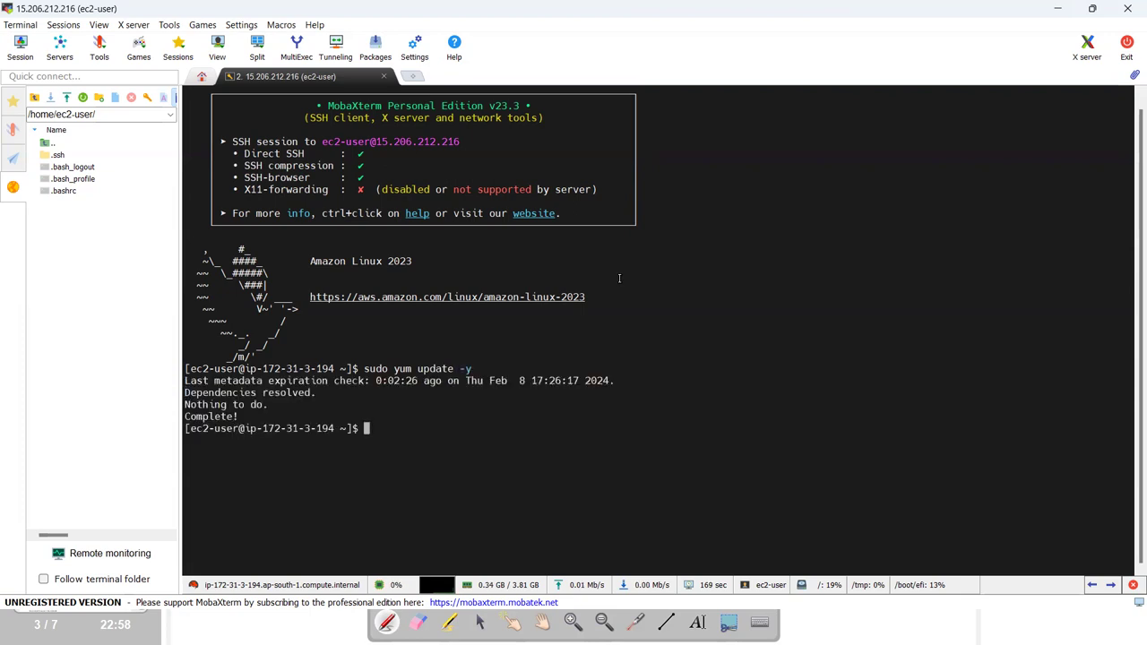
Check the notes for the next step and begin typing the Docker install command.
{"action": "key", "text": "alt+Tab"}
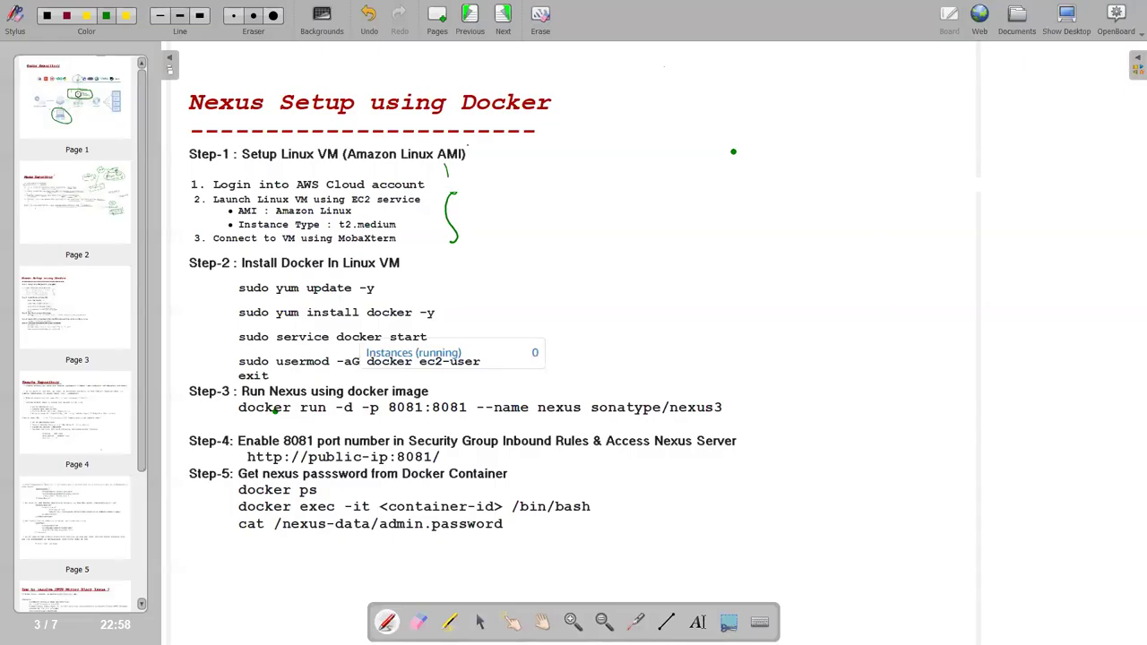
{"action": "key", "text": "alt+Tab"}
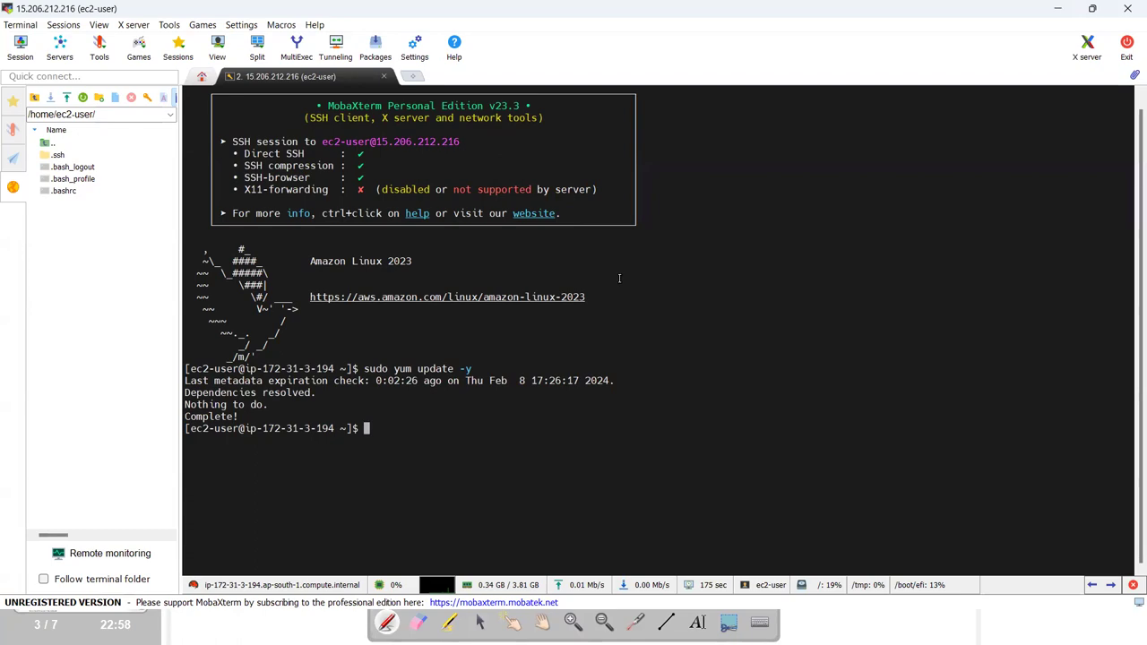
{"action": "key", "text": "alt+Tab"}
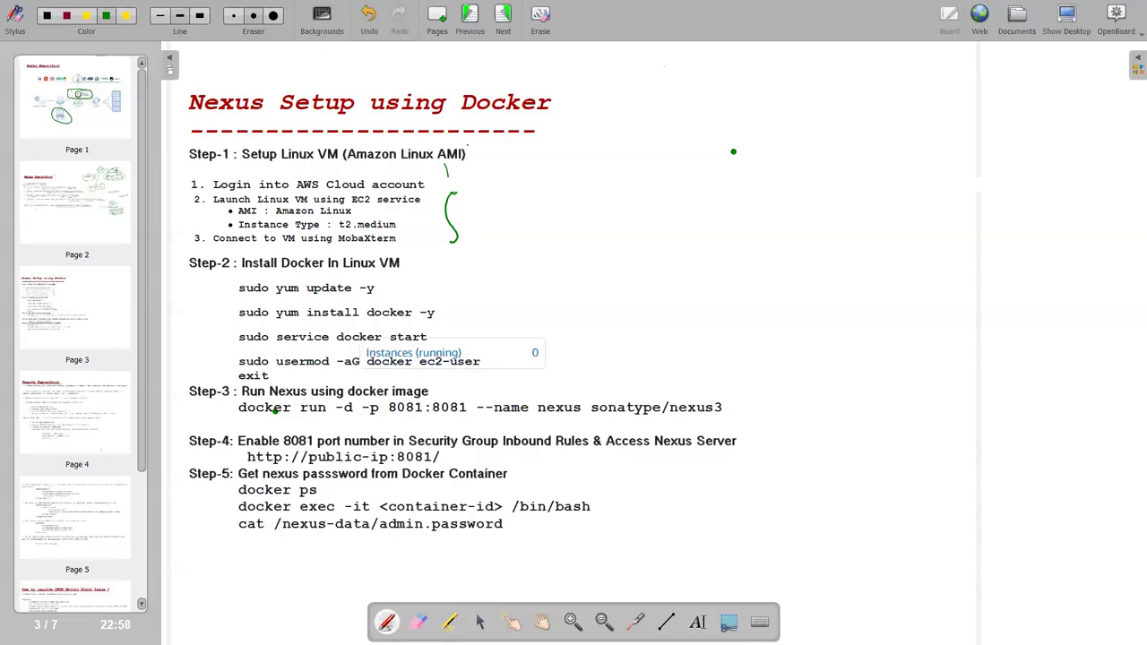
{"action": "key", "text": "alt+Tab"}
{"action": "type", "text": "sudo "}
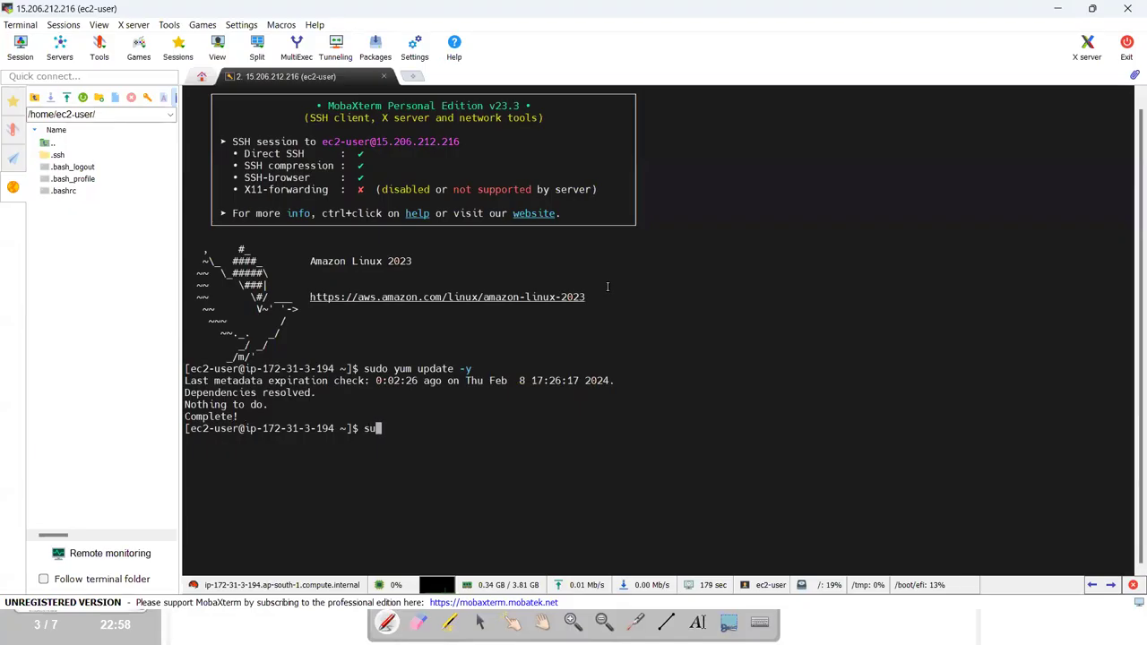
{"action": "type", "text": "install"}
{"action": "key", "text": "alt+Tab"}
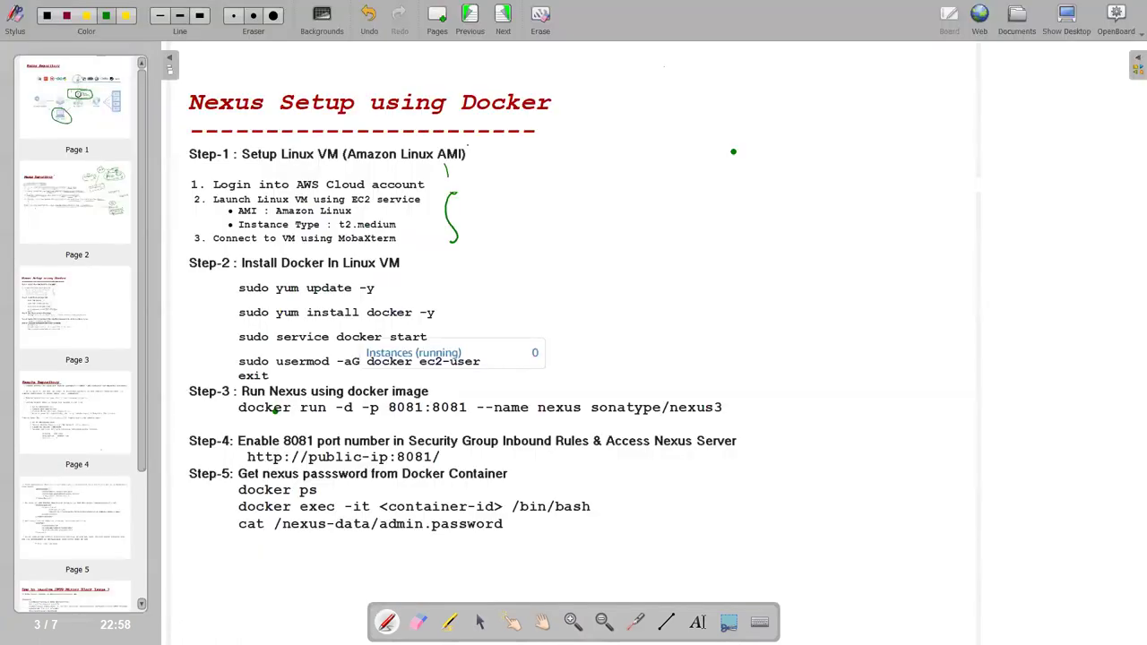
{"action": "key", "text": "alt+Tab"}
{"action": "key", "text": "BackSpace"}
{"action": "key", "text": "BackSpace"}
{"action": "key", "text": "BackSpace"}
{"action": "key", "text": "BackSpace"}
{"action": "key", "text": "BackSpace"}
{"action": "key", "text": "BackSpace"}
{"action": "key", "text": "BackSpace"}
{"action": "key", "text": "BackSpace"}
Install Docker with sudo yum install docker, confirm with y, and verify version 24.0.5 with docker -v.
{"action": "type", "text": "yum install docker "}
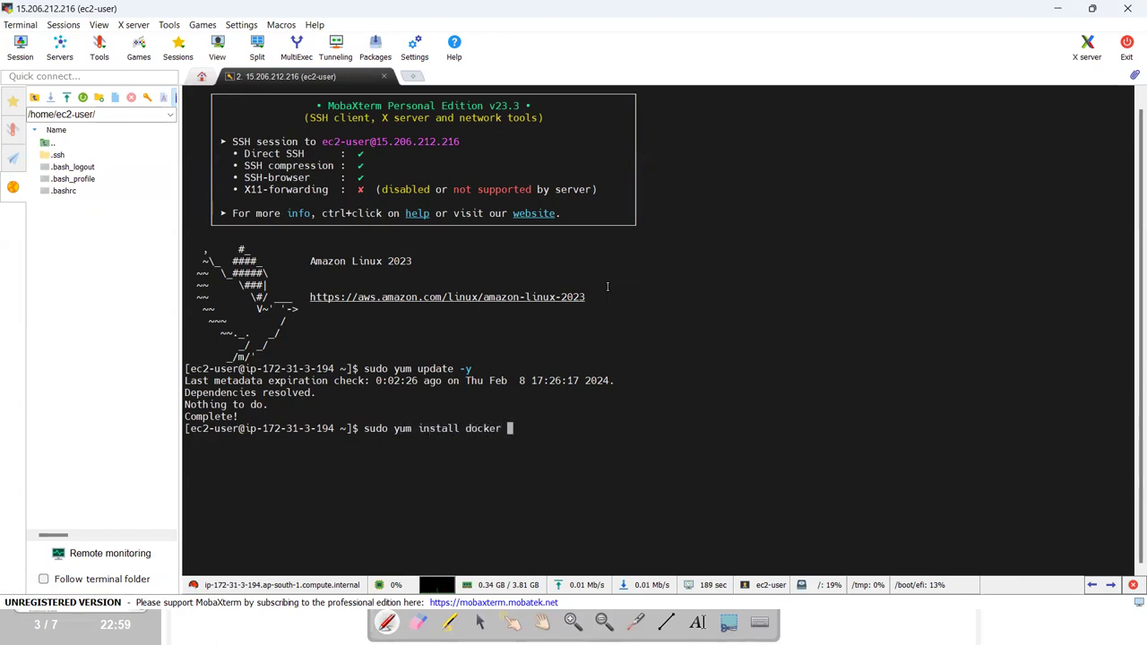
{"action": "type", "text": "-y"}
{"action": "key", "text": "BackSpace"}
{"action": "key", "text": "BackSpace"}
{"action": "key", "text": "BackSpace"}
{"action": "key", "text": "Return"}
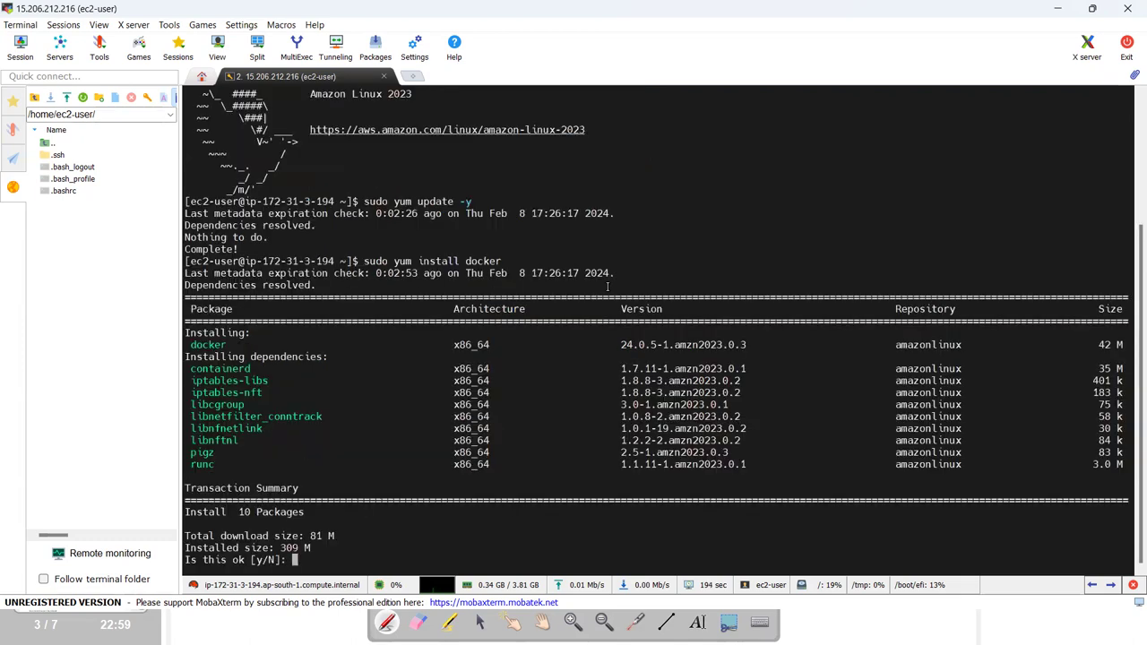
{"action": "type", "text": "y"}
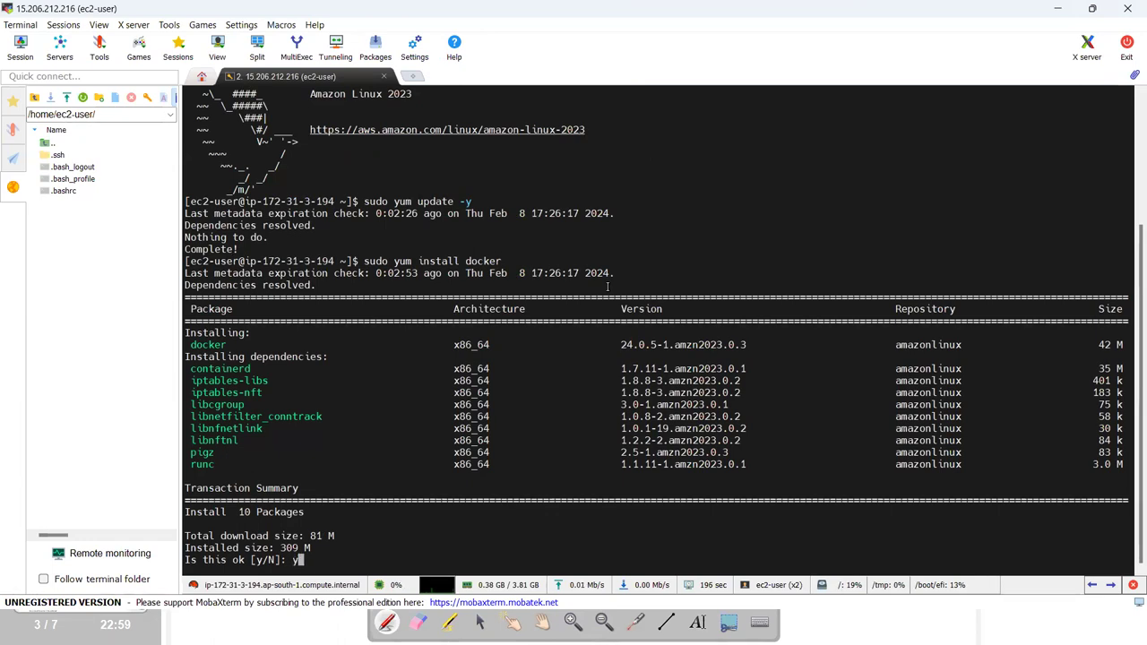
{"action": "key", "text": "Return"}
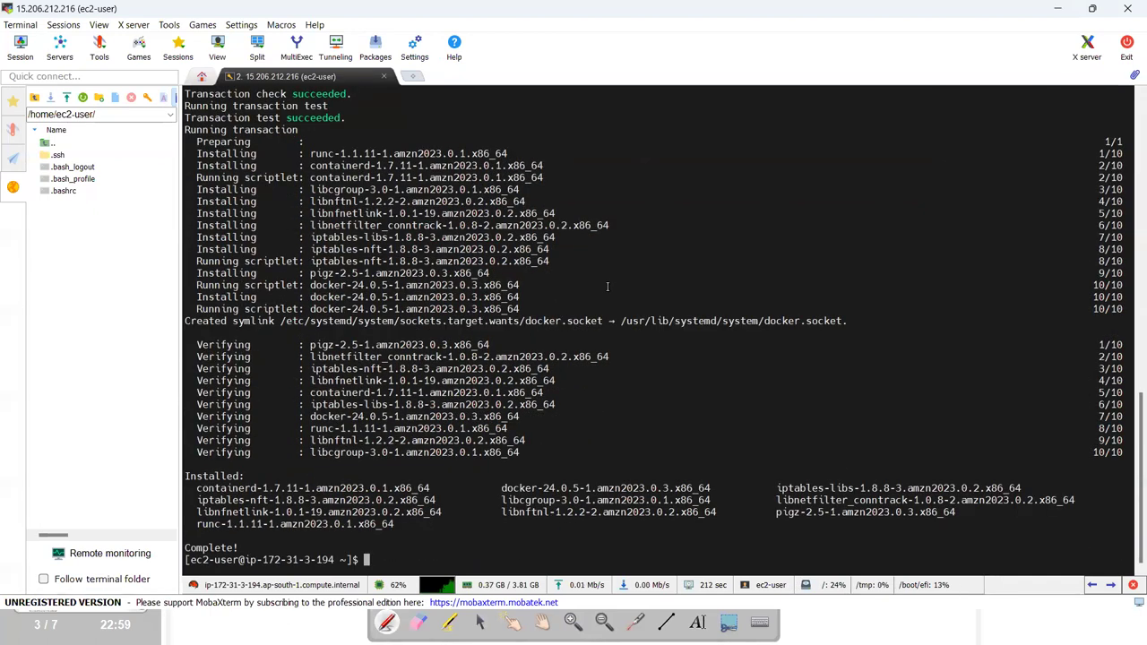
{"action": "type", "text": "docker -v"}
{"action": "key", "text": "Return"}
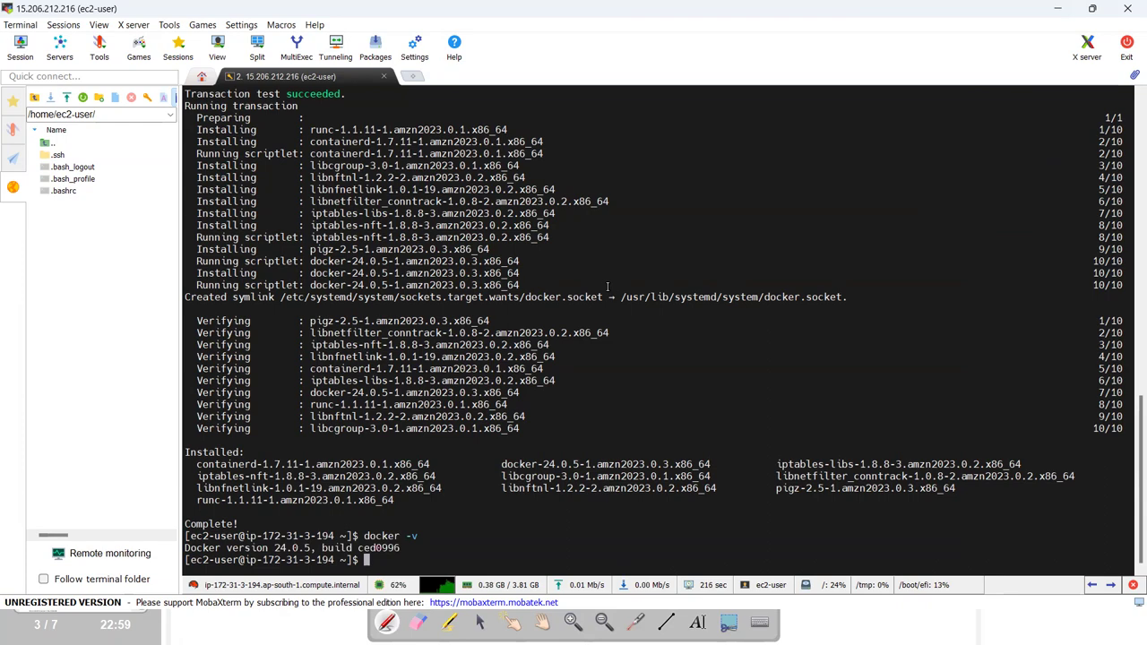
Start Docker on the server with 'sudo service docker start', correcting the mistyped 'server'.
{"action": "key", "text": "alt+Tab"}
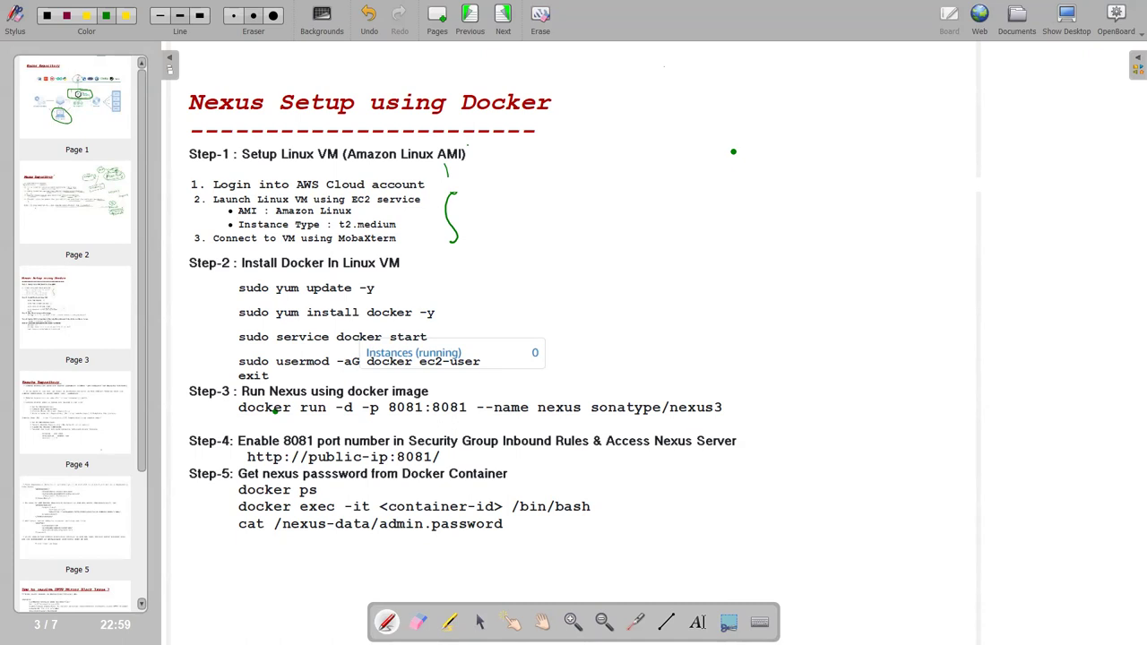
{"action": "key", "text": "alt+Tab"}
{"action": "type", "text": "sudo ser"}
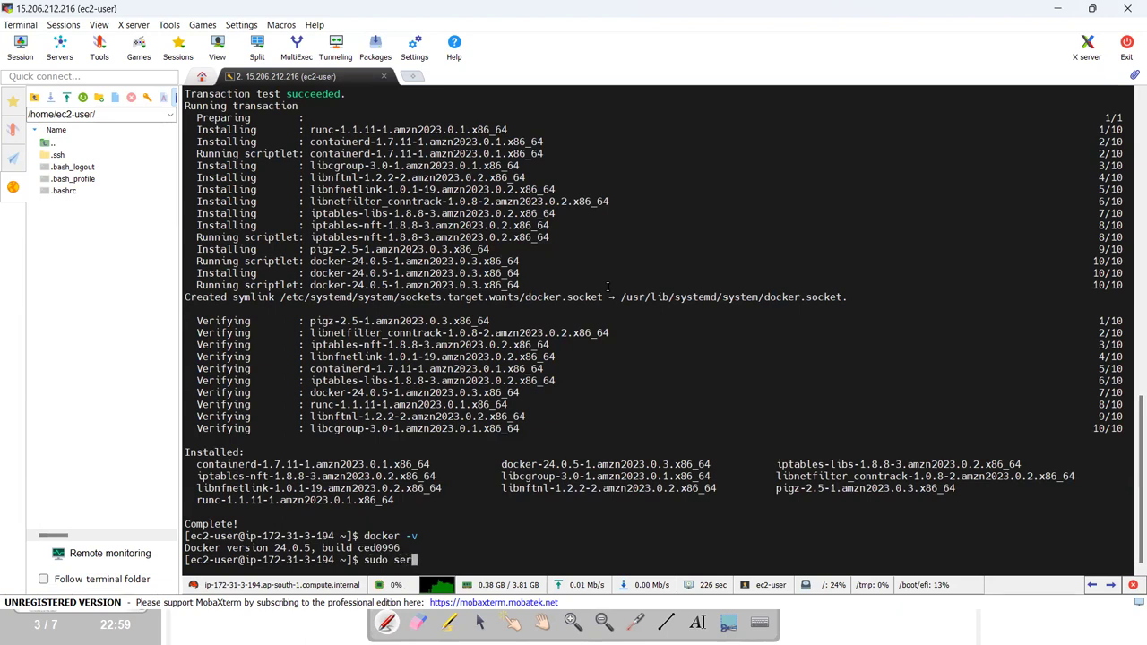
{"action": "type", "text": "ver docker"}
{"action": "key", "text": "alt+Tab"}
{"action": "key", "text": "alt+Tab"}
{"action": "key", "text": "BackSpace"}
{"action": "key", "text": "BackSpace"}
{"action": "key", "text": "BackSpace"}
{"action": "key", "text": "BackSpace"}
{"action": "key", "text": "BackSpace"}
{"action": "key", "text": "BackSpace"}
{"action": "key", "text": "BackSpace"}
{"action": "key", "text": "BackSpace"}
{"action": "key", "text": "BackSpace"}
{"action": "key", "text": "BackSpace"}
{"action": "key", "text": "BackSpace"}
{"action": "key", "text": "alt+Tab"}
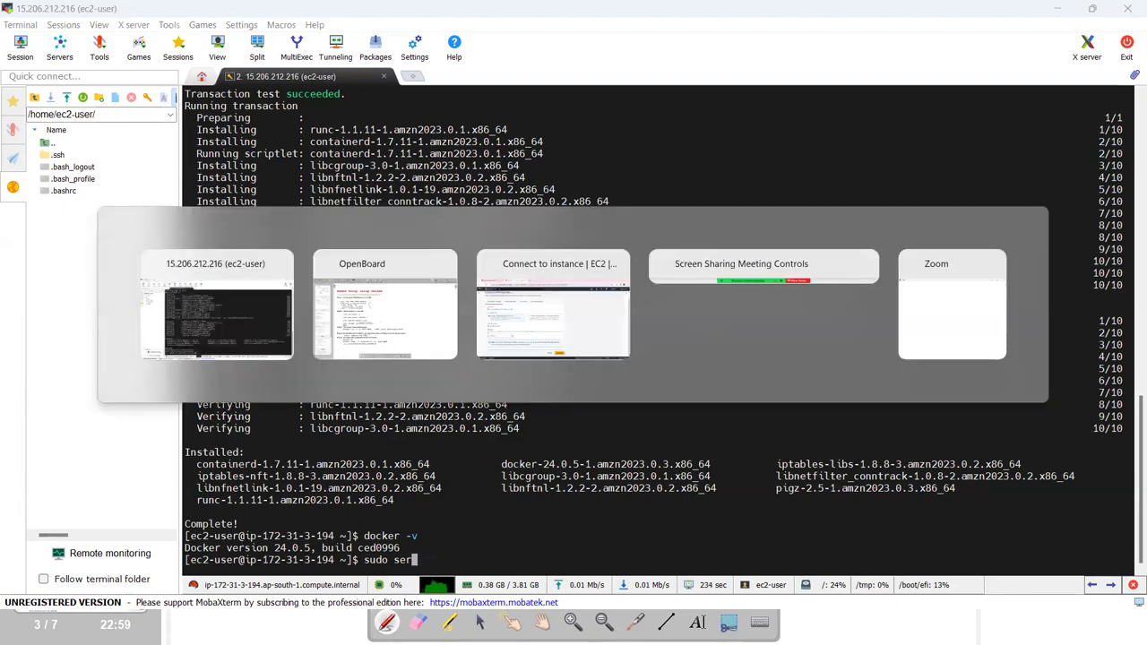
{"action": "key", "text": "alt+Tab"}
{"action": "type", "text": "vic"}
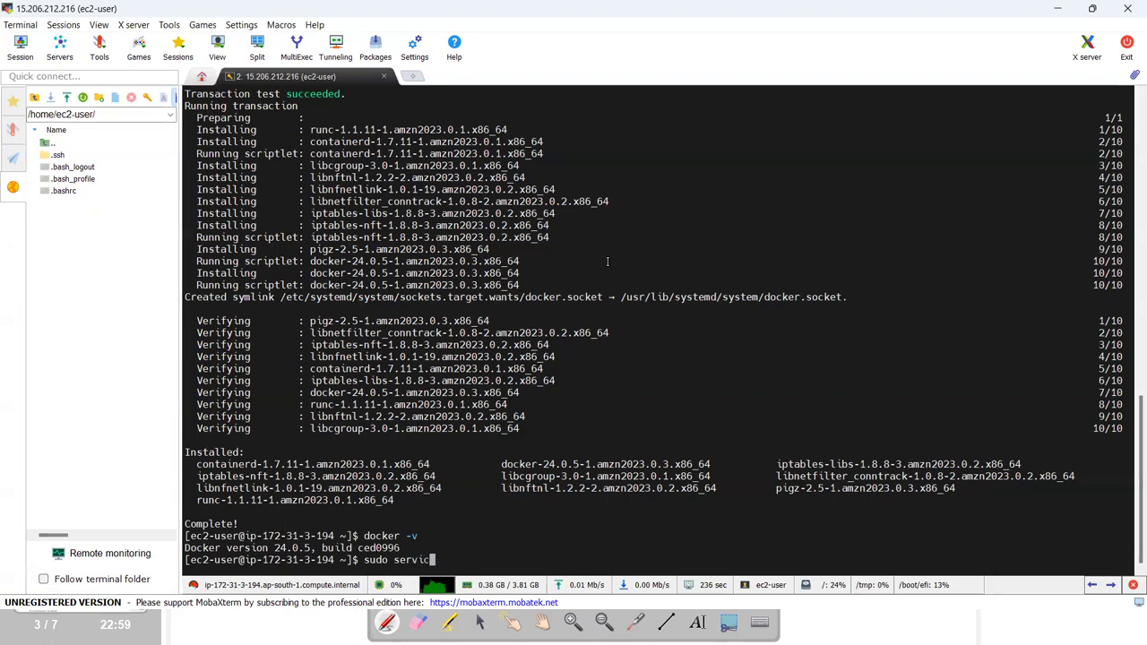
{"action": "type", "text": "e docker start"}
{"action": "key", "text": "Return"}
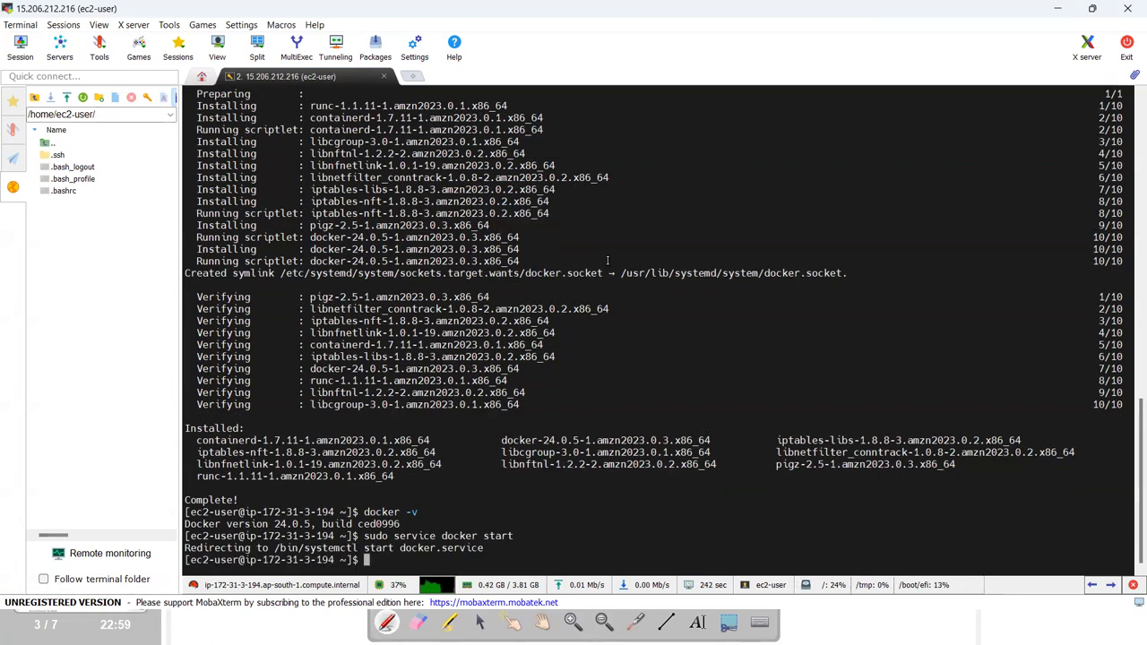
{"action": "key", "text": "alt+Tab"}
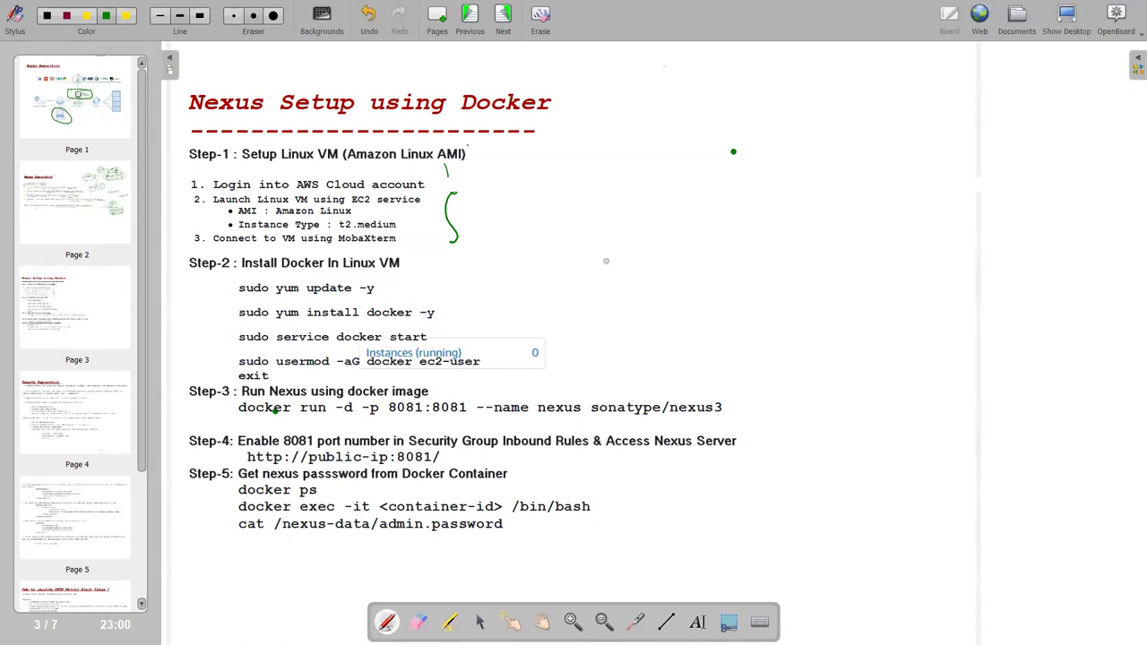
Add ec2-user to the docker group with 'sudo usermod -aG docker ec2-user'.
{"action": "key", "text": "alt+Tab"}
{"action": "type", "text": "sudo"}
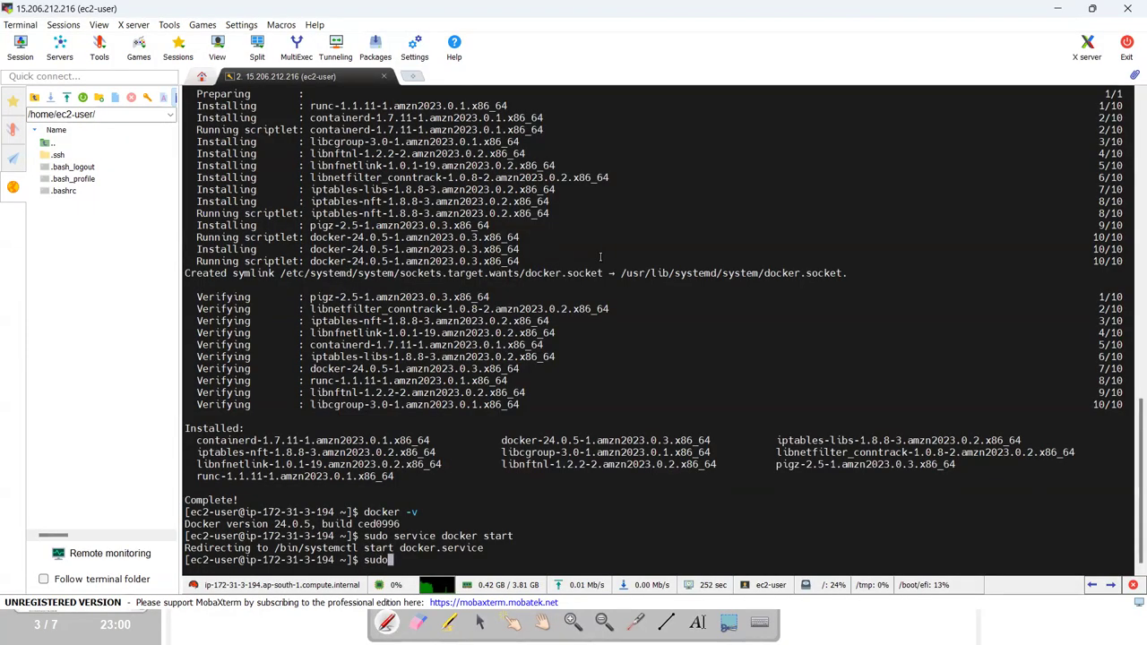
{"action": "key", "text": "alt+Tab"}
{"action": "key", "text": "alt+Tab"}
{"action": "type", "text": "usermod"}
{"action": "key", "text": "alt+Tab"}
{"action": "key", "text": "alt+Tab"}
{"action": "type", "text": "-aG"}
{"action": "key", "text": "alt+Tab"}
{"action": "key", "text": "alt+Tab"}
{"action": "type", "text": "docke"}
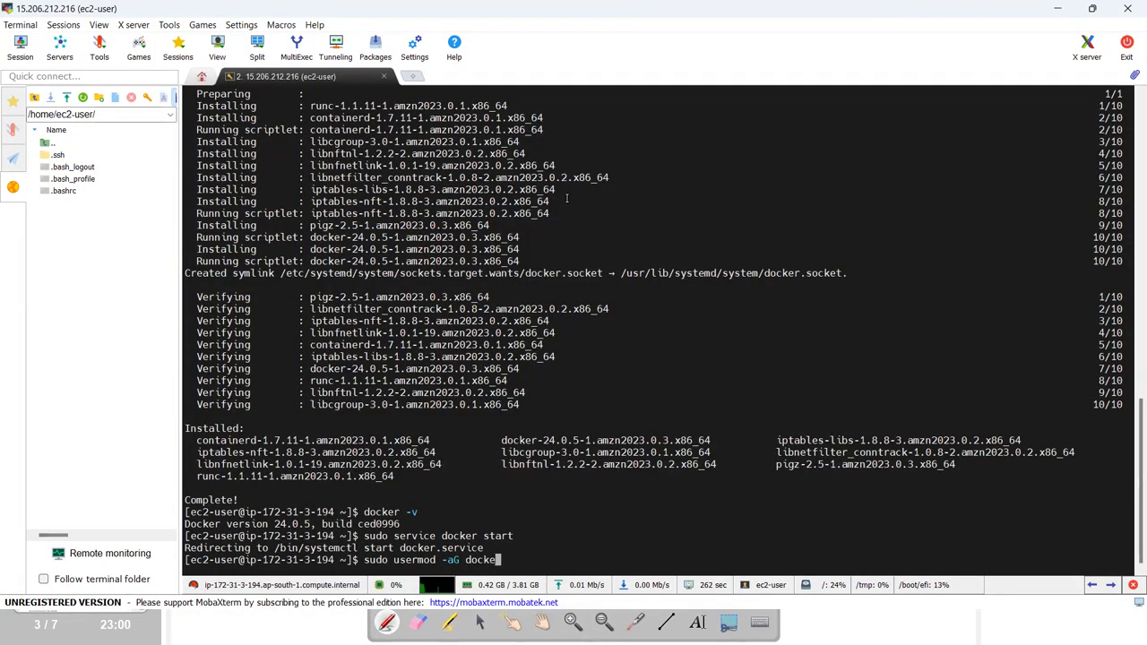
{"action": "type", "text": "r ec2-user"}
{"action": "key", "text": "alt+Tab"}
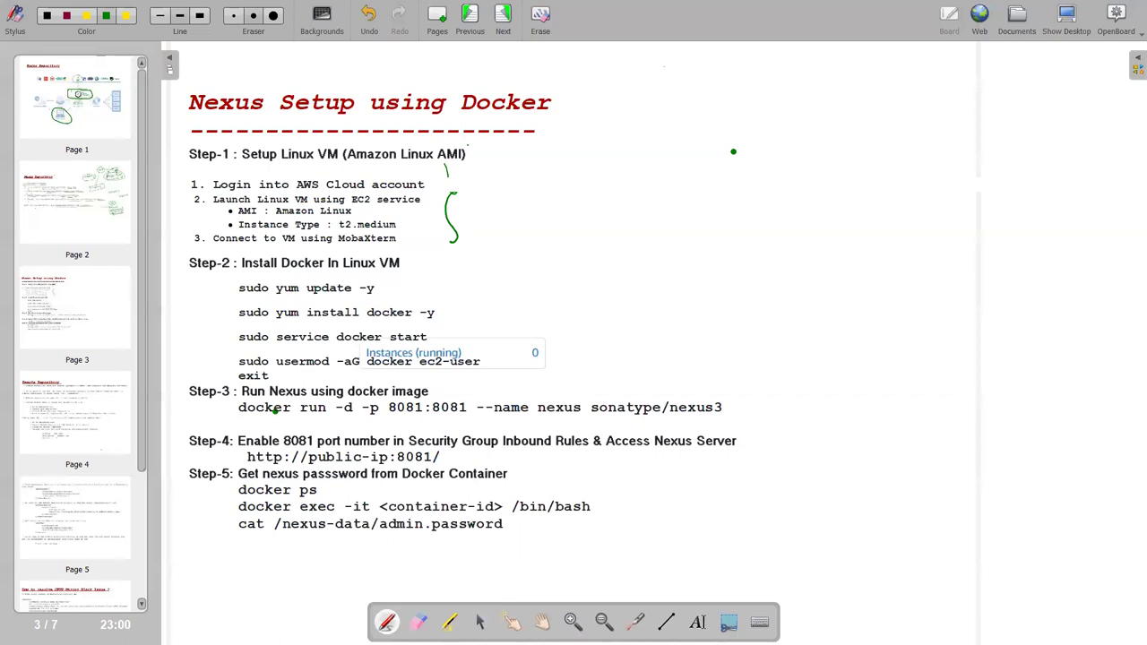
{"action": "key", "text": "alt+Tab"}
{"action": "key", "text": "Return"}
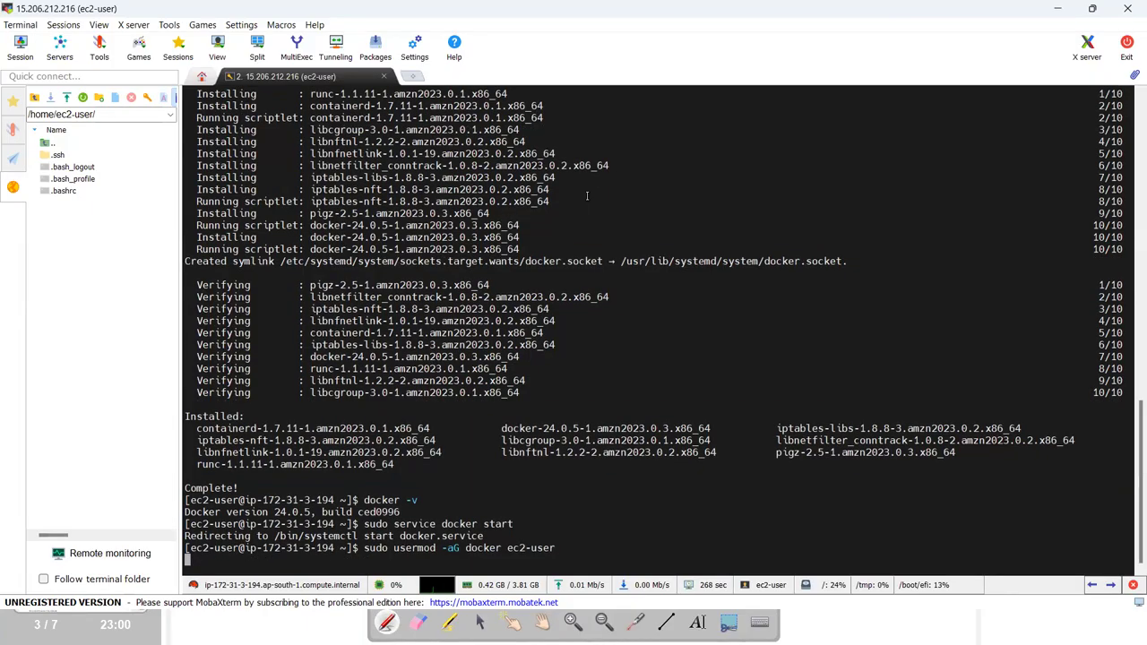
Log out with 'exit' and restart the SSH session.
{"action": "type", "text": "exit"}
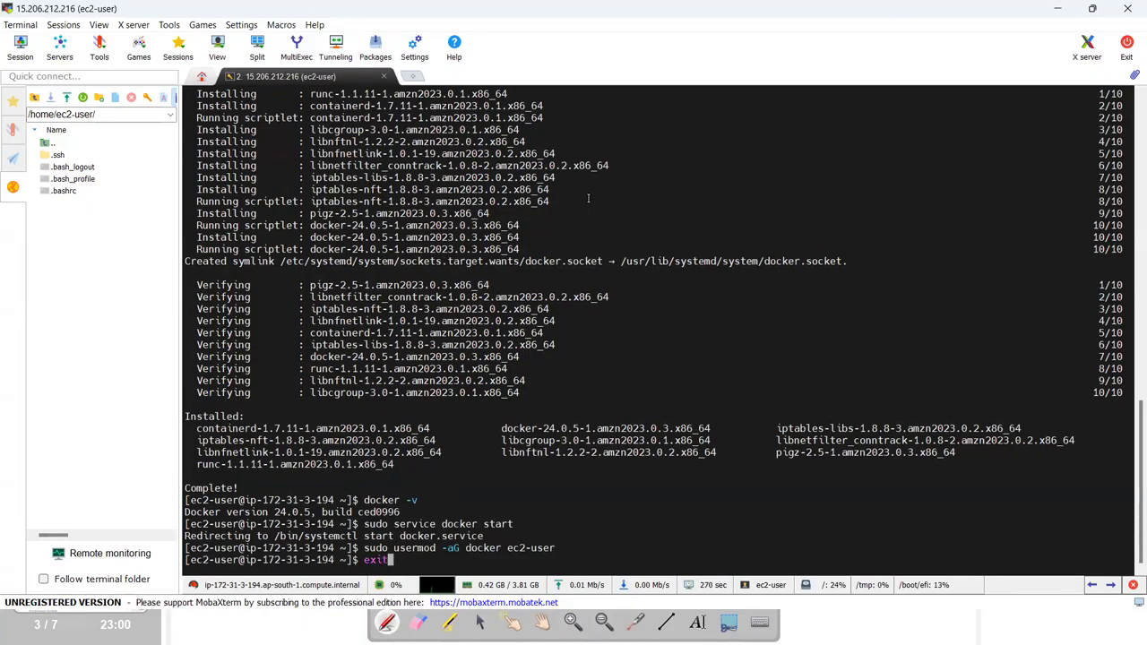
{"action": "key", "text": "Return"}
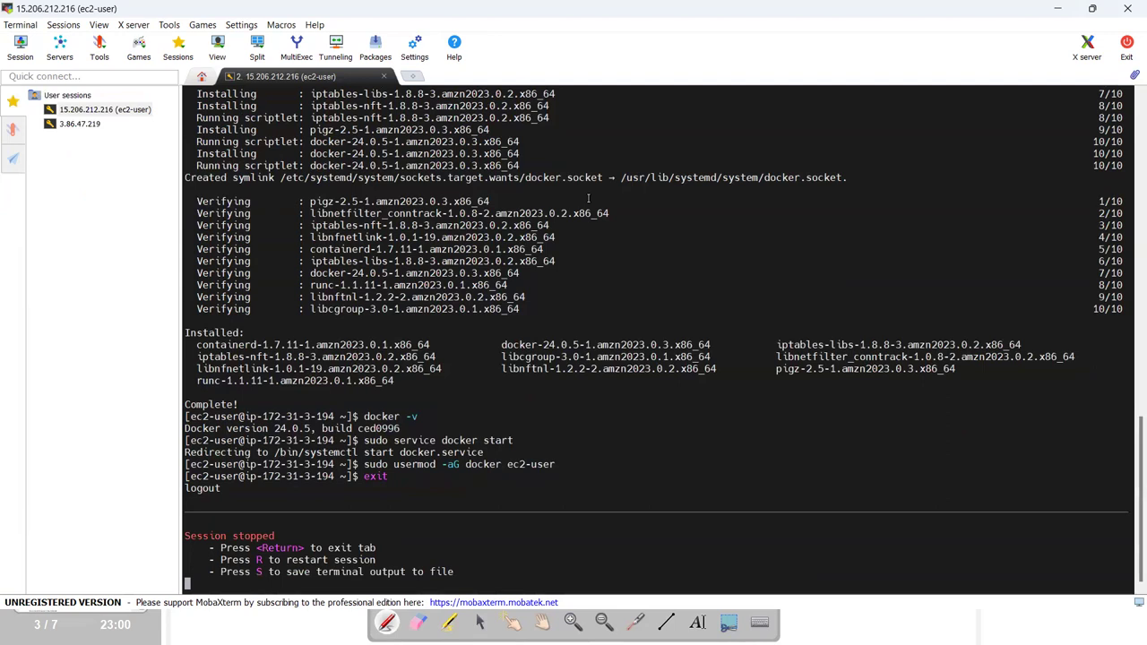
{"action": "key", "text": "r"}
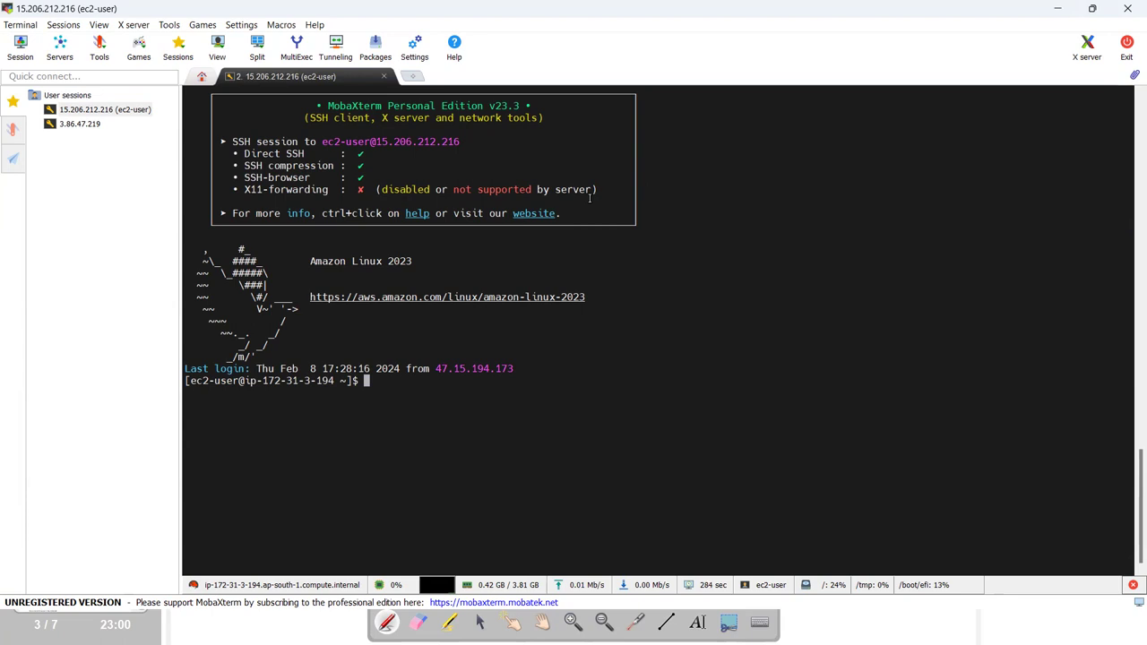
Begin the command 'docker run -d -p 8081:8081', mapping host port 8081 to container port 8081.
{"action": "key", "text": "alt+Tab"}
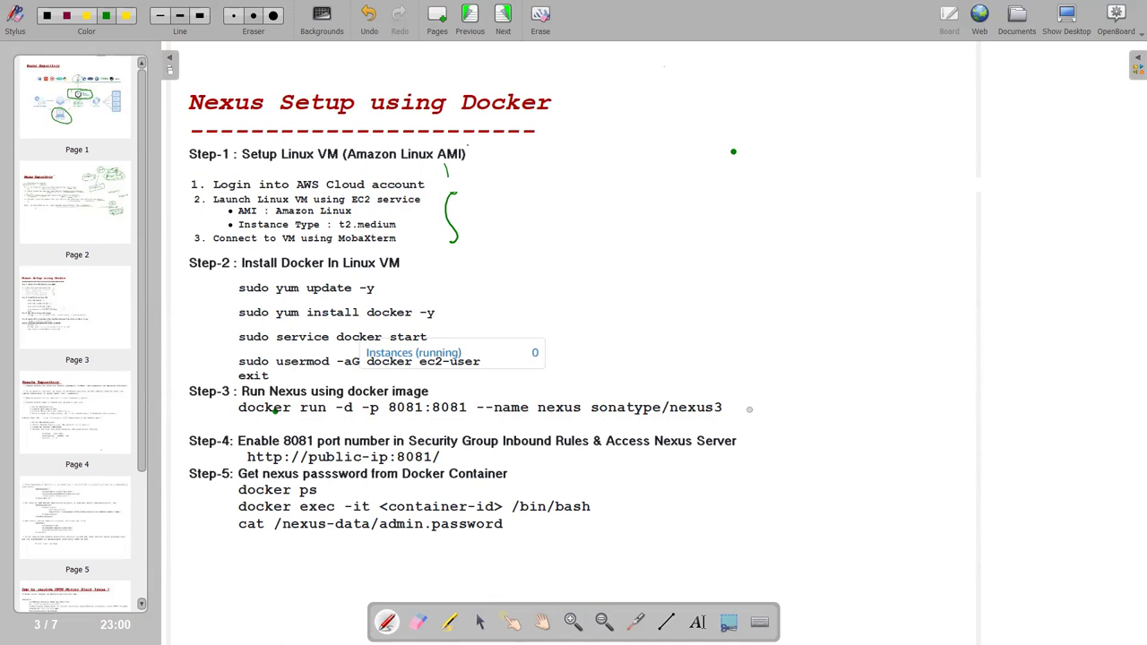
{"action": "key", "text": "alt+Tab"}
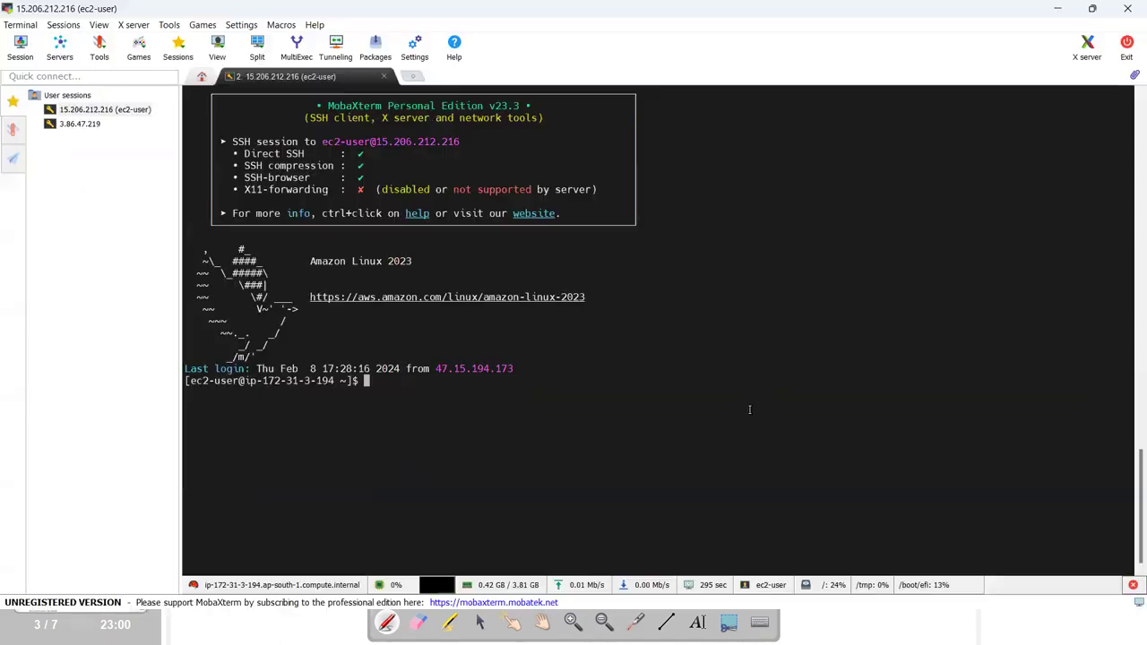
{"action": "type", "text": "docker"}
{"action": "key", "text": "alt+Tab"}
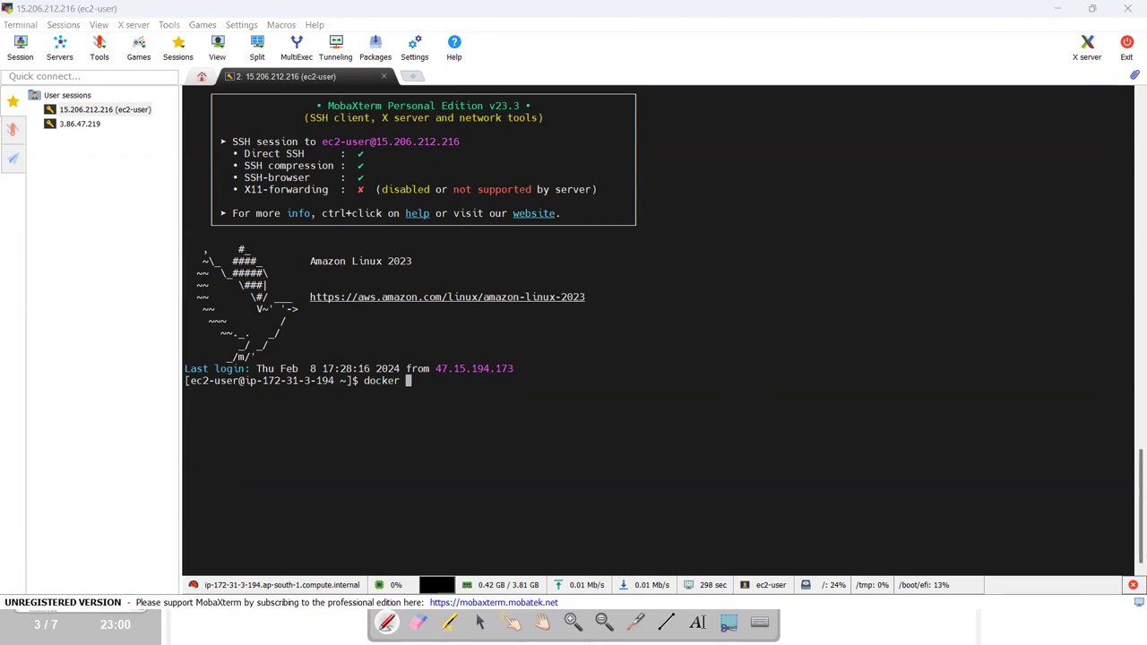
{"action": "key", "text": "alt+Tab"}
{"action": "type", "text": "run -d "}
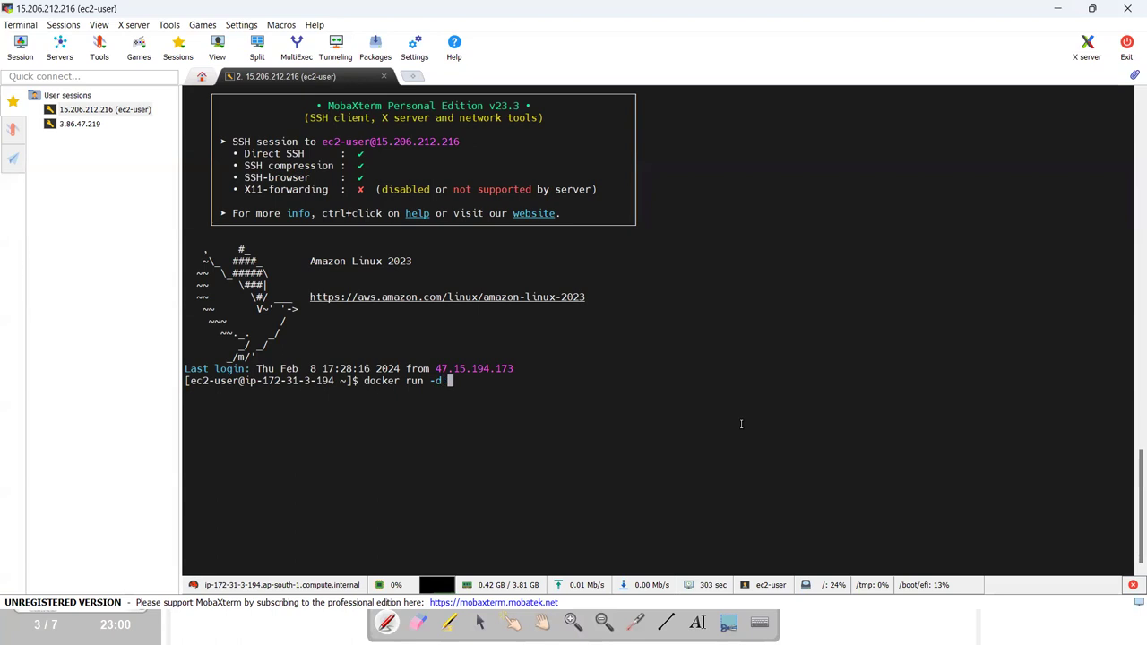
{"action": "type", "text": "-p"}
{"action": "key", "text": "alt+Tab"}
{"action": "key", "text": "alt+Tab"}
{"action": "type", "text": "808"}
{"action": "type", "text": ":8081"}
{"action": "left_click_drag", "start_coordinate": [495, 380], "coordinate": [524, 380]}
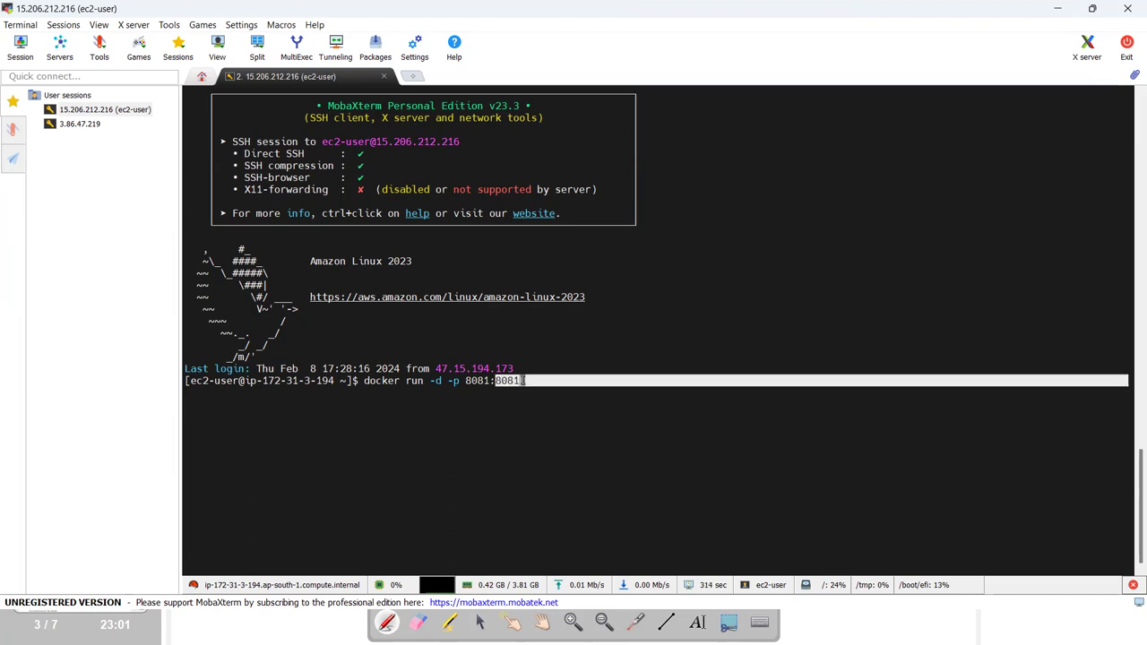
{"action": "double_click", "coordinate": [466, 379]}
{"action": "left_click", "coordinate": [536, 381]}
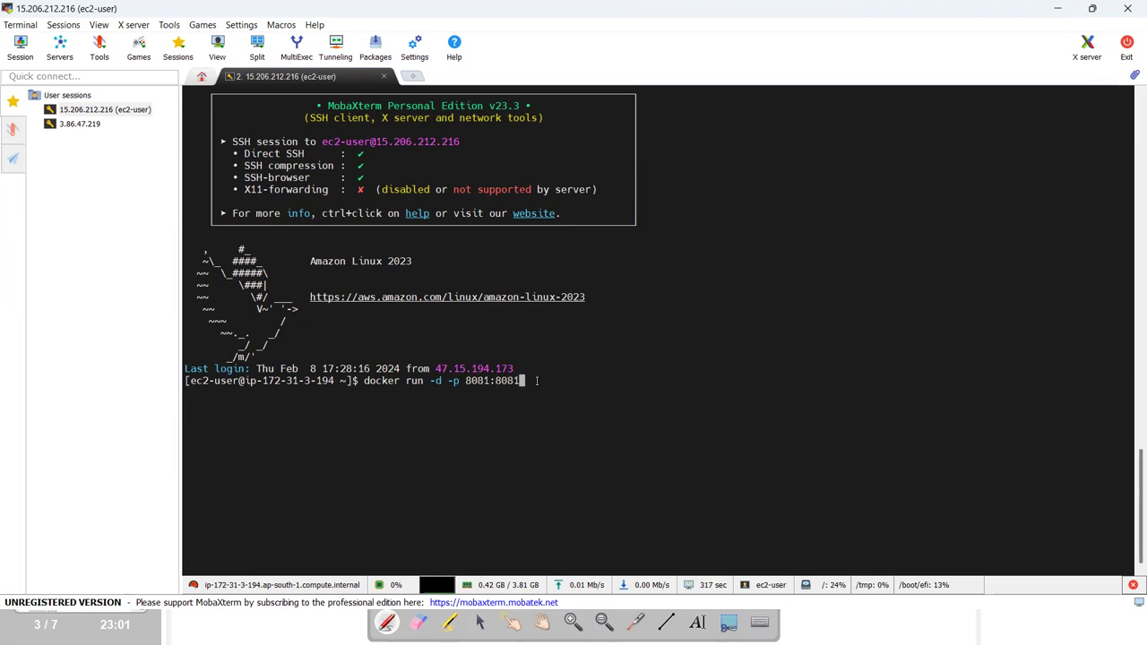
{"action": "key", "text": "ctrl+shift+h"}
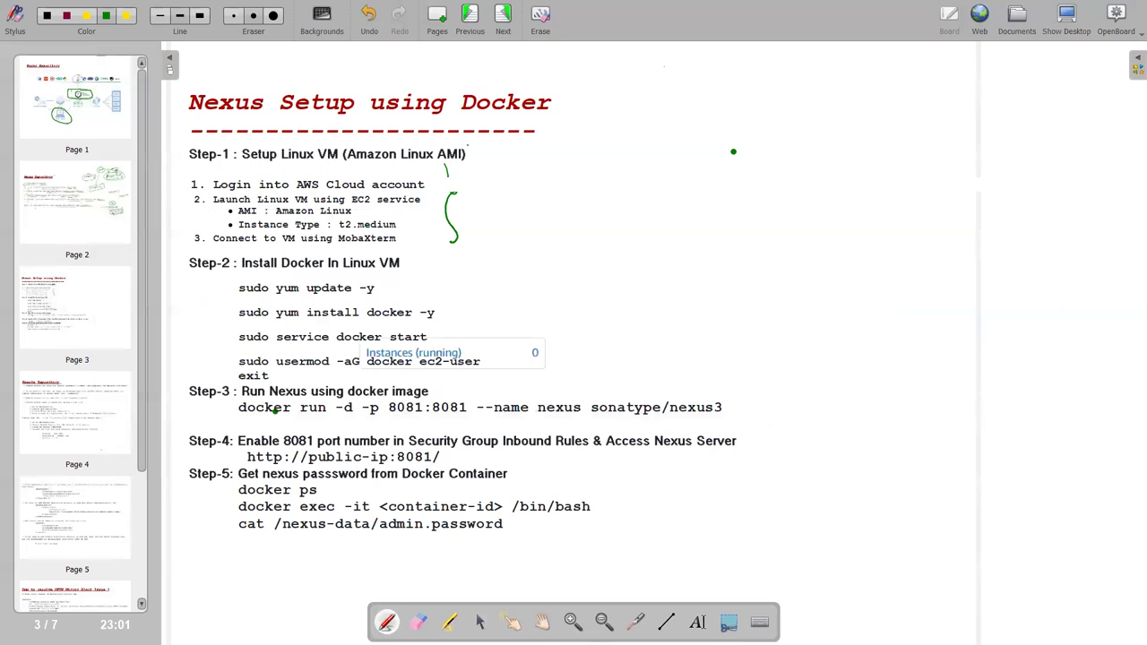
{"action": "key", "text": "ctrl+shift+h"}
Complete it with '--name nexus sonatype/nexus3' and run it to start the container.
{"action": "type", "text": "--"}
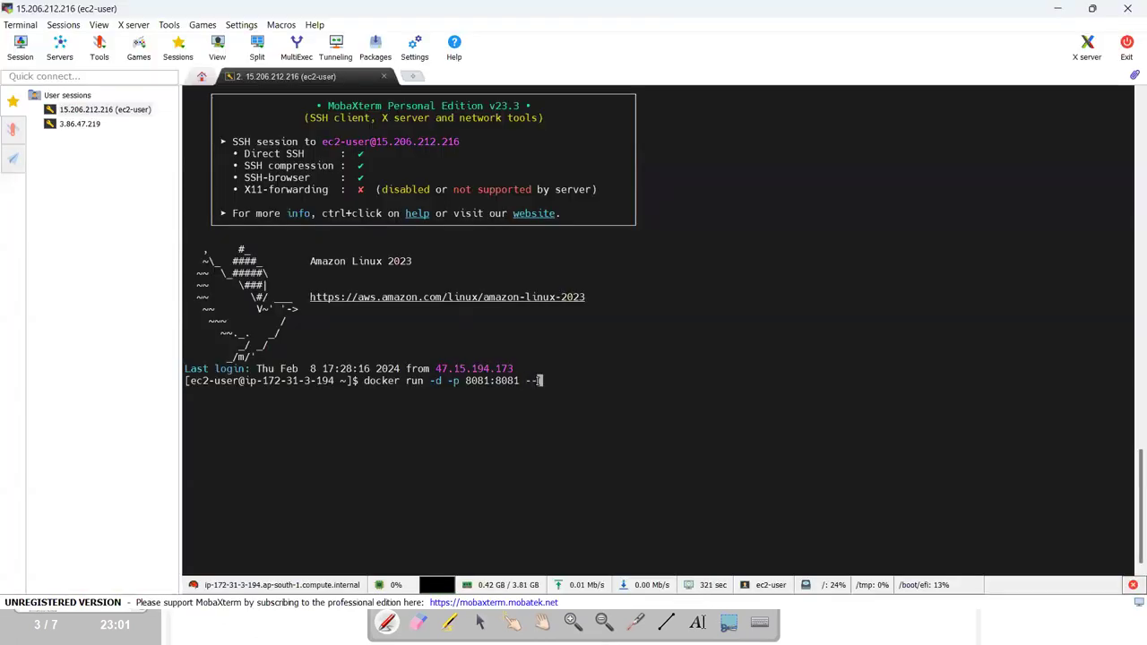
{"action": "type", "text": "name"}
{"action": "key", "text": "ctrl+shift+h"}
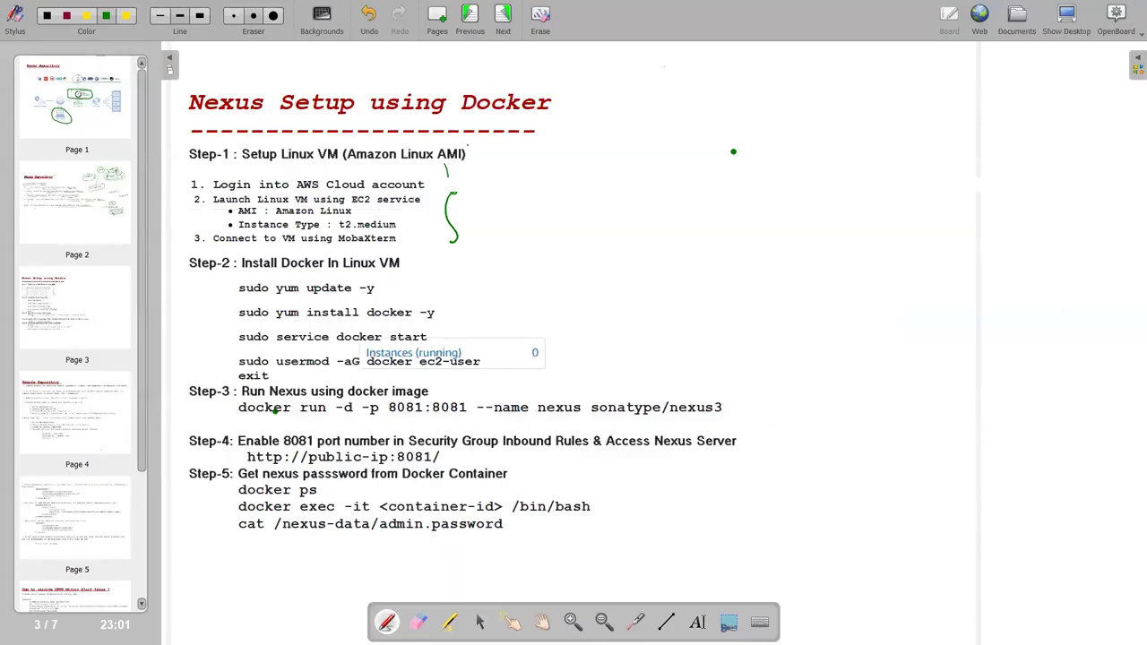
{"action": "key", "text": "ctrl+shift+h"}
{"action": "type", "text": "nexus"}
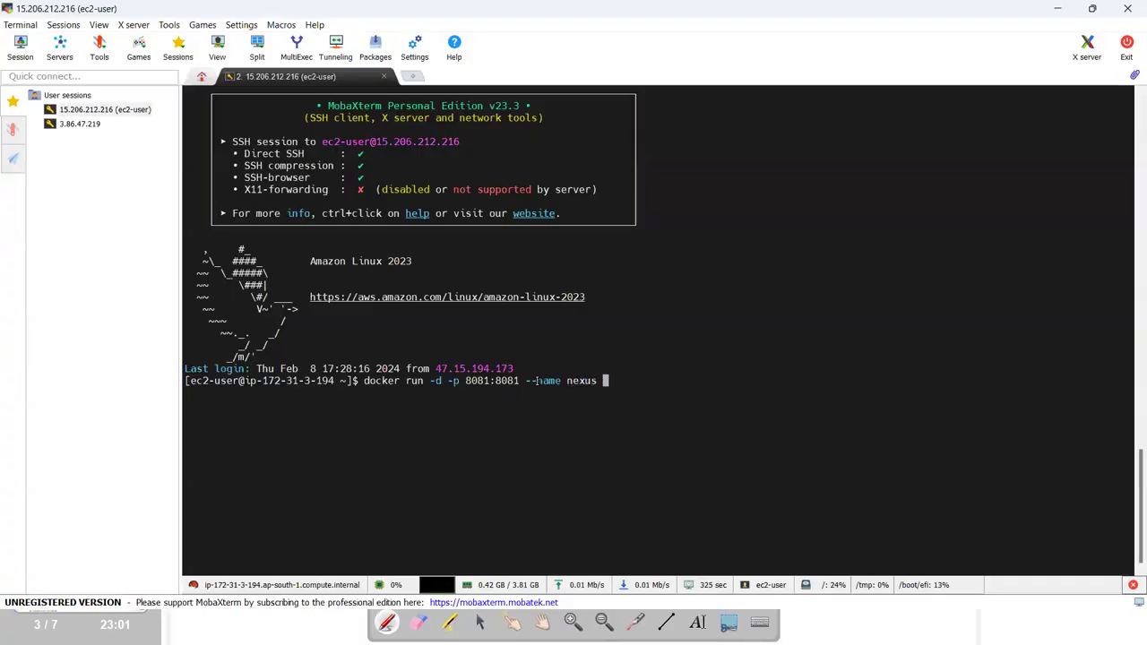
{"action": "key", "text": "alt+Tab"}
{"action": "key", "text": "ctrl+shift+h"}
{"action": "type", "text": "so"}
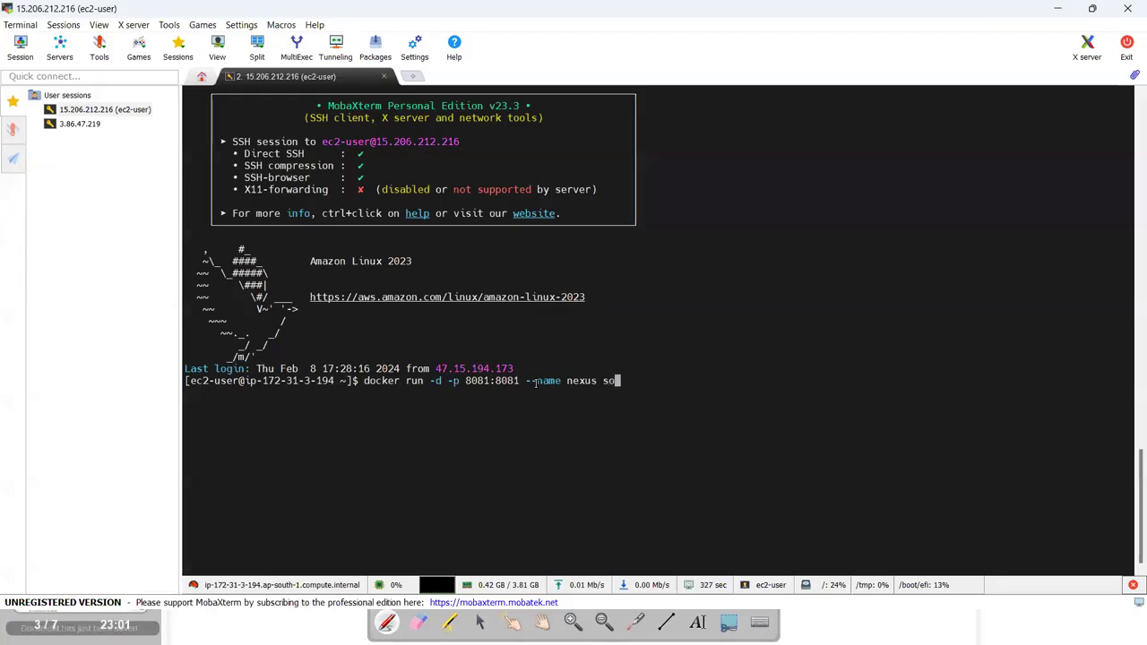
{"action": "type", "text": "natype"}
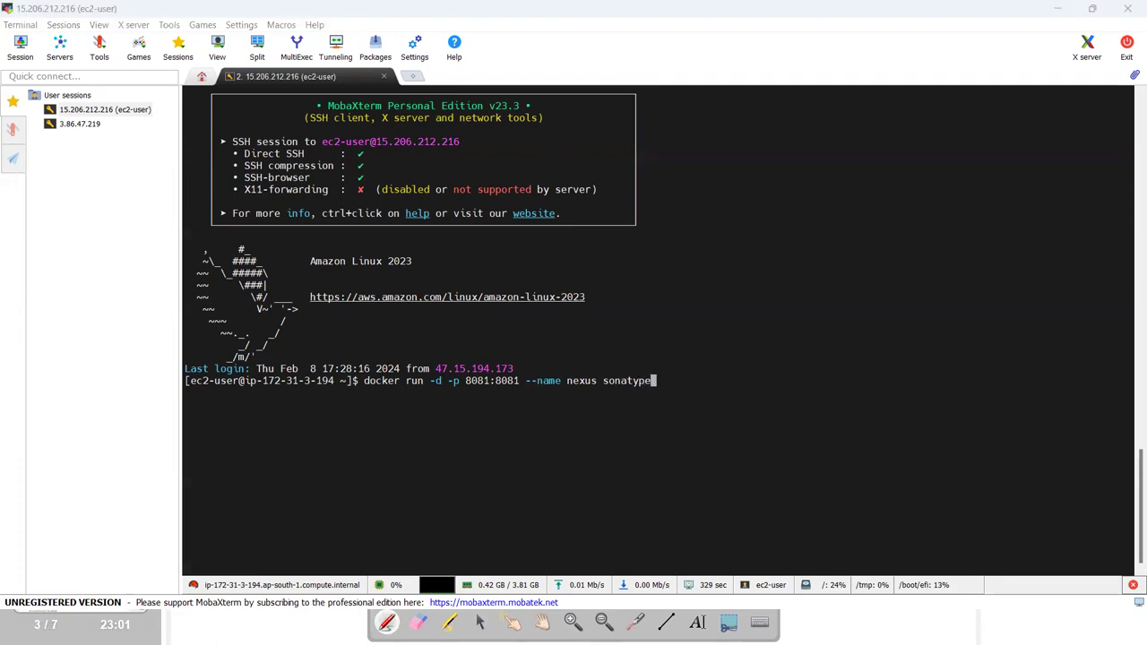
{"action": "key", "text": "ctrl+shift+h"}
{"action": "key", "text": "ctrl+shift+h"}
{"action": "type", "text": "/nexus3"}
{"action": "key", "text": "Return"}
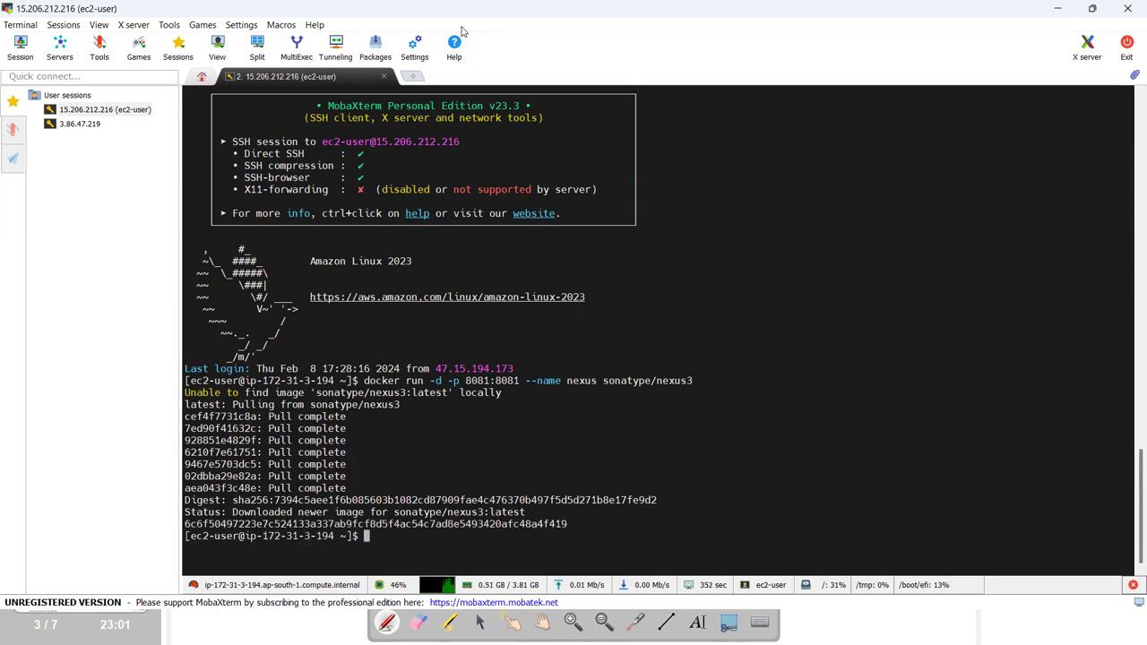
Run 'docker images' to confirm the sonatype/nexus3 image is downloaded.
{"action": "type", "text": "dokcer"}
{"action": "key", "text": "BackSpace"}
{"action": "key", "text": "BackSpace"}
{"action": "key", "text": "BackSpace"}
{"action": "key", "text": "BackSpace"}
{"action": "key", "text": "BackSpace"}
{"action": "type", "text": "cker images"}
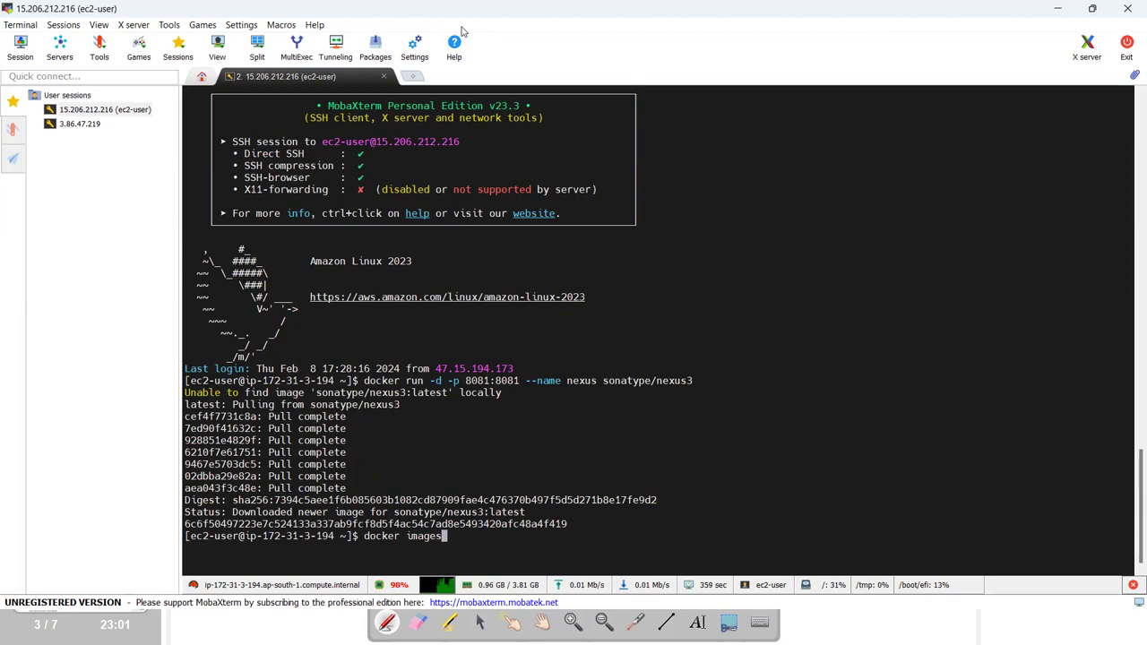
{"action": "key", "text": "Return"}
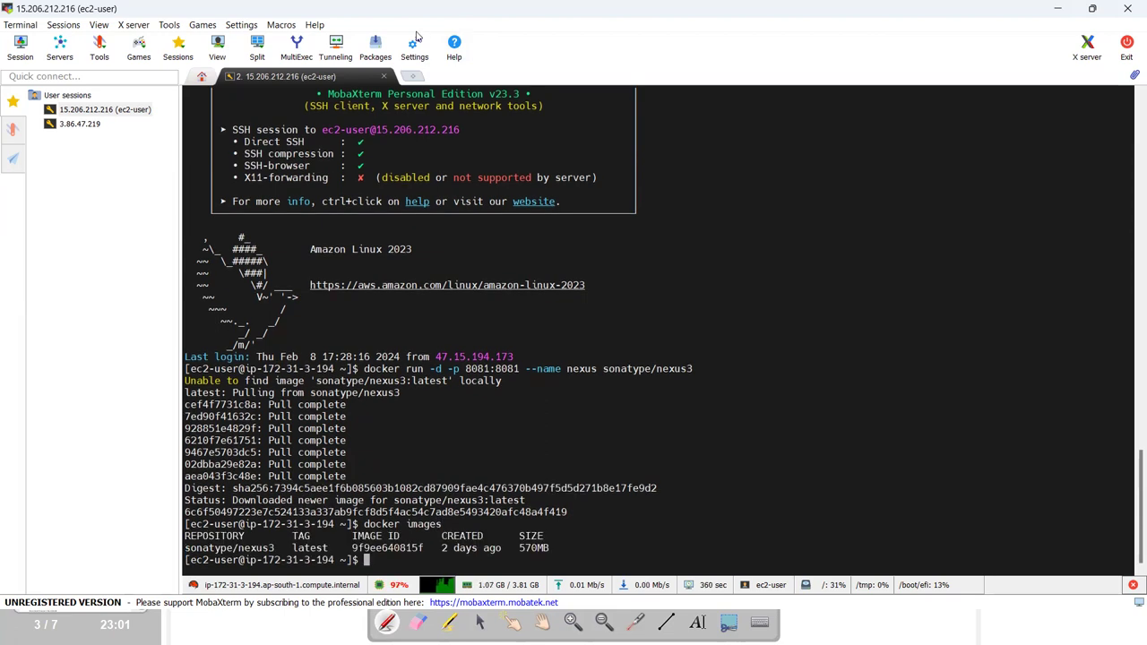
Run 'docker ps' to confirm the nexus container is running on 8081->8081.
{"action": "type", "text": "docker do"}
{"action": "type", "text": "cker"}
{"action": "key", "text": "BackSpace"}
{"action": "key", "text": "BackSpace"}
{"action": "key", "text": "BackSpace"}
{"action": "key", "text": "BackSpace"}
{"action": "key", "text": "BackSpace"}
{"action": "key", "text": "BackSpace"}
{"action": "key", "text": "BackSpace"}
{"action": "type", "text": "ps"}
{"action": "key", "text": "Return"}
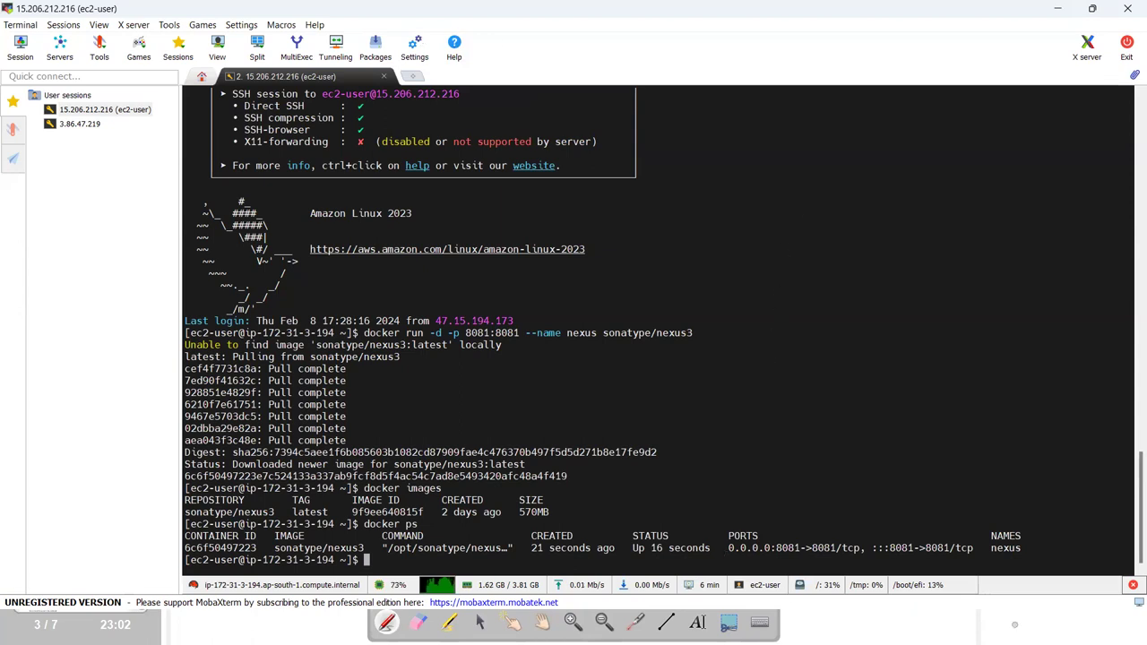
{"action": "key", "text": "alt+Tab"}
{"action": "key", "text": "alt+Tab"}
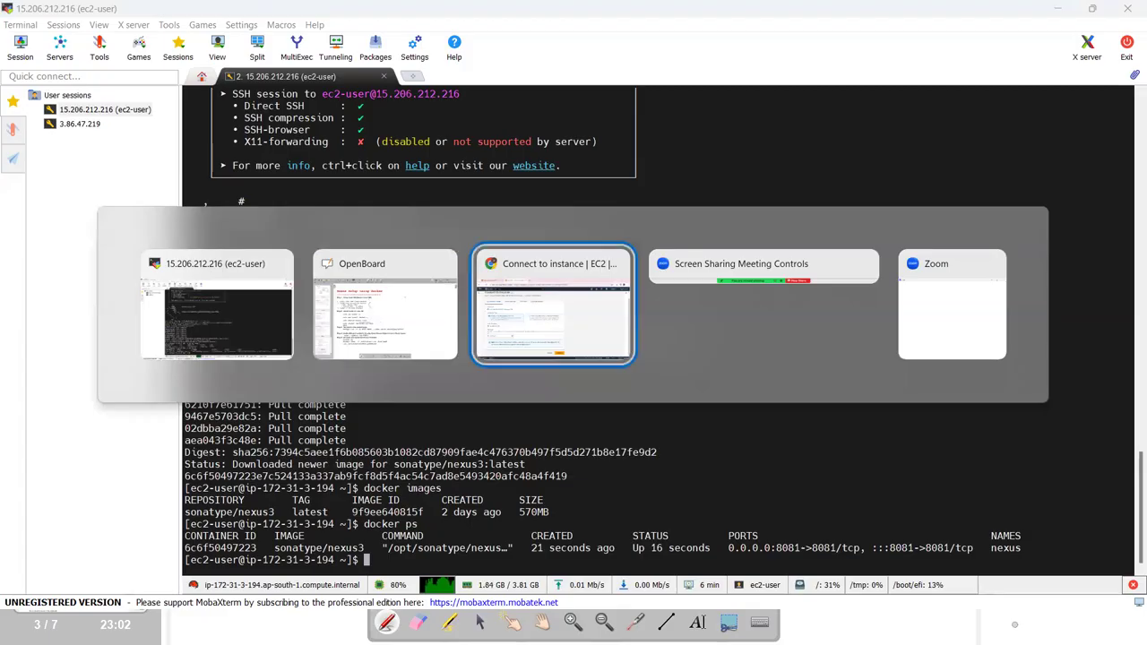
Try loading localhost:8081 in a new tab, then go back to the EC2 Connect to instance page.
{"action": "key", "text": "ctrl+t"}
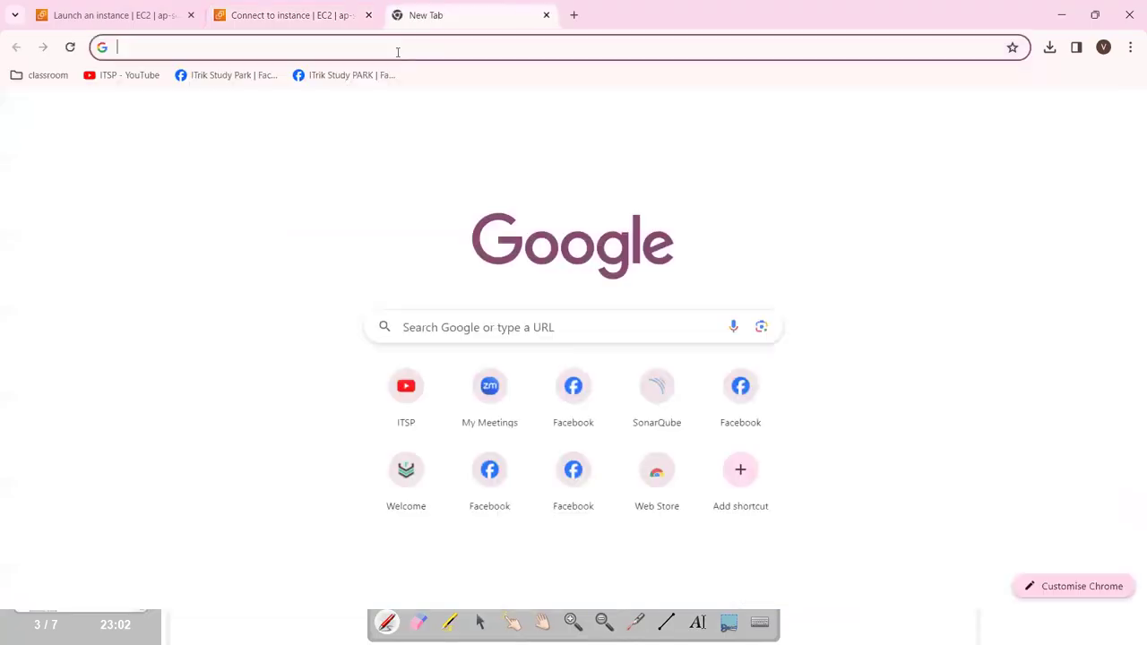
{"action": "type", "text": "localh"}
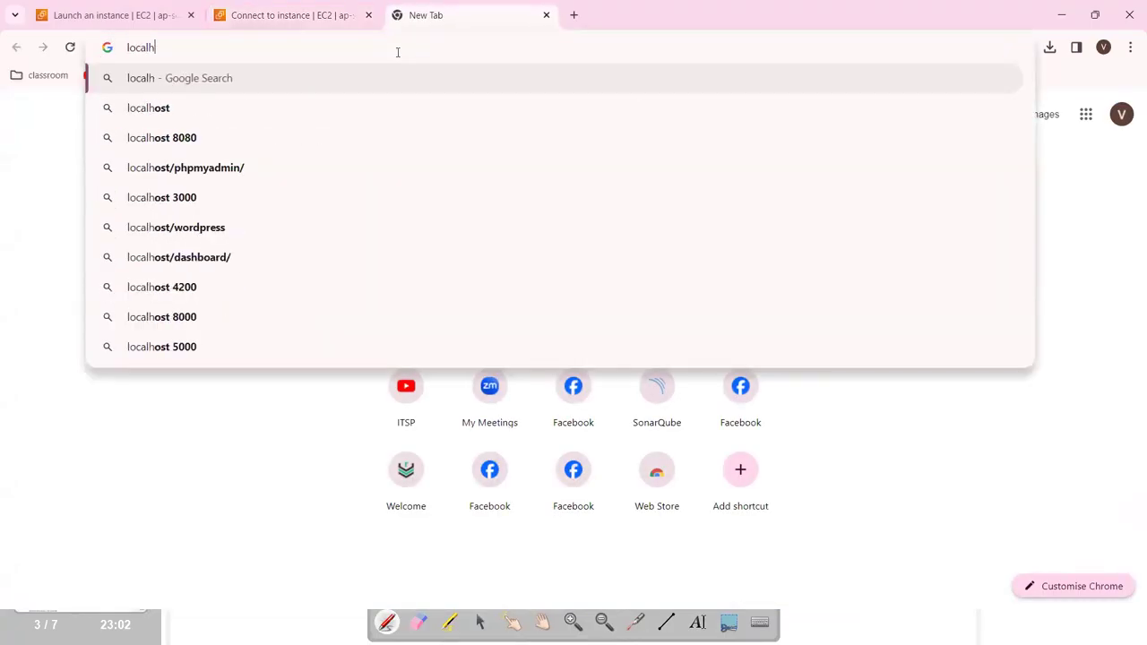
{"action": "key", "text": "Down"}
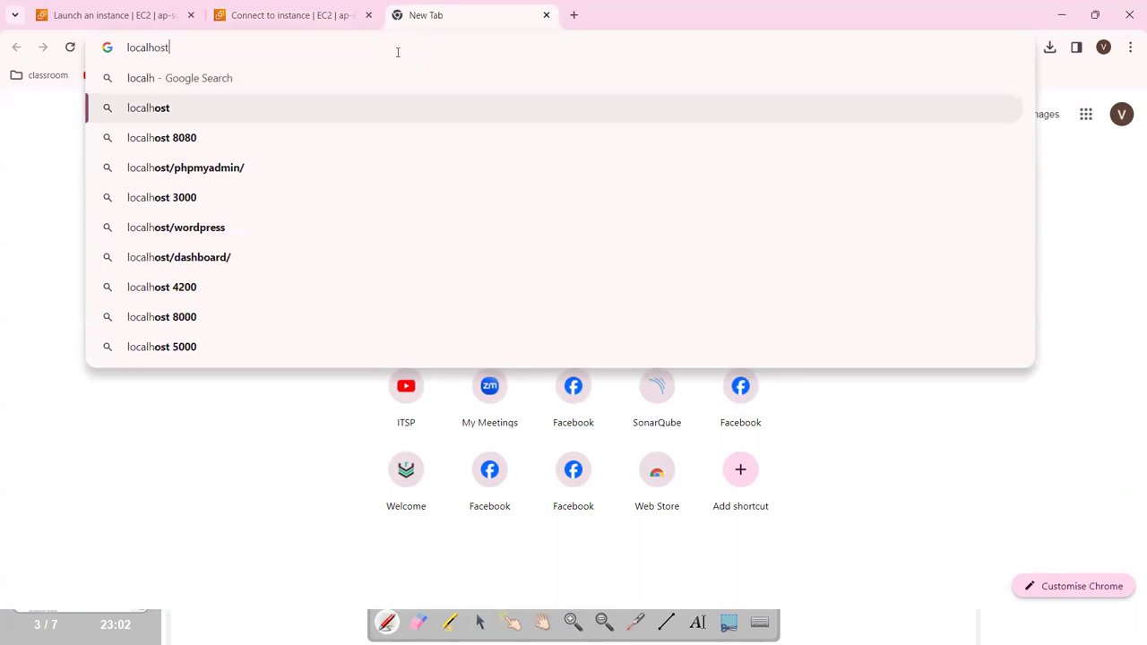
{"action": "type", "text": ":8018"}
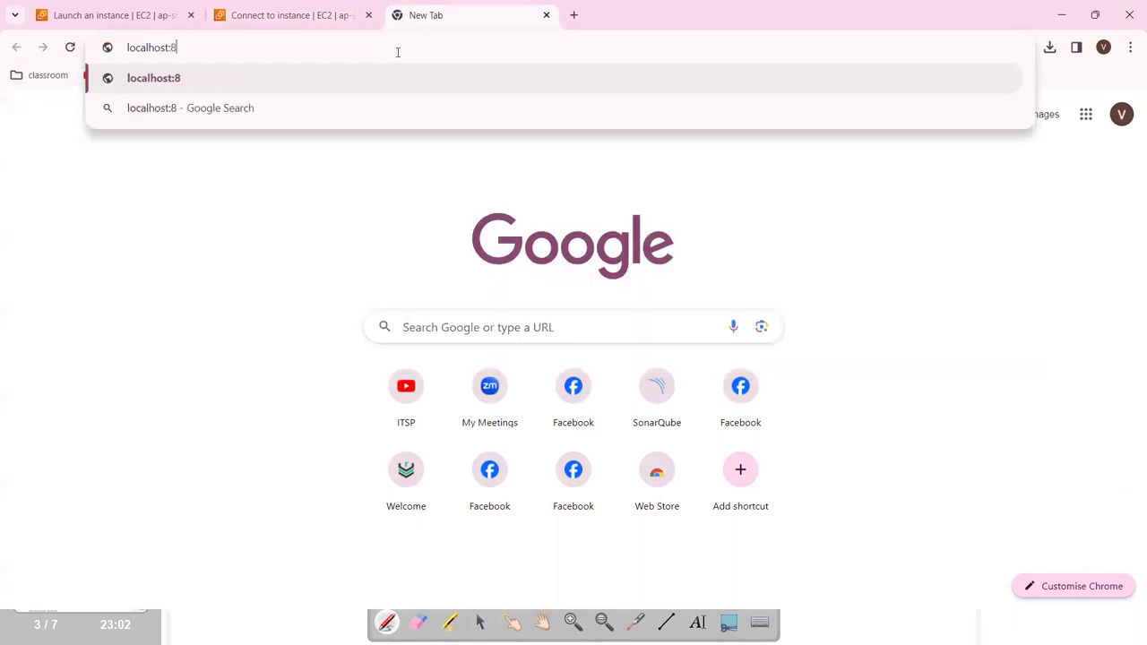
{"action": "key", "text": "BackSpace"}
{"action": "key", "text": "BackSpace"}
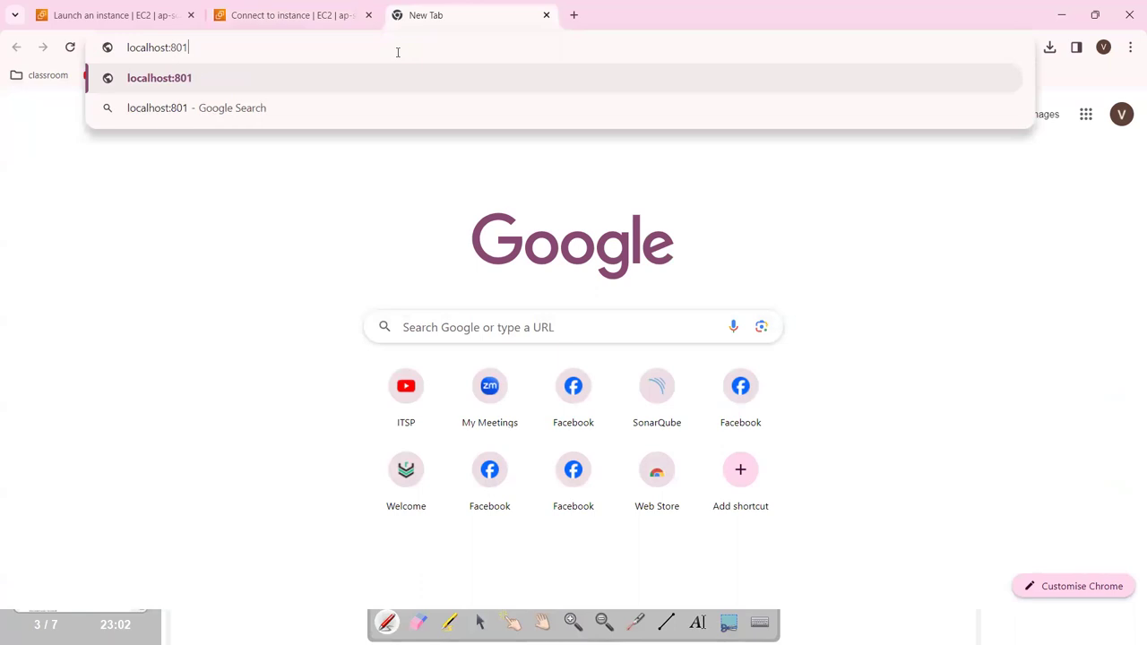
{"action": "type", "text": "81"}
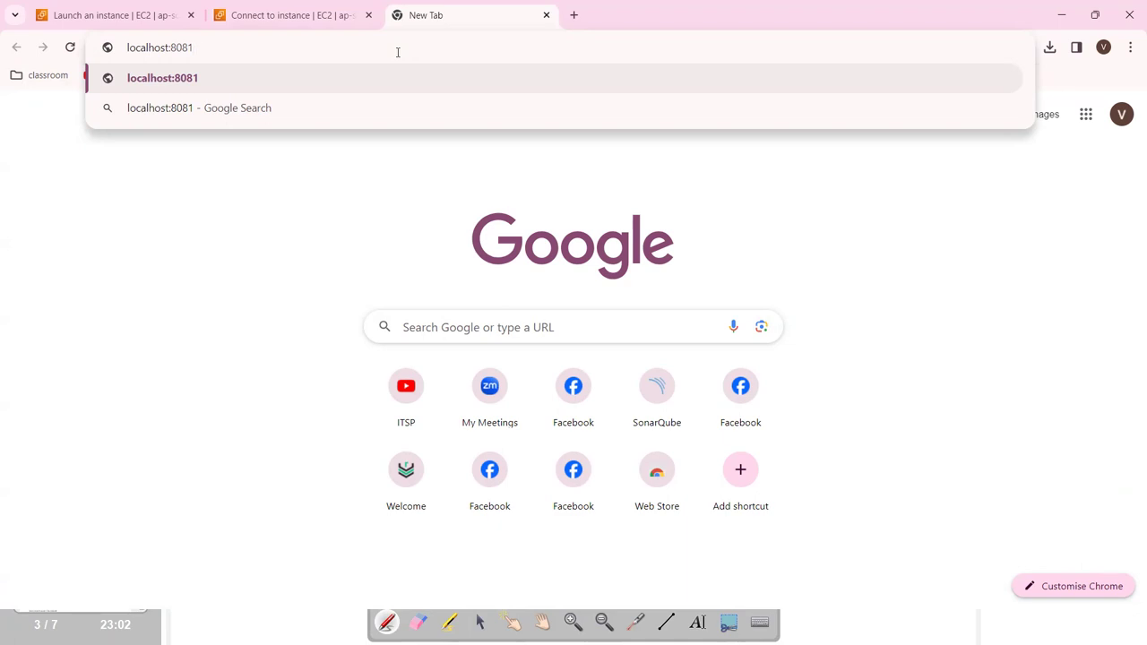
{"action": "key", "text": "Return"}
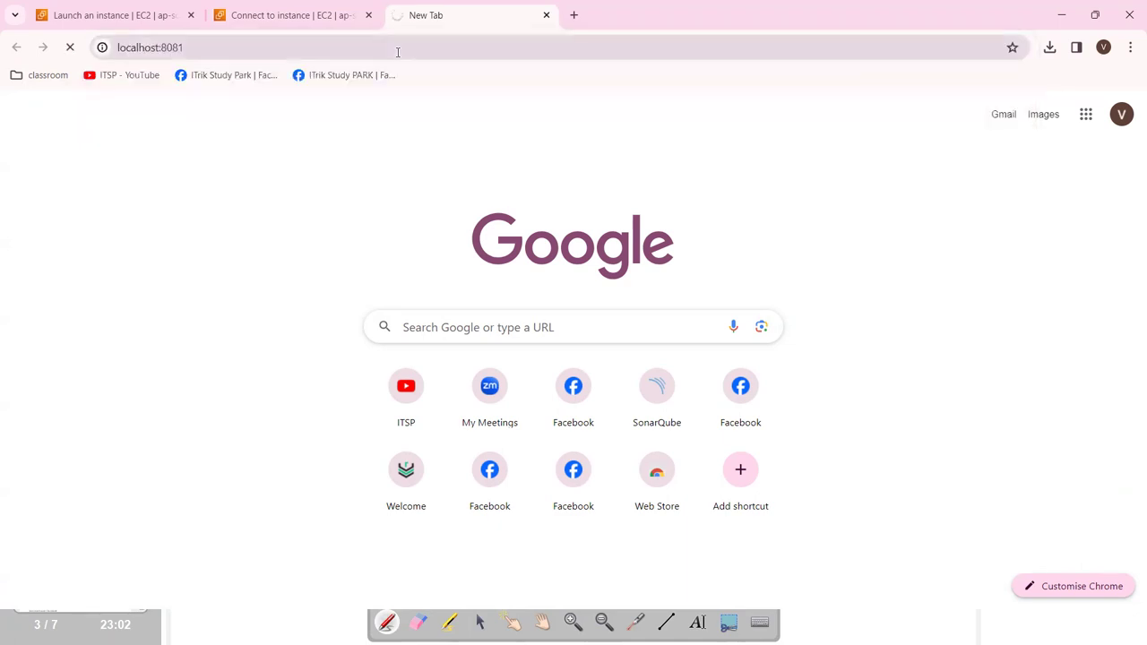
{"action": "left_click", "coordinate": [317, 23]}
{"action": "scroll", "coordinate": [341, 331], "scroll_direction": "up", "scroll_amount": 1}
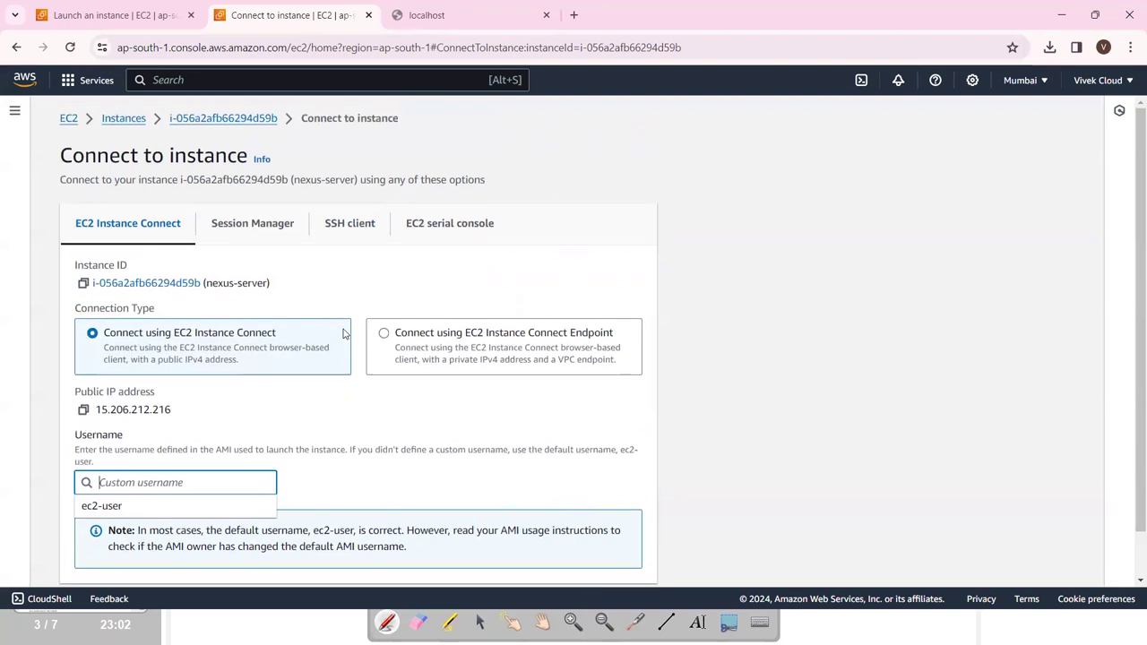
Open nexus-server's launch-wizard-2 security group from its security details.
{"action": "left_click", "coordinate": [119, 120]}
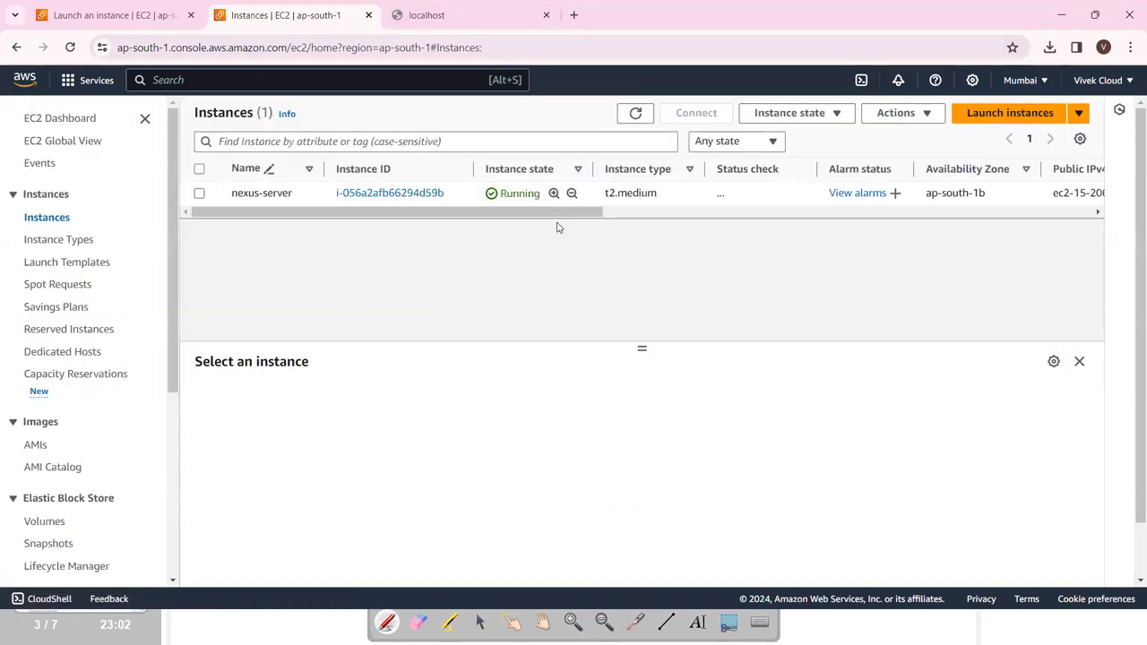
{"action": "left_click", "coordinate": [199, 193]}
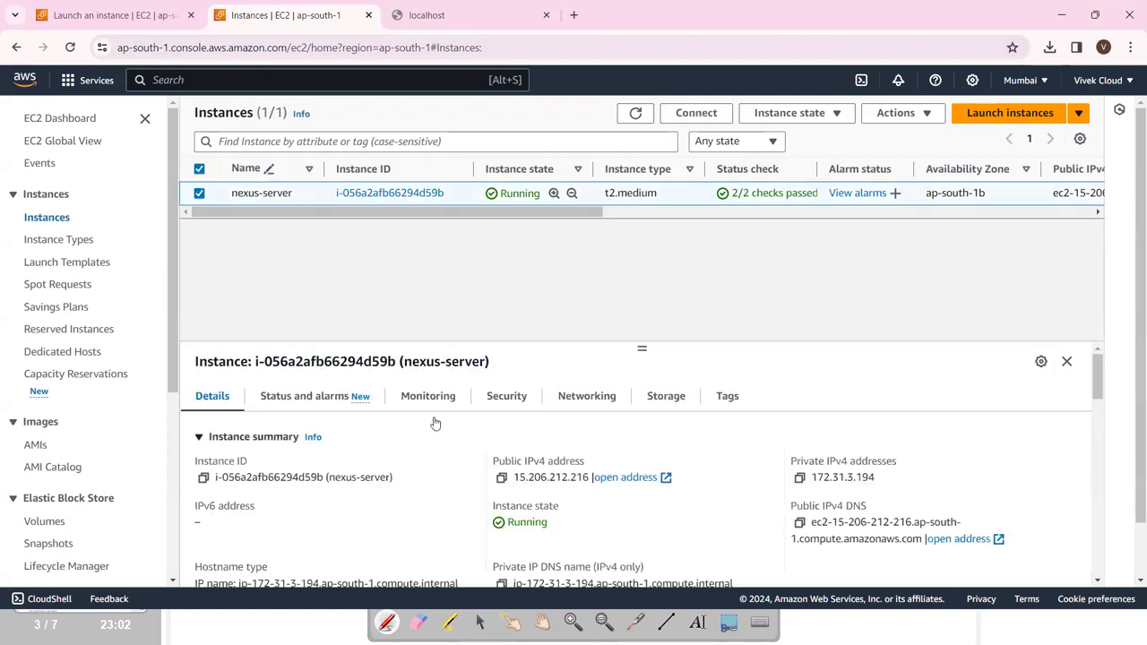
{"action": "left_click", "coordinate": [605, 404]}
{"action": "left_click", "coordinate": [507, 397]}
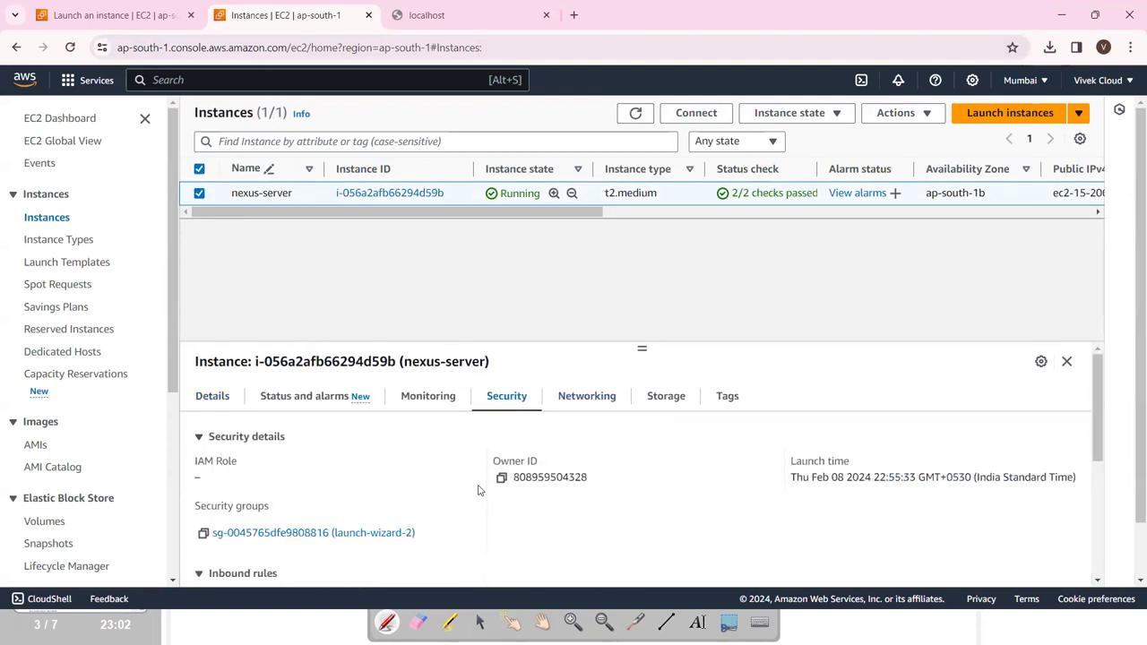
{"action": "scroll", "coordinate": [349, 486], "scroll_direction": "down", "scroll_amount": 2}
{"action": "scroll", "coordinate": [340, 475], "scroll_direction": "up", "scroll_amount": 1}
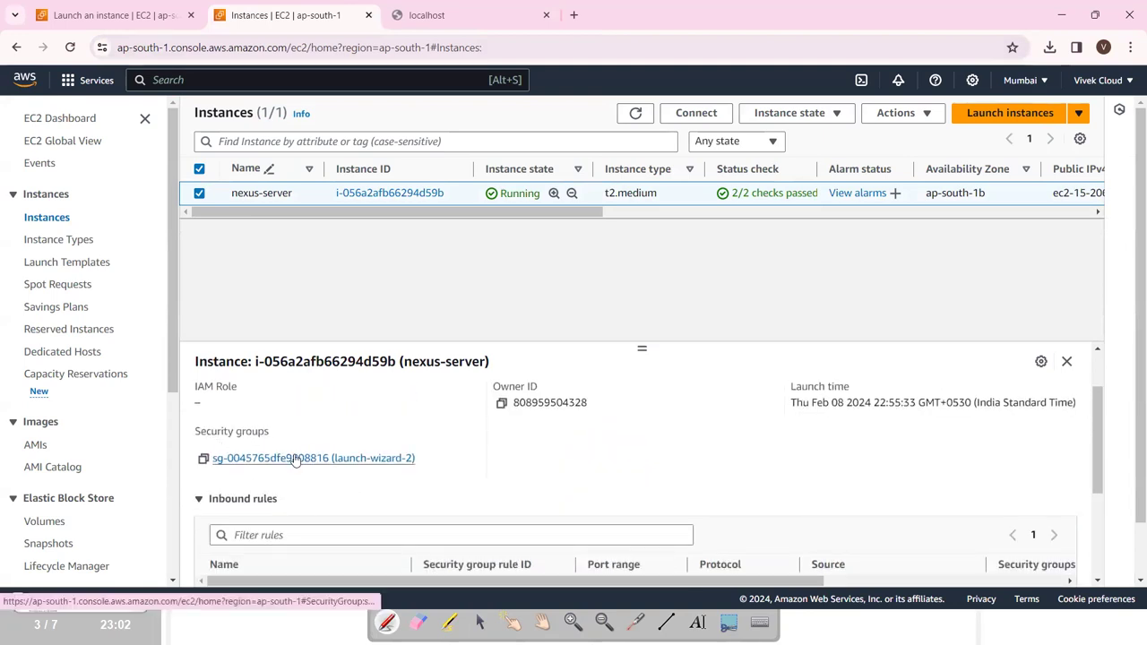
{"action": "left_click", "coordinate": [296, 457]}
{"action": "scroll", "coordinate": [440, 433], "scroll_direction": "down", "scroll_amount": 1}
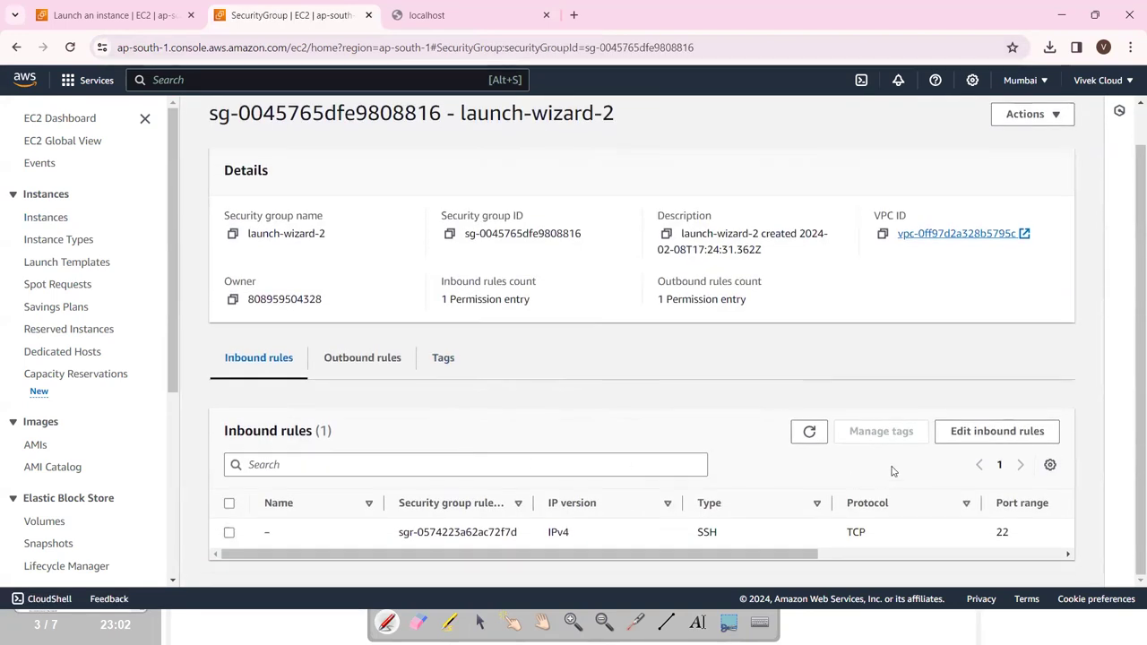
Add an inbound rule allowing all traffic from 0.0.0.0/0 and save the rules.
{"action": "left_click", "coordinate": [996, 432]}
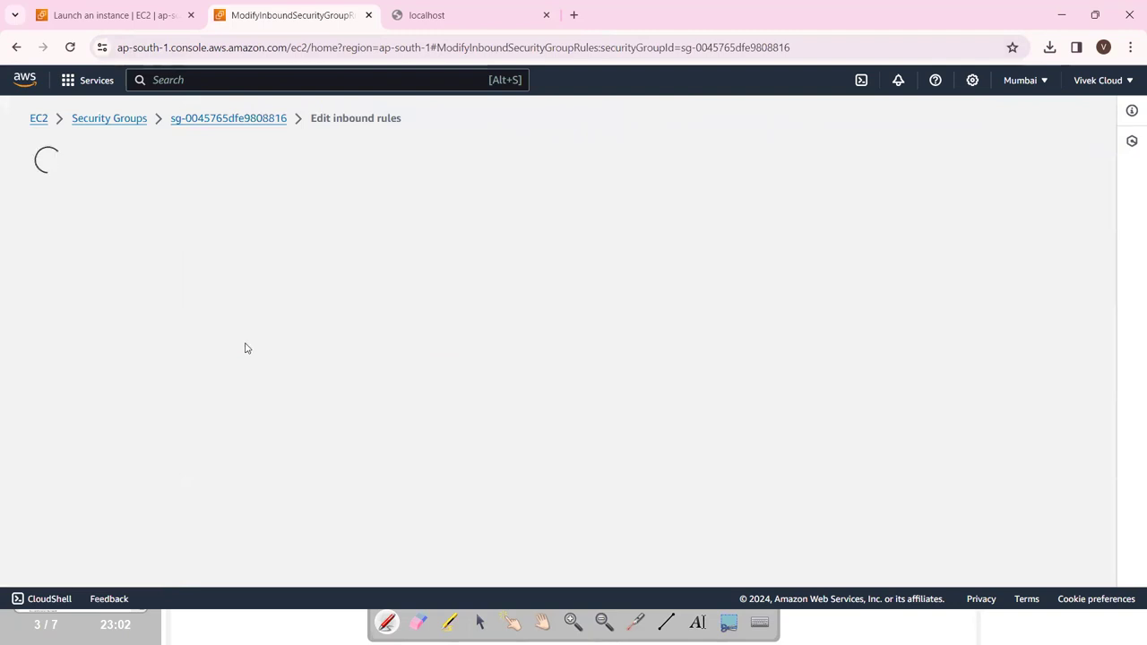
{"action": "left_click", "coordinate": [101, 403]}
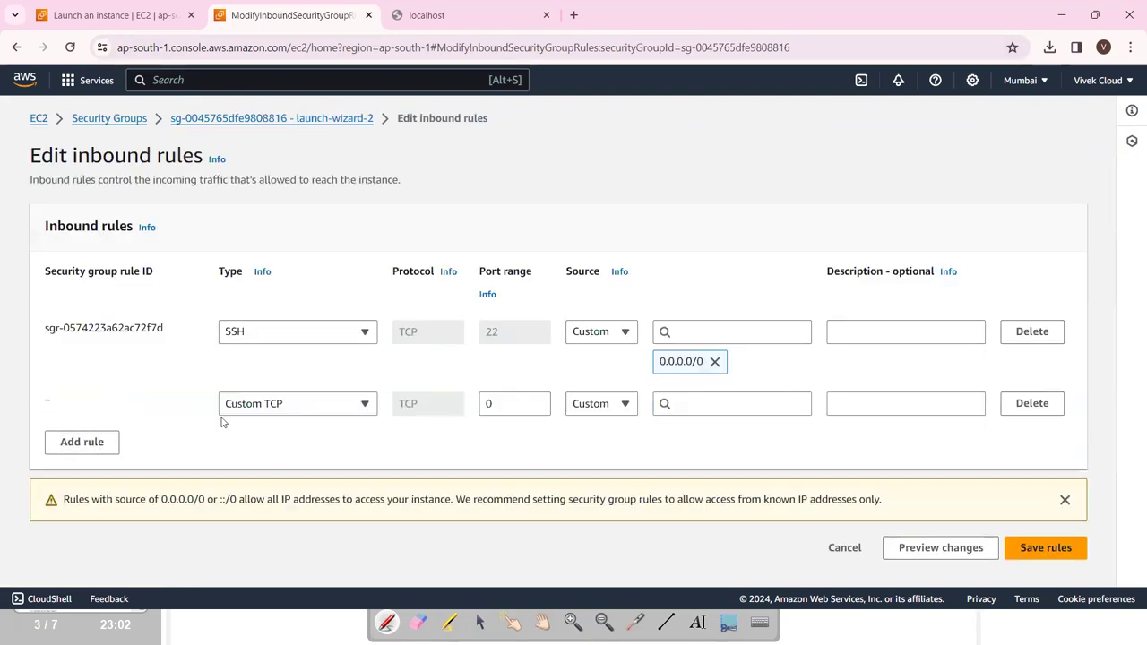
{"action": "left_click", "coordinate": [270, 410]}
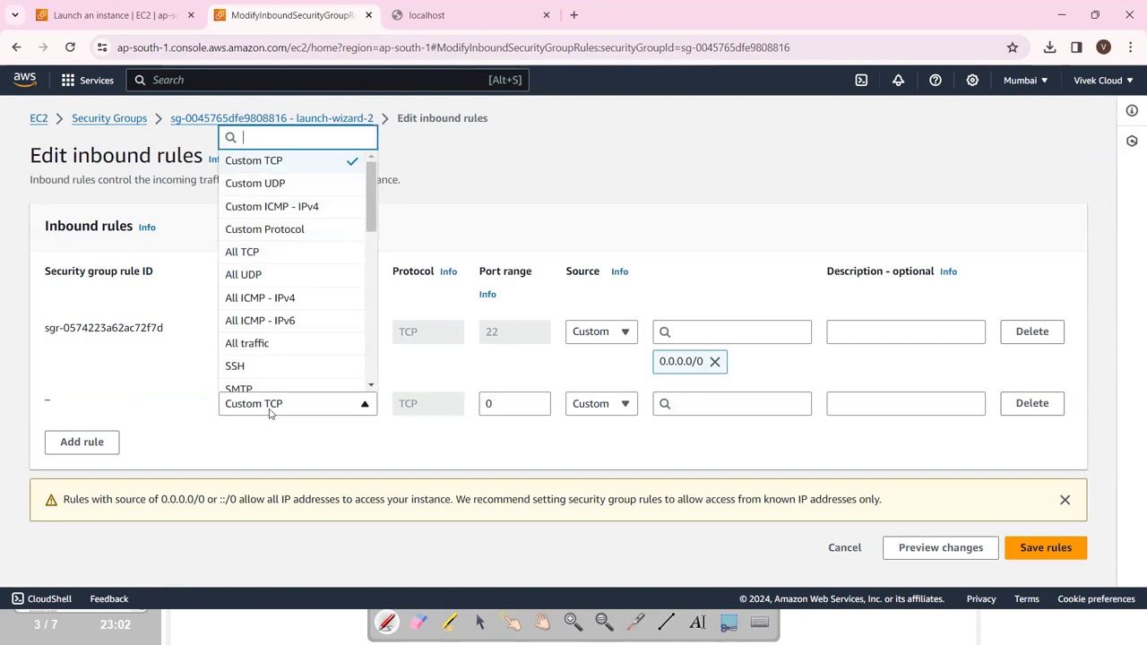
{"action": "left_click", "coordinate": [273, 345]}
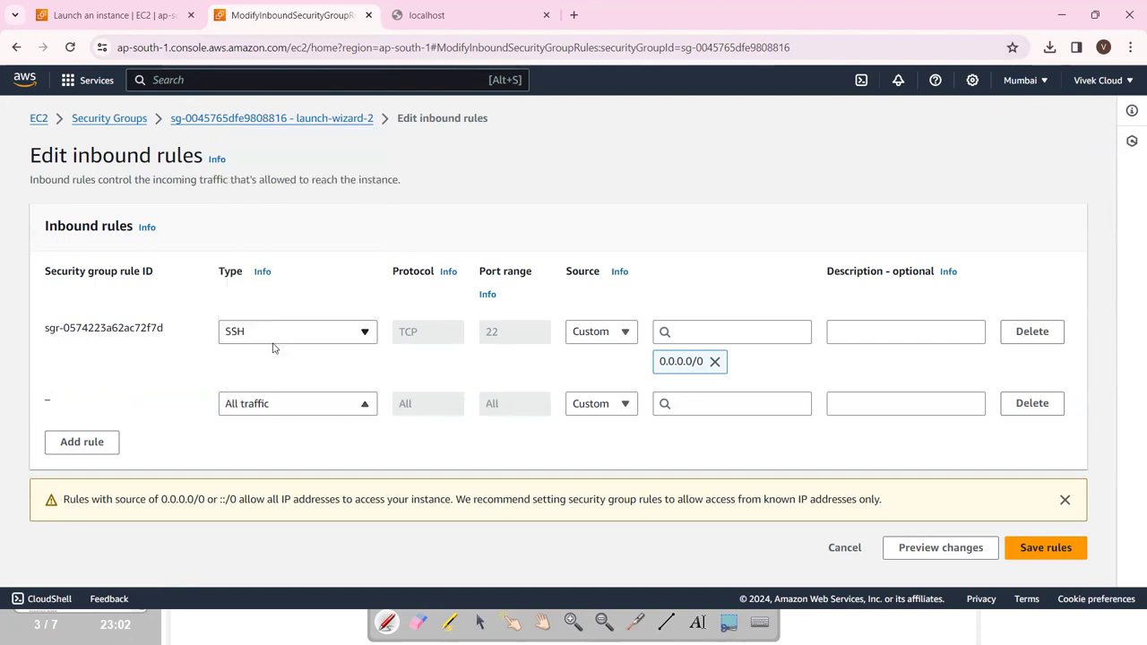
{"action": "left_click", "coordinate": [605, 410]}
{"action": "left_click", "coordinate": [609, 449]}
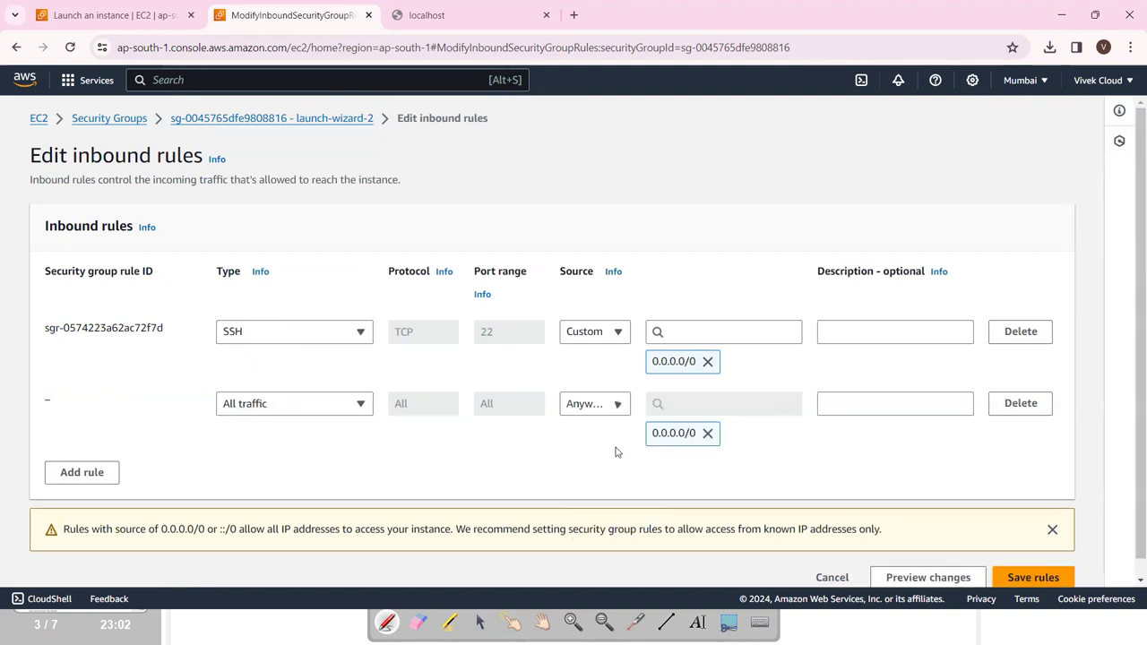
{"action": "left_click", "coordinate": [1055, 578]}
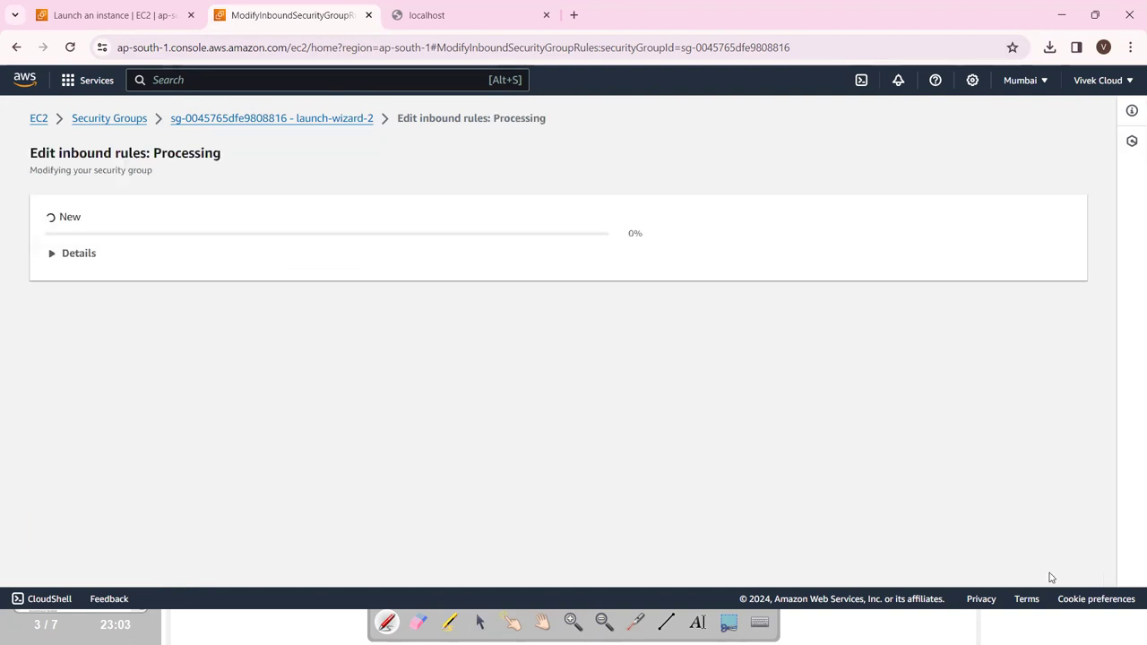
Retry loading localhost:8081 in the other tab.
{"action": "left_click", "coordinate": [426, 15]}
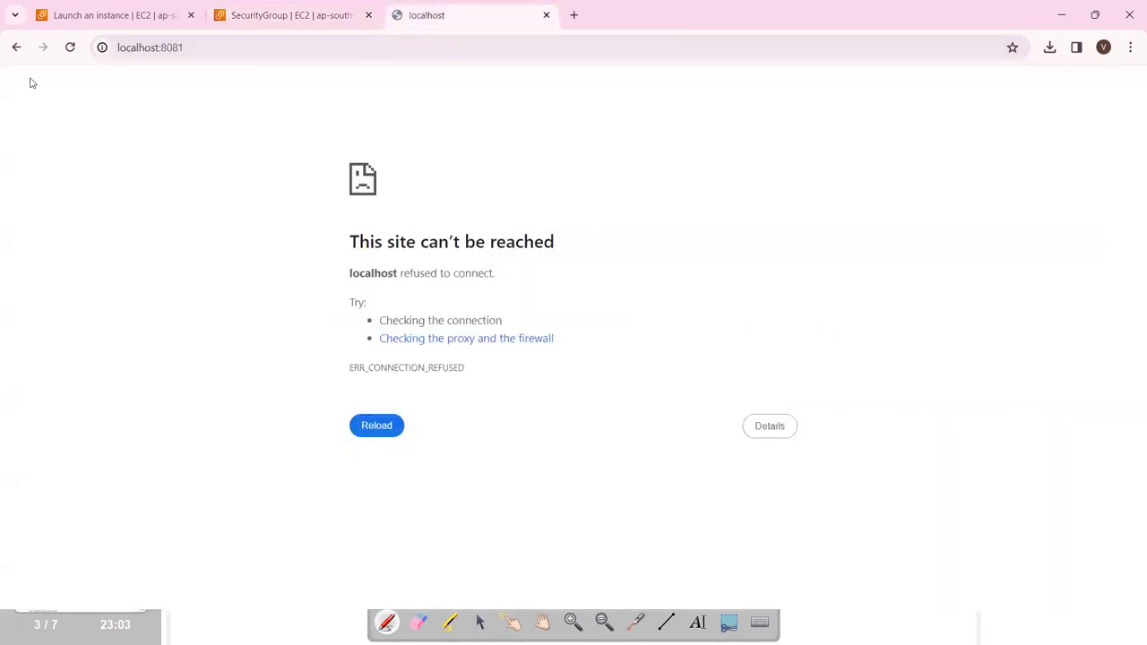
{"action": "left_click", "coordinate": [70, 47]}
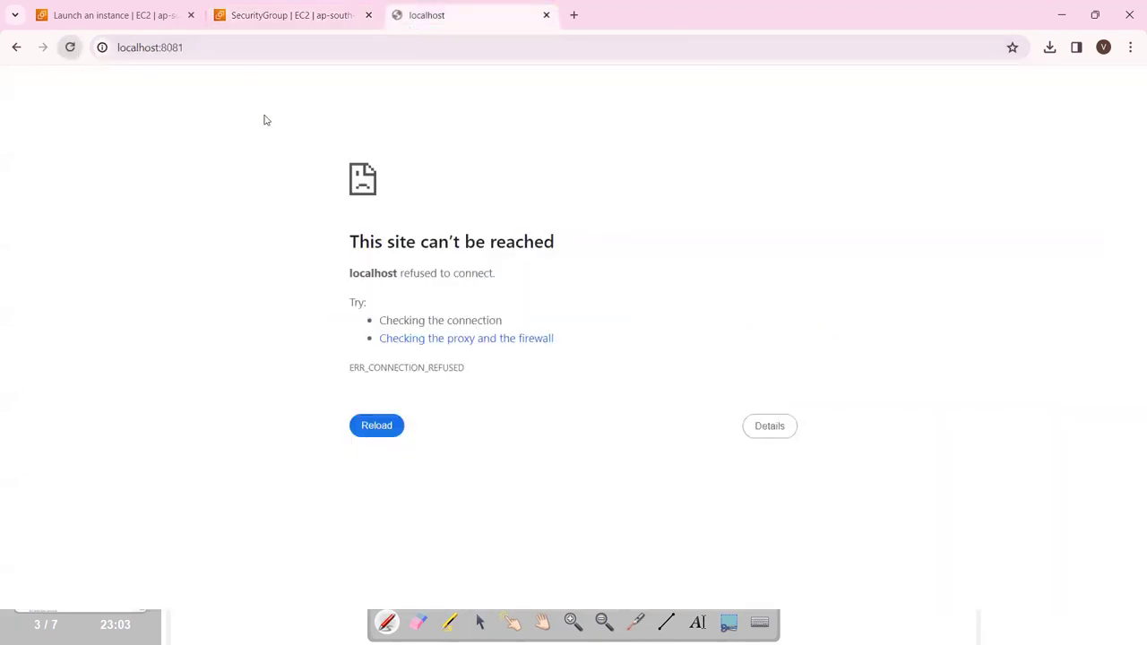
{"action": "left_click", "coordinate": [207, 48]}
{"action": "left_click", "coordinate": [209, 51]}
{"action": "key", "text": "Return"}
Copy nexus-server's public IPv4 address from the instances list.
{"action": "left_click", "coordinate": [274, 20]}
{"action": "scroll", "coordinate": [486, 399], "scroll_direction": "down", "scroll_amount": 3}
{"action": "scroll", "coordinate": [486, 274], "scroll_direction": "up", "scroll_amount": 3}
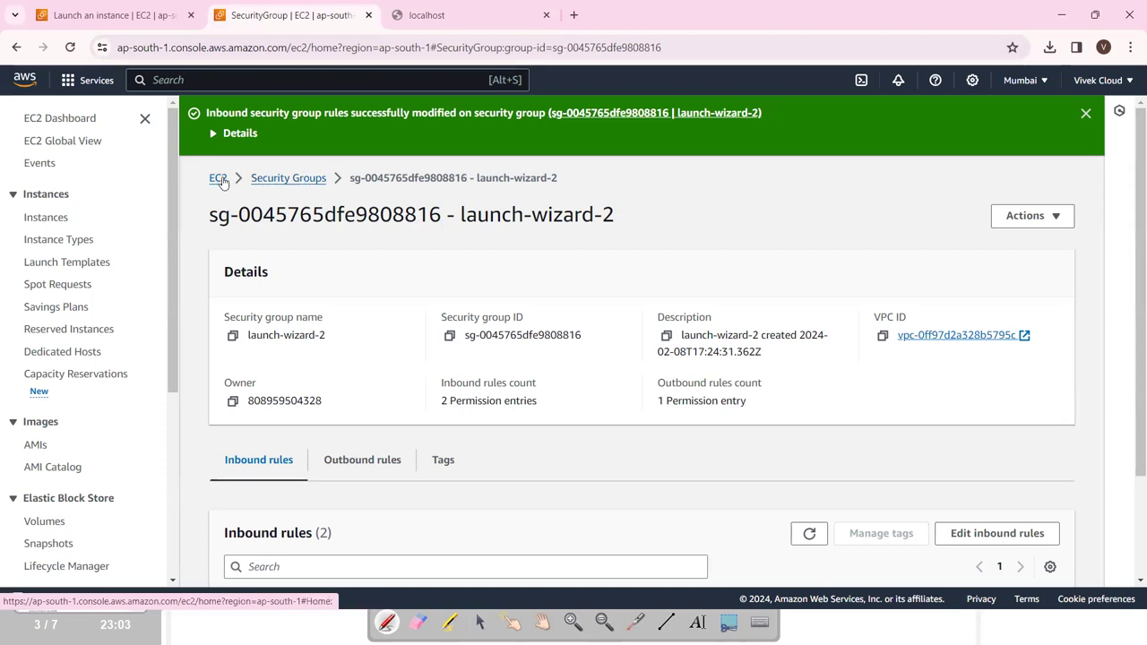
{"action": "left_click", "coordinate": [114, 15]}
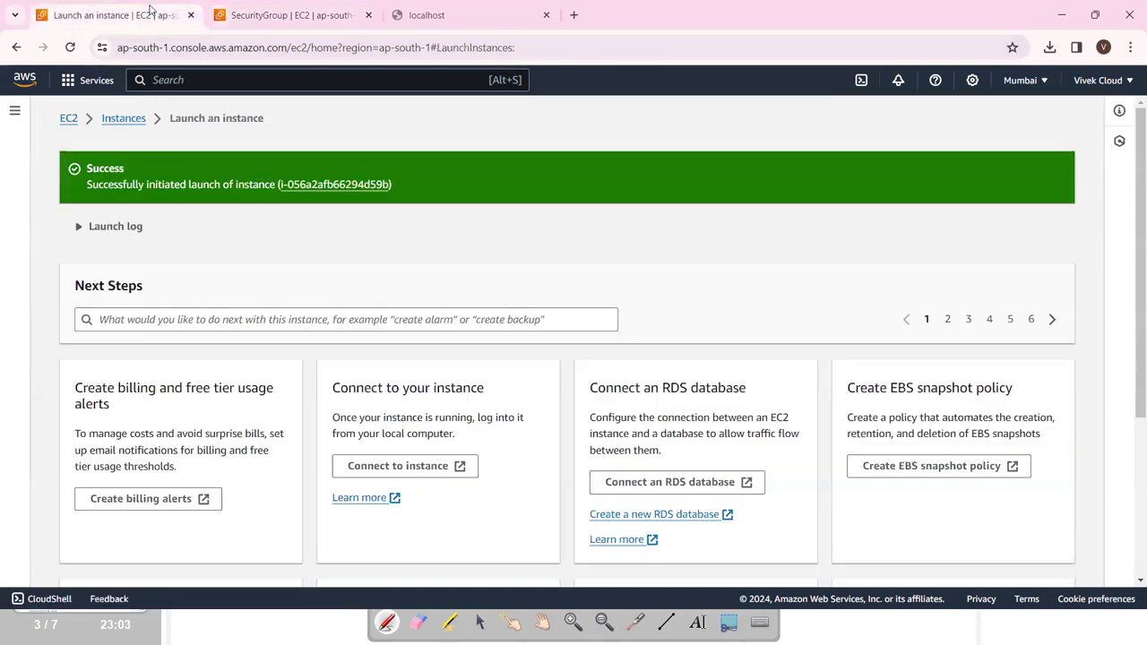
{"action": "left_click", "coordinate": [325, 185]}
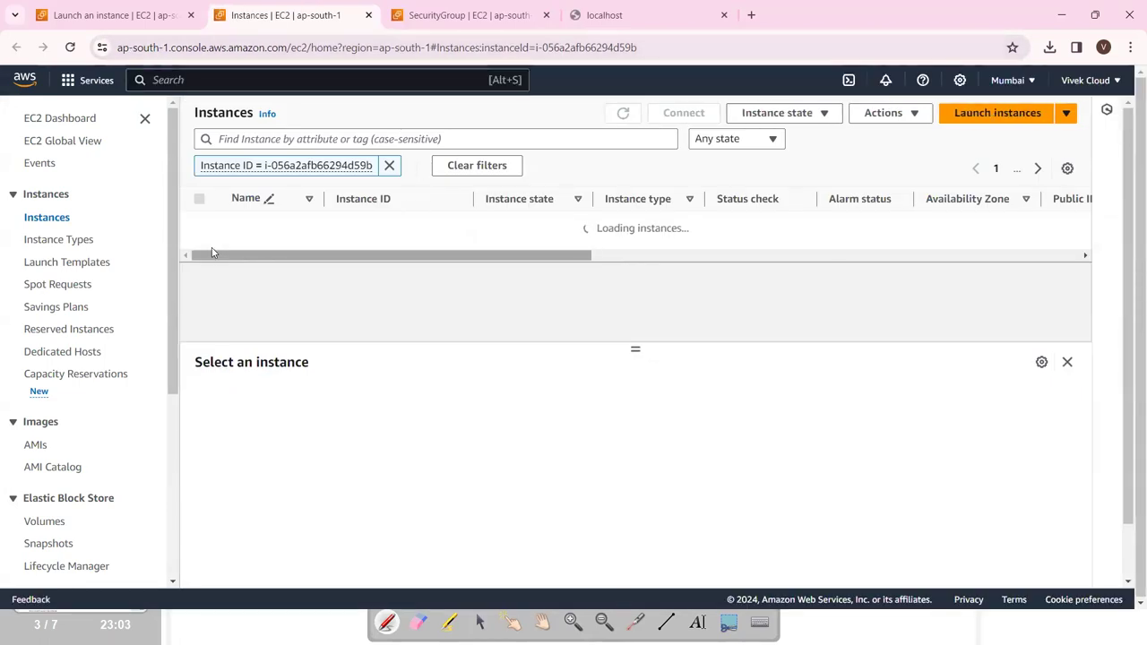
{"action": "left_click_drag", "start_coordinate": [243, 258], "coordinate": [266, 260]}
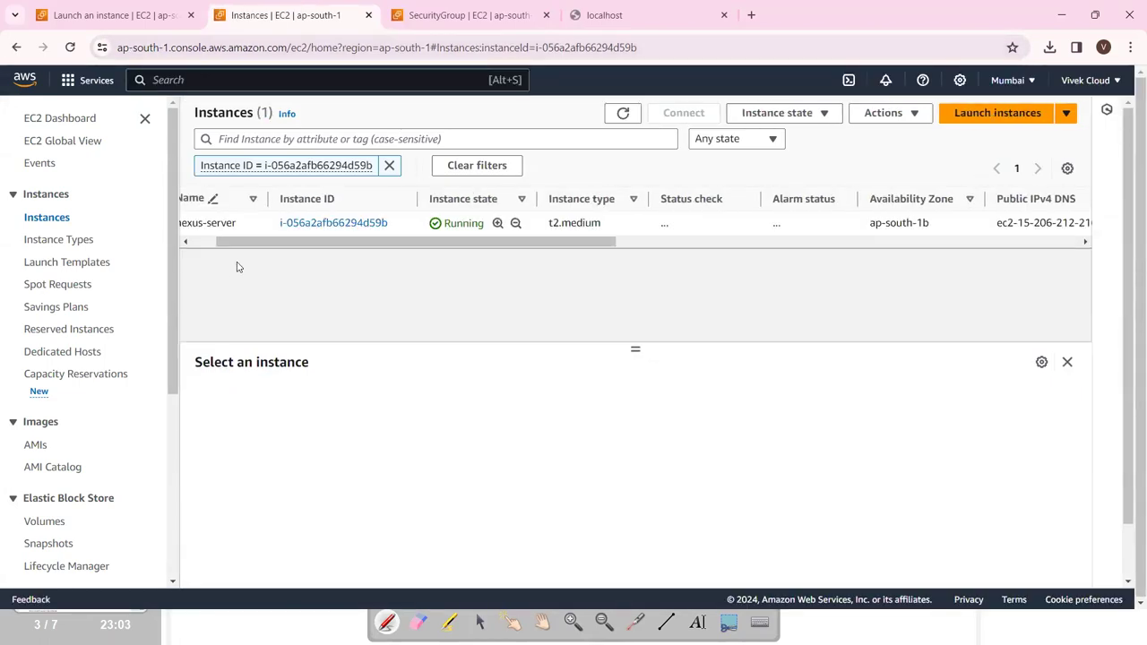
{"action": "left_click", "coordinate": [185, 241]}
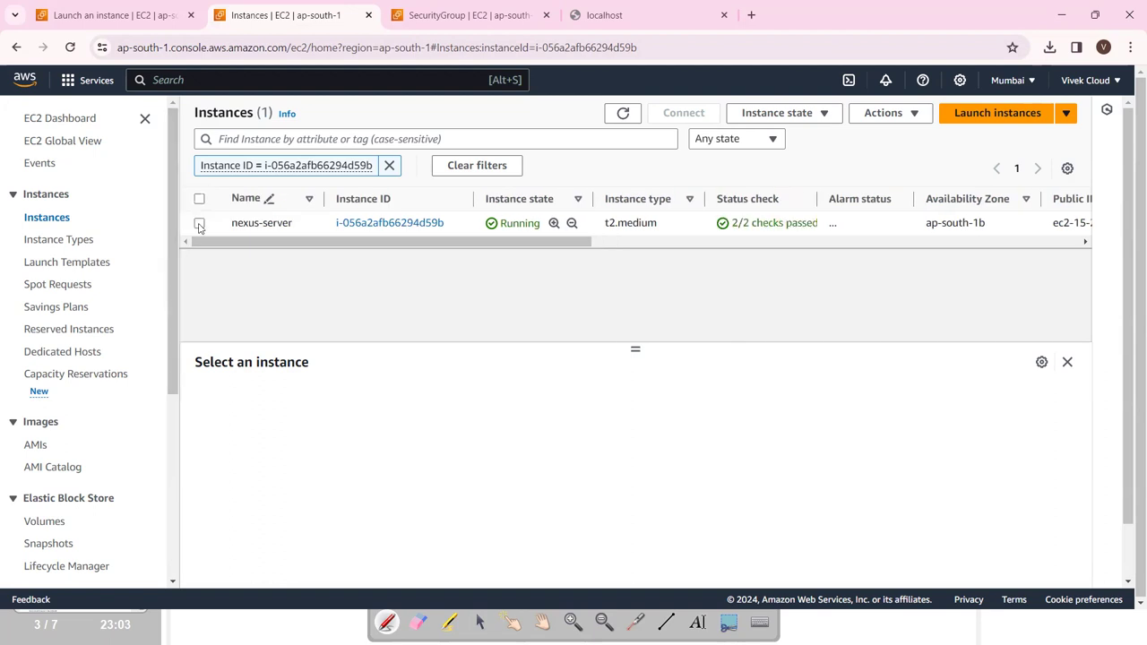
{"action": "left_click", "coordinate": [199, 224]}
{"action": "left_click", "coordinate": [498, 478]}
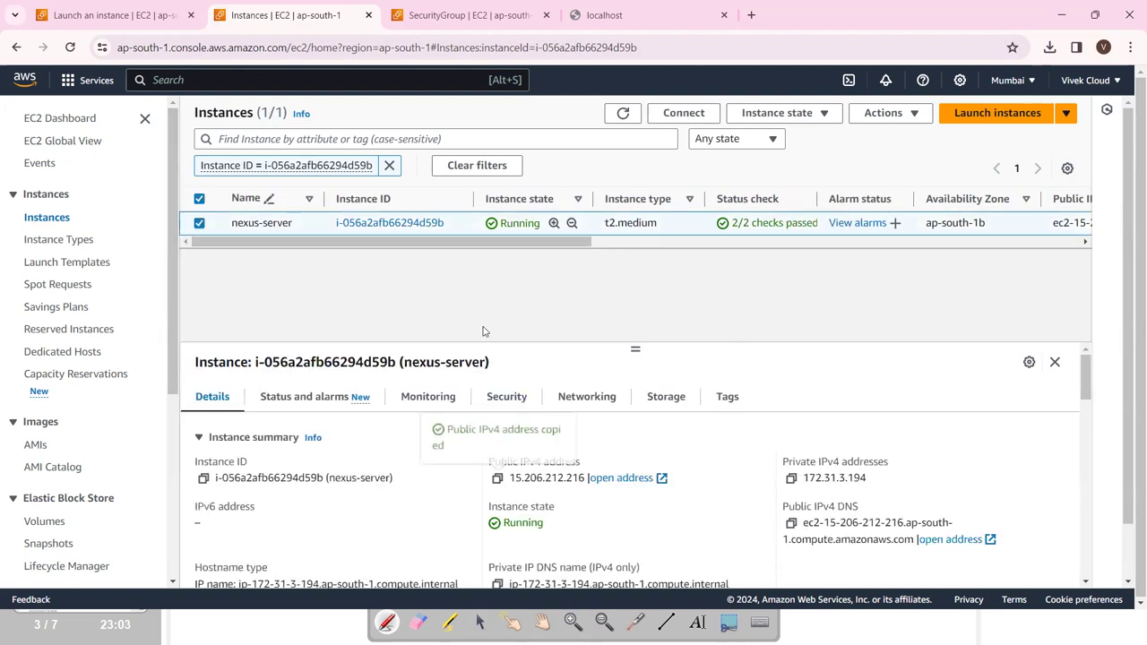
{"action": "left_click", "coordinate": [588, 26]}
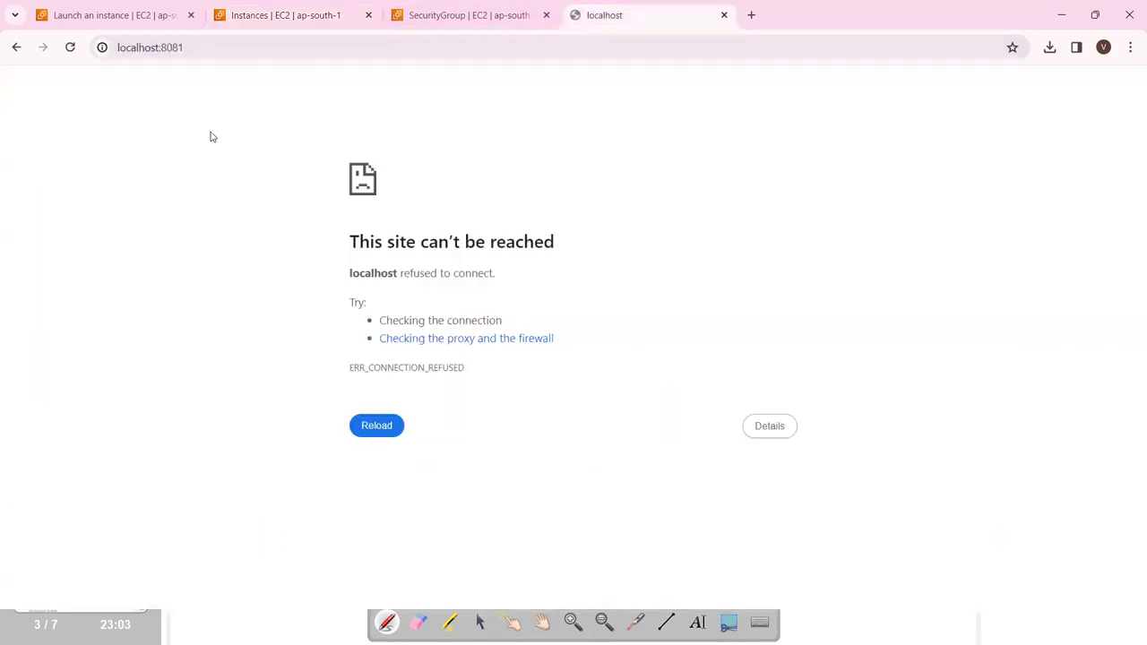
{"action": "left_click", "coordinate": [209, 50]}
Load Nexus at the instance's public IP on port 8081 (15.206.212.216:8081).
{"action": "key", "text": "Return"}
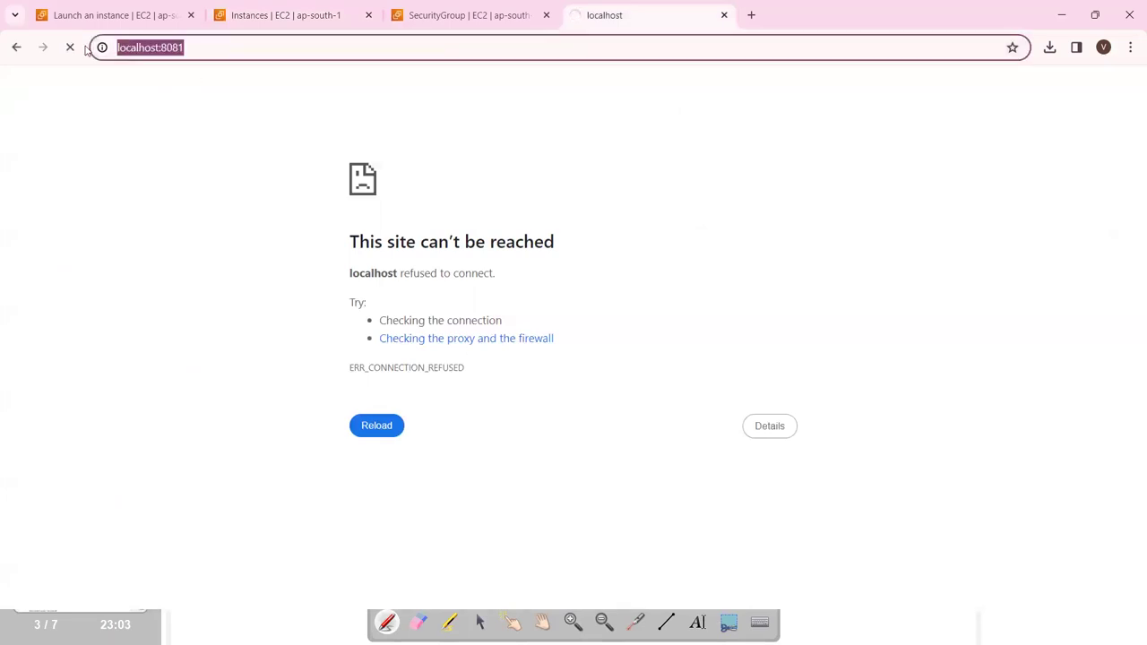
{"action": "key", "text": "ctrl+v"}
{"action": "type", "text": ":8081"}
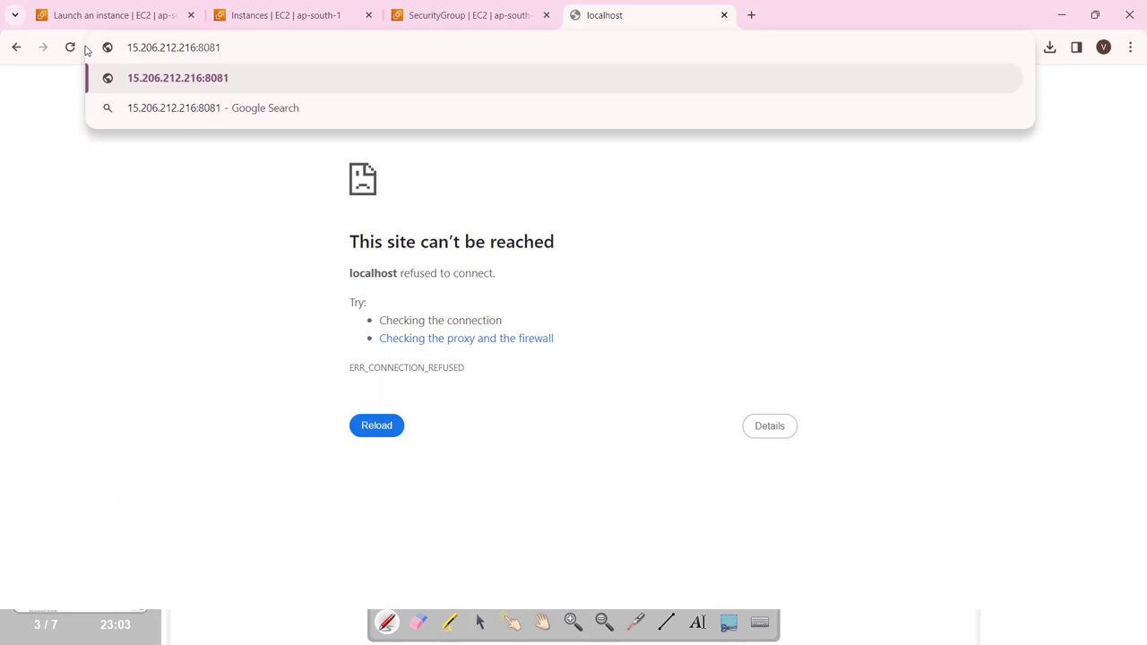
{"action": "key", "text": "Return"}
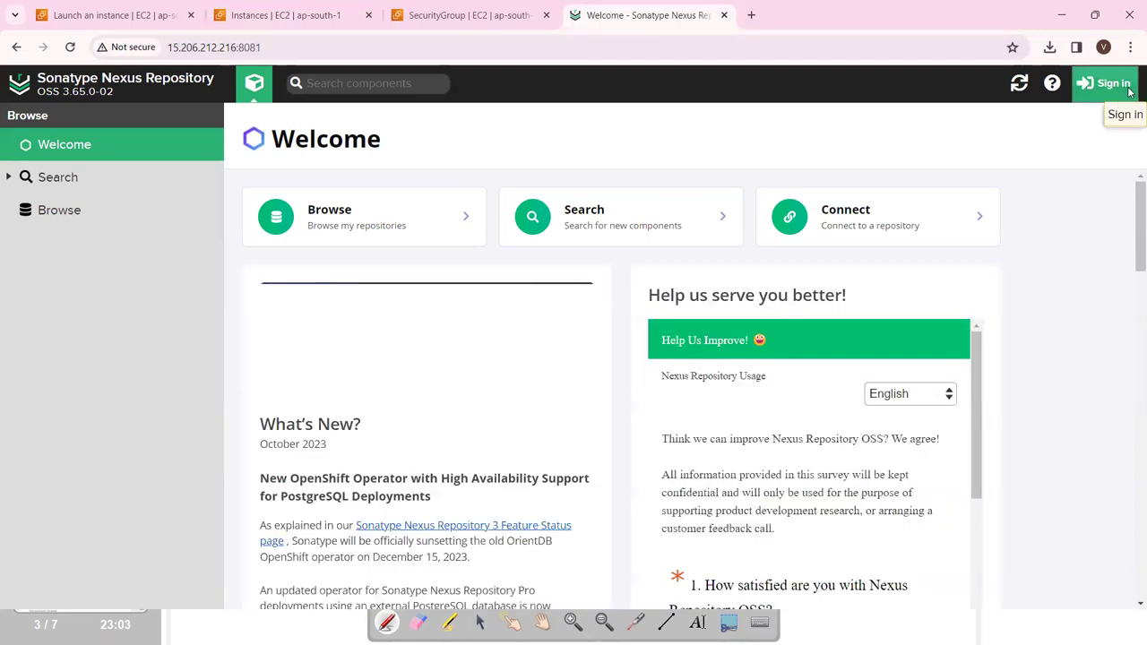
Bring up the Nexus sign-in prompt and select the admin.password file path it shows.
{"action": "left_click", "coordinate": [1126, 86]}
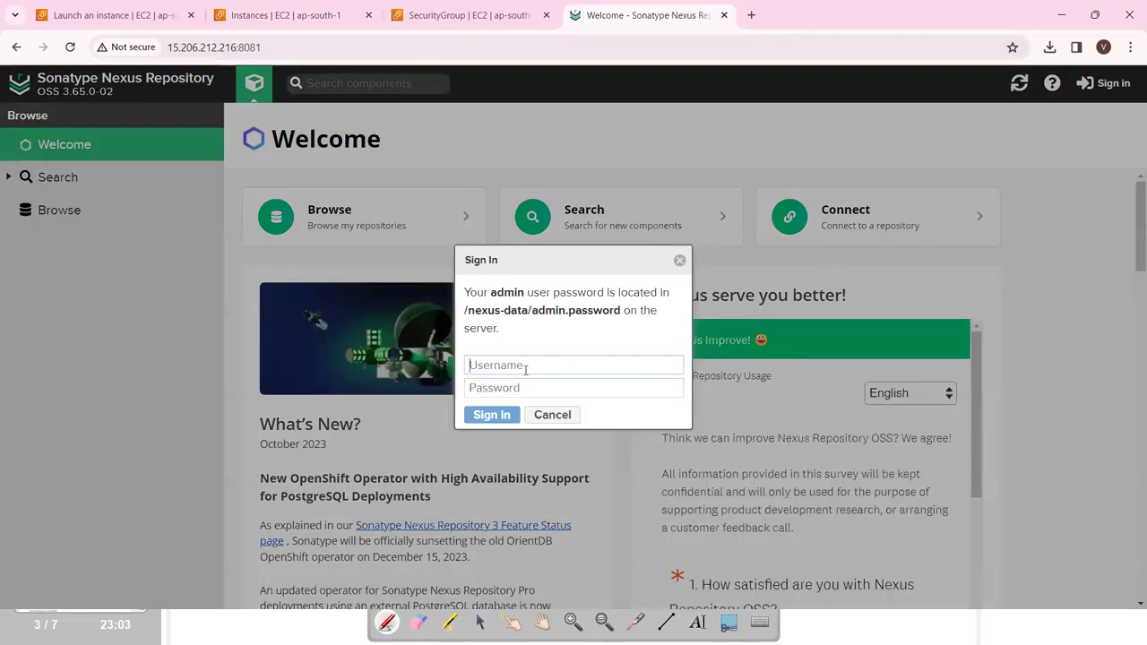
{"action": "left_click_drag", "start_coordinate": [491, 292], "coordinate": [620, 310]}
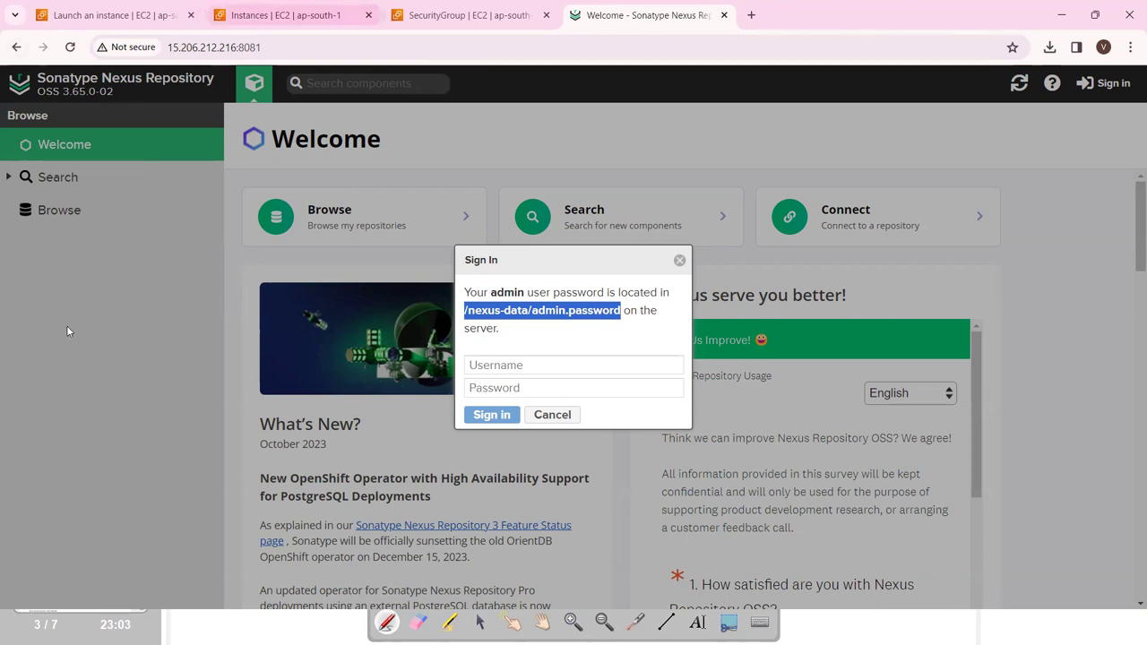
{"action": "left_click", "coordinate": [729, 621]}
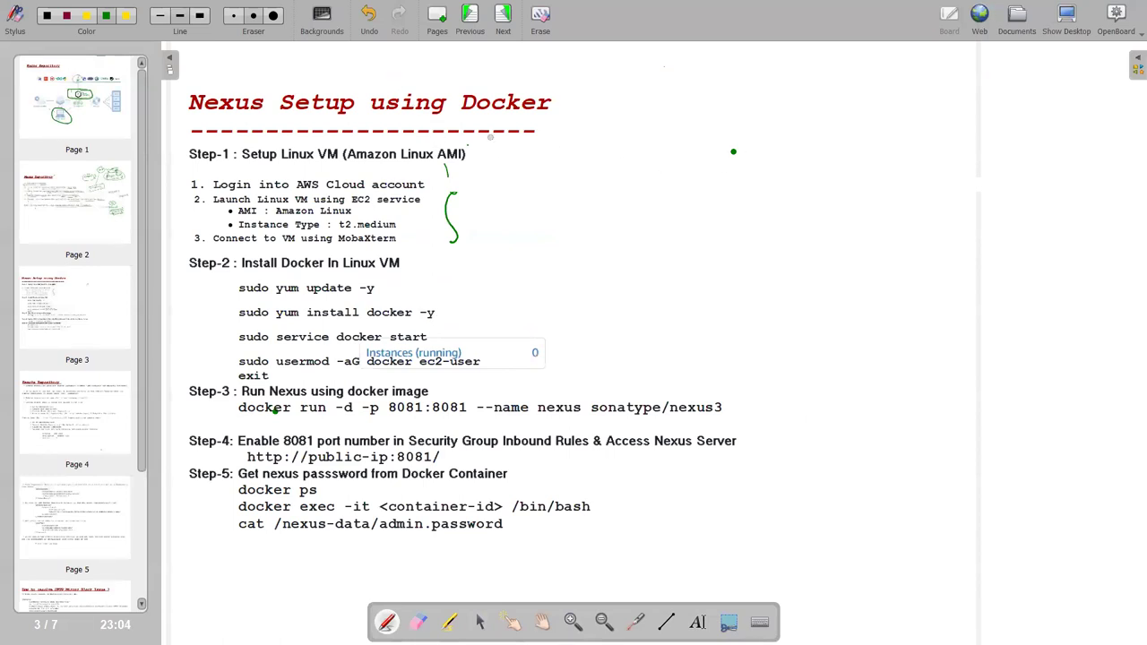
Sketch an EC2 box holding a docker container, with arrows and labels.
{"action": "mouse_move", "coordinate": [757, 195]}
{"action": "left_mouse_down"}
{"action": "mouse_move", "coordinate": [756, 267]}
{"action": "mouse_move", "coordinate": [903, 266]}
{"action": "mouse_move", "coordinate": [908, 165]}
{"action": "mouse_move", "coordinate": [858, 137]}
{"action": "mouse_move", "coordinate": [763, 132]}
{"action": "mouse_move", "coordinate": [801, 116]}
{"action": "left_mouse_up"}
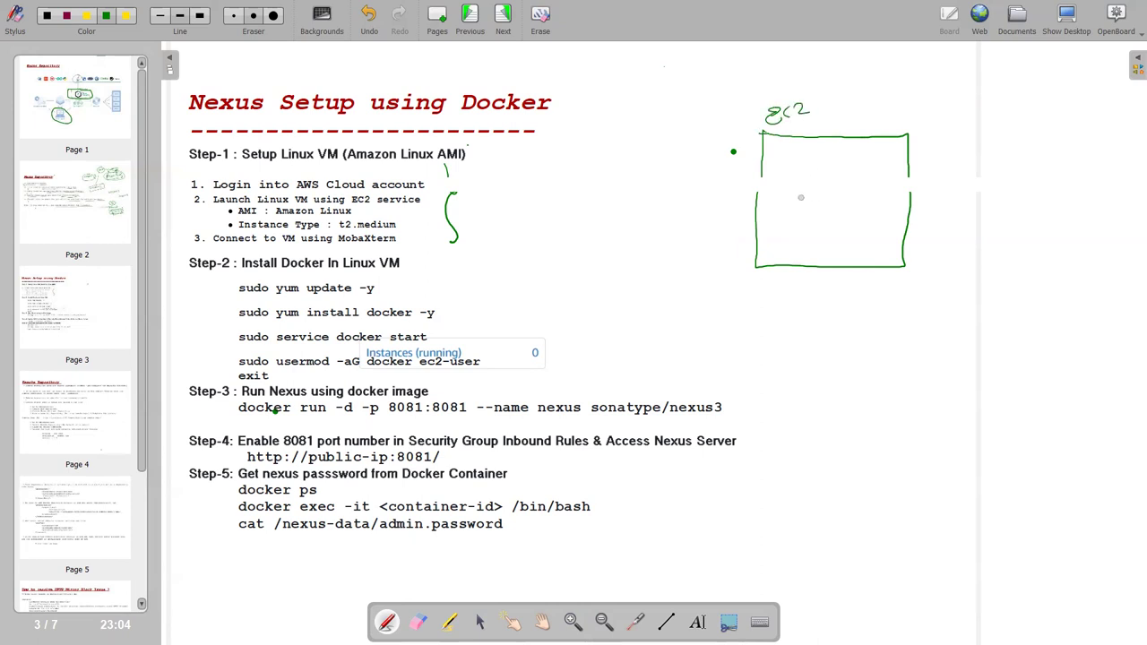
{"action": "mouse_move", "coordinate": [779, 168]}
{"action": "left_mouse_down"}
{"action": "mouse_move", "coordinate": [857, 159]}
{"action": "mouse_move", "coordinate": [780, 218]}
{"action": "mouse_move", "coordinate": [885, 226]}
{"action": "mouse_move", "coordinate": [853, 155]}
{"action": "left_mouse_up"}
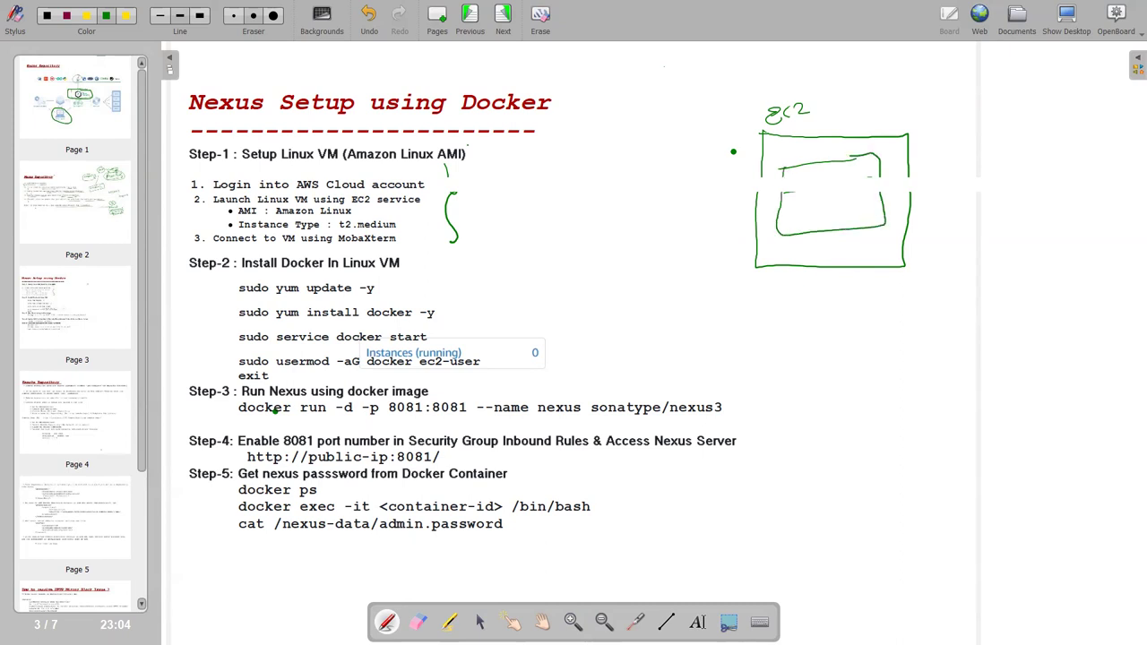
{"action": "mouse_move", "coordinate": [780, 203]}
{"action": "left_mouse_down"}
{"action": "mouse_move", "coordinate": [869, 191]}
{"action": "mouse_move", "coordinate": [833, 191]}
{"action": "left_mouse_up"}
{"action": "mouse_move", "coordinate": [855, 123]}
{"action": "left_mouse_down"}
{"action": "mouse_move", "coordinate": [900, 188]}
{"action": "mouse_move", "coordinate": [915, 182]}
{"action": "left_mouse_up"}
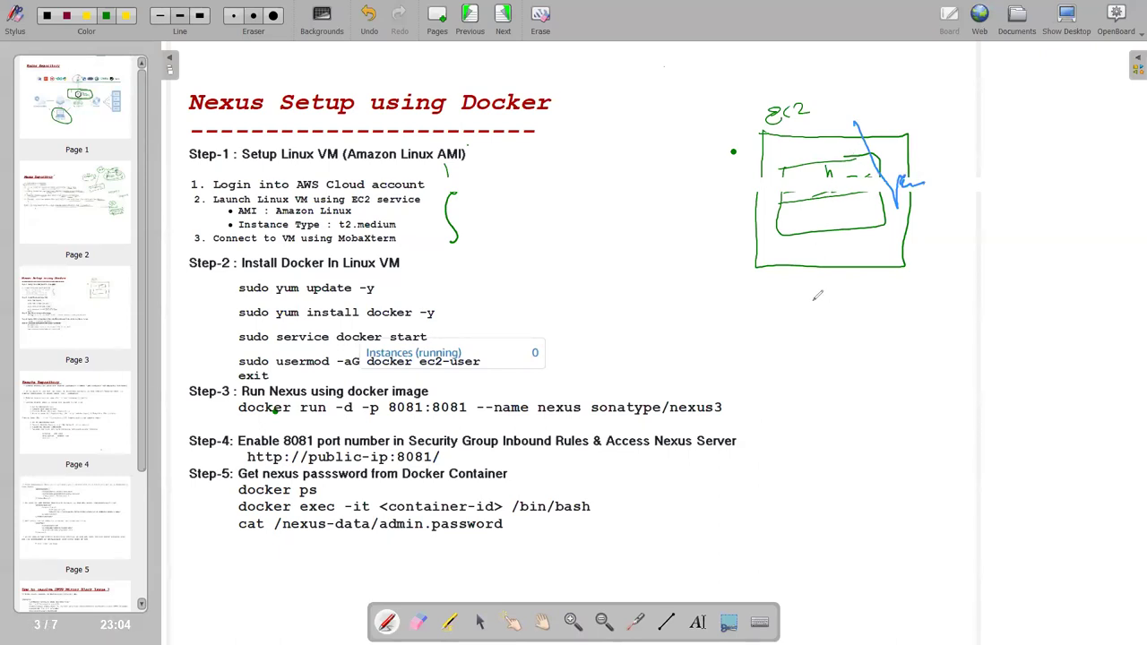
{"action": "mouse_move", "coordinate": [808, 205]}
{"action": "left_mouse_down"}
{"action": "mouse_move", "coordinate": [794, 220]}
{"action": "mouse_move", "coordinate": [859, 212]}
{"action": "mouse_move", "coordinate": [876, 204]}
{"action": "mouse_move", "coordinate": [871, 193]}
{"action": "mouse_move", "coordinate": [843, 234]}
{"action": "mouse_move", "coordinate": [876, 191]}
{"action": "left_mouse_up"}
{"action": "left_click_drag", "start_coordinate": [828, 201], "coordinate": [830, 180]}
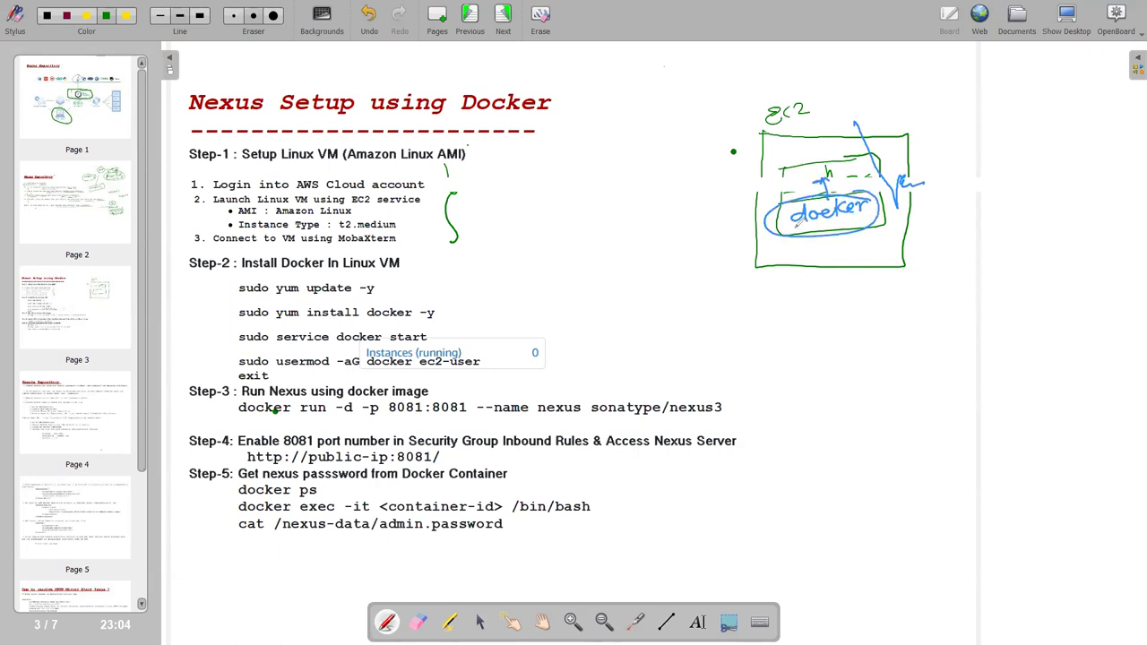
{"action": "mouse_move", "coordinate": [816, 111]}
{"action": "left_mouse_down"}
{"action": "mouse_move", "coordinate": [870, 183]}
{"action": "mouse_move", "coordinate": [842, 186]}
{"action": "left_mouse_up"}
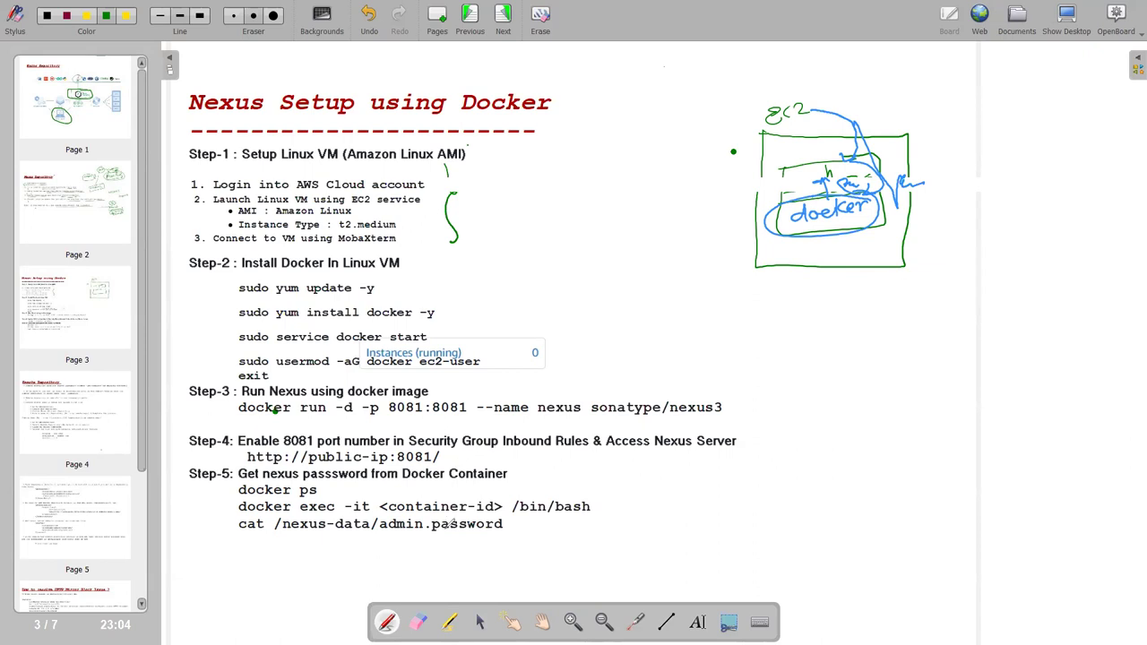
Mark the Step-5 docker ps, docker exec and admin.password lines.
{"action": "left_click_drag", "start_coordinate": [230, 489], "coordinate": [243, 482]}
{"action": "left_click_drag", "start_coordinate": [319, 491], "coordinate": [340, 490]}
{"action": "left_click_drag", "start_coordinate": [227, 514], "coordinate": [235, 508]}
{"action": "left_click_drag", "start_coordinate": [508, 525], "coordinate": [527, 523]}
{"action": "left_click_drag", "start_coordinate": [442, 543], "coordinate": [491, 535]}
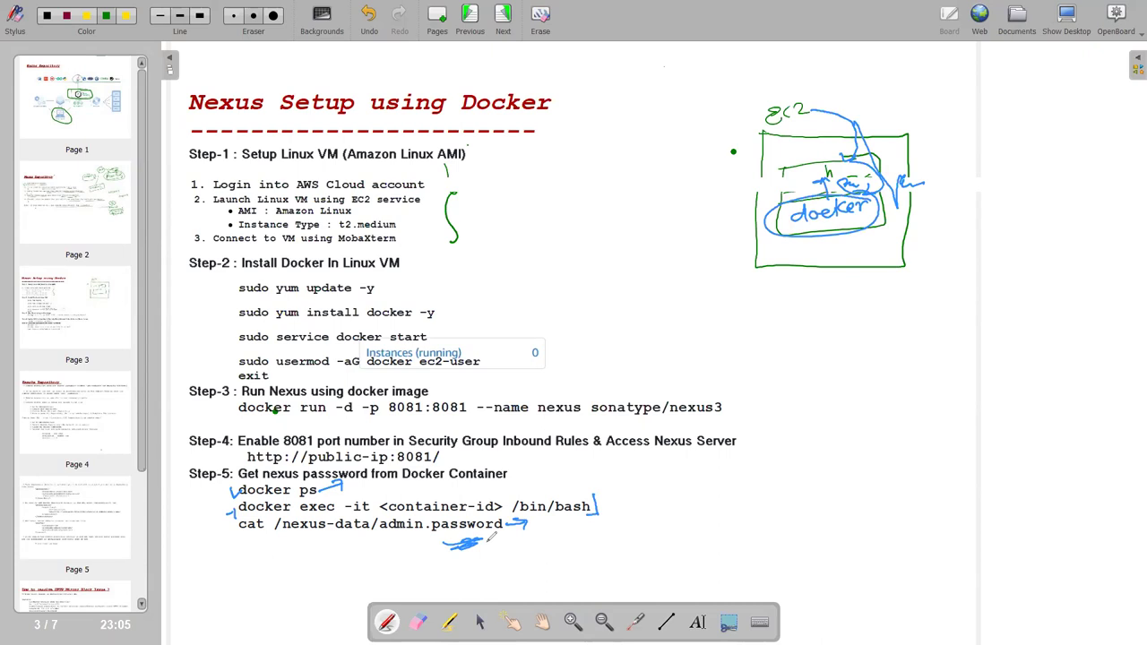
{"action": "key", "text": "alt+Tab"}
{"action": "key", "text": "alt+Tab"}
{"action": "key", "text": "alt+Tab"}
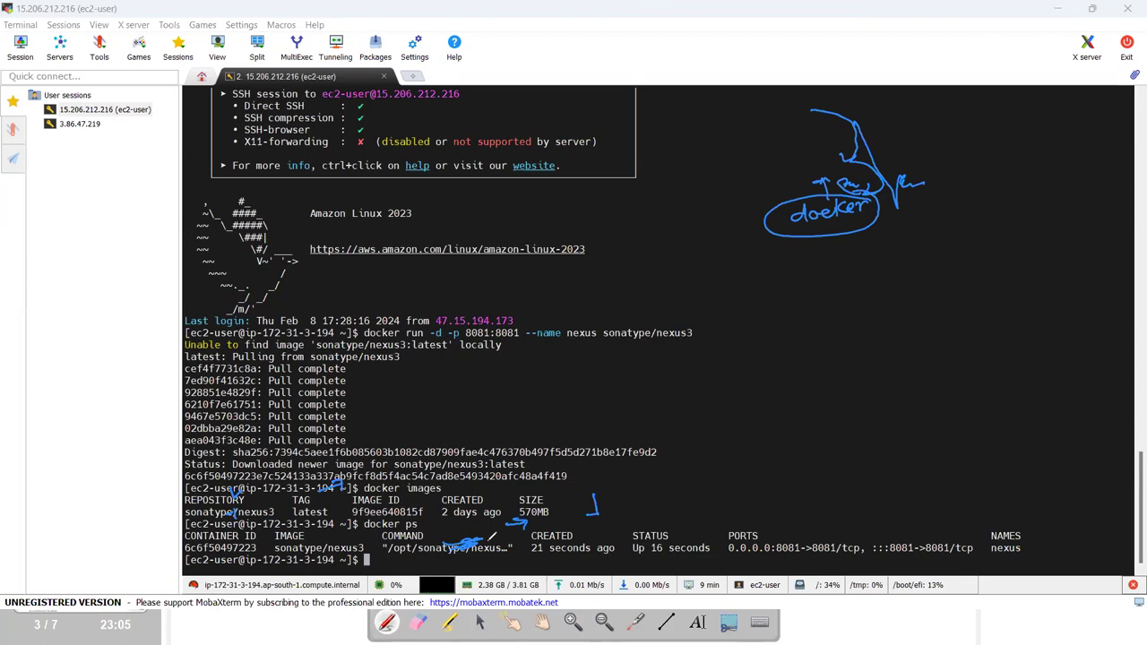
Run docker exce -it with the pasted nexus container ID and /bin/bash.
{"action": "key", "text": "alt+Tab"}
{"action": "key", "text": "alt+Tab"}
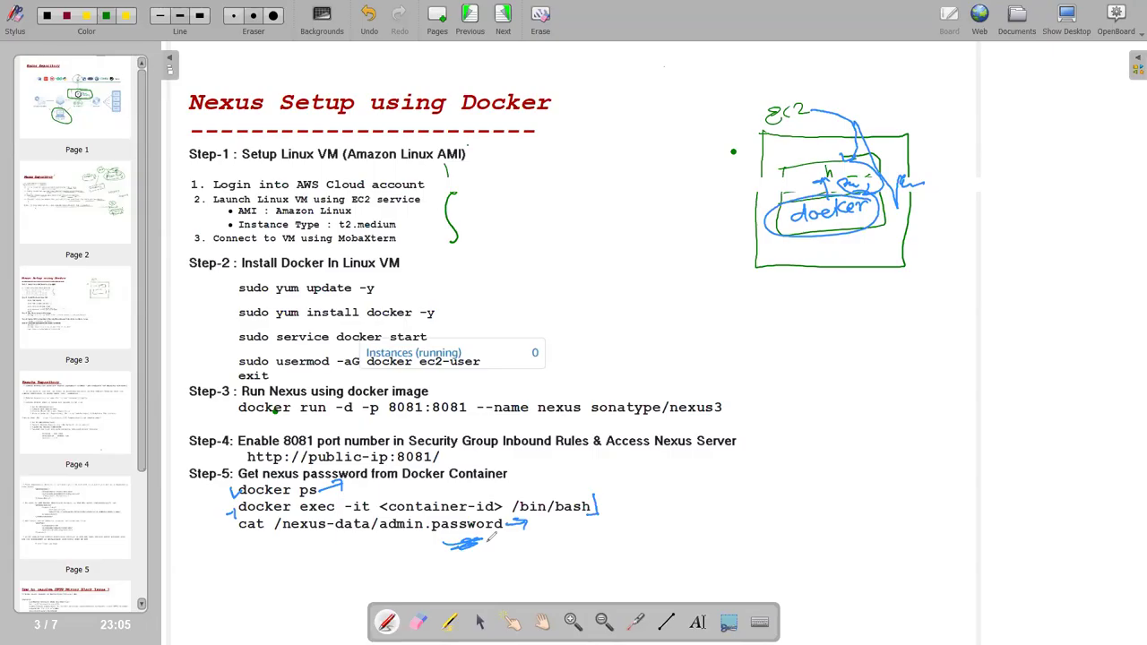
{"action": "key", "text": "alt+Tab"}
{"action": "key", "text": "alt+Tab"}
{"action": "type", "text": "docker e"}
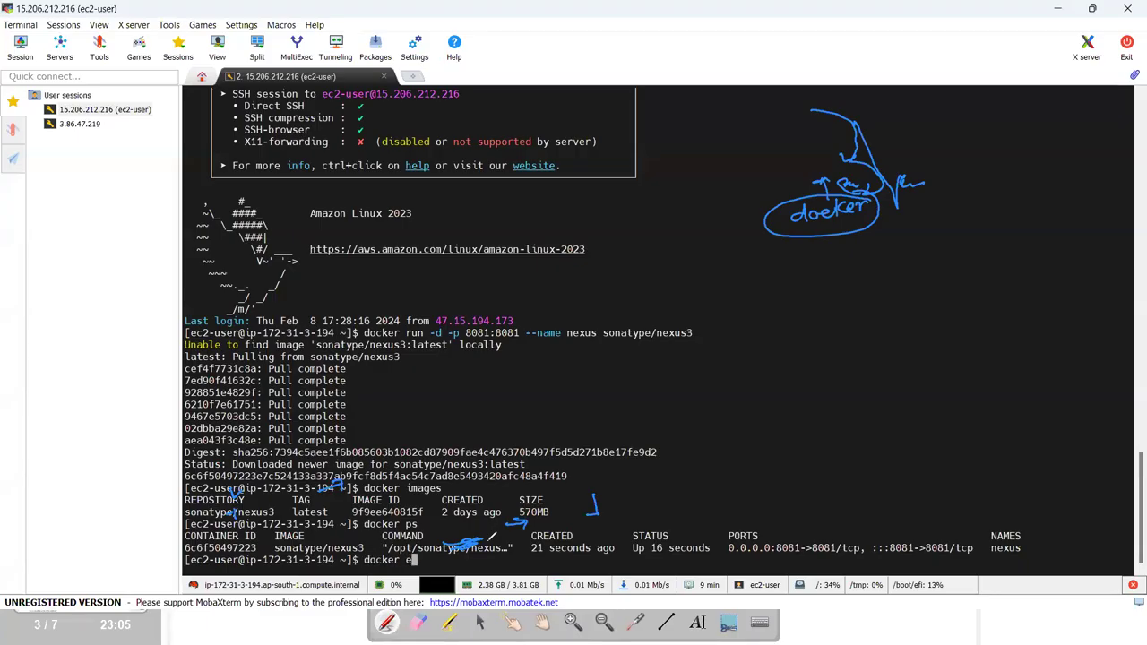
{"action": "type", "text": "xce"}
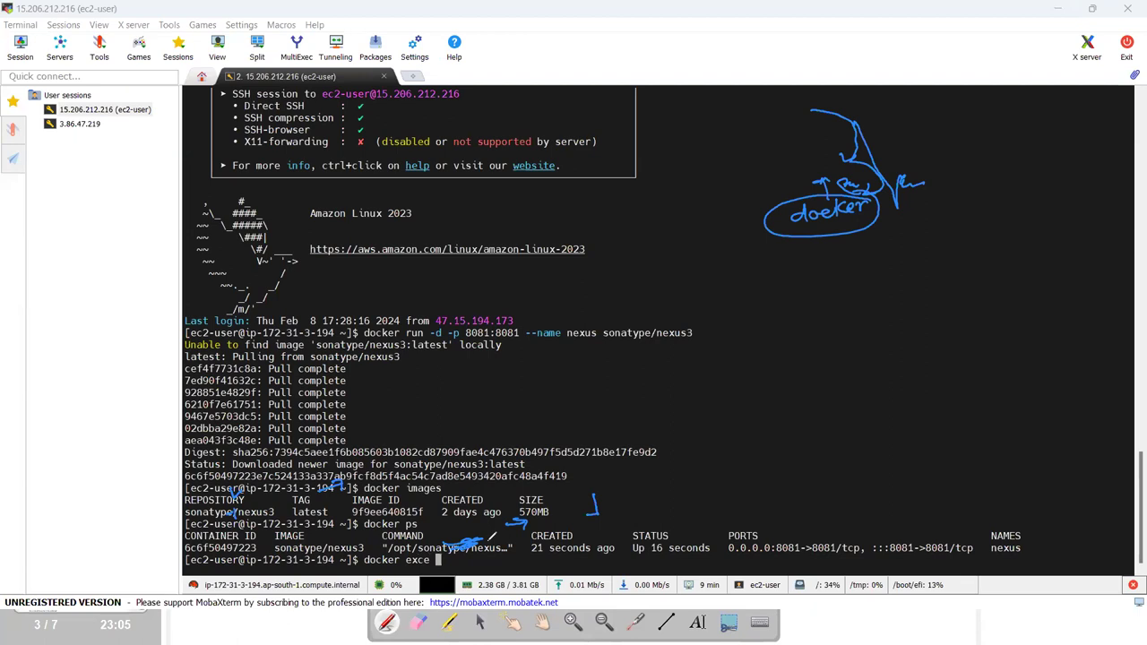
{"action": "key", "text": "alt+Tab"}
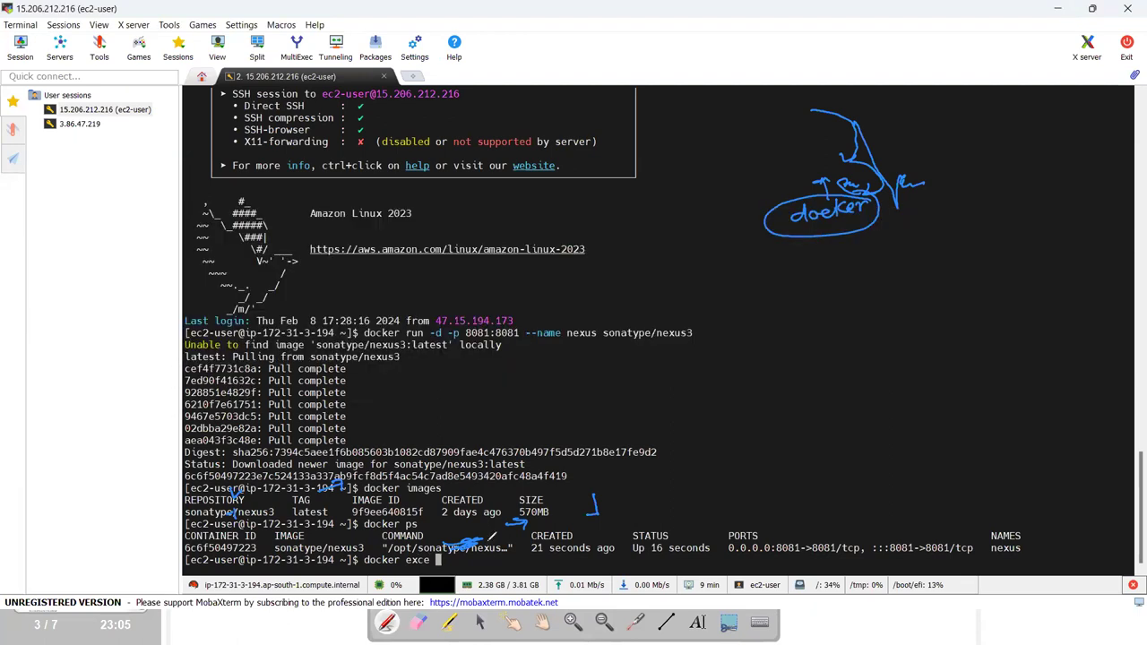
{"action": "key", "text": "alt+Tab"}
{"action": "key", "text": "alt+Tab"}
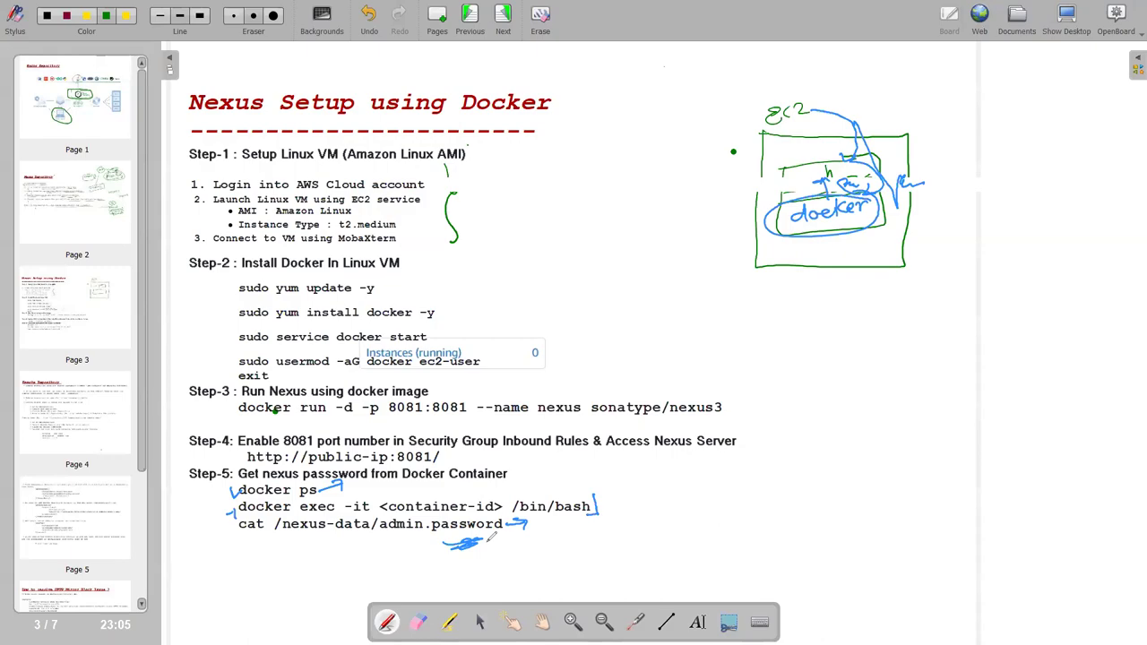
{"action": "key", "text": "alt+Tab"}
{"action": "type", "text": "-it"}
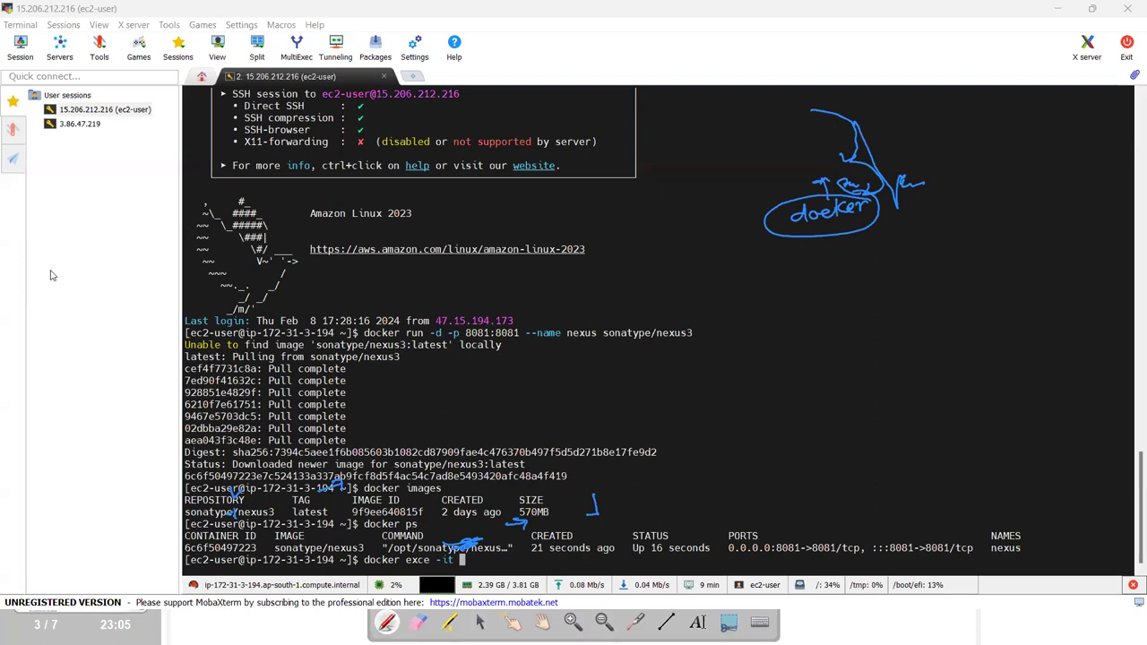
{"action": "left_click_drag", "start_coordinate": [856, 244], "coordinate": [968, 133]}
{"action": "mouse_move", "coordinate": [383, 555]}
{"action": "left_mouse_down"}
{"action": "mouse_move", "coordinate": [578, 508]}
{"action": "mouse_move", "coordinate": [192, 495]}
{"action": "mouse_move", "coordinate": [236, 494]}
{"action": "mouse_move", "coordinate": [228, 520]}
{"action": "mouse_move", "coordinate": [320, 485]}
{"action": "mouse_move", "coordinate": [344, 489]}
{"action": "left_mouse_up"}
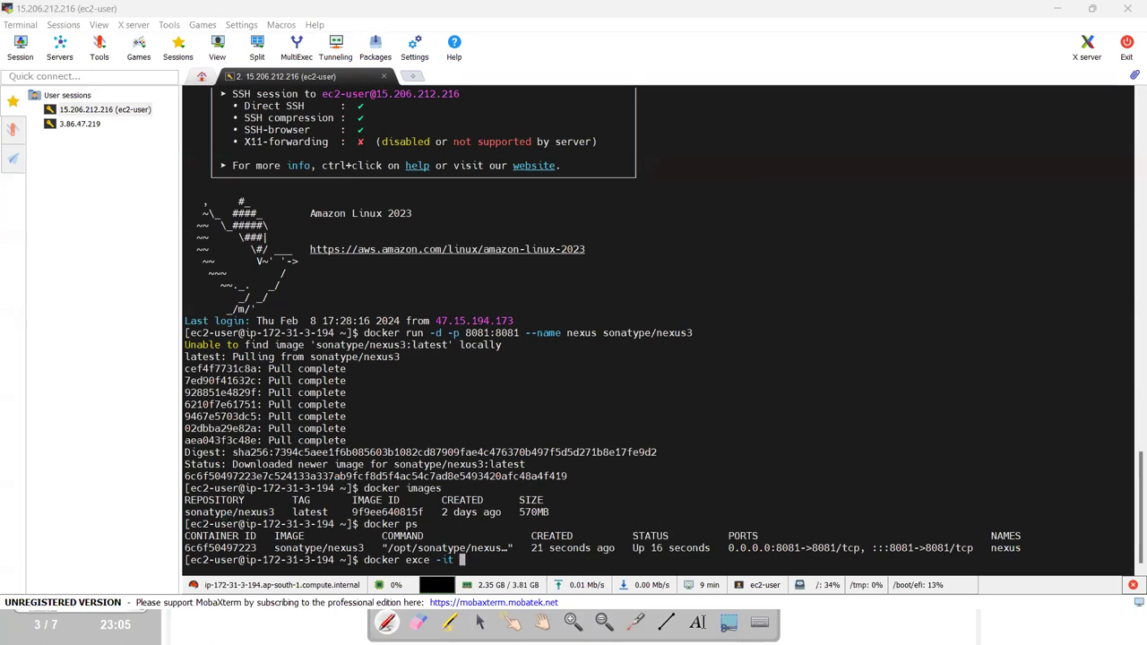
{"action": "left_click", "coordinate": [485, 559]}
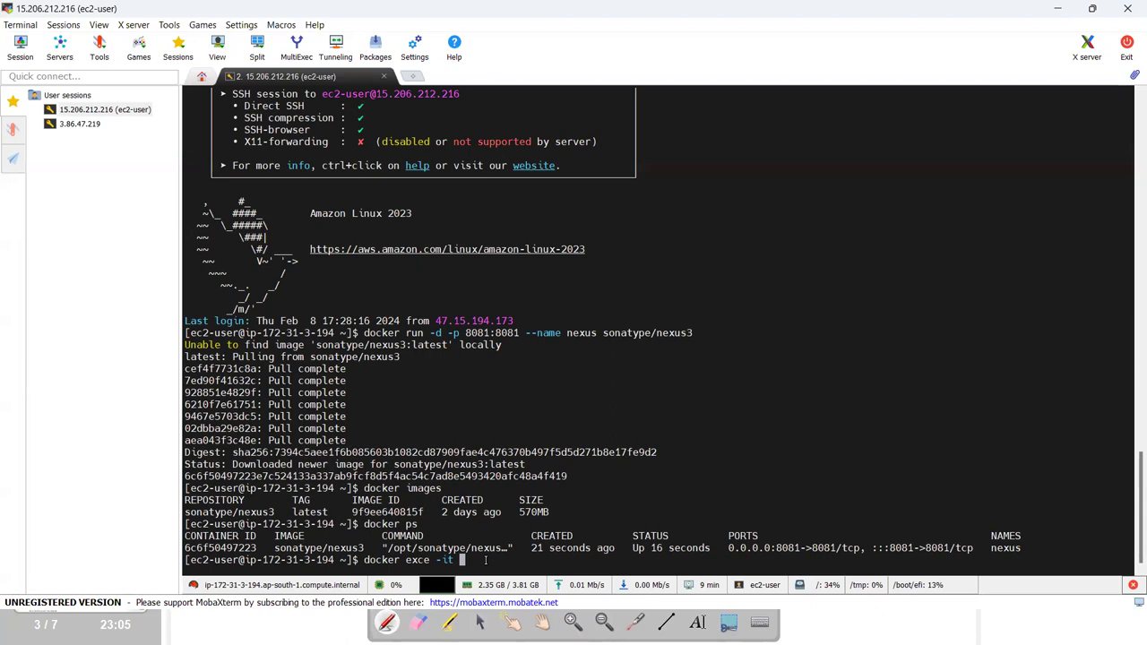
{"action": "double_click", "coordinate": [212, 548]}
{"action": "key", "text": "super+c"}
{"action": "left_click", "coordinate": [498, 565]}
{"action": "right_click", "coordinate": [498, 565]}
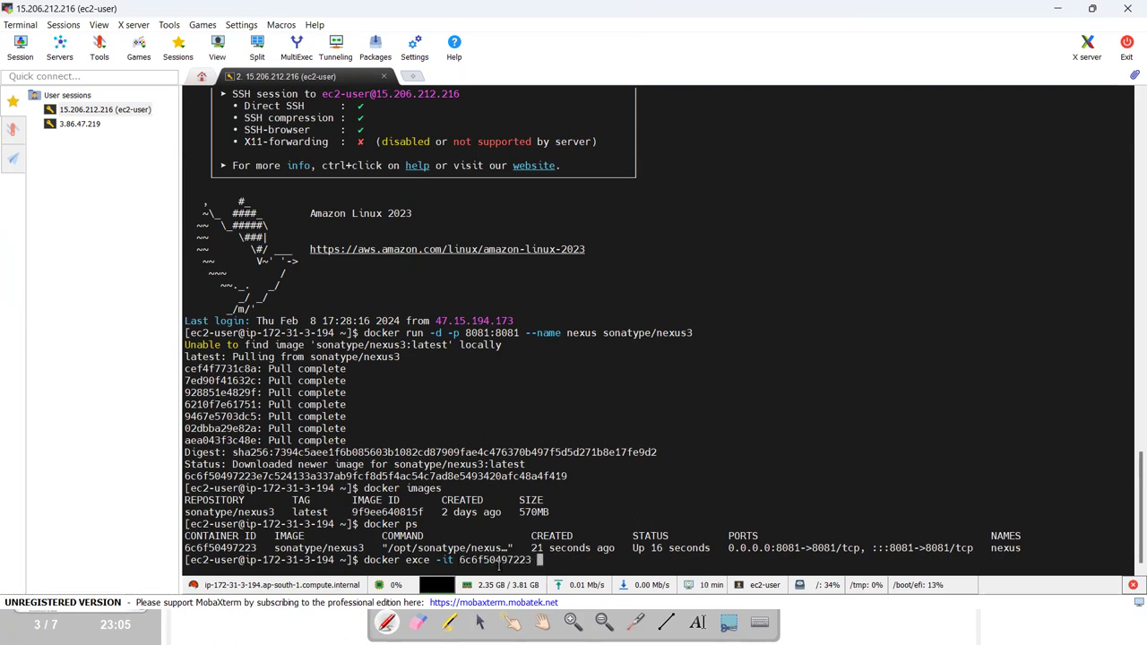
{"action": "type", "text": "/bin"}
{"action": "key", "text": "BackSpace"}
{"action": "key", "text": "BackSpace"}
{"action": "key", "text": "BackSpace"}
{"action": "key", "text": "ctrl+shift+h"}
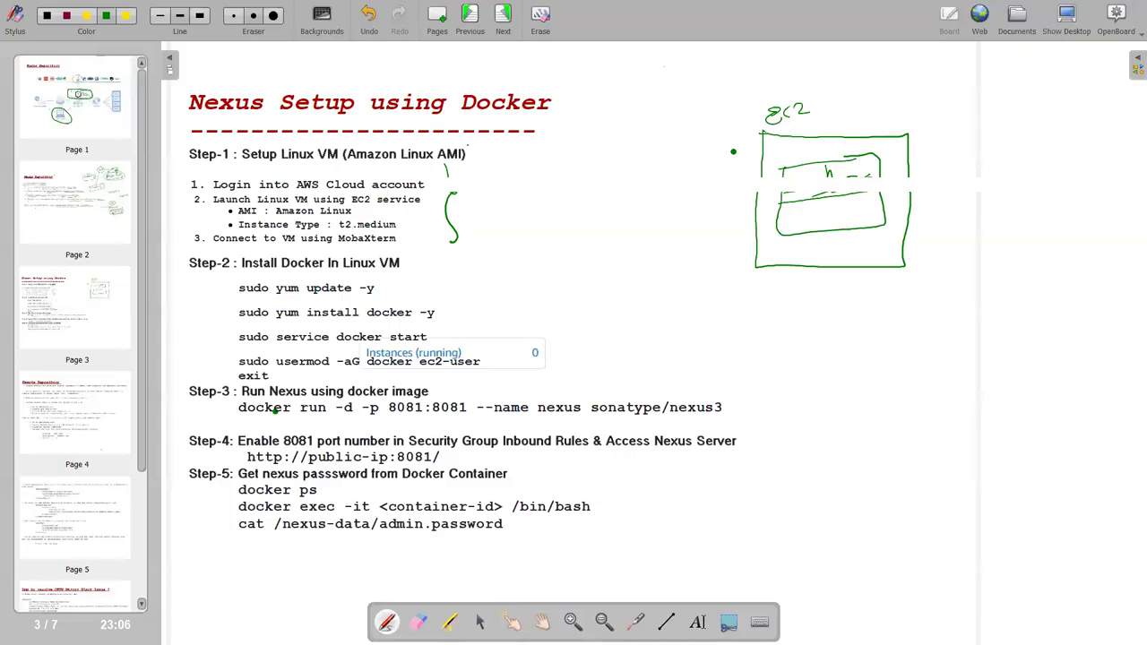
{"action": "key", "text": "ctrl+shift+h"}
{"action": "type", "text": "bin/bash"}
{"action": "key", "text": "Return"}
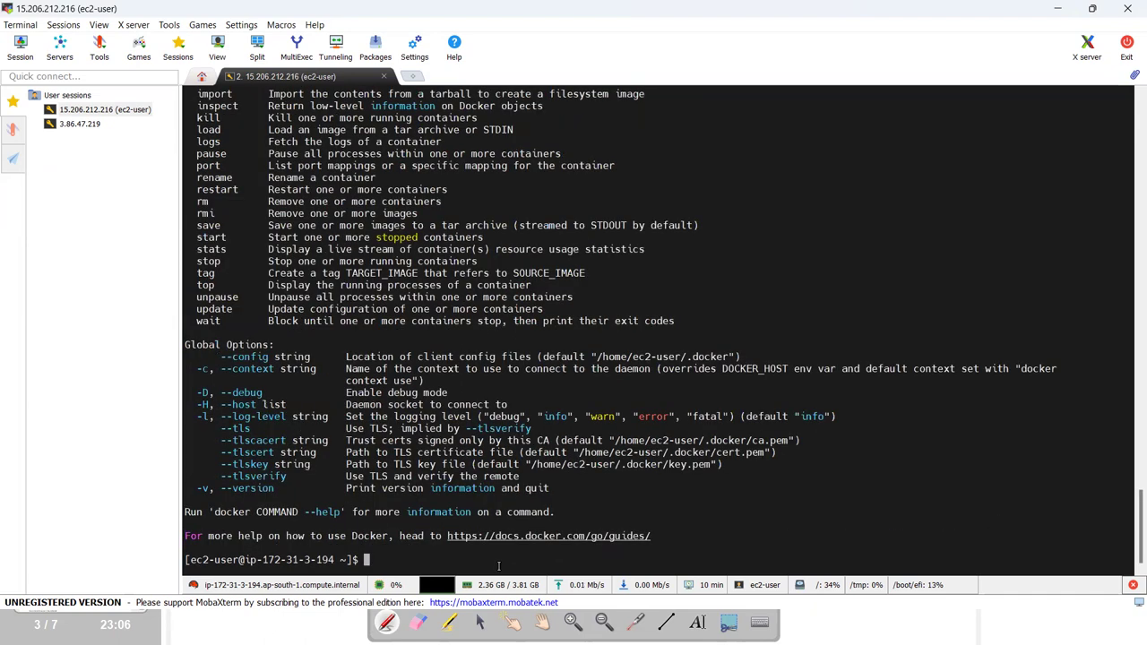
Correct the typo 'exce' to 'exec' and rerun to enter the container's bash shell.
{"action": "key", "text": "Up"}
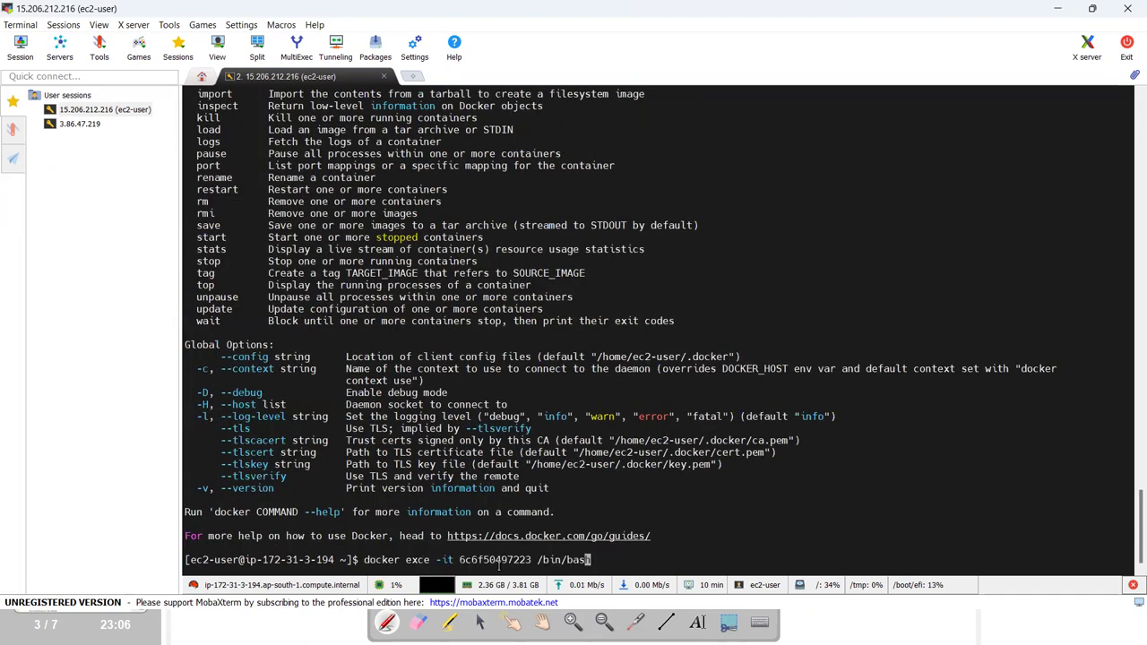
{"action": "key", "text": "alt+Tab"}
{"action": "key", "text": "alt+Tab"}
{"action": "key", "text": "Left"}
{"action": "key", "text": "Left"}
{"action": "key", "text": "Left"}
{"action": "key", "text": "Left"}
{"action": "key", "text": "Left"}
{"action": "key", "text": "Left"}
{"action": "key", "text": "Left"}
{"action": "key", "text": "Left"}
{"action": "key", "text": "Left"}
{"action": "key", "text": "Left"}
{"action": "key", "text": "Left"}
{"action": "key", "text": "Left"}
{"action": "key", "text": "Left"}
{"action": "key", "text": "Left"}
{"action": "key", "text": "Left"}
{"action": "key", "text": "Left"}
{"action": "key", "text": "Left"}
{"action": "key", "text": "Left"}
{"action": "key", "text": "Left"}
{"action": "key", "text": "Left"}
{"action": "key", "text": "BackSpace"}
{"action": "key", "text": "Right"}
{"action": "type", "text": "c"}
{"action": "key", "text": "Return"}
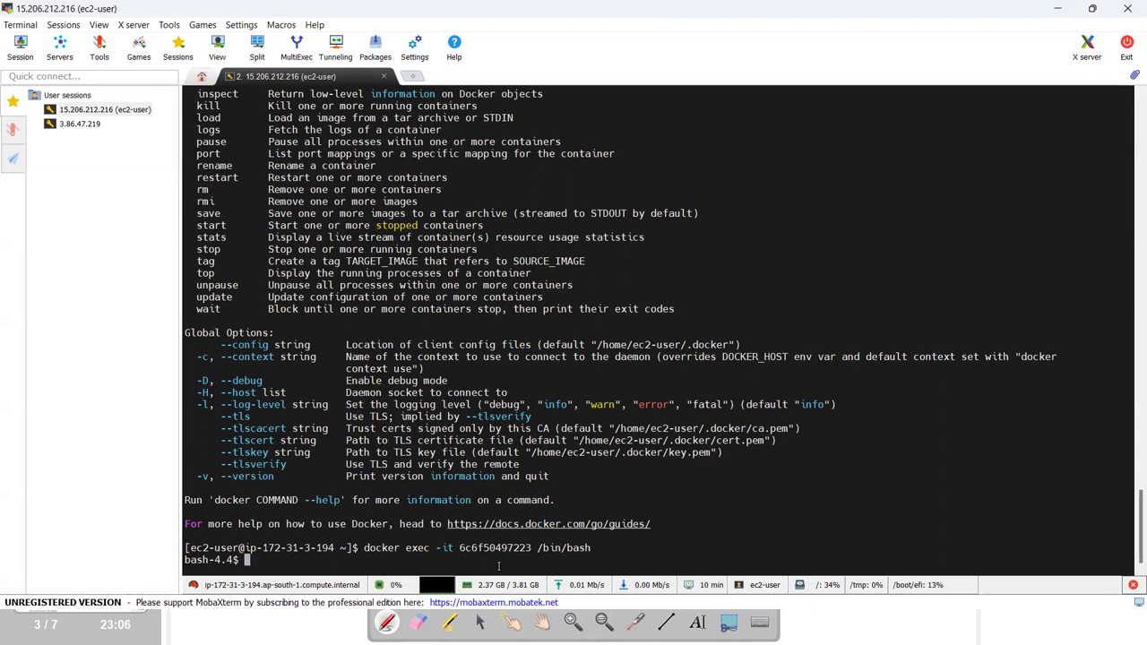
Print the initial password with cat /nexus-data/admin.password and select the output.
{"action": "type", "text": "cat"}
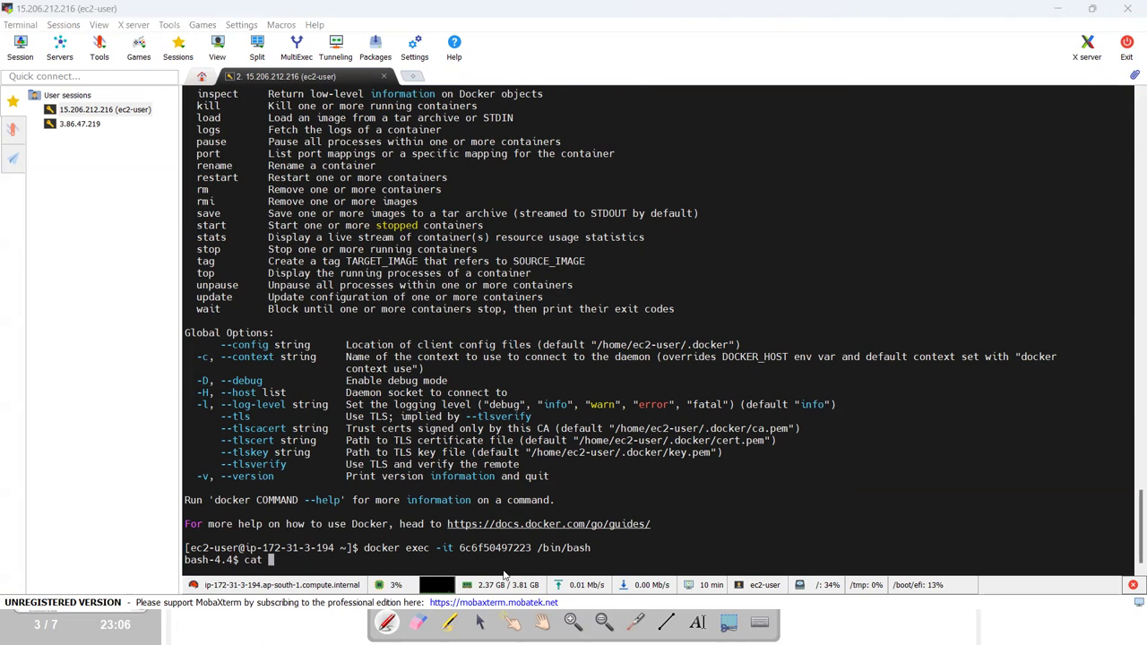
{"action": "key", "text": "alt+Tab"}
{"action": "key", "text": "alt+Tab"}
{"action": "key", "text": "alt+Tab"}
{"action": "left_click", "coordinate": [538, 363]}
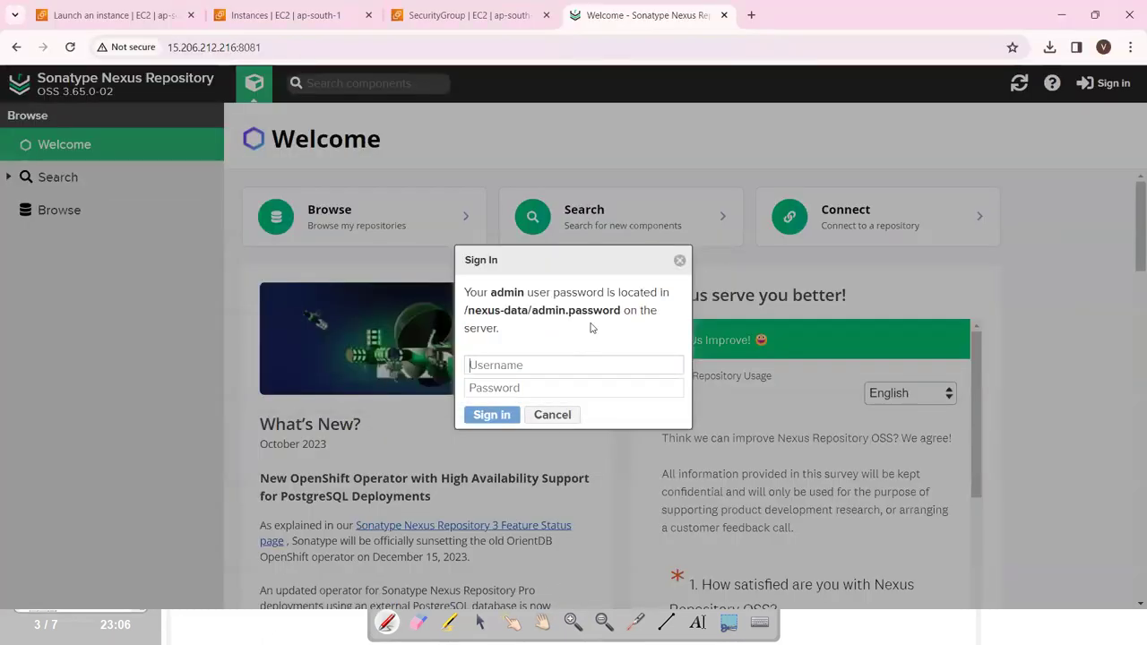
{"action": "left_click_drag", "start_coordinate": [622, 310], "coordinate": [464, 308]}
{"action": "key", "text": "super+c"}
{"action": "key", "text": "alt+Tab"}
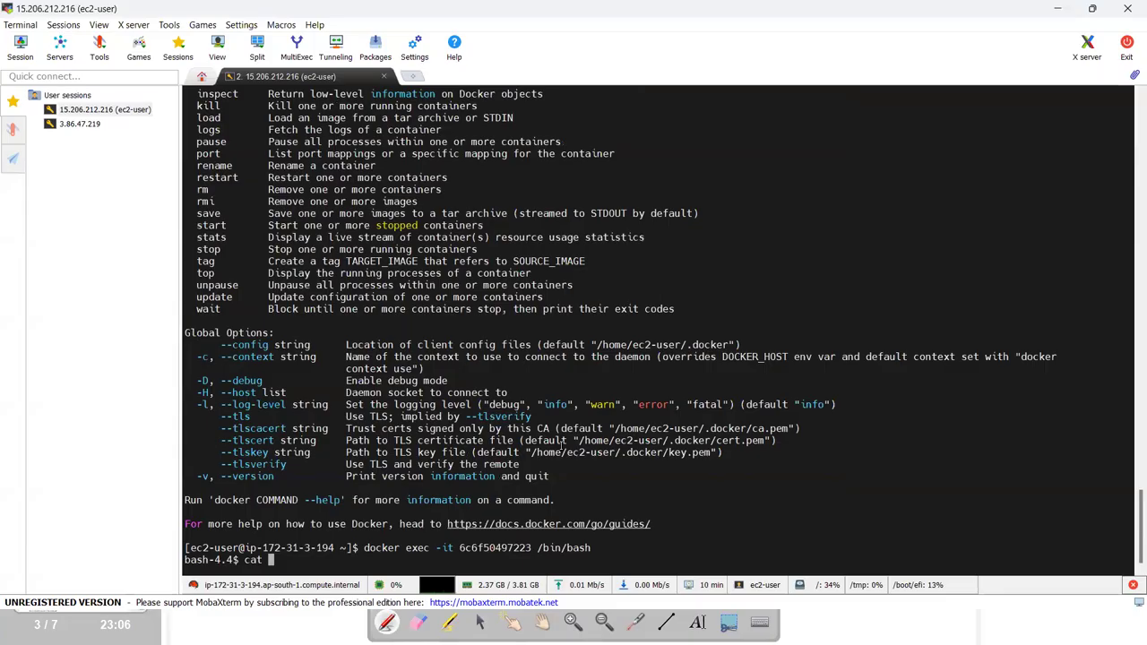
{"action": "right_click", "coordinate": [436, 504]}
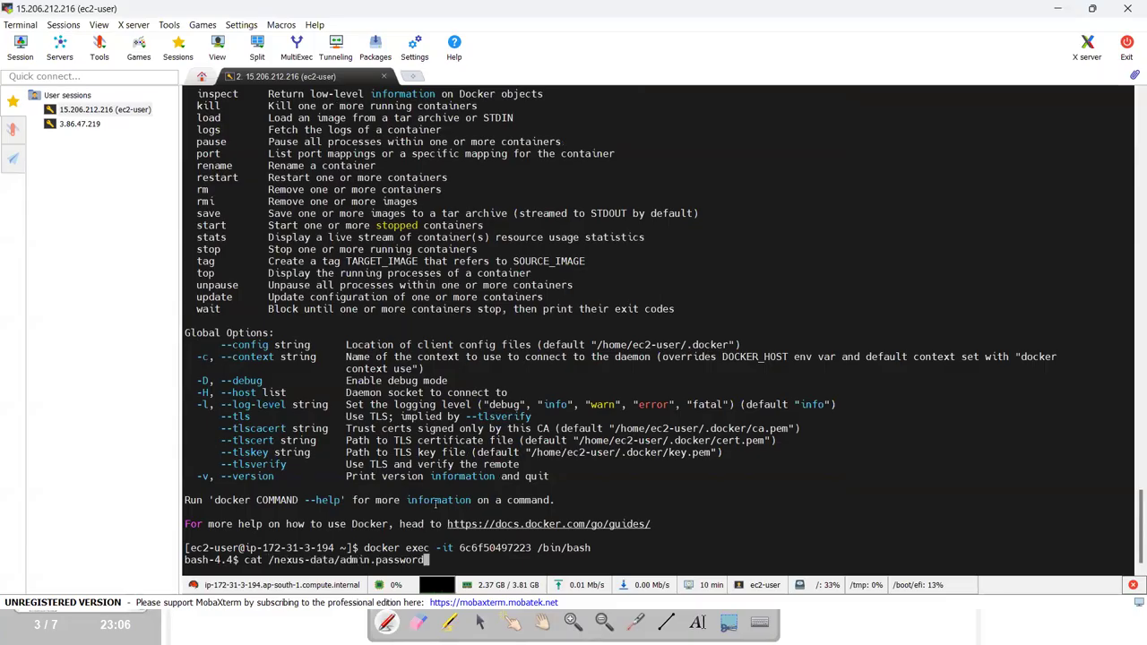
{"action": "key", "text": "Return"}
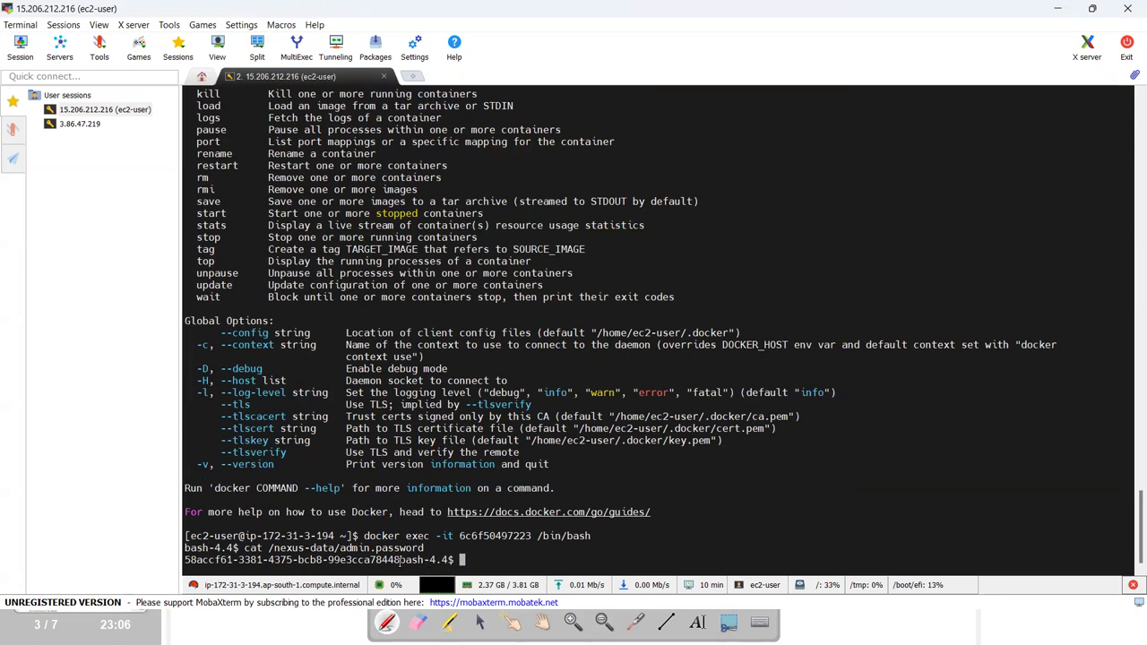
{"action": "left_click_drag", "start_coordinate": [398, 559], "coordinate": [446, 560]}
{"action": "left_click", "coordinate": [418, 559]}
{"action": "left_click_drag", "start_coordinate": [400, 559], "coordinate": [186, 560]}
{"action": "left_click", "coordinate": [409, 561]}
{"action": "key", "text": "ctrl+c"}
{"action": "key", "text": "alt+Tab"}
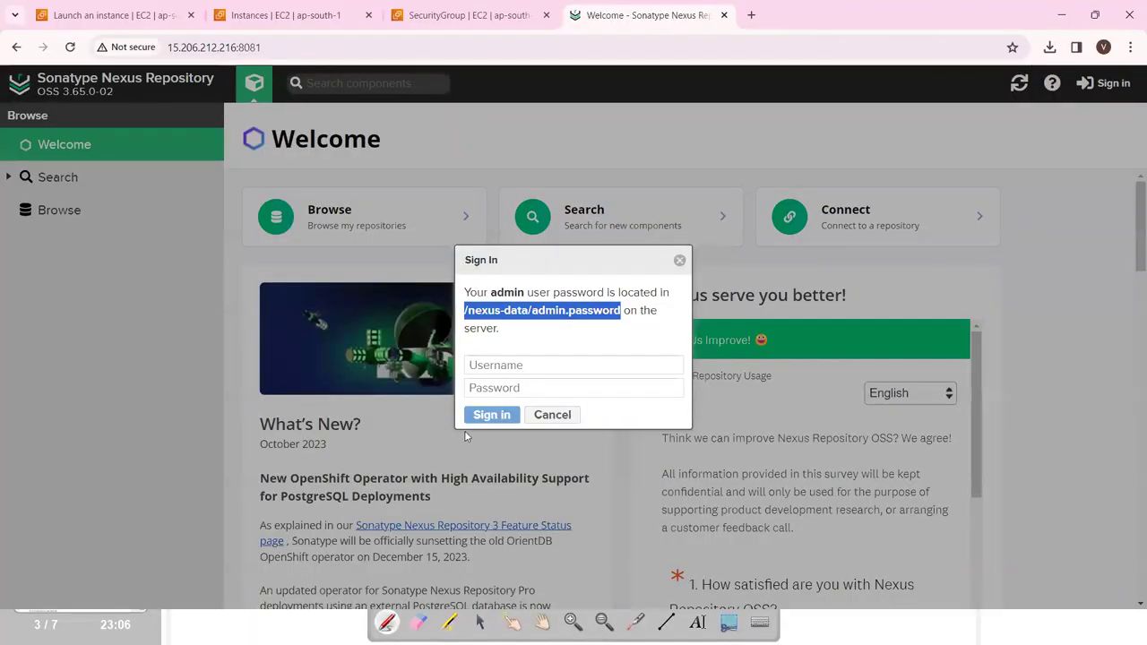
Attempt signing in as admin with the pasted initial password.
{"action": "left_click", "coordinate": [499, 365]}
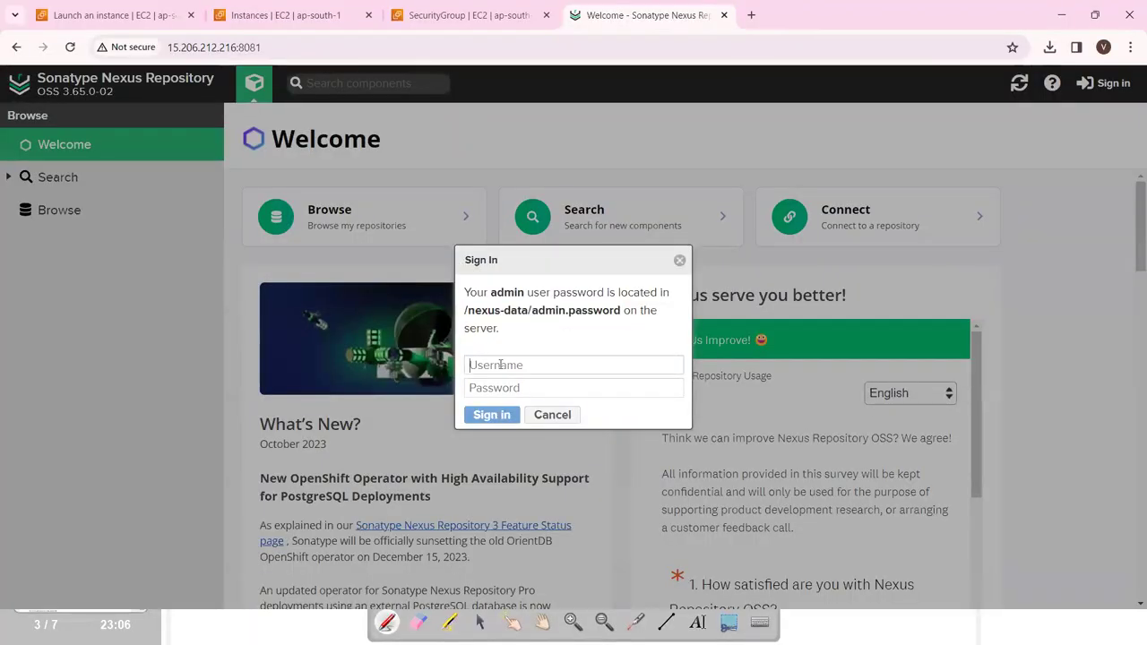
{"action": "type", "text": "admin"}
{"action": "left_click", "coordinate": [500, 388]}
{"action": "key", "text": "ctrl+v"}
{"action": "left_click", "coordinate": [500, 414]}
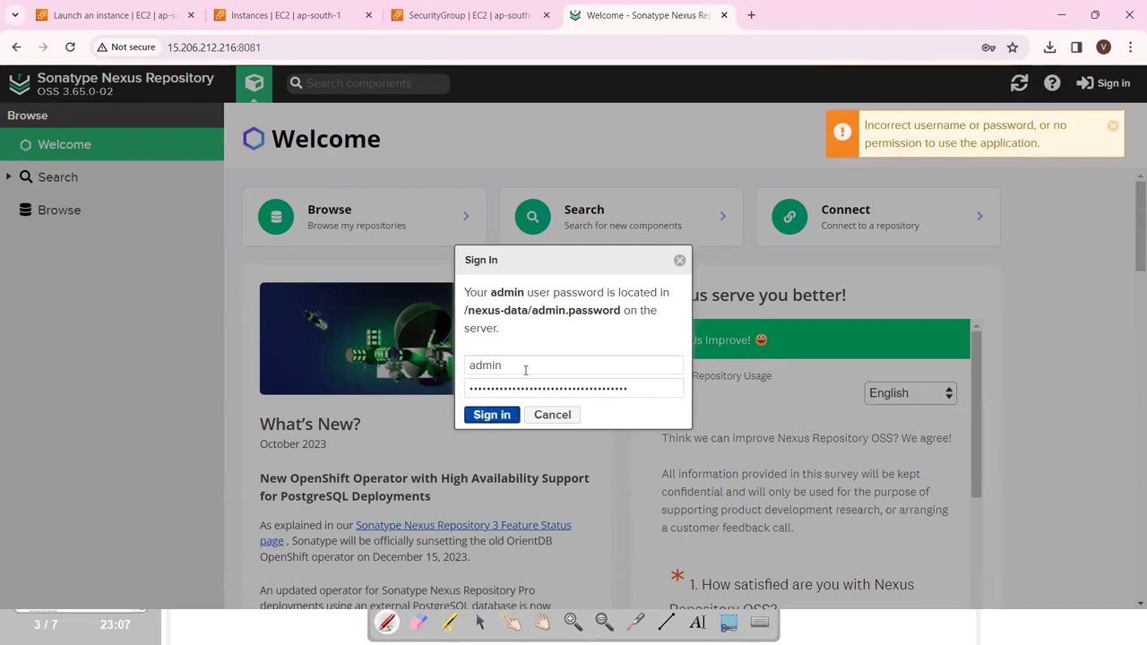
Re-copy the printed initial admin password from the terminal.
{"action": "key", "text": "alt+Tab"}
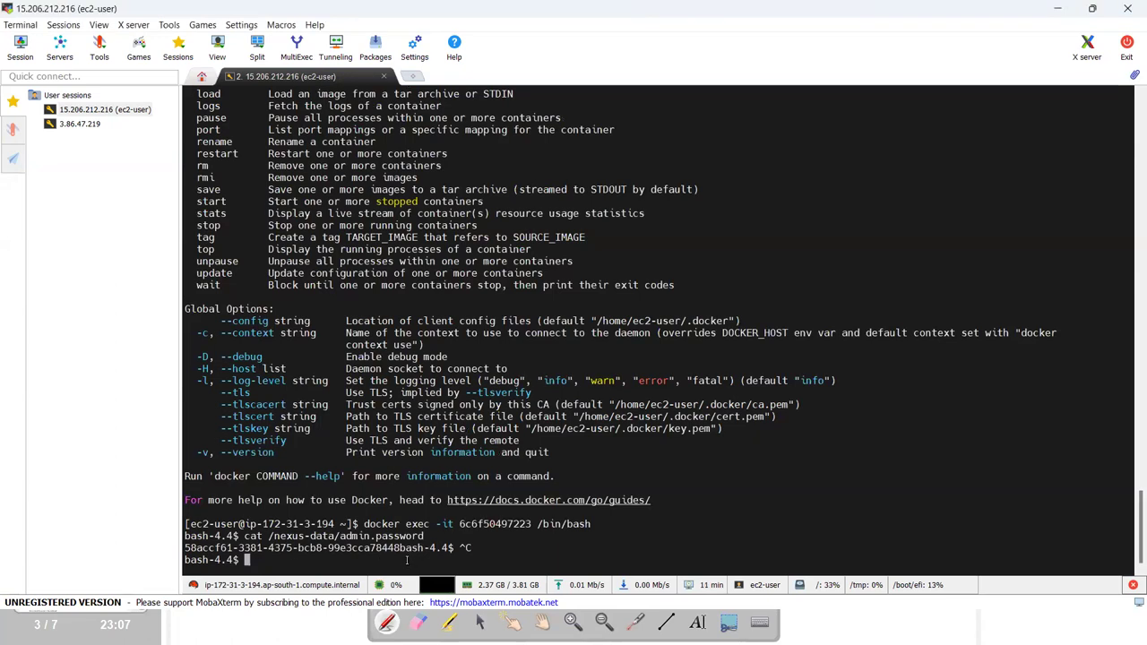
{"action": "left_click_drag", "start_coordinate": [397, 547], "coordinate": [199, 545]}
{"action": "key", "text": "alt+Tab"}
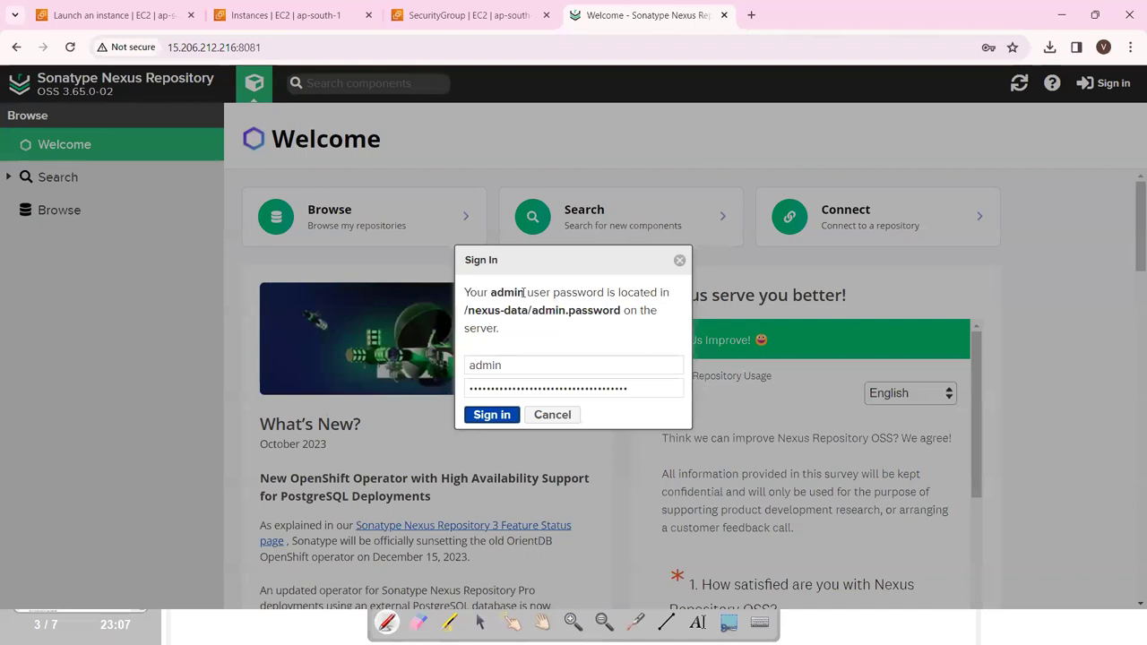
{"action": "left_click_drag", "start_coordinate": [524, 292], "coordinate": [496, 292]}
Re-enter username admin and the pasted password, sign in, and begin the setup wizard.
{"action": "left_click", "coordinate": [499, 370]}
{"action": "key", "text": "BackSpace"}
{"action": "key", "text": "BackSpace"}
{"action": "key", "text": "BackSpace"}
{"action": "key", "text": "BackSpace"}
{"action": "key", "text": "BackSpace"}
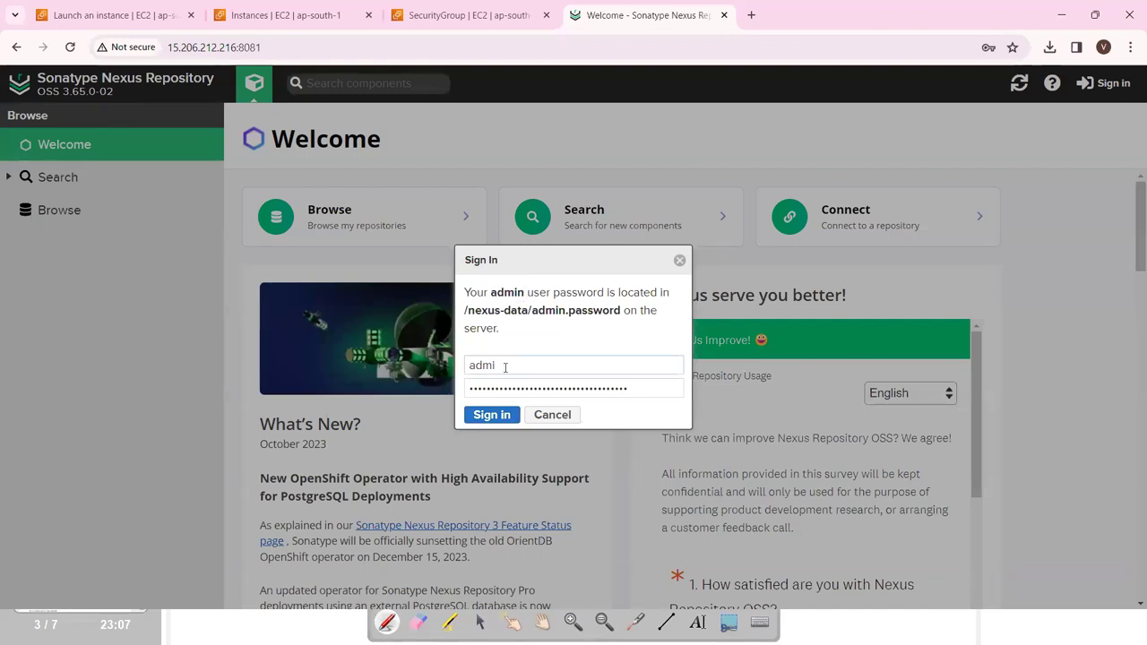
{"action": "type", "text": "admi"}
{"action": "double_click", "coordinate": [550, 391]}
{"action": "key", "text": "ctrl+v"}
{"action": "left_click", "coordinate": [501, 416]}
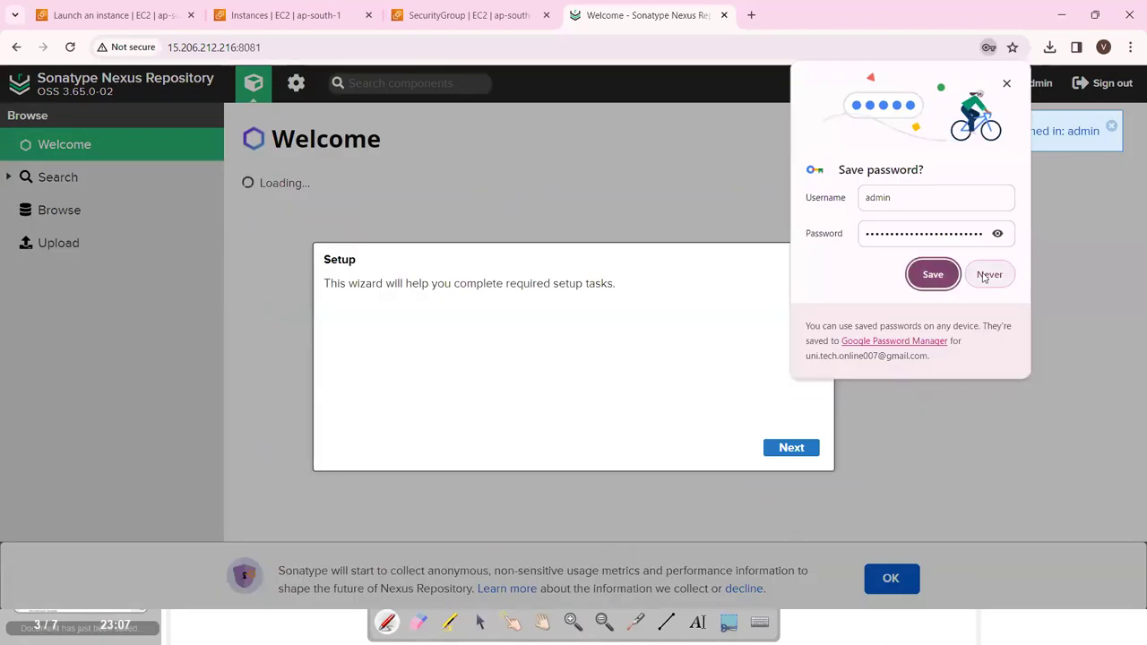
{"action": "left_click", "coordinate": [983, 278]}
{"action": "left_click", "coordinate": [805, 449]}
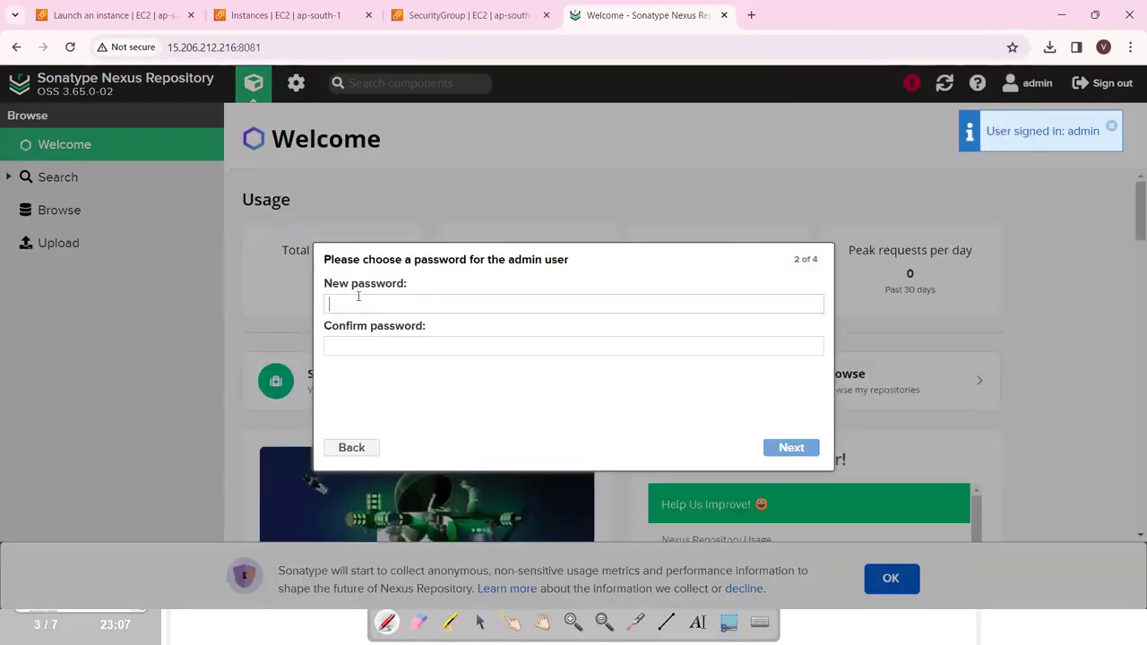
Enter and confirm a new admin password.
{"action": "key", "text": "BackSpace"}
{"action": "key", "text": "BackSpace"}
{"action": "key", "text": "BackSpace"}
{"action": "key", "text": "BackSpace"}
{"action": "key", "text": "BackSpace"}
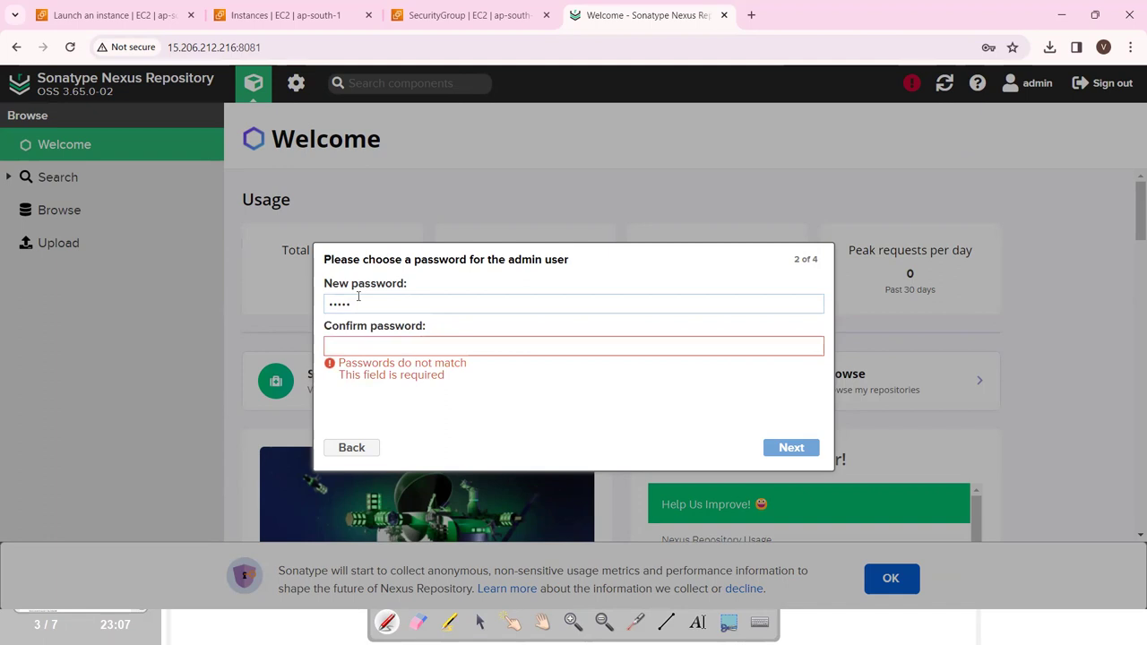
{"action": "left_click", "coordinate": [367, 345]}
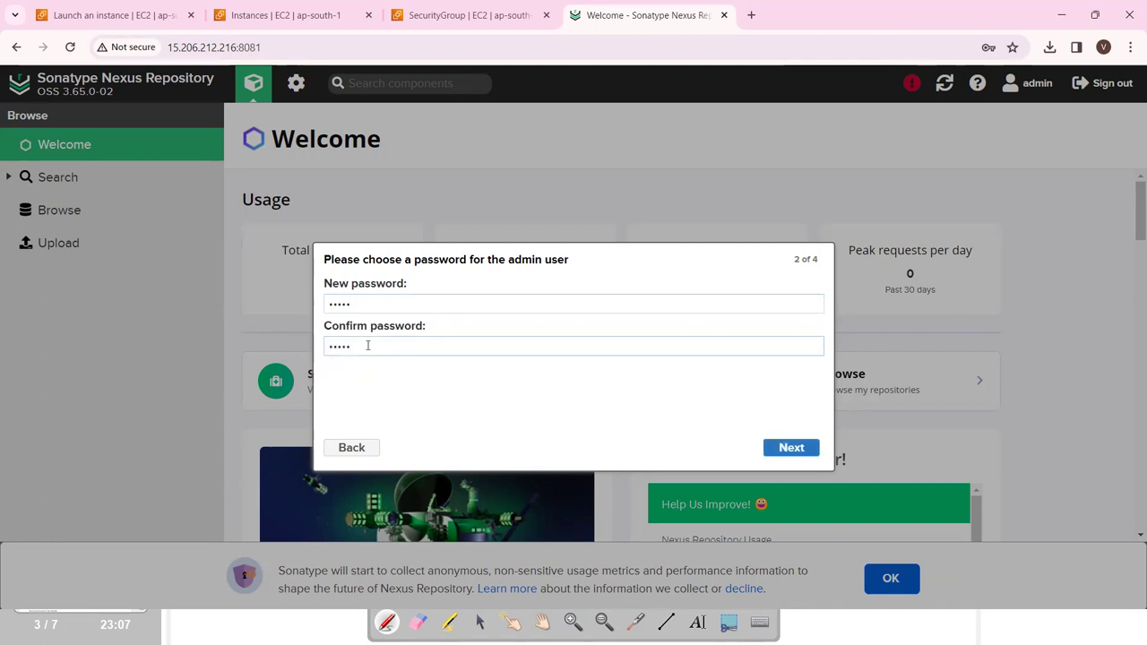
{"action": "left_click", "coordinate": [793, 448]}
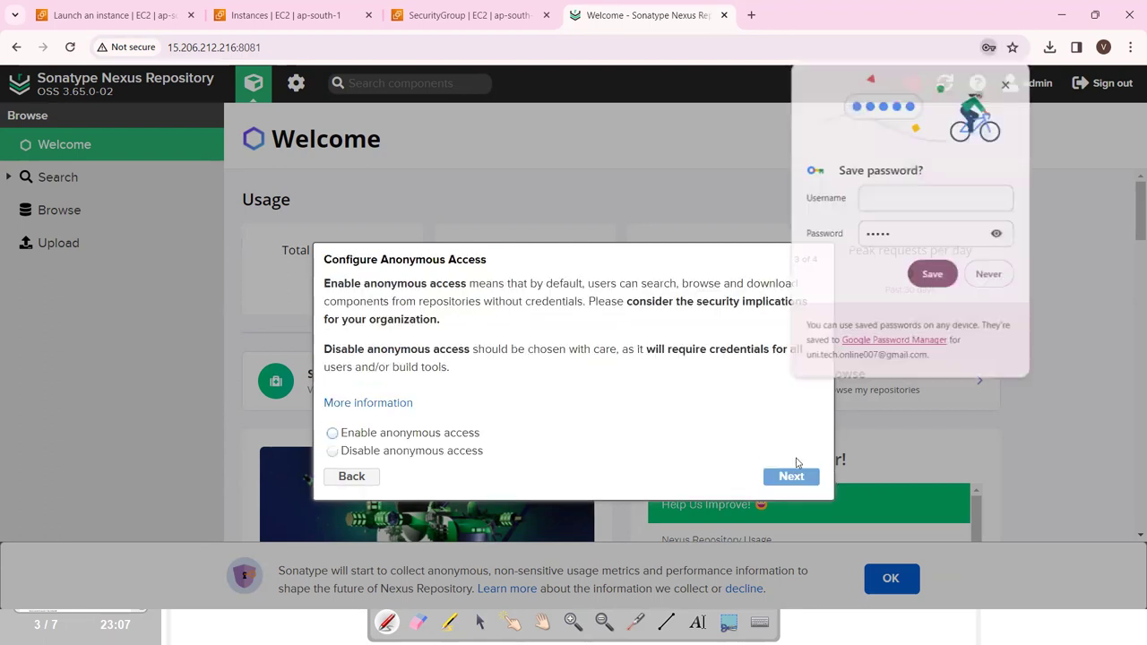
Enable anonymous access and finish the setup wizard.
{"action": "left_click", "coordinate": [385, 434]}
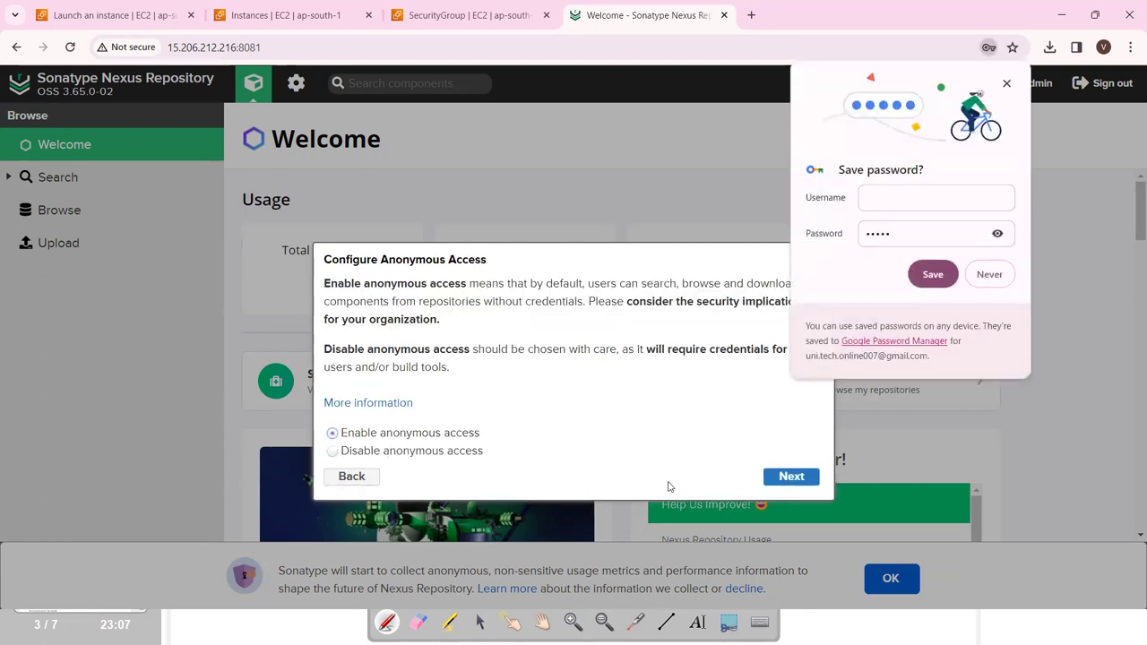
{"action": "left_click", "coordinate": [793, 478]}
{"action": "left_click", "coordinate": [794, 448]}
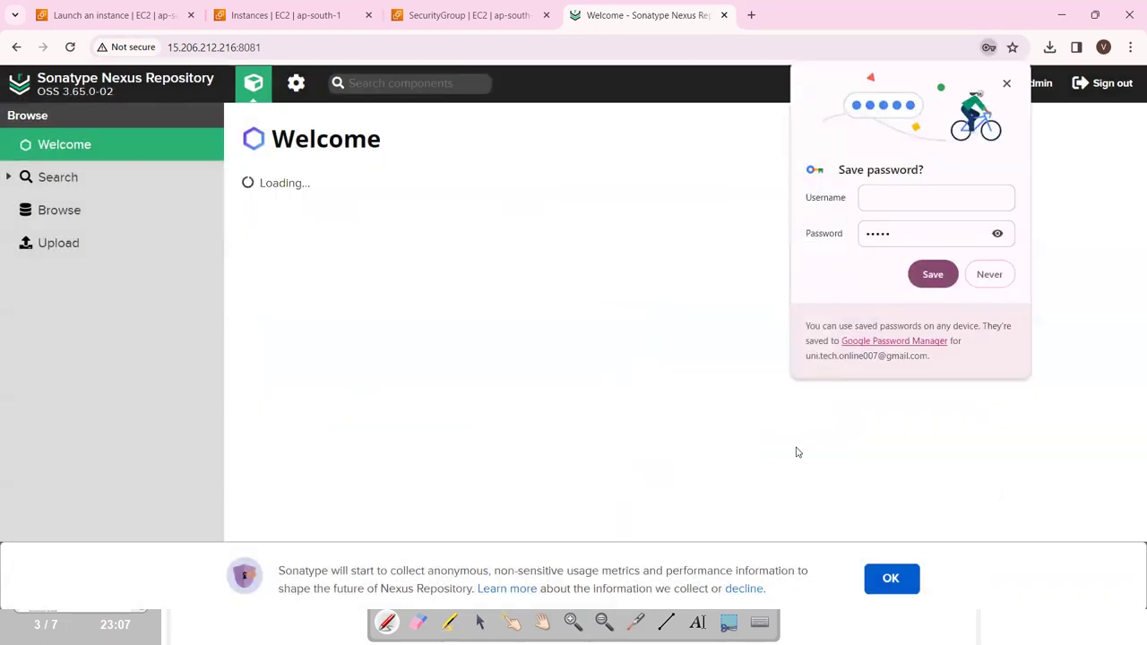
{"action": "left_click", "coordinate": [885, 430]}
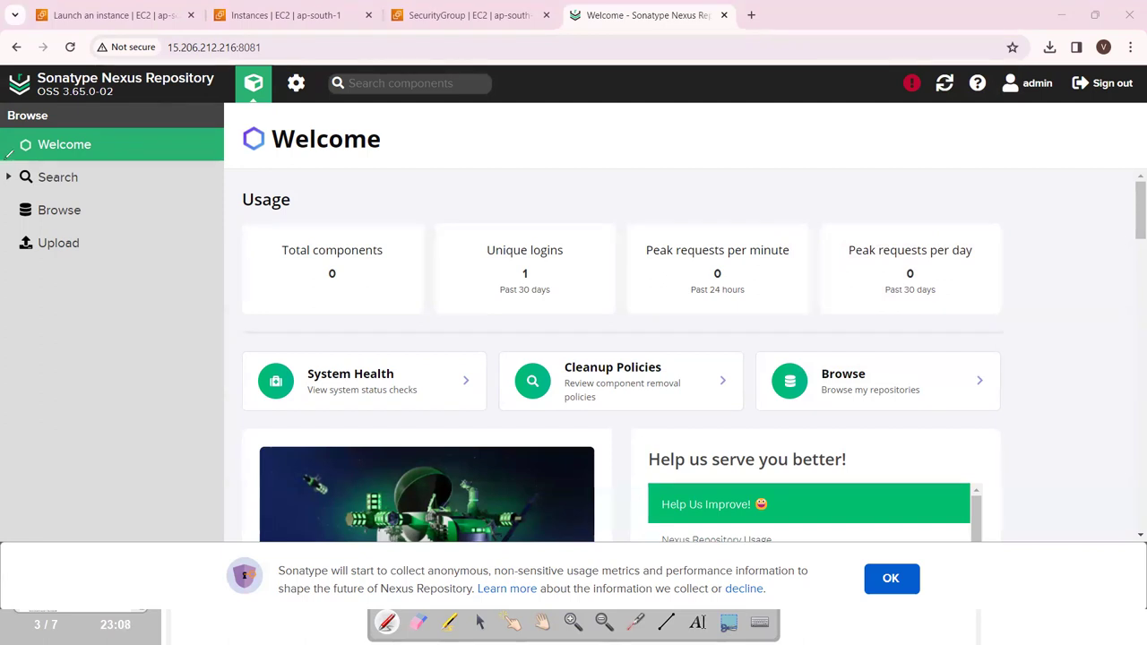
Circle the Browse, Administration and Help features for viewers, then erase the annotations.
{"action": "mouse_move", "coordinate": [48, 197]}
{"action": "left_mouse_down"}
{"action": "mouse_move", "coordinate": [45, 218]}
{"action": "mouse_move", "coordinate": [81, 203]}
{"action": "mouse_move", "coordinate": [56, 201]}
{"action": "mouse_move", "coordinate": [28, 261]}
{"action": "mouse_move", "coordinate": [85, 243]}
{"action": "mouse_move", "coordinate": [53, 230]}
{"action": "left_mouse_up"}
{"action": "mouse_move", "coordinate": [271, 90]}
{"action": "left_mouse_down"}
{"action": "mouse_move", "coordinate": [280, 68]}
{"action": "mouse_move", "coordinate": [306, 62]}
{"action": "mouse_move", "coordinate": [304, 111]}
{"action": "mouse_move", "coordinate": [288, 109]}
{"action": "left_mouse_up"}
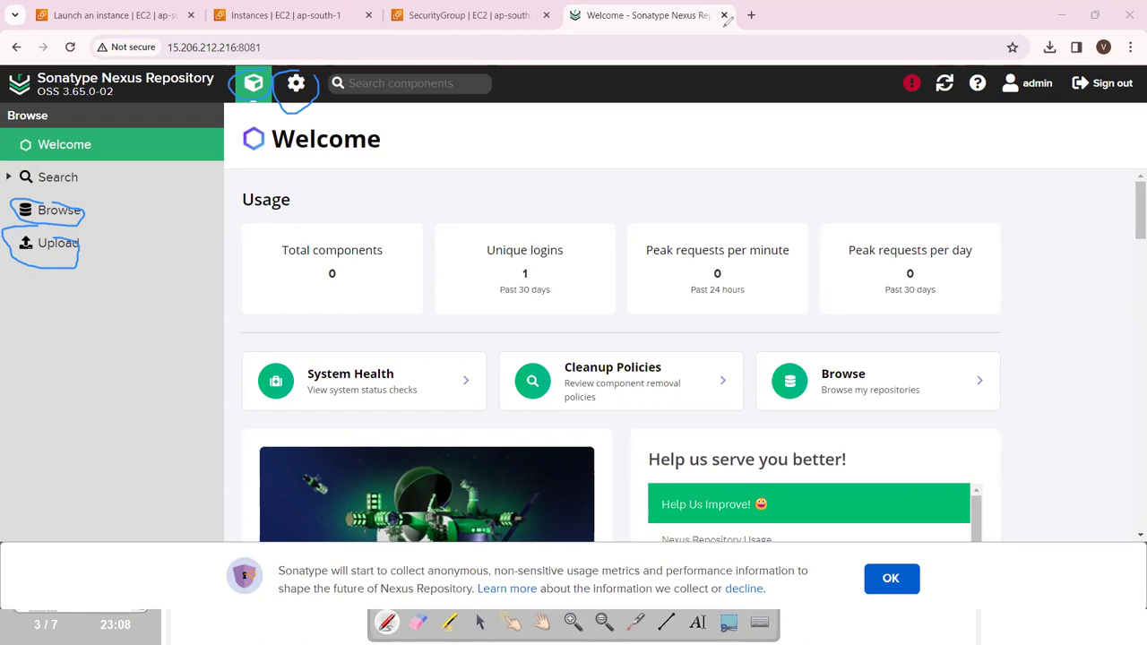
{"action": "mouse_move", "coordinate": [989, 77]}
{"action": "left_mouse_down"}
{"action": "mouse_move", "coordinate": [962, 71]}
{"action": "mouse_move", "coordinate": [982, 106]}
{"action": "mouse_move", "coordinate": [991, 71]}
{"action": "left_mouse_up"}
{"action": "left_click", "coordinate": [977, 99]}
{"action": "left_click", "coordinate": [296, 109]}
{"action": "left_click", "coordinate": [45, 199]}
{"action": "left_click", "coordinate": [68, 253]}
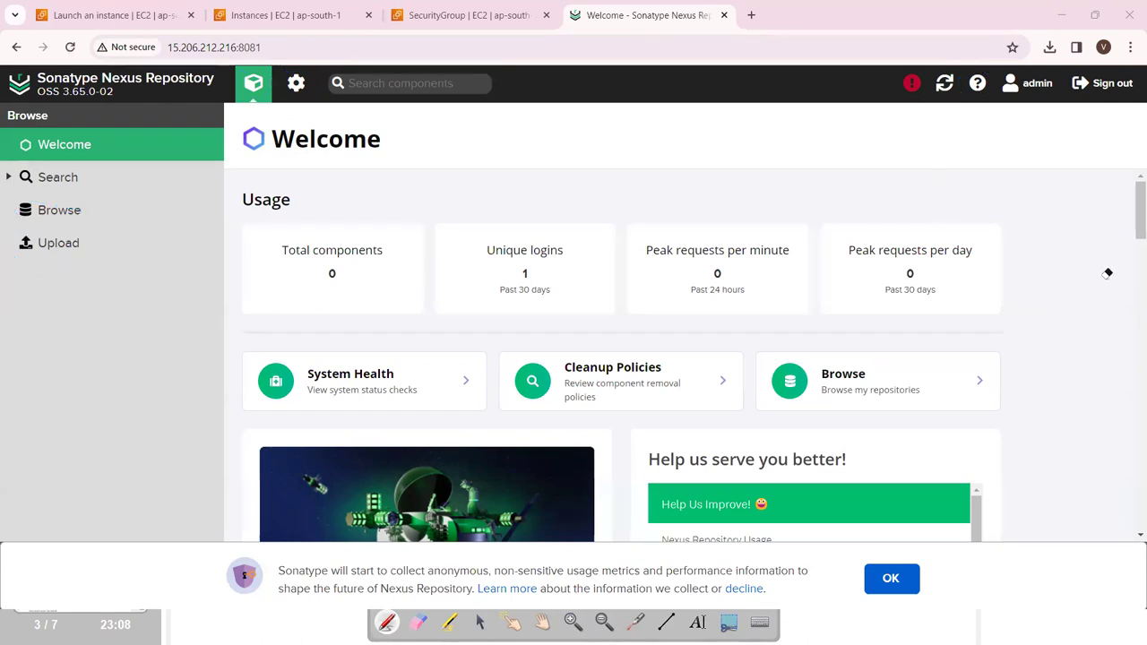
Open Administration > Repositories to show the seven default maven and nuget repositories.
{"action": "left_click", "coordinate": [296, 82]}
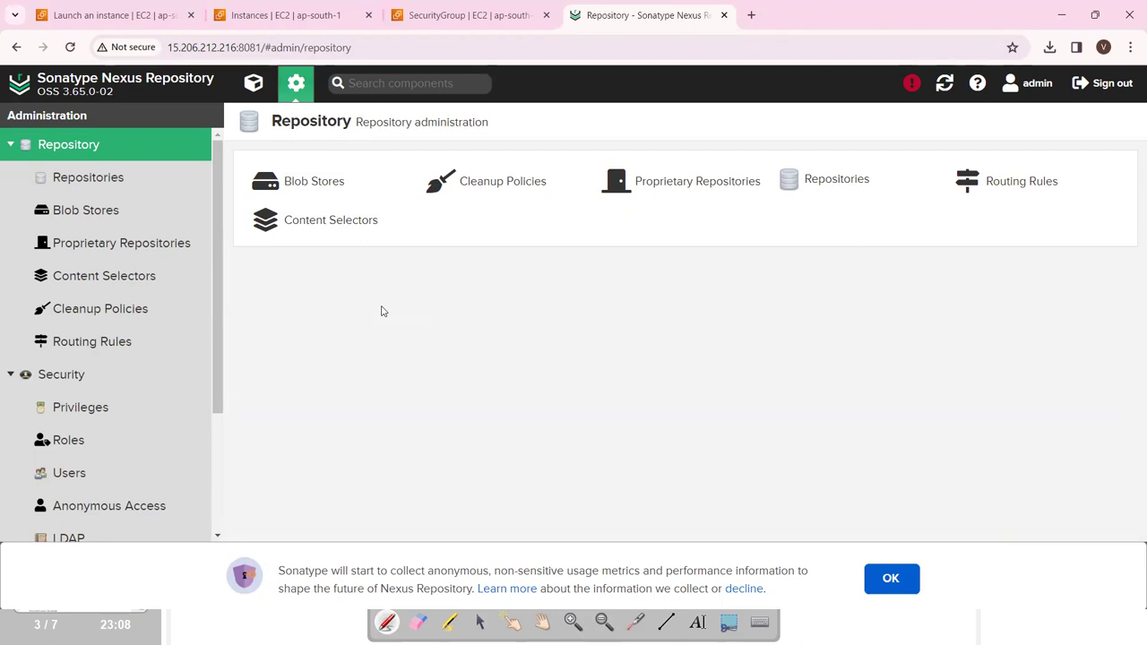
{"action": "left_click", "coordinate": [794, 192]}
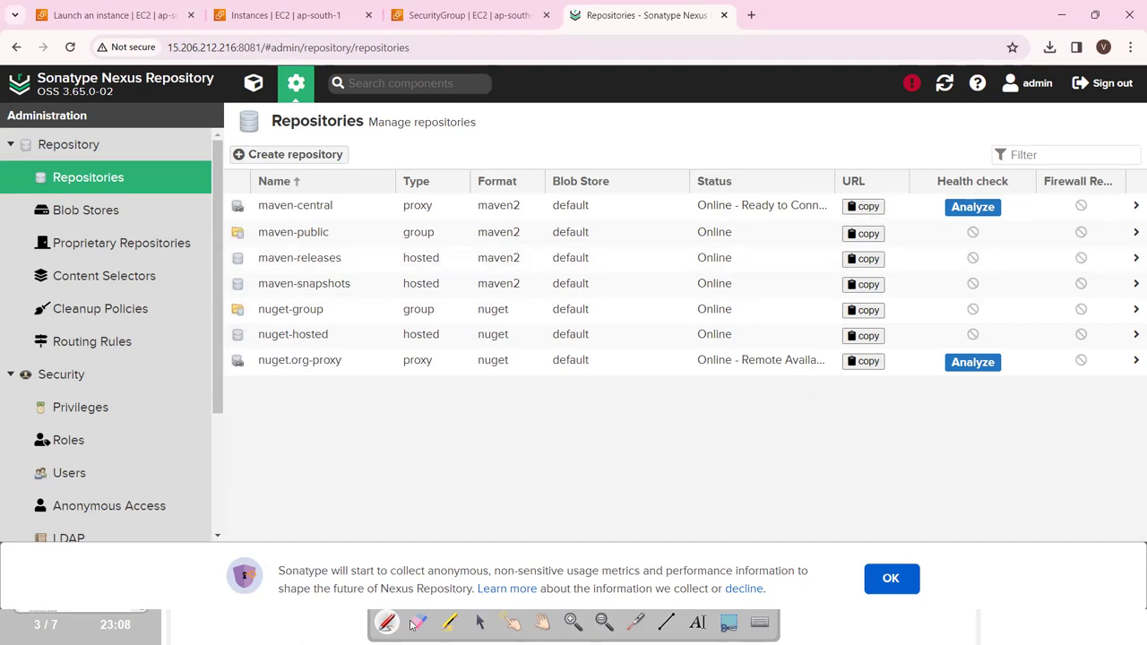
{"action": "key", "text": "ctrl+shift+h"}
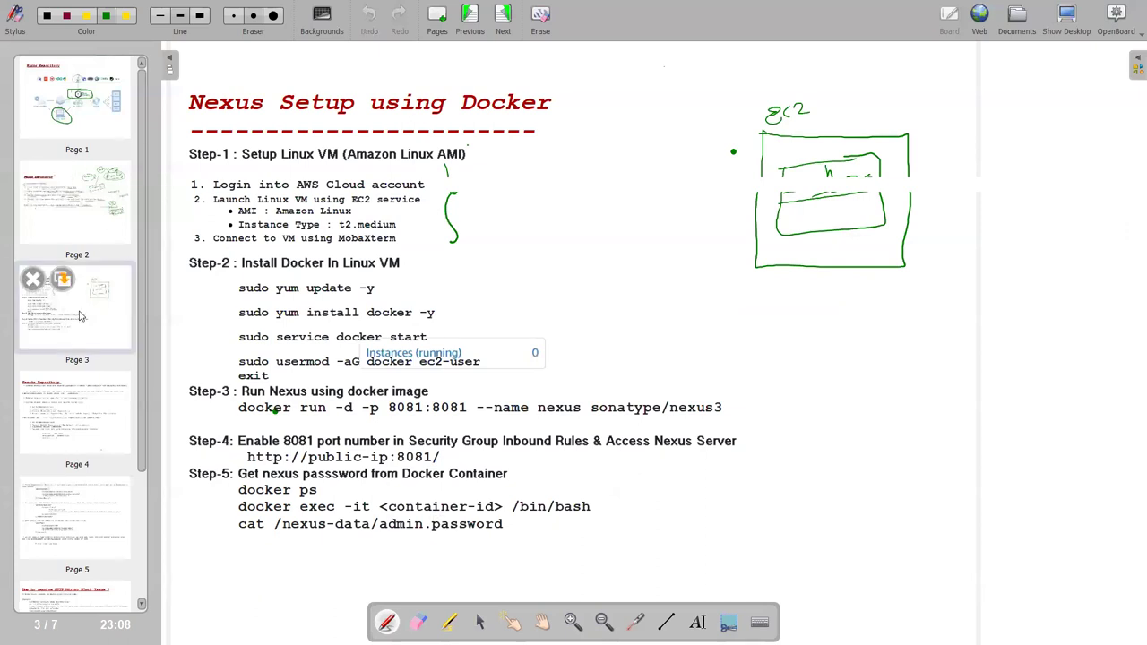
Underline the key phrases on the Remote Repository notes and enclose the common jars remark.
{"action": "left_click", "coordinate": [93, 414]}
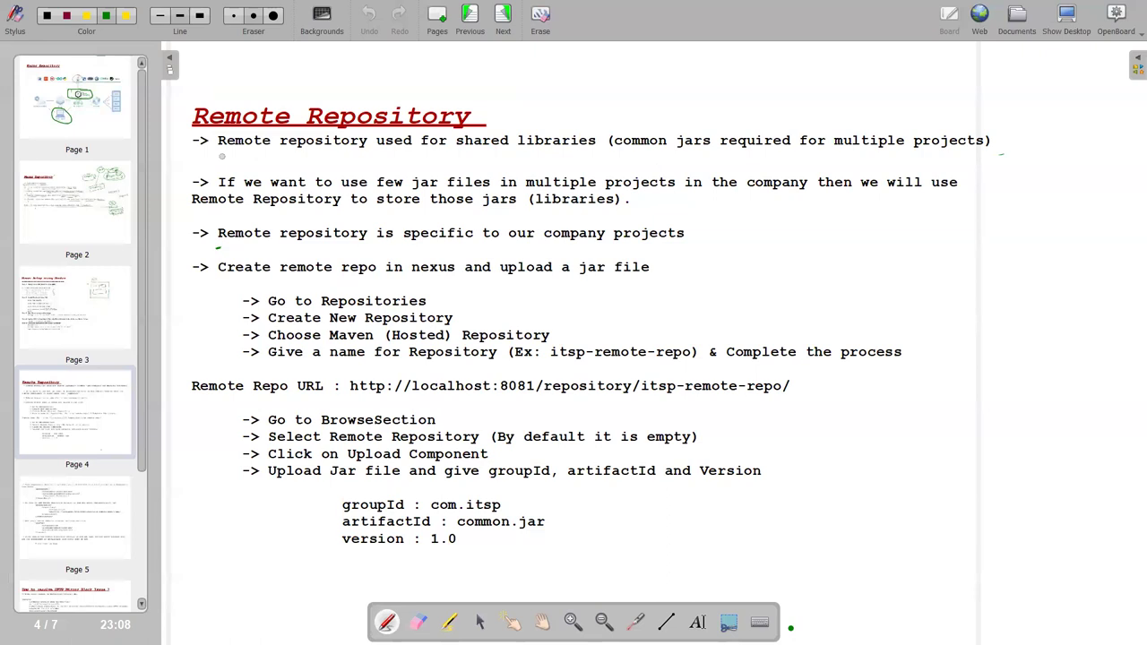
{"action": "mouse_move", "coordinate": [234, 154]}
{"action": "left_mouse_down"}
{"action": "mouse_move", "coordinate": [224, 153]}
{"action": "mouse_move", "coordinate": [604, 151]}
{"action": "left_mouse_up"}
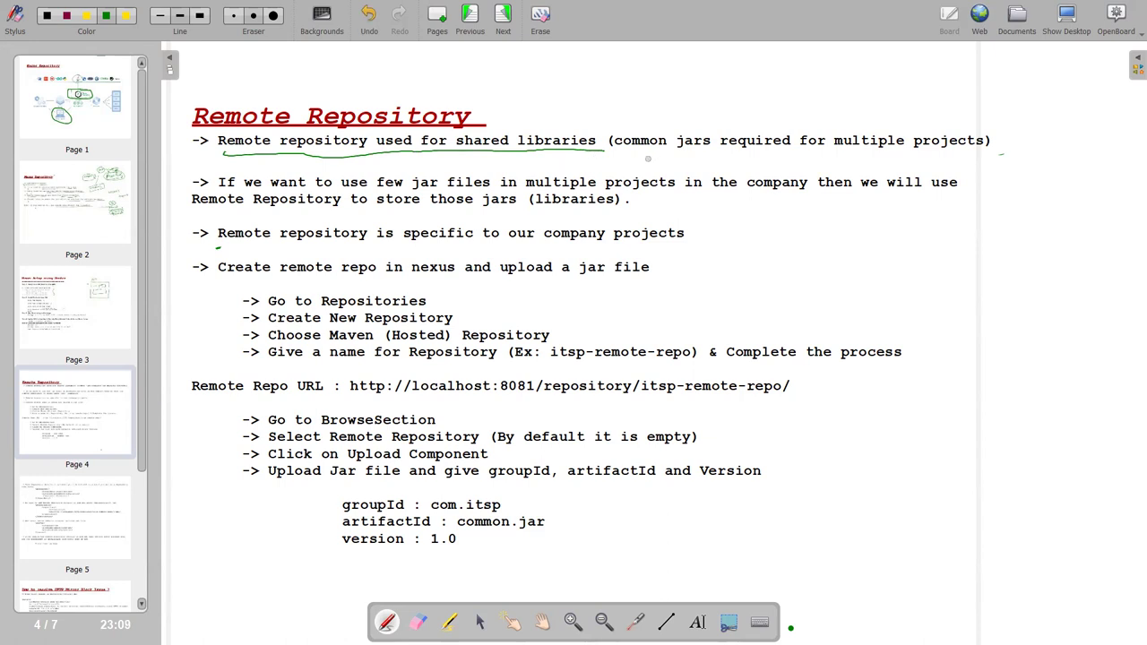
{"action": "mouse_move", "coordinate": [680, 153]}
{"action": "left_mouse_down"}
{"action": "mouse_move", "coordinate": [943, 153]}
{"action": "mouse_move", "coordinate": [967, 118]}
{"action": "mouse_move", "coordinate": [645, 122]}
{"action": "mouse_move", "coordinate": [600, 156]}
{"action": "mouse_move", "coordinate": [636, 154]}
{"action": "left_mouse_up"}
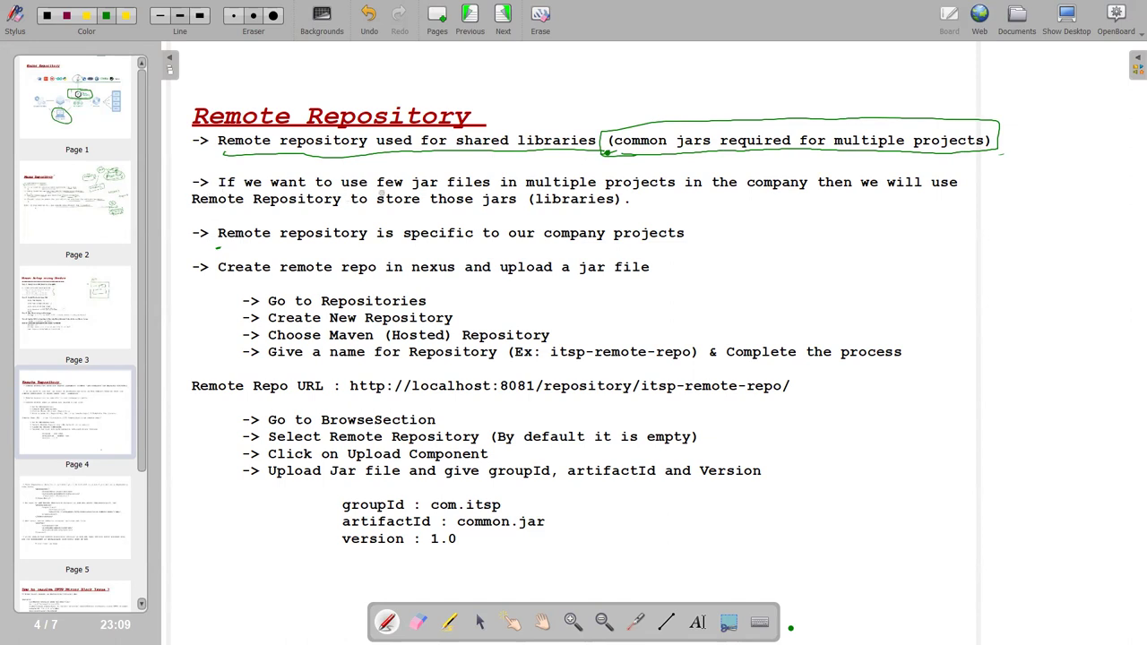
{"action": "left_click_drag", "start_coordinate": [437, 189], "coordinate": [518, 182]}
{"action": "left_click_drag", "start_coordinate": [612, 191], "coordinate": [647, 189]}
{"action": "left_click_drag", "start_coordinate": [718, 192], "coordinate": [980, 188]}
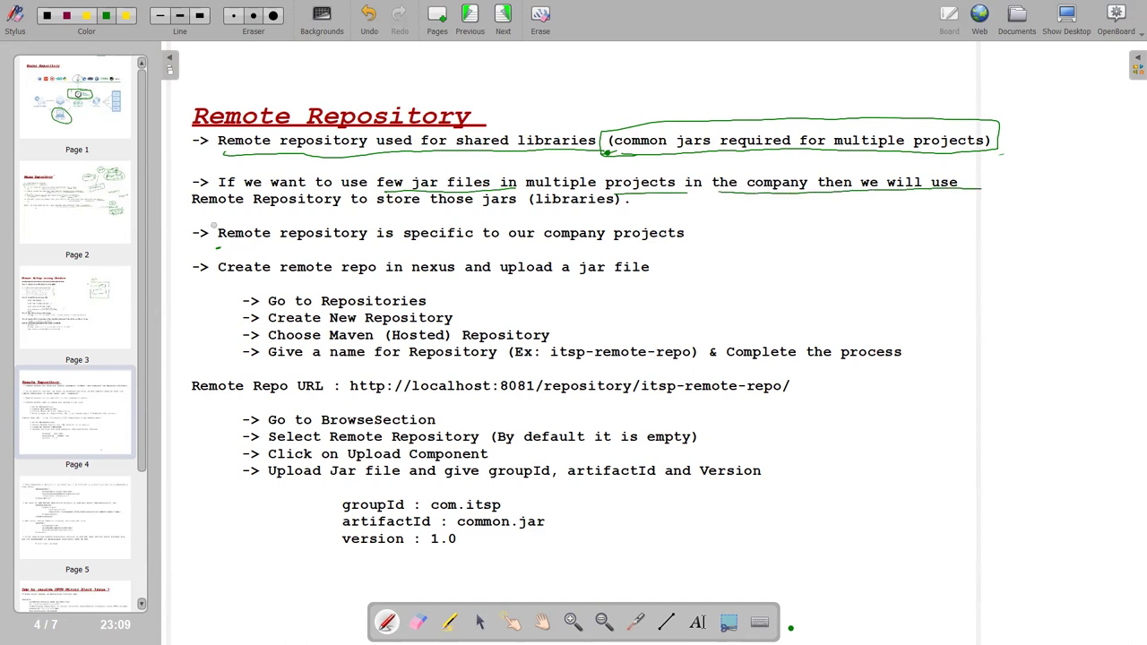
{"action": "left_click_drag", "start_coordinate": [204, 213], "coordinate": [600, 207]}
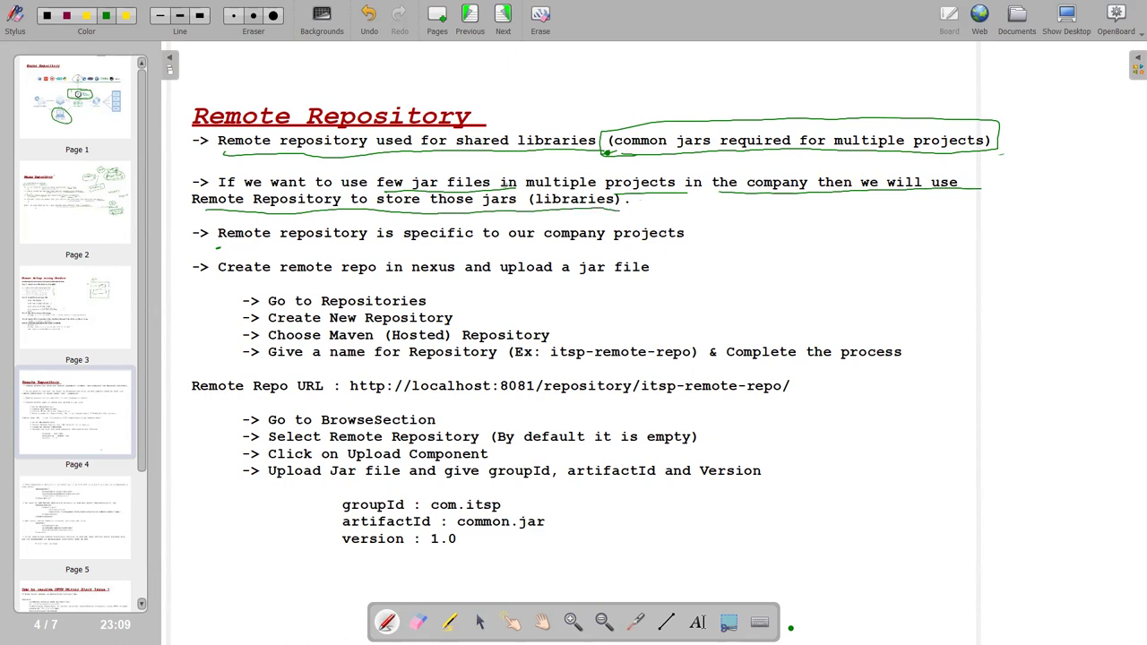
Add arrows near the heading and upload steps, and brace the repository-creation steps.
{"action": "mouse_move", "coordinate": [394, 93]}
{"action": "left_mouse_down"}
{"action": "mouse_move", "coordinate": [428, 75]}
{"action": "mouse_move", "coordinate": [392, 86]}
{"action": "left_mouse_up"}
{"action": "left_click_drag", "start_coordinate": [412, 277], "coordinate": [647, 278]}
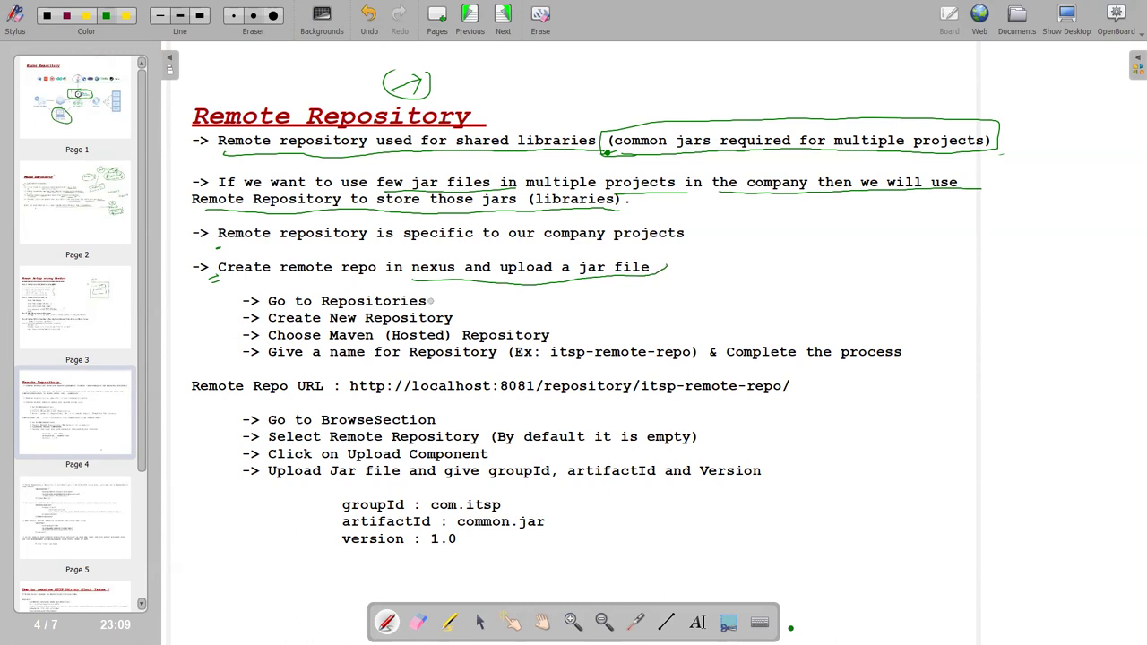
{"action": "left_click_drag", "start_coordinate": [446, 295], "coordinate": [449, 306]}
{"action": "left_click_drag", "start_coordinate": [932, 281], "coordinate": [932, 357]}
{"action": "key", "text": "alt+Tab"}
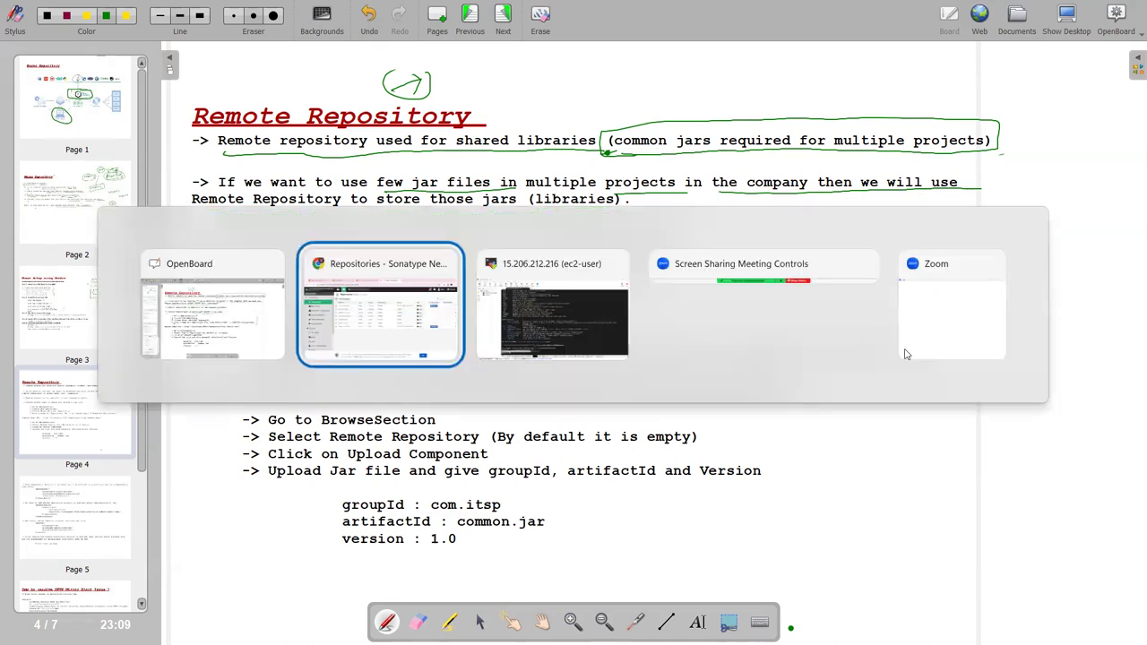
Start a maven2 (hosted) repository and name it itsp-repo.
{"action": "left_click", "coordinate": [269, 156]}
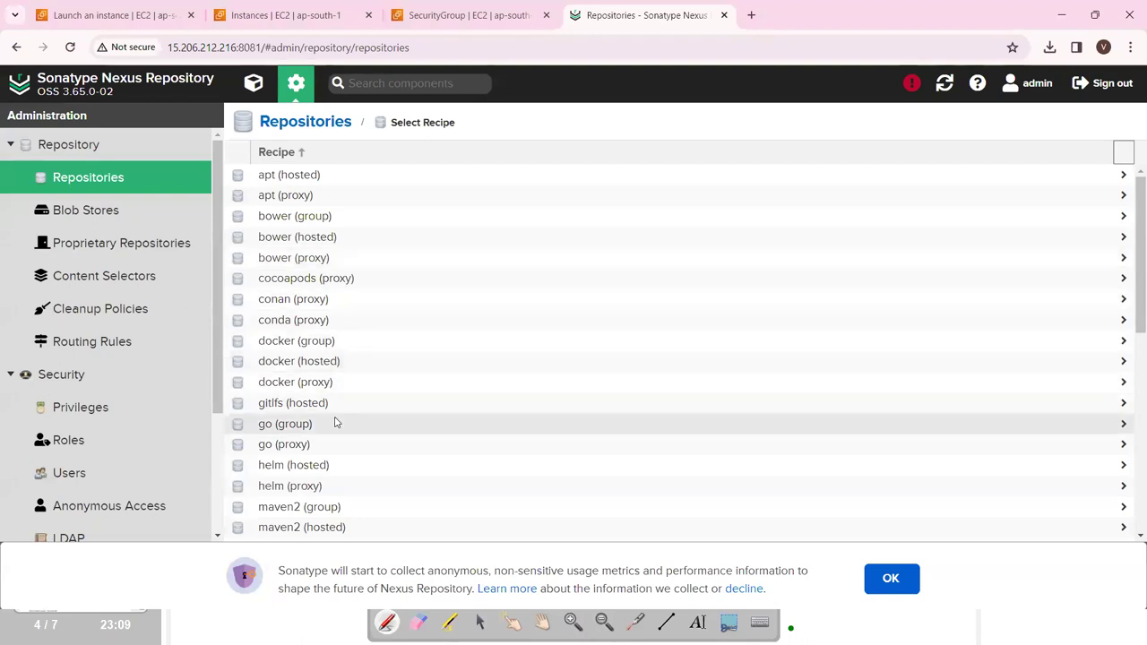
{"action": "scroll", "coordinate": [335, 417], "scroll_direction": "down", "scroll_amount": 3}
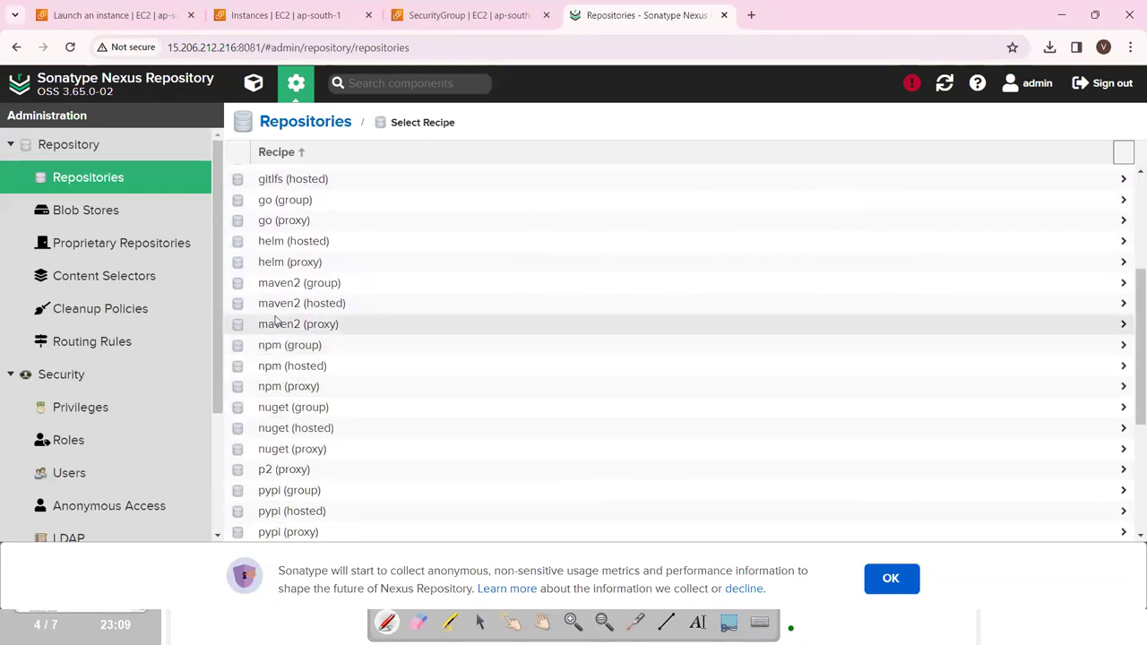
{"action": "left_click", "coordinate": [286, 303]}
{"action": "left_click", "coordinate": [377, 183]}
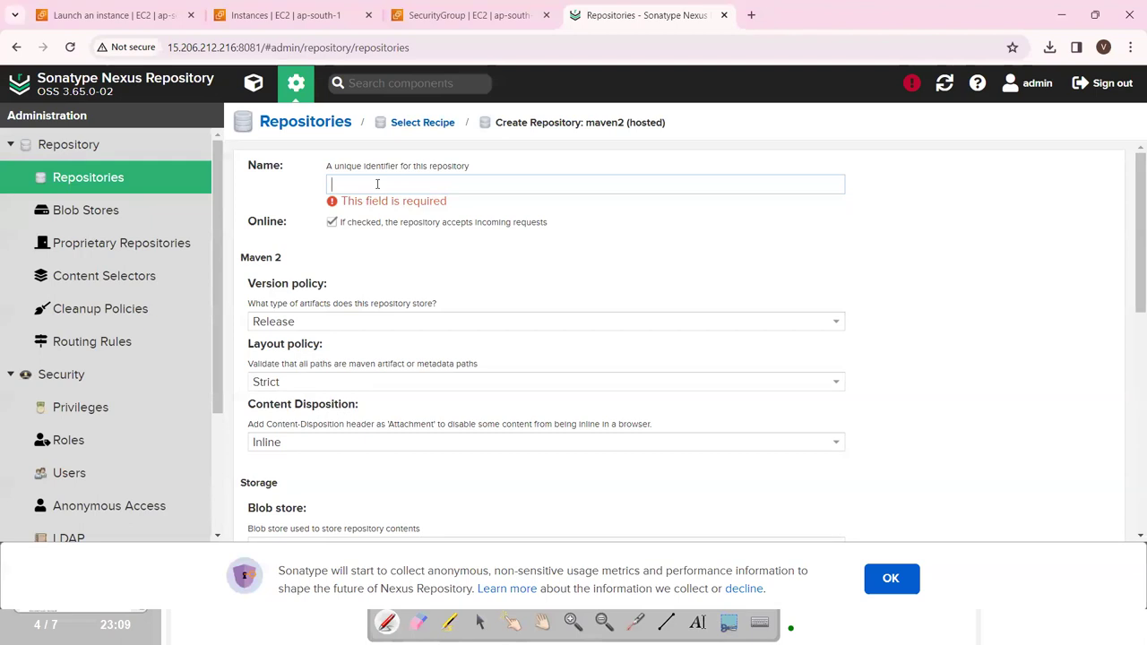
{"action": "type", "text": "vivek"}
{"action": "key", "text": "BackSpace"}
{"action": "key", "text": "BackSpace"}
{"action": "type", "text": "it"}
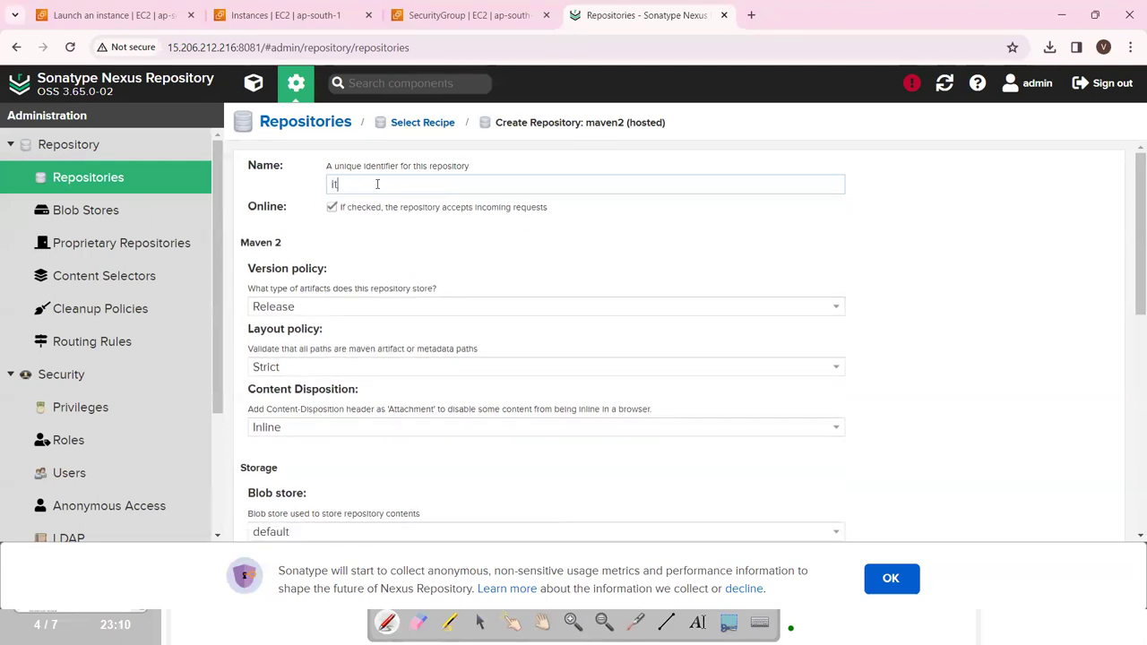
{"action": "type", "text": "sp-releas"}
{"action": "key", "text": "BackSpace"}
{"action": "key", "text": "BackSpace"}
{"action": "key", "text": "BackSpace"}
{"action": "key", "text": "BackSpace"}
{"action": "type", "text": "po"}
Keep Release version policy and Strict layout, then create the repository.
{"action": "left_click", "coordinate": [360, 307]}
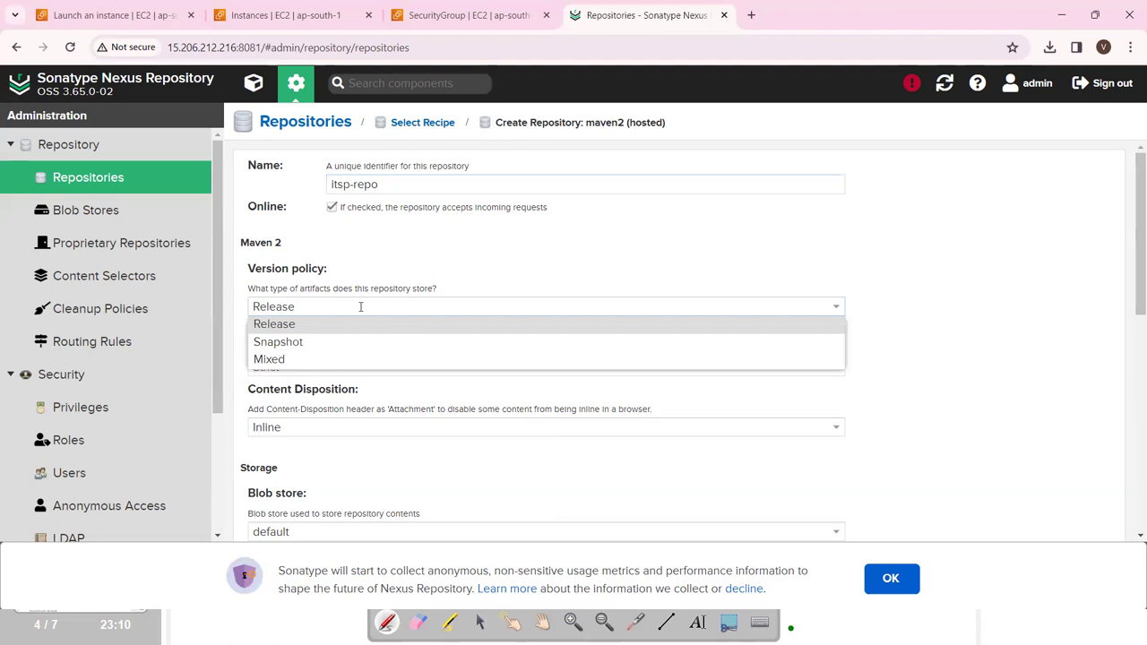
{"action": "left_click", "coordinate": [326, 325]}
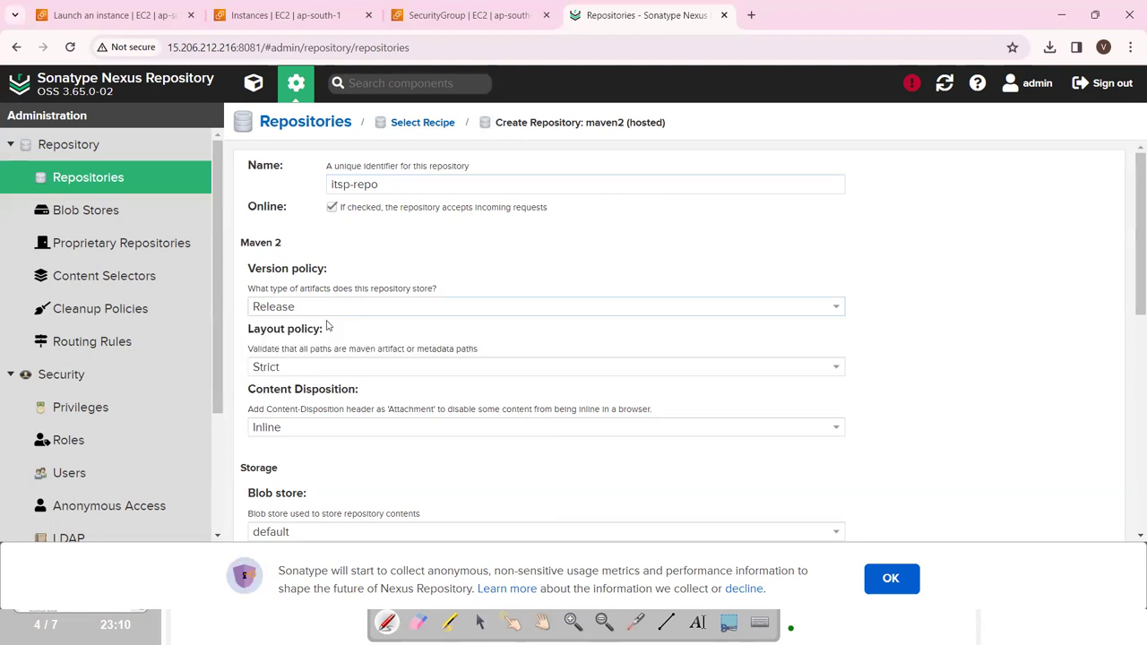
{"action": "left_click", "coordinate": [324, 368]}
{"action": "left_click", "coordinate": [323, 368]}
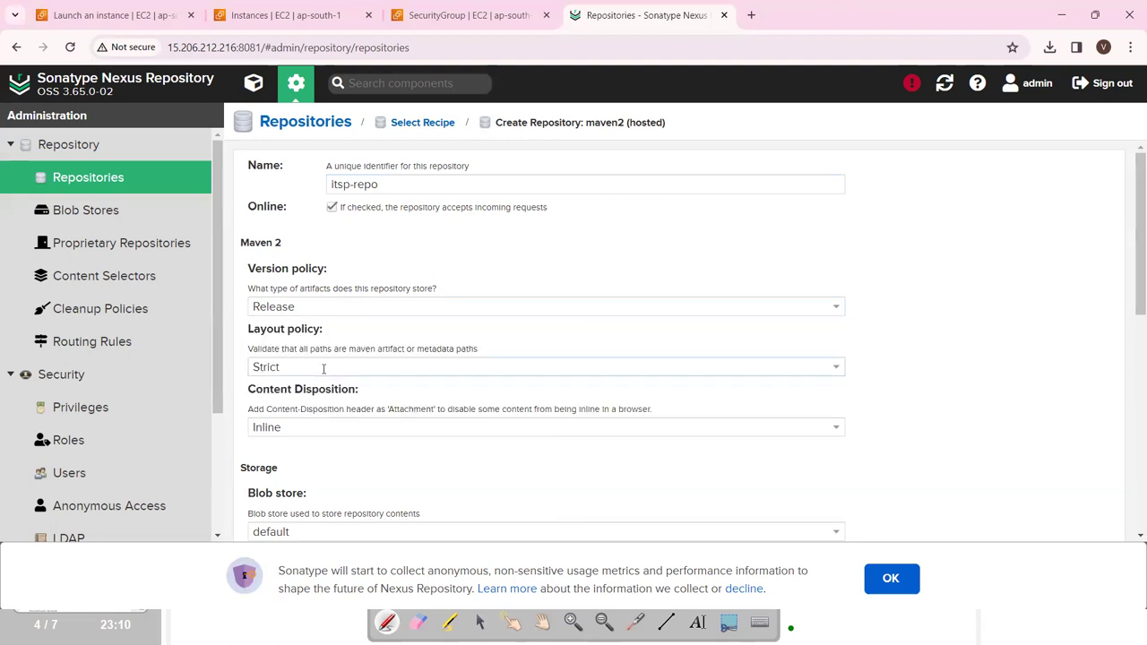
{"action": "scroll", "coordinate": [324, 368], "scroll_direction": "down", "scroll_amount": 1}
{"action": "scroll", "coordinate": [313, 358], "scroll_direction": "down", "scroll_amount": 2}
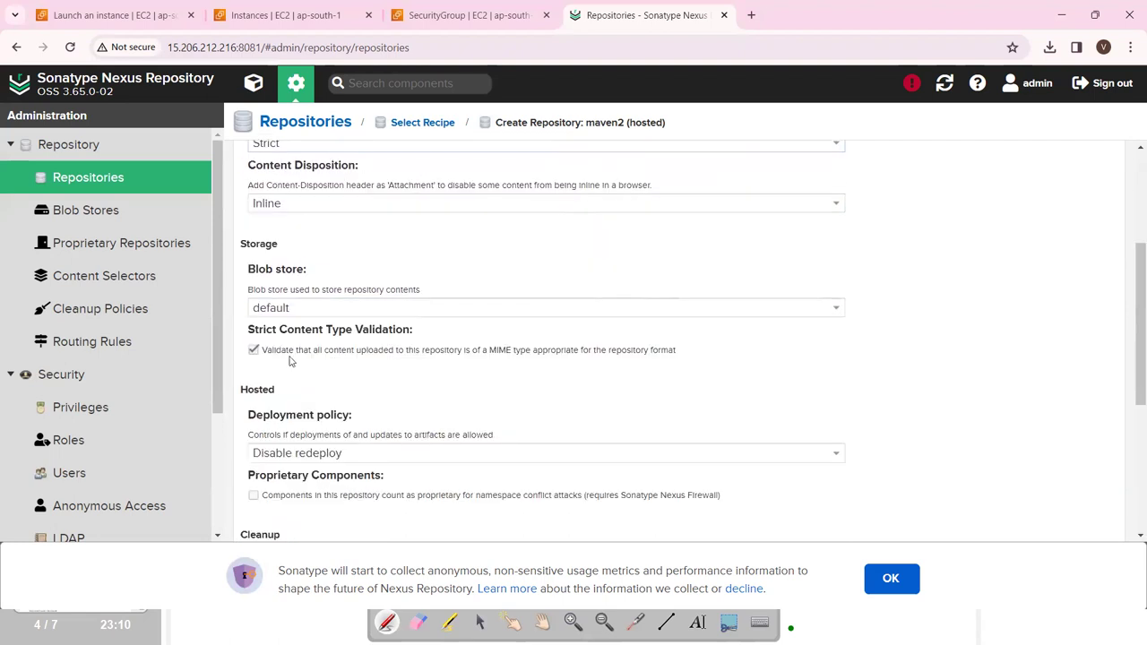
{"action": "scroll", "coordinate": [278, 366], "scroll_direction": "down", "scroll_amount": 2}
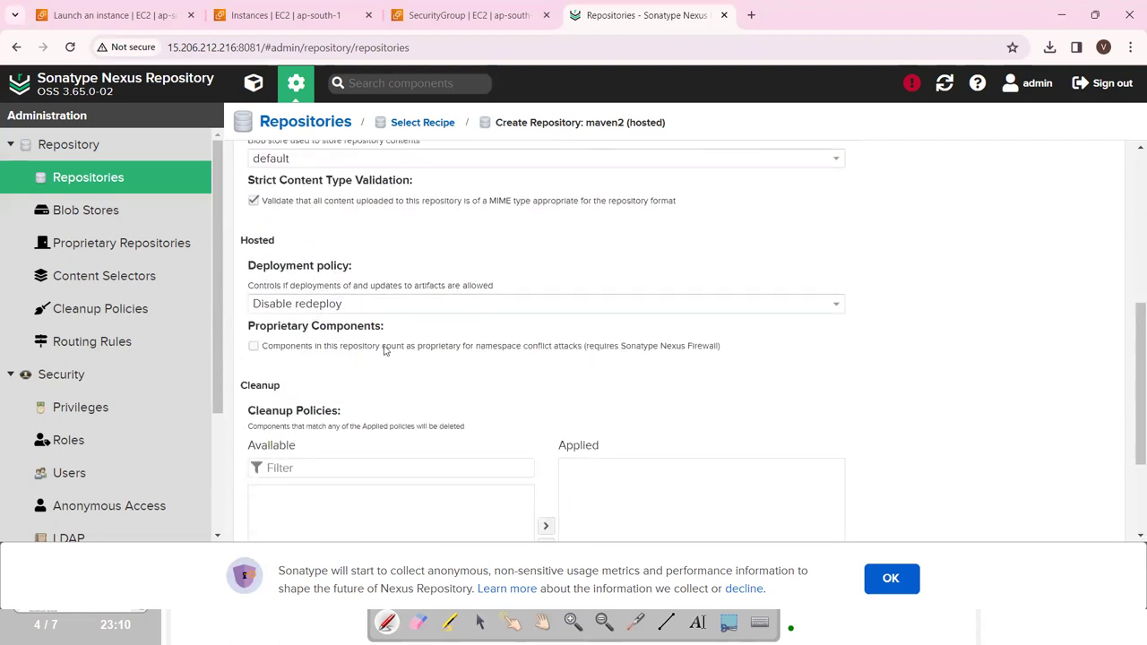
{"action": "scroll", "coordinate": [383, 351], "scroll_direction": "down", "scroll_amount": 2}
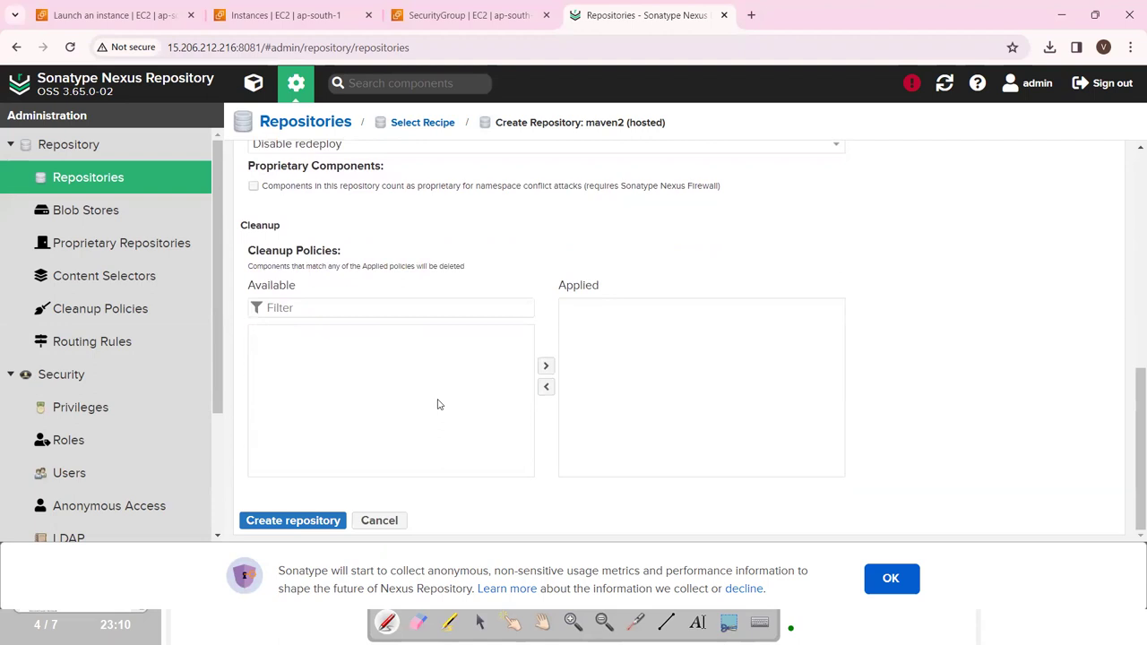
{"action": "left_click", "coordinate": [305, 521]}
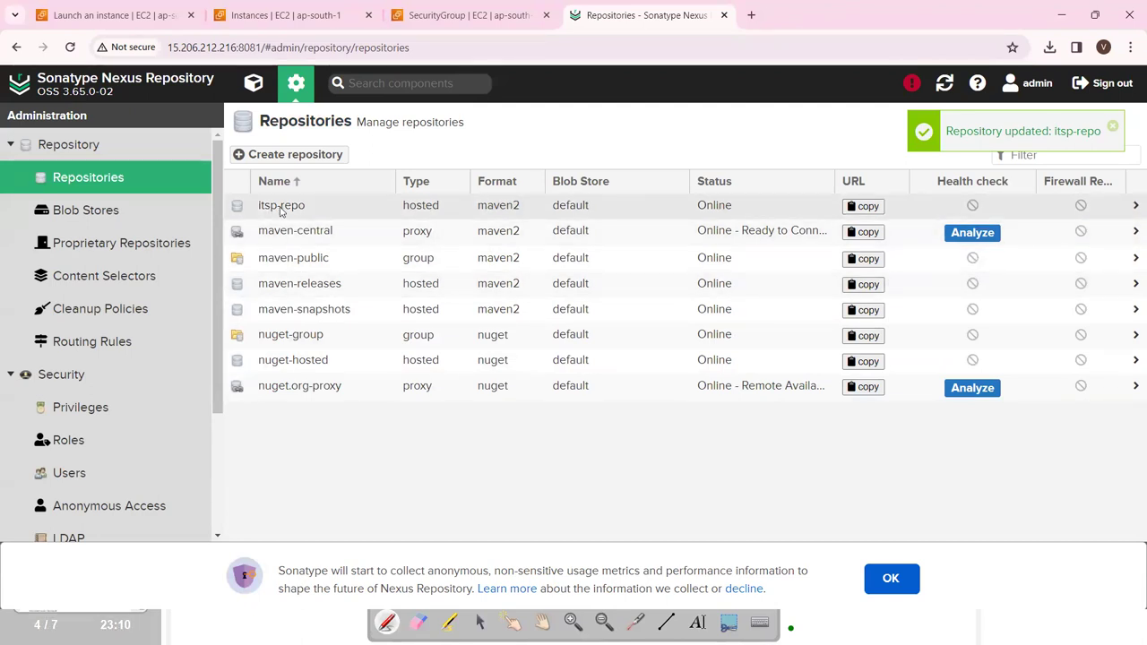
{"action": "key", "text": "alt+Tab"}
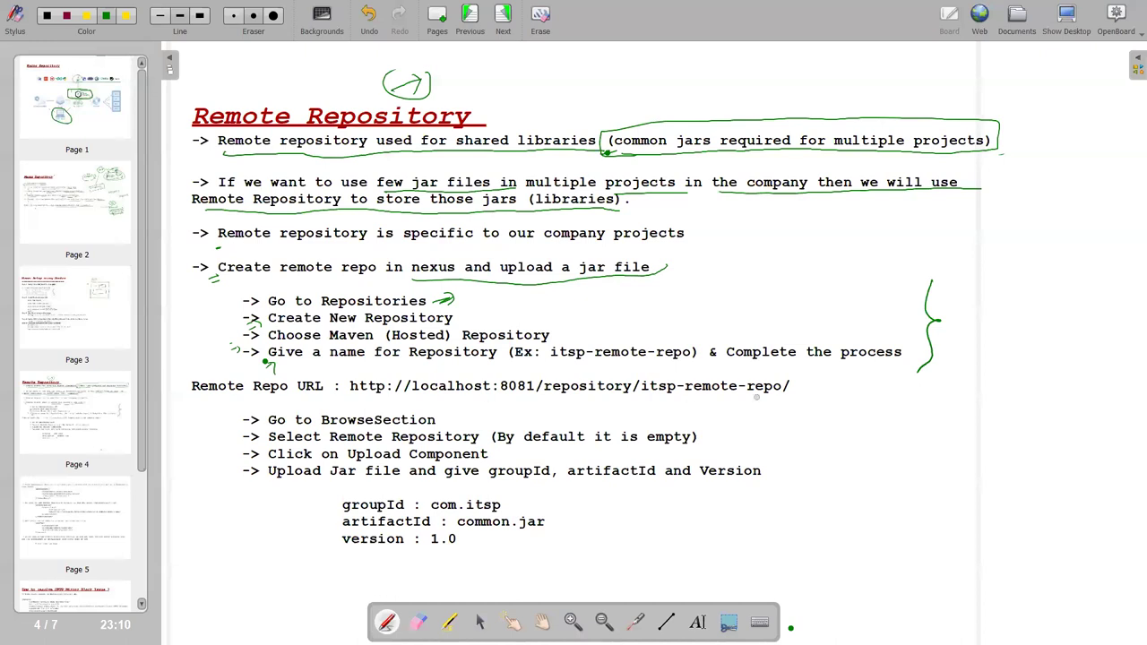
{"action": "left_click", "coordinate": [1066, 18]}
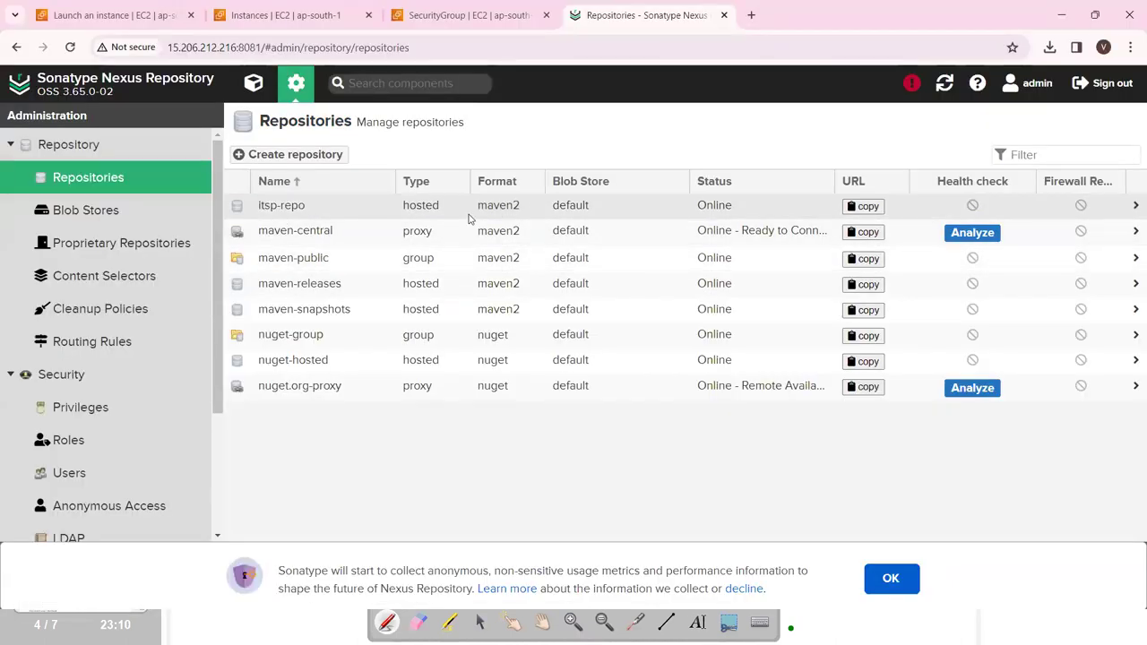
{"action": "left_click", "coordinate": [862, 206]}
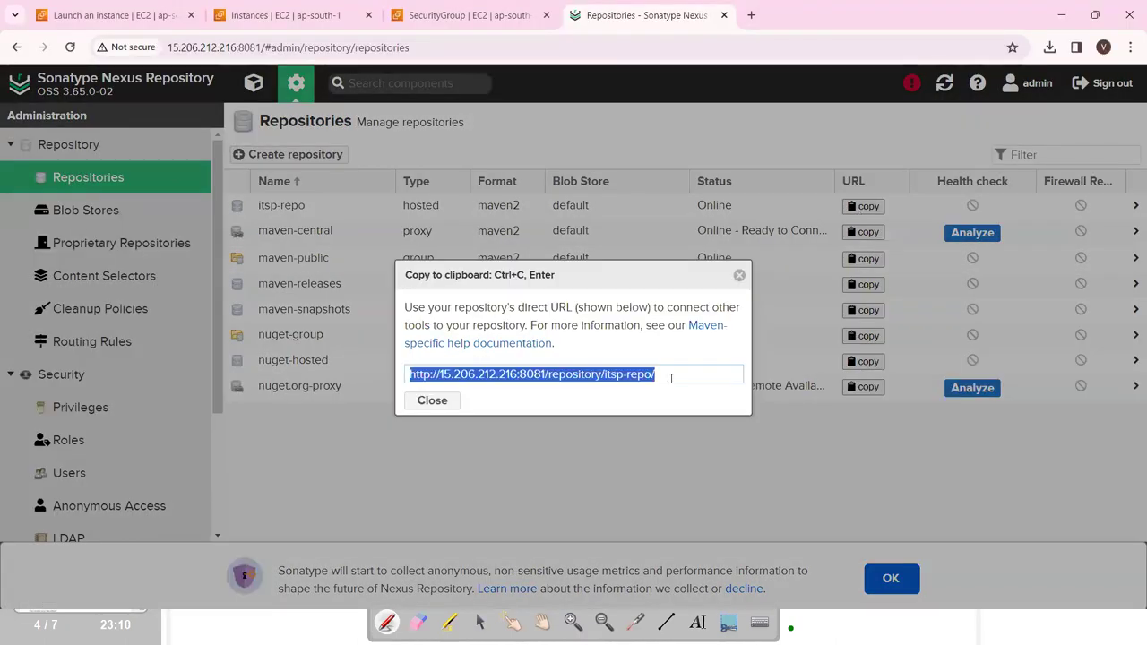
{"action": "key", "text": "alt+Tab"}
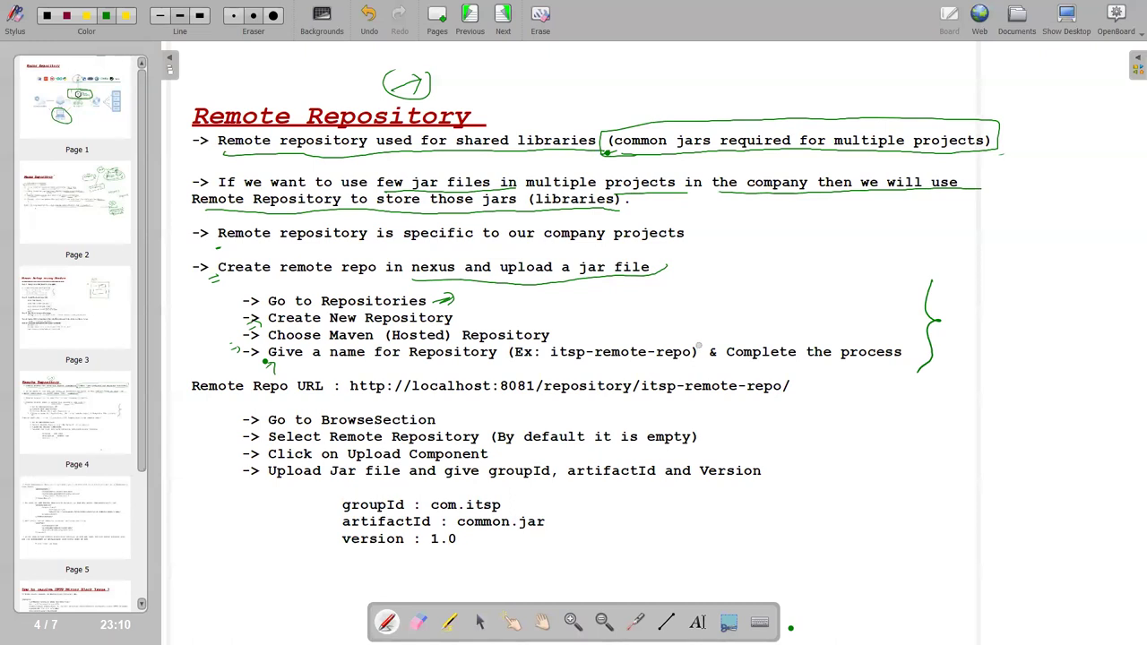
Paste the itsp-repo URL as text after 'version : 1.0' on the notes.
{"action": "left_click", "coordinate": [724, 623]}
{"action": "left_click", "coordinate": [697, 621]}
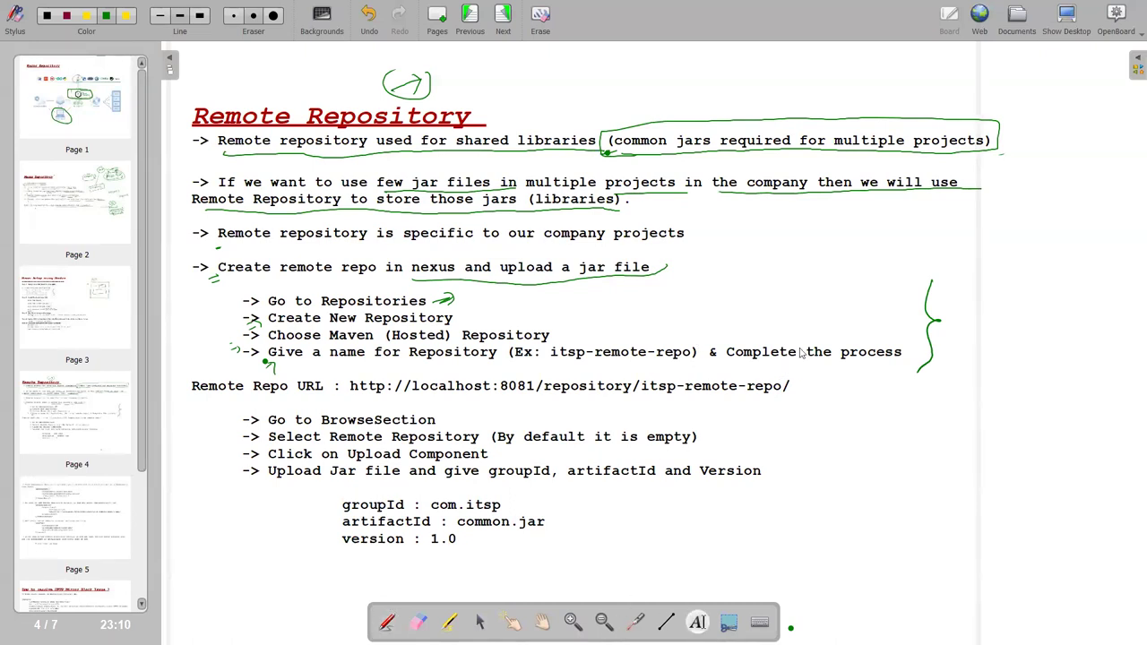
{"action": "left_click", "coordinate": [814, 266]}
{"action": "left_click", "coordinate": [576, 538]}
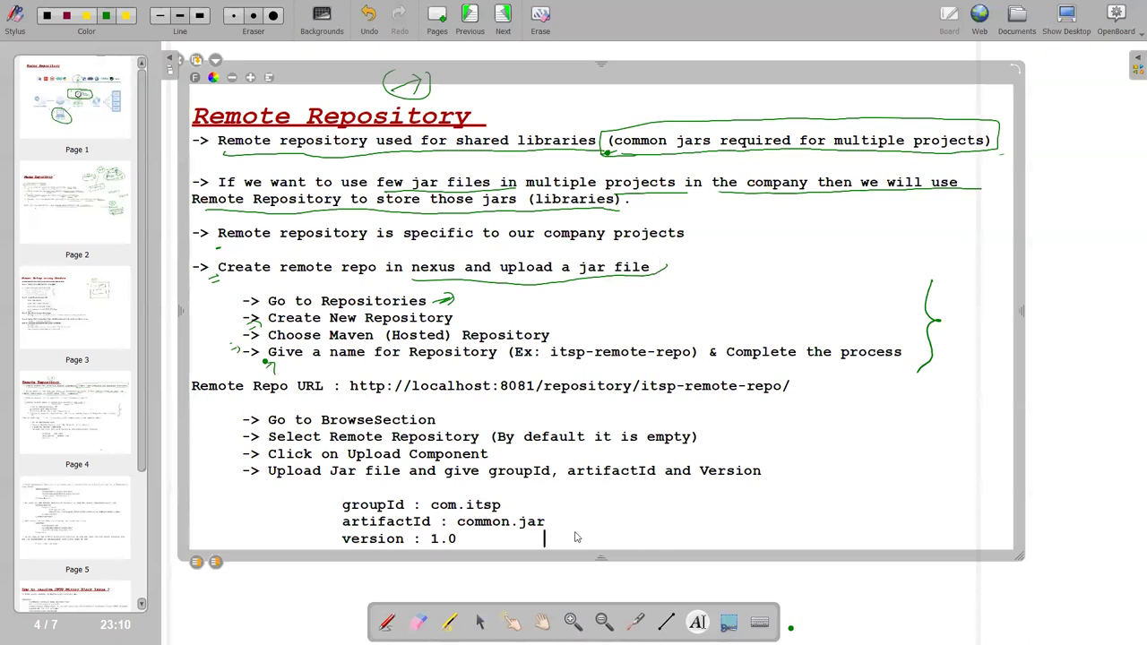
{"action": "left_click_drag", "start_coordinate": [577, 537], "coordinate": [660, 520]}
{"action": "left_click", "coordinate": [882, 465]}
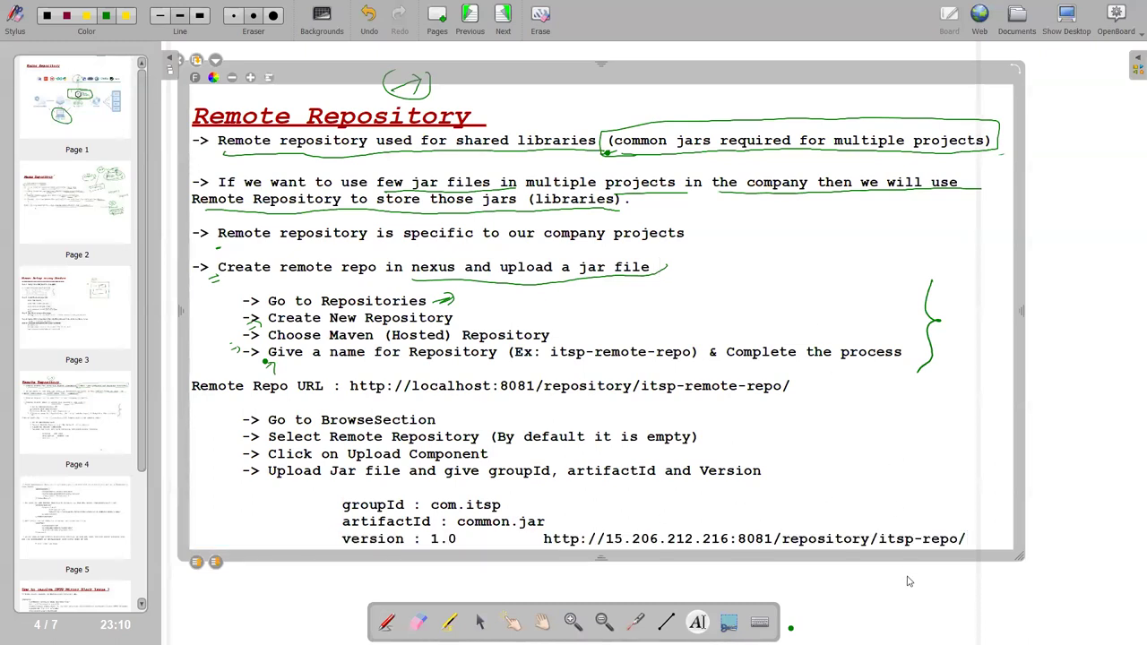
{"action": "key", "text": "Escape"}
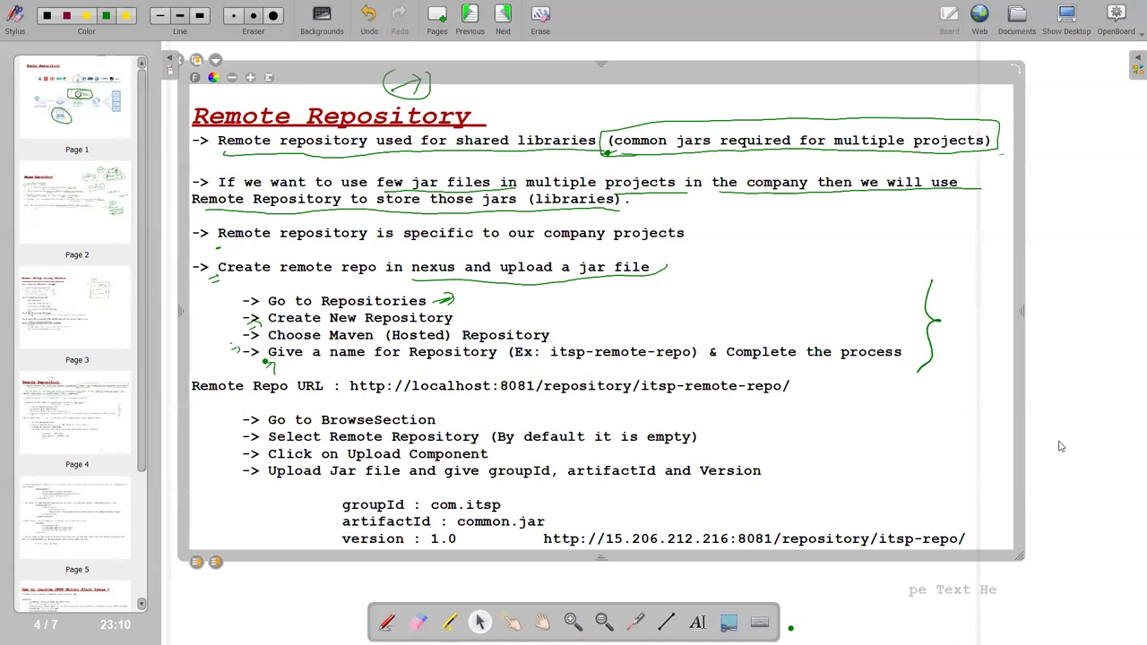
{"action": "left_click", "coordinate": [1061, 448]}
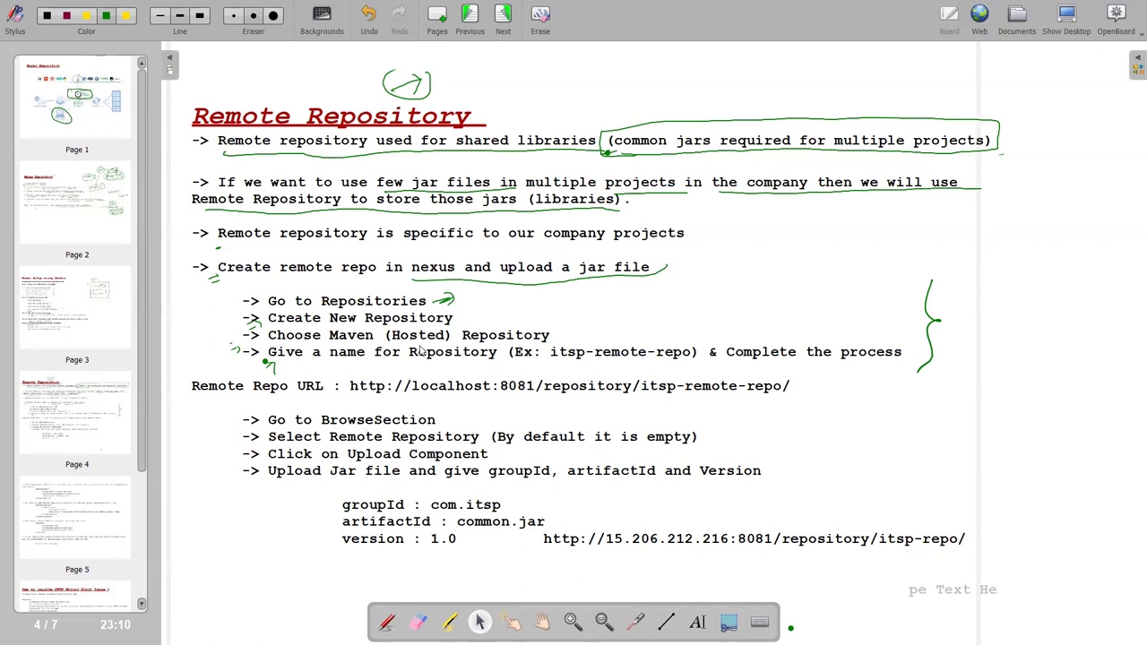
Tick the Go to BrowseSection, Select Remote Repository and Upload Component steps in green.
{"action": "left_click", "coordinate": [387, 621]}
{"action": "left_click_drag", "start_coordinate": [457, 417], "coordinate": [472, 404]}
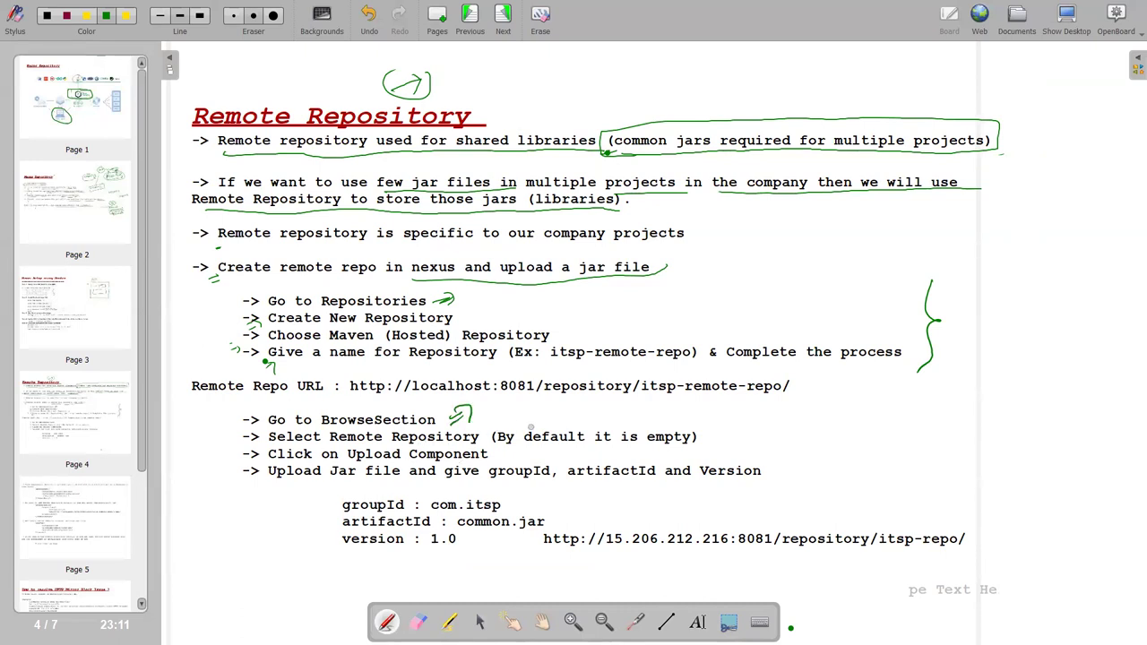
{"action": "left_click_drag", "start_coordinate": [596, 428], "coordinate": [616, 421]}
{"action": "left_click_drag", "start_coordinate": [498, 450], "coordinate": [513, 451]}
{"action": "key", "text": "alt+Tab"}
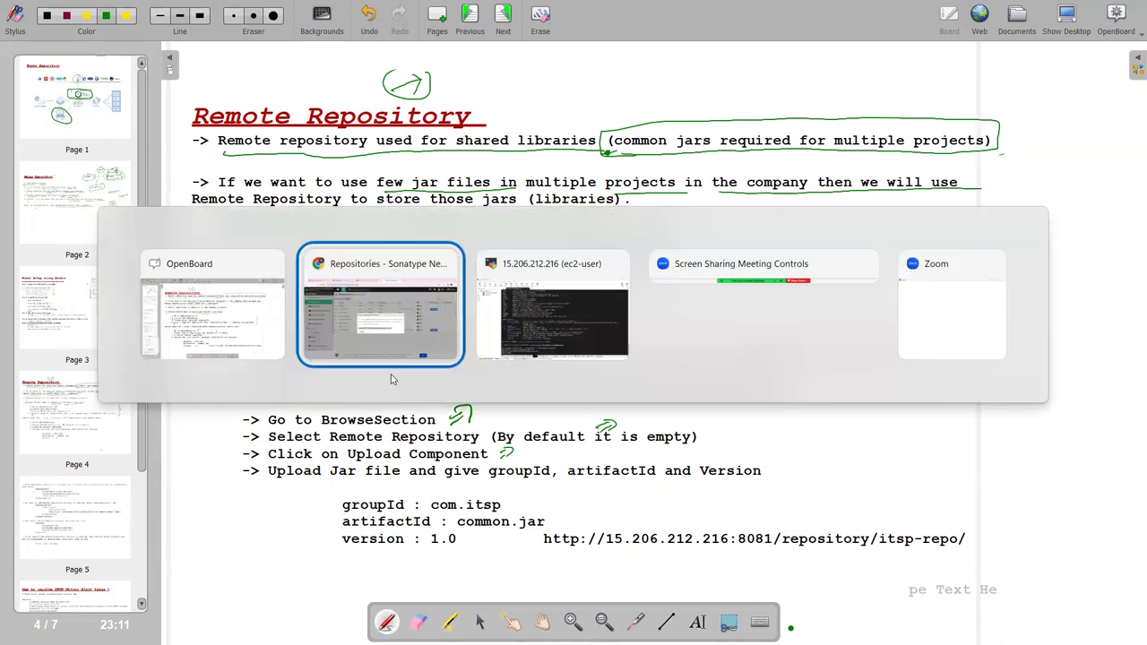
Show the desktop with the 3-consumer-app-webclint-v1 jar, then return to the Nexus browser window.
{"action": "key", "text": "super+d"}
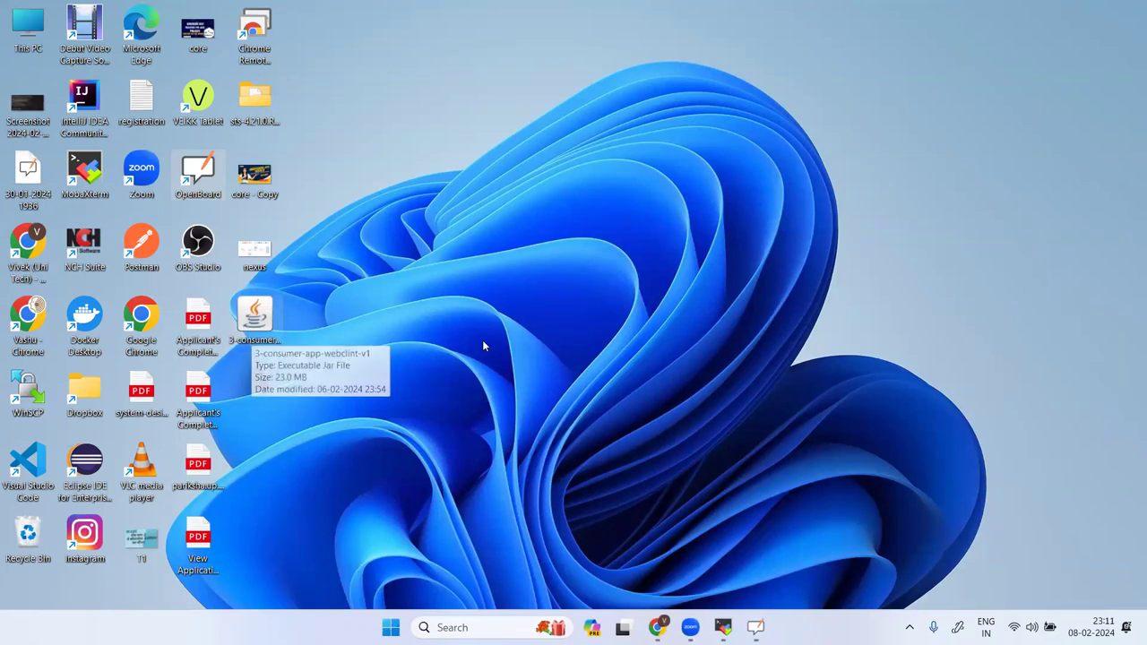
{"action": "mouse_move", "coordinate": [656, 627]}
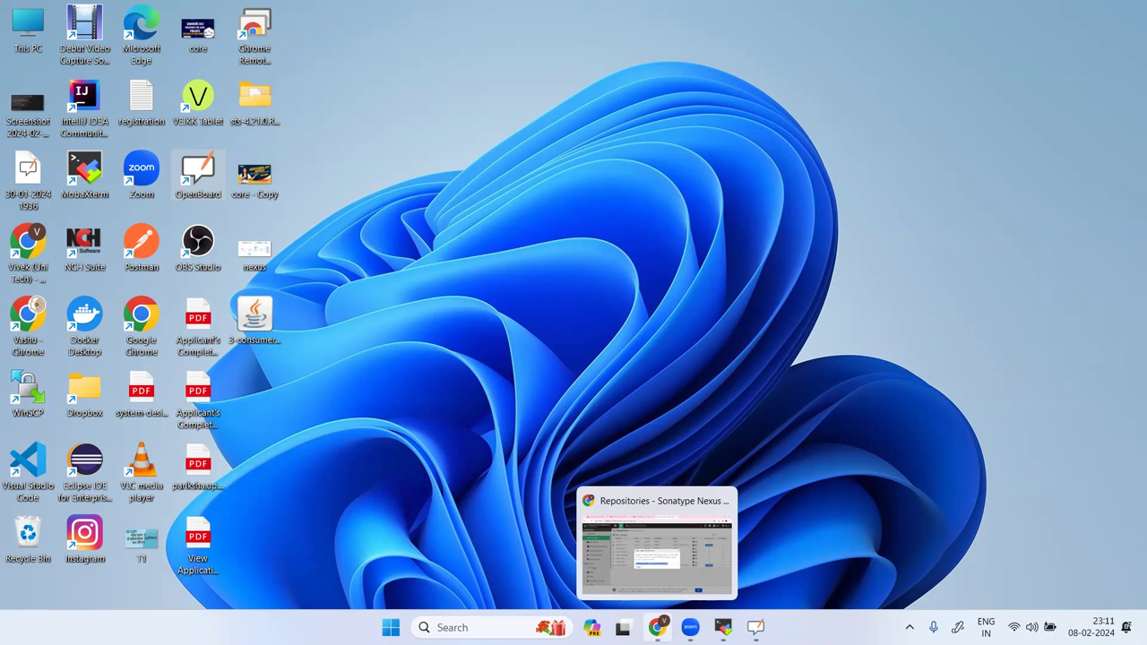
{"action": "left_click", "coordinate": [656, 548]}
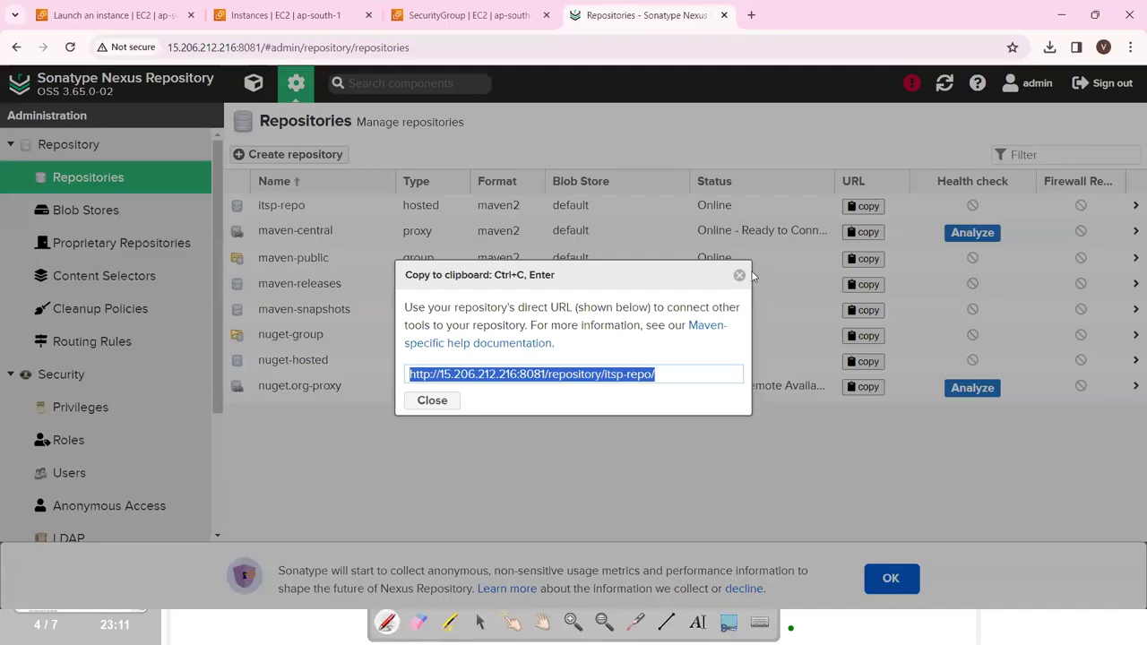
Browse into itsp-repo, start Upload component, and open the file chooser for the asset.
{"action": "left_click", "coordinate": [739, 276]}
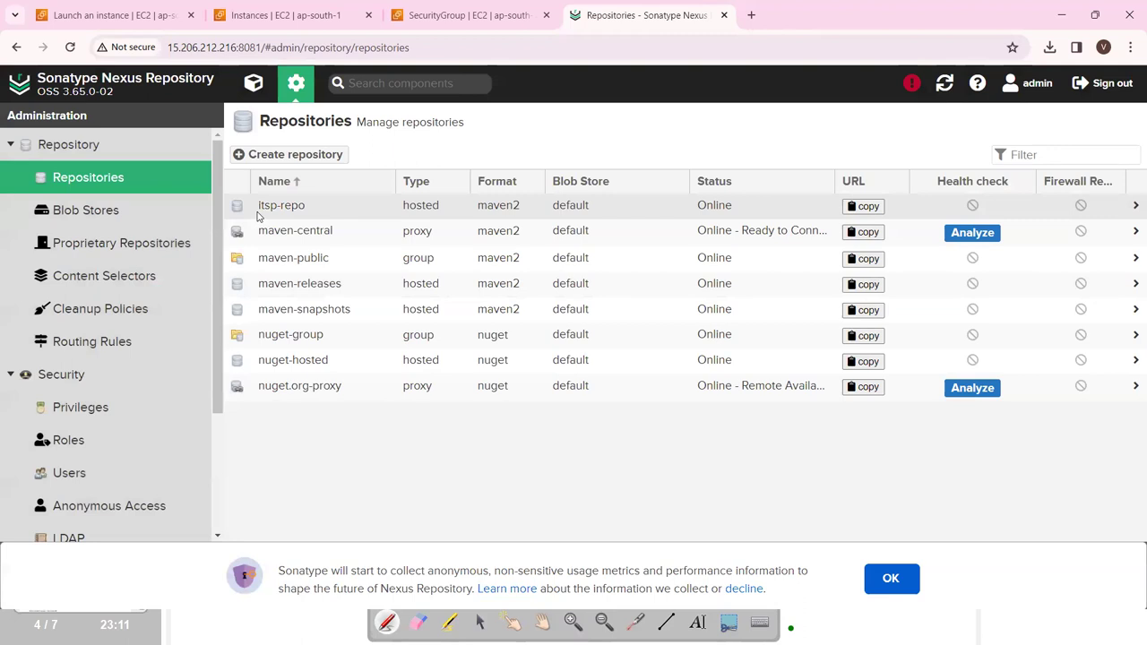
{"action": "left_click", "coordinate": [254, 85]}
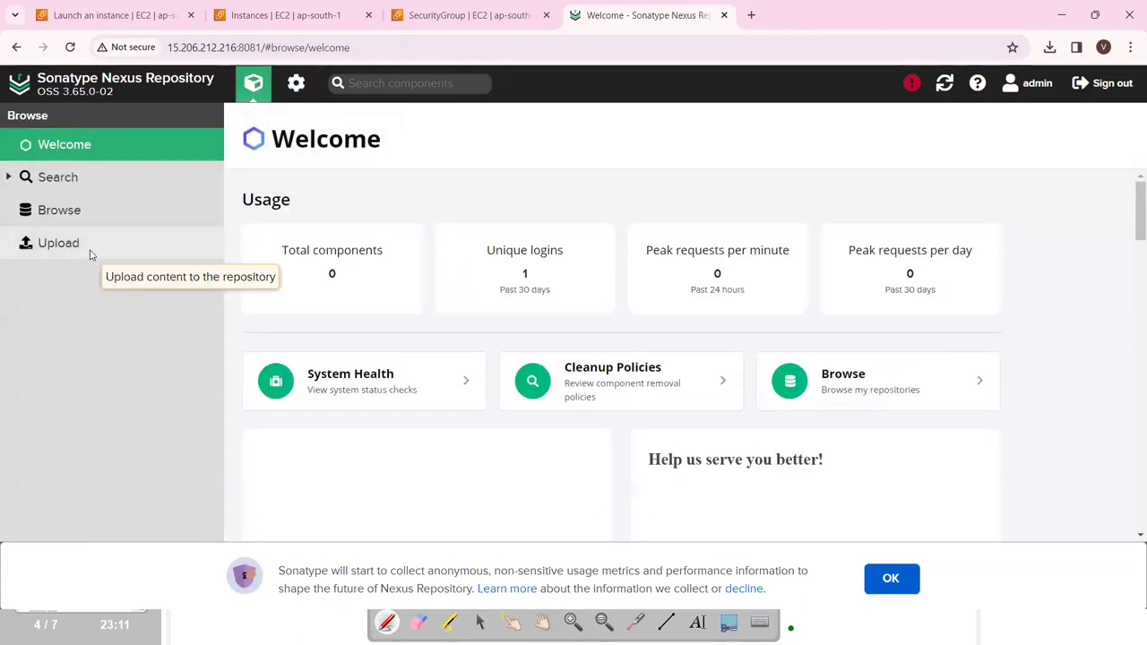
{"action": "left_click", "coordinate": [79, 218]}
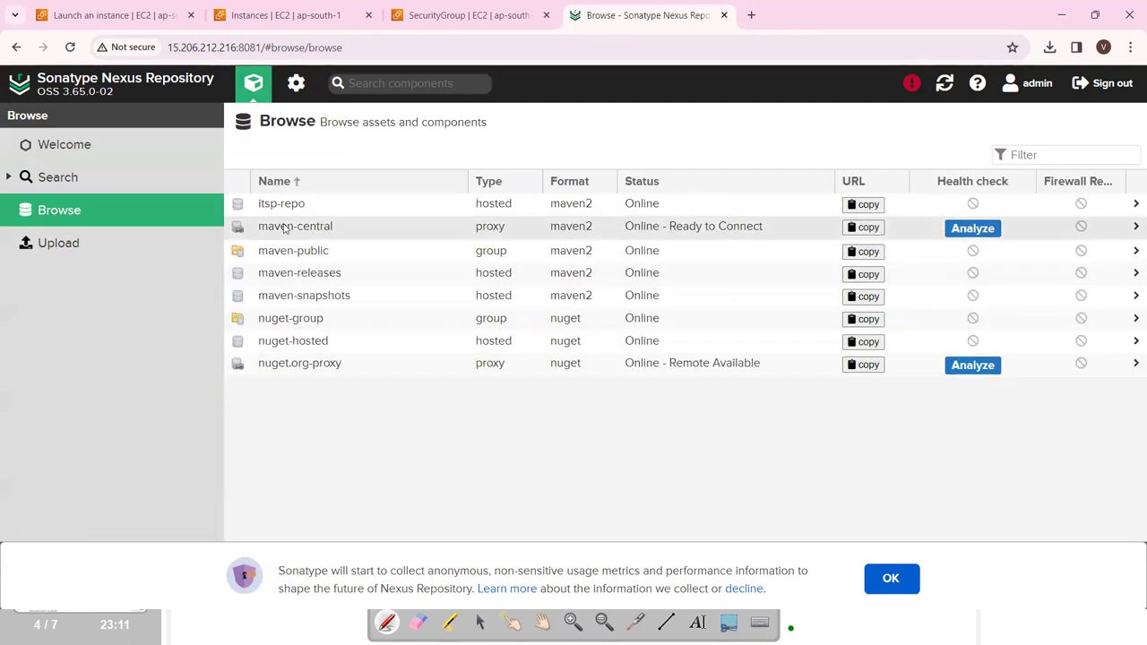
{"action": "left_click", "coordinate": [284, 204]}
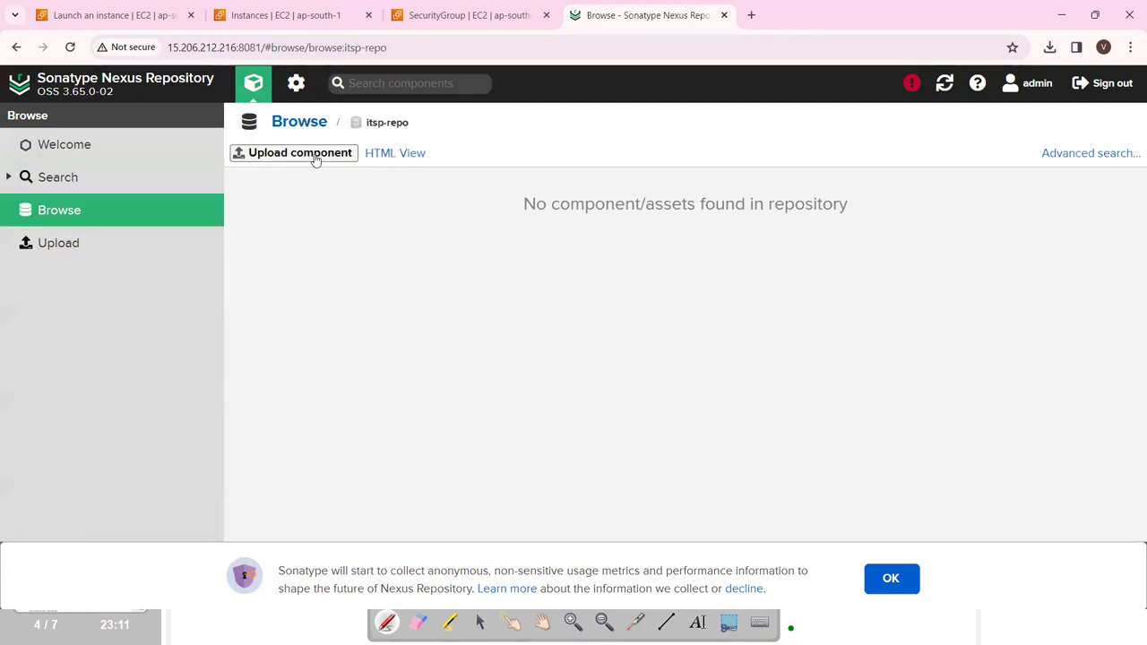
{"action": "left_click", "coordinate": [300, 153]}
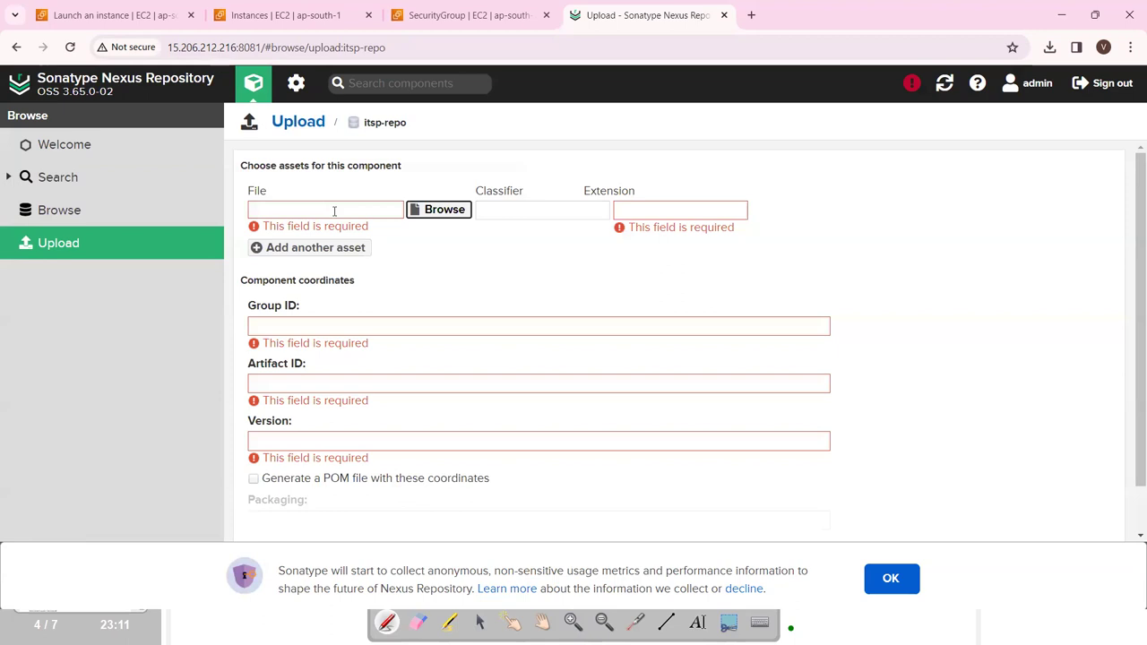
{"action": "left_click", "coordinate": [436, 209]}
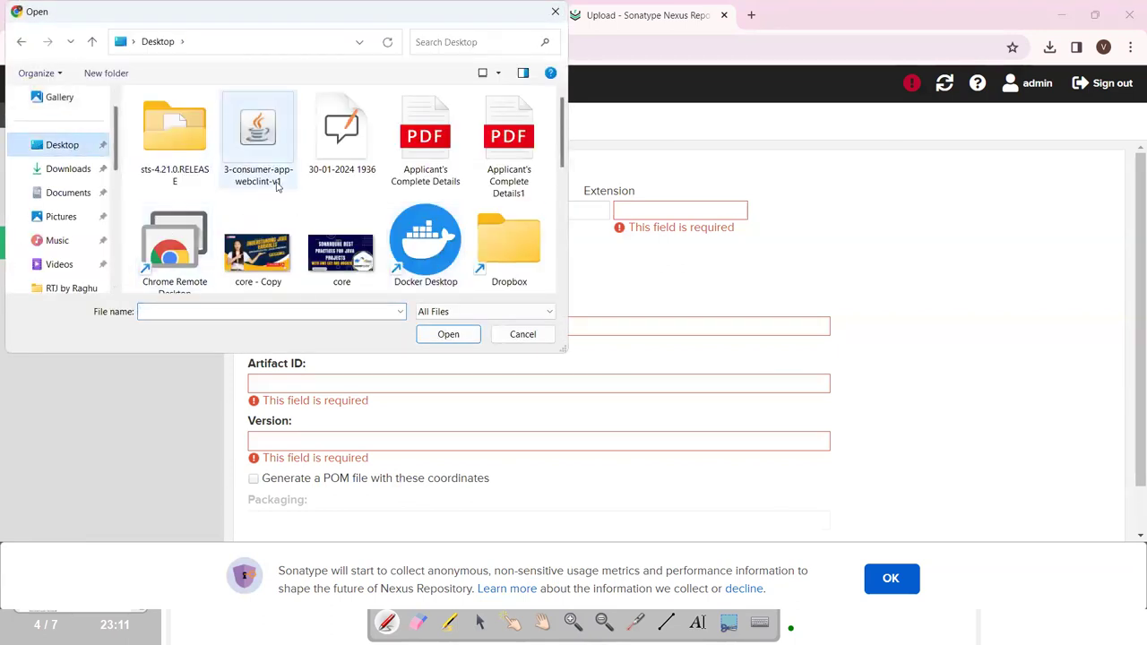
Choose the 3-consumer-app-webclint-v1 jar file and set its extension to jar.
{"action": "scroll", "coordinate": [455, 218], "scroll_direction": "down", "scroll_amount": 3}
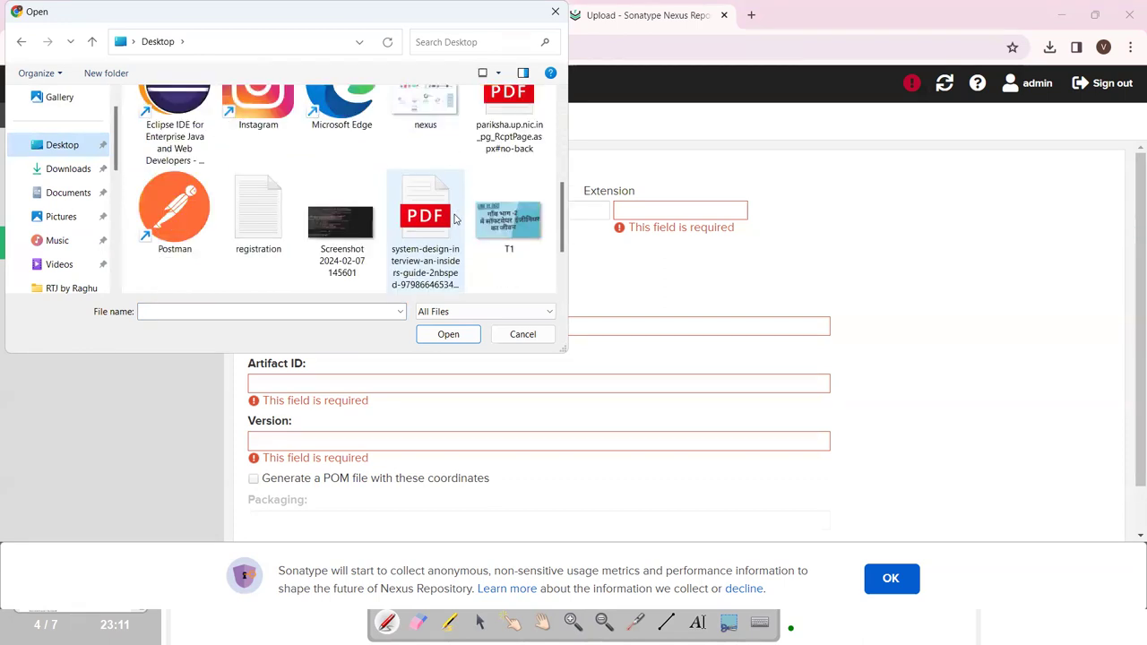
{"action": "scroll", "coordinate": [376, 242], "scroll_direction": "up", "scroll_amount": 3}
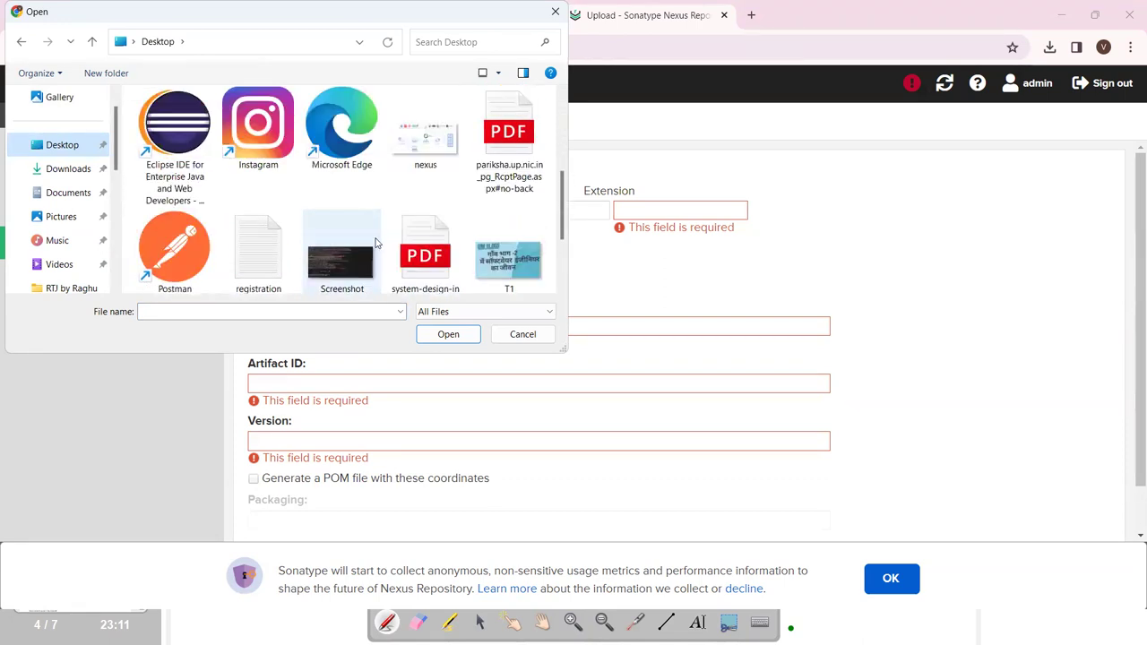
{"action": "scroll", "coordinate": [376, 242], "scroll_direction": "up", "scroll_amount": 1}
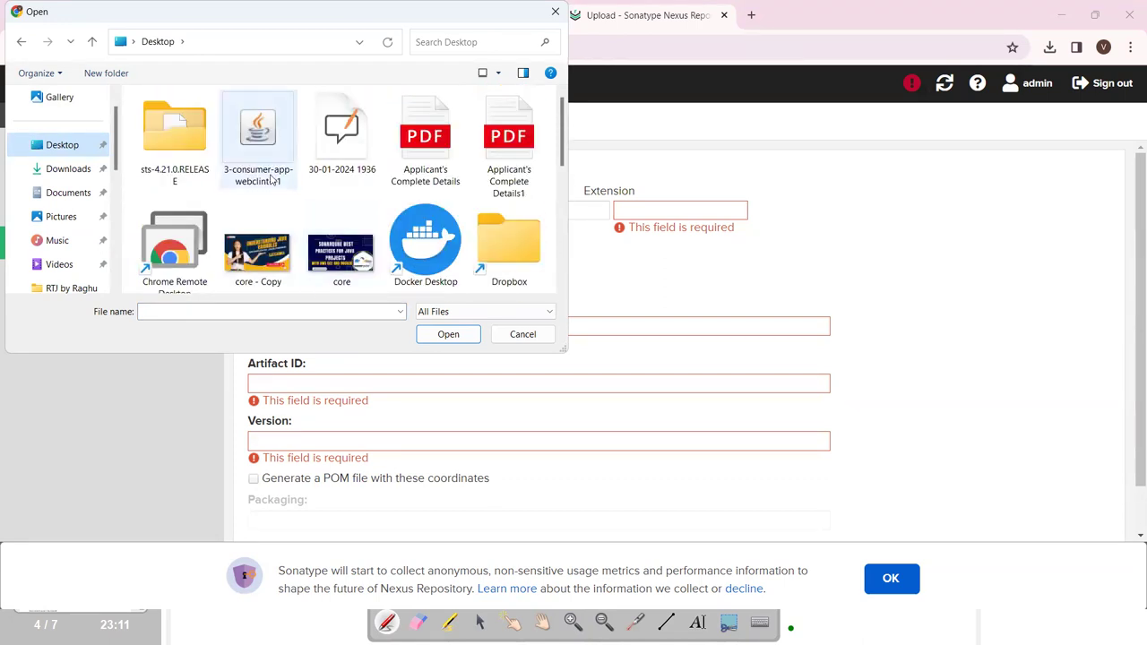
{"action": "left_click", "coordinate": [259, 139]}
{"action": "left_click", "coordinate": [457, 337]}
{"action": "left_click", "coordinate": [628, 207]}
{"action": "type", "text": "jar"}
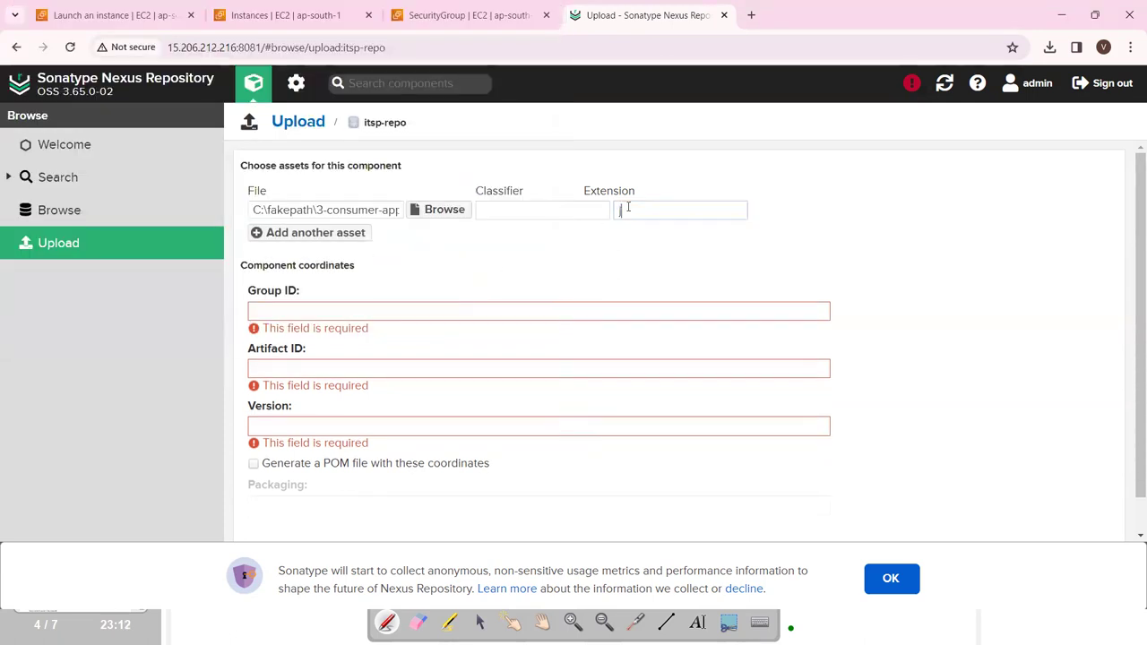
Set the Group ID to itsp and the Artifact ID to com.itsp.
{"action": "left_click", "coordinate": [363, 312]}
{"action": "type", "text": "com.itsp"}
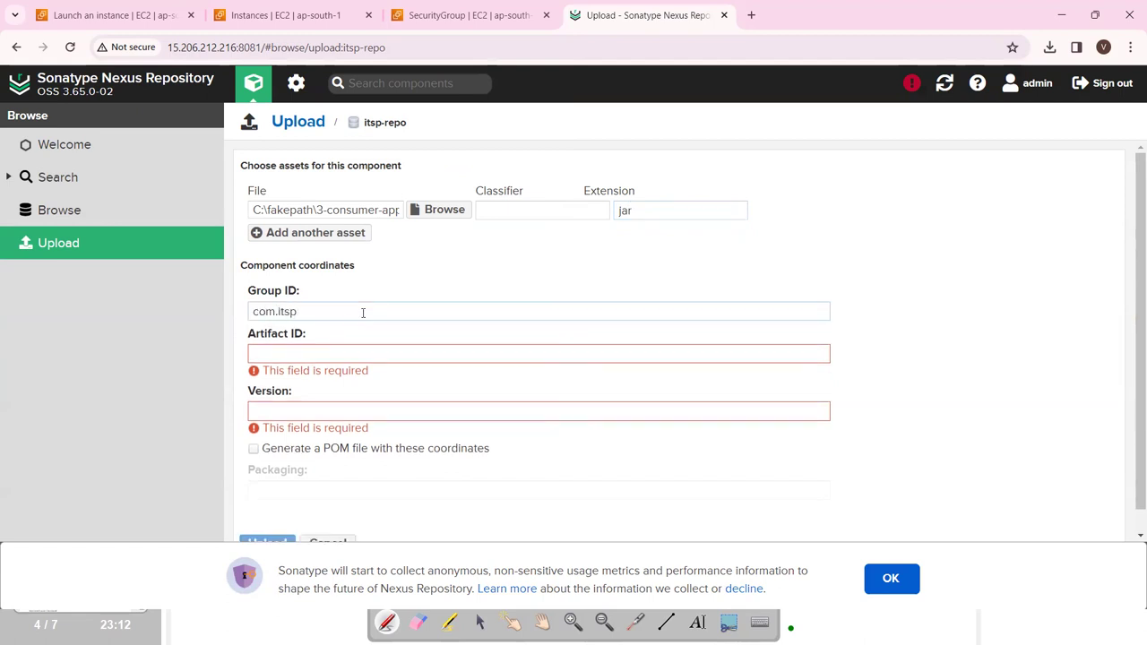
{"action": "left_click", "coordinate": [340, 355]}
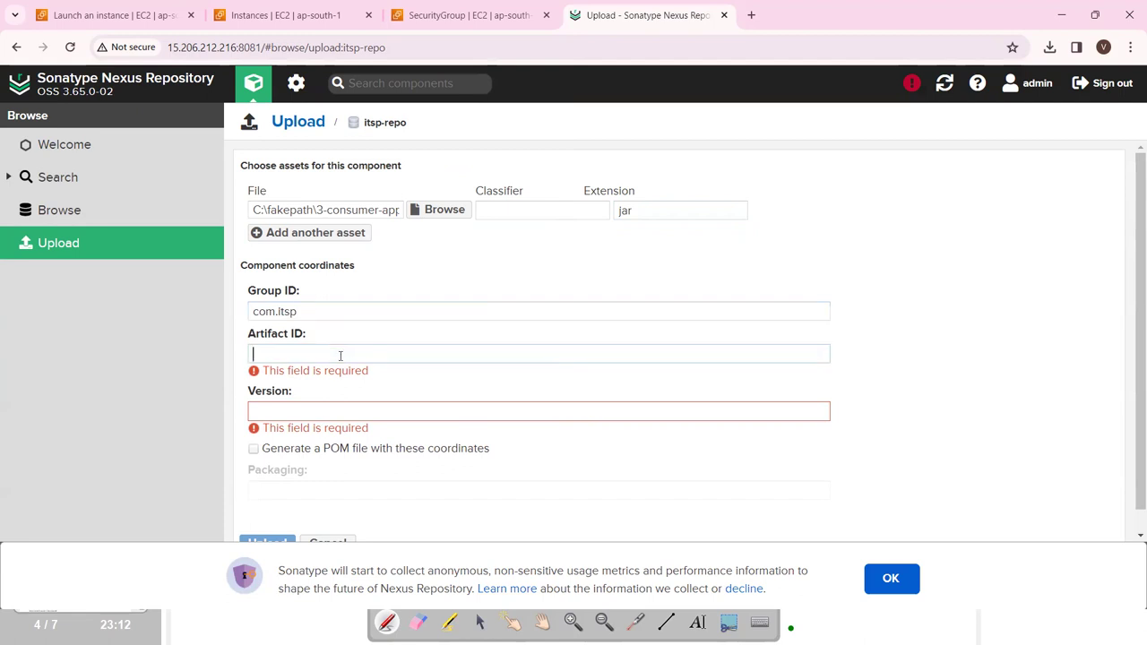
{"action": "type", "text": "com"}
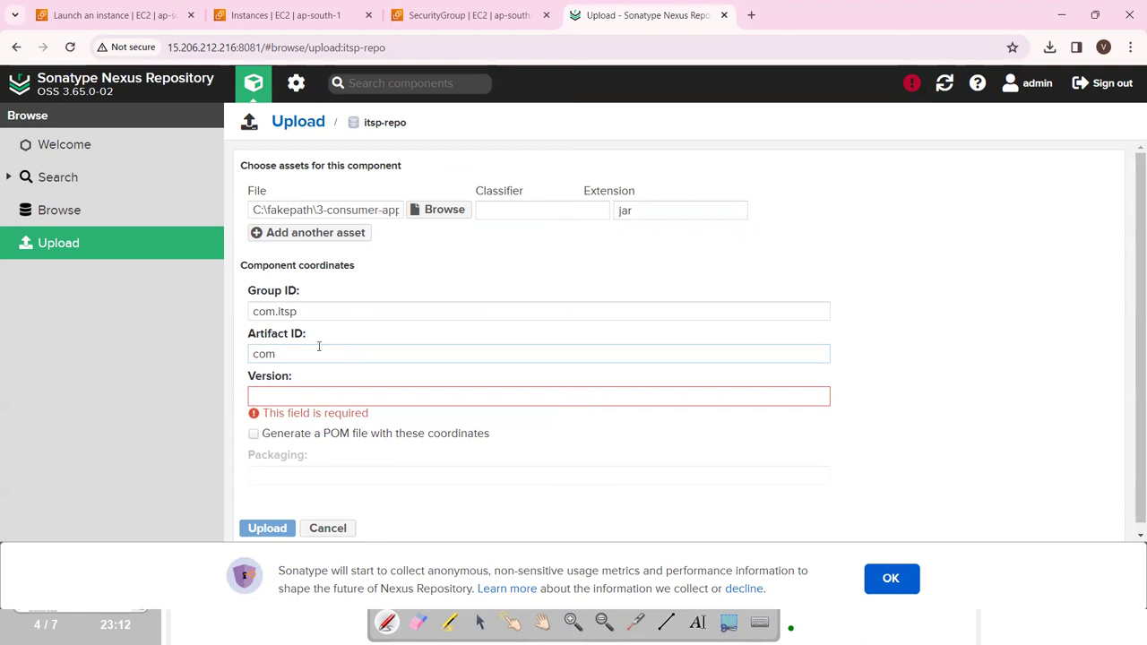
{"action": "left_click_drag", "start_coordinate": [301, 311], "coordinate": [251, 311]}
{"action": "key", "text": "BackSpace"}
{"action": "type", "text": "com"}
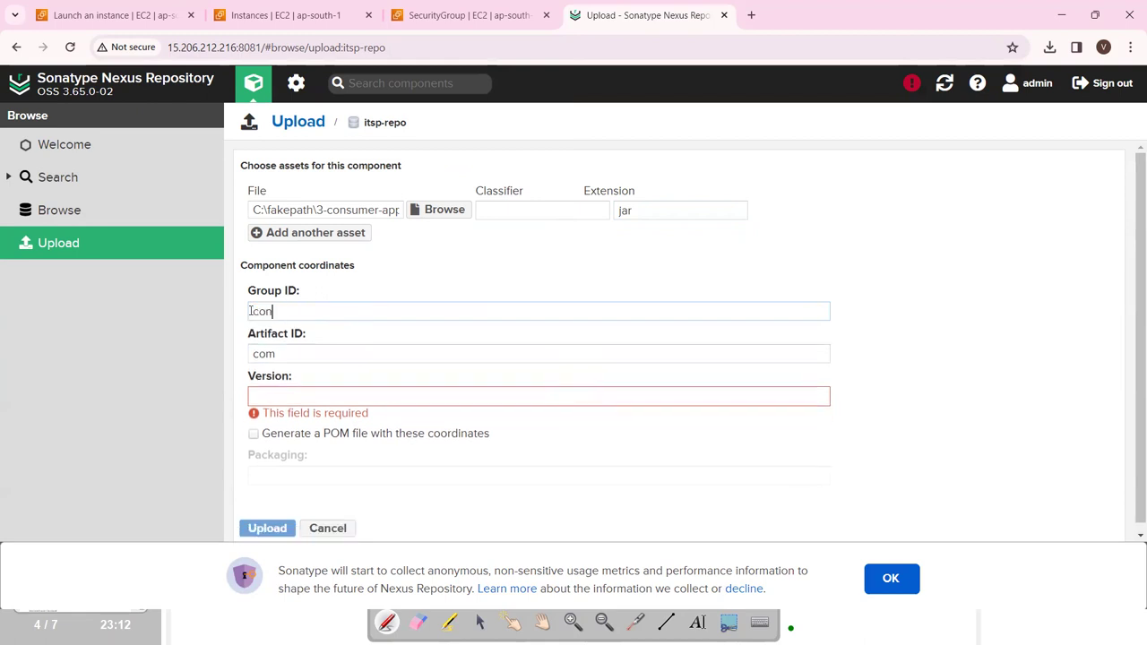
{"action": "key", "text": "BackSpace"}
{"action": "key", "text": "BackSpace"}
{"action": "key", "text": "BackSpace"}
{"action": "type", "text": "itsp"}
{"action": "left_click", "coordinate": [277, 356]}
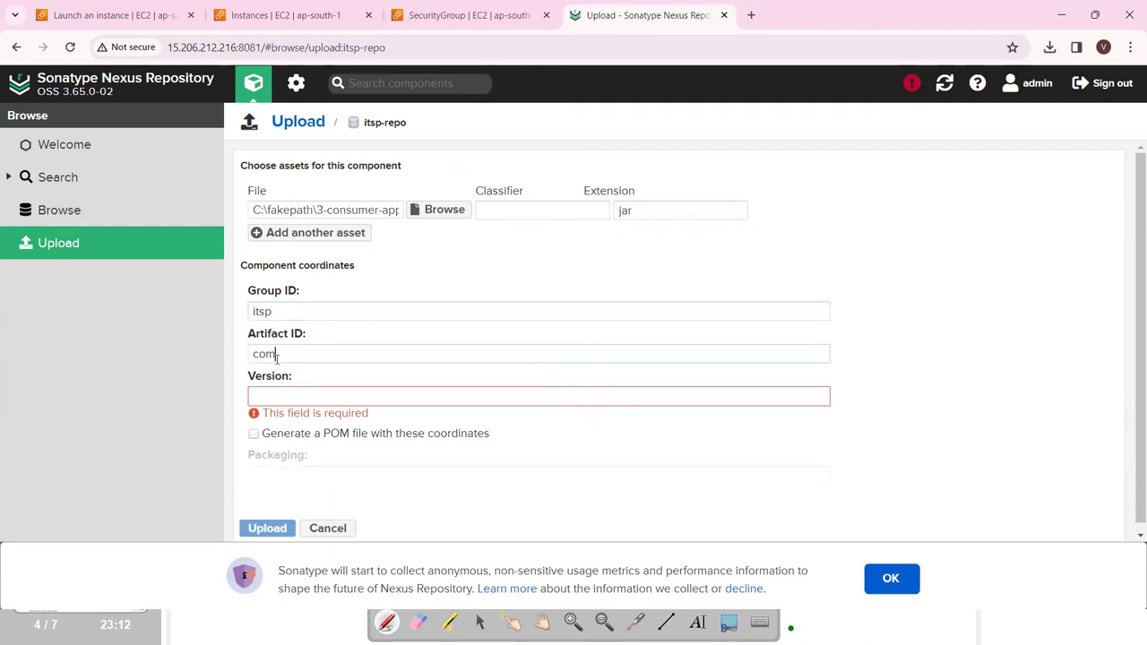
{"action": "type", "text": ".itsp"}
Enter version 1.0 and upload the jar to itsp-repo.
{"action": "left_click", "coordinate": [276, 394]}
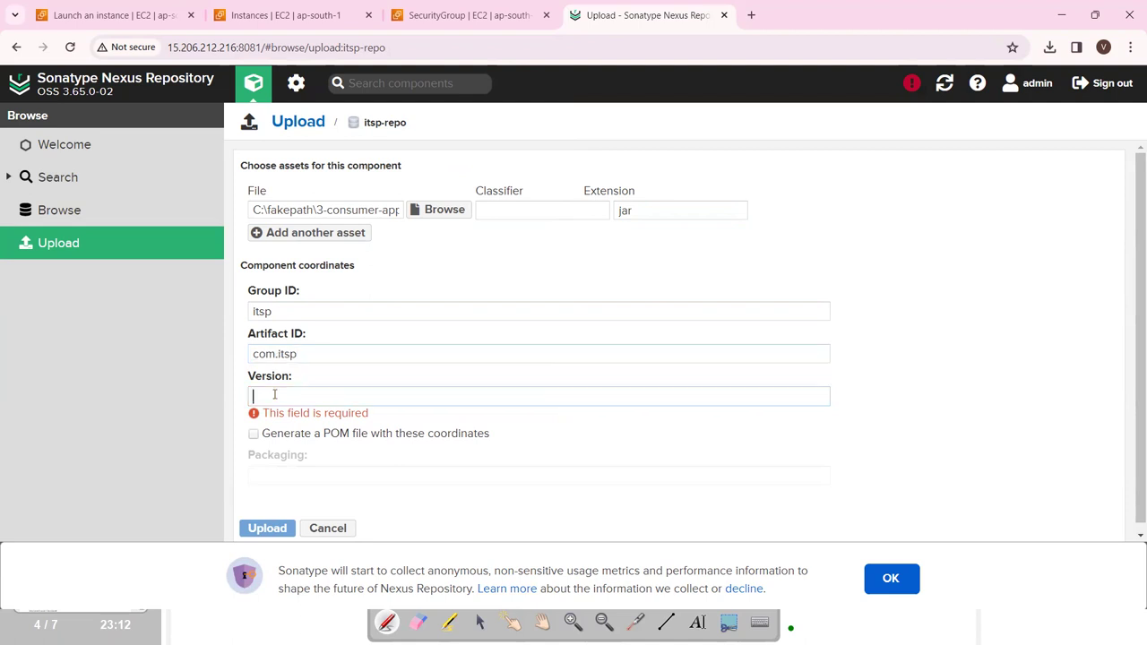
{"action": "type", "text": "1.0"}
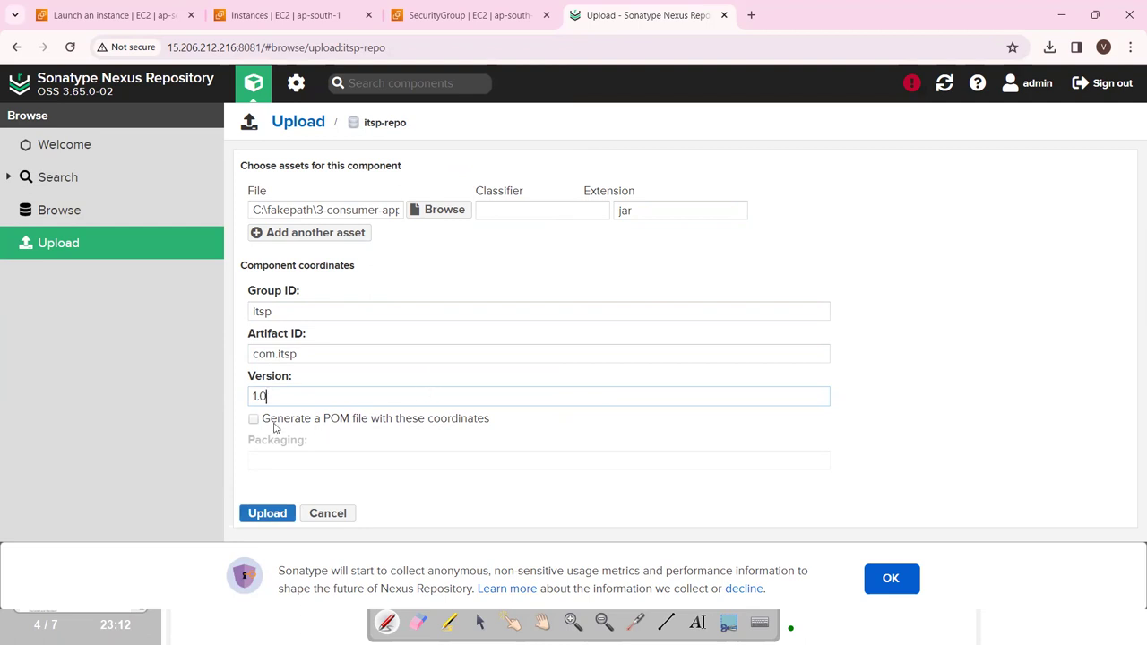
{"action": "left_click", "coordinate": [266, 514]}
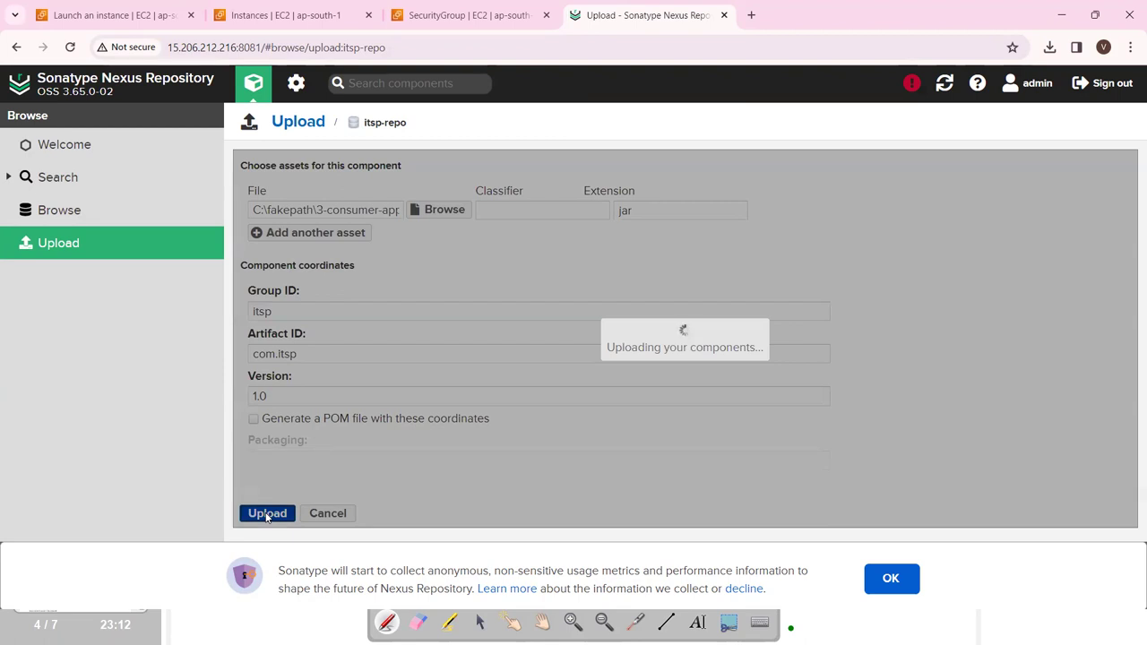
Glance at the Remote Repository whiteboard notes, then dismiss the usage-metrics notice with OK.
{"action": "key", "text": "alt+Tab"}
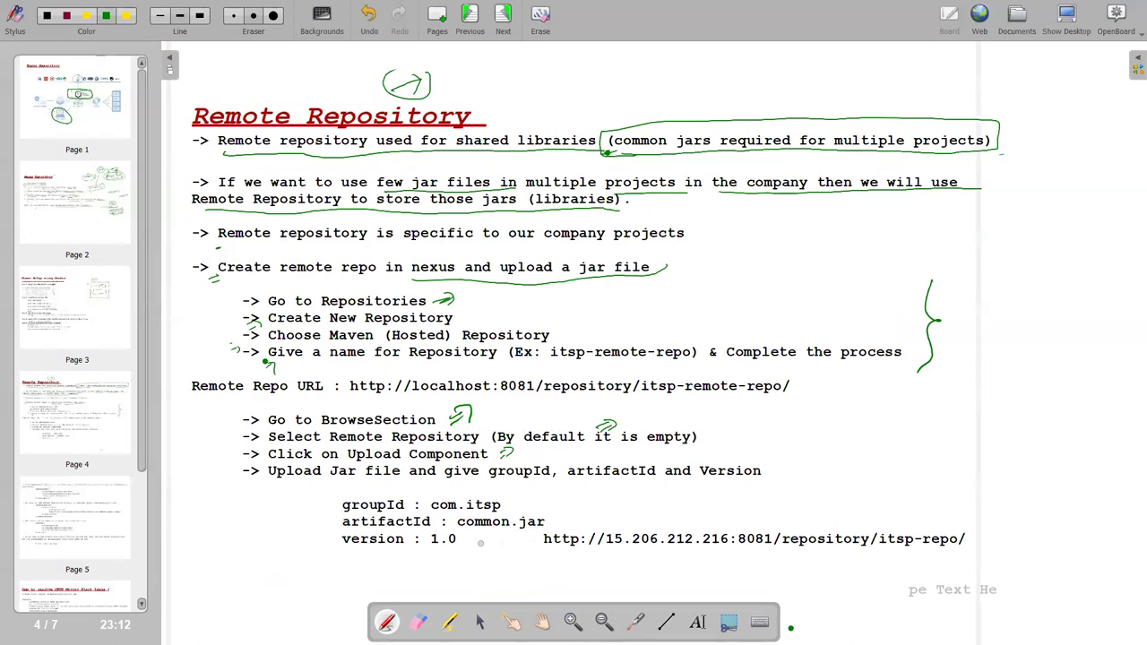
{"action": "key", "text": "alt+Tab"}
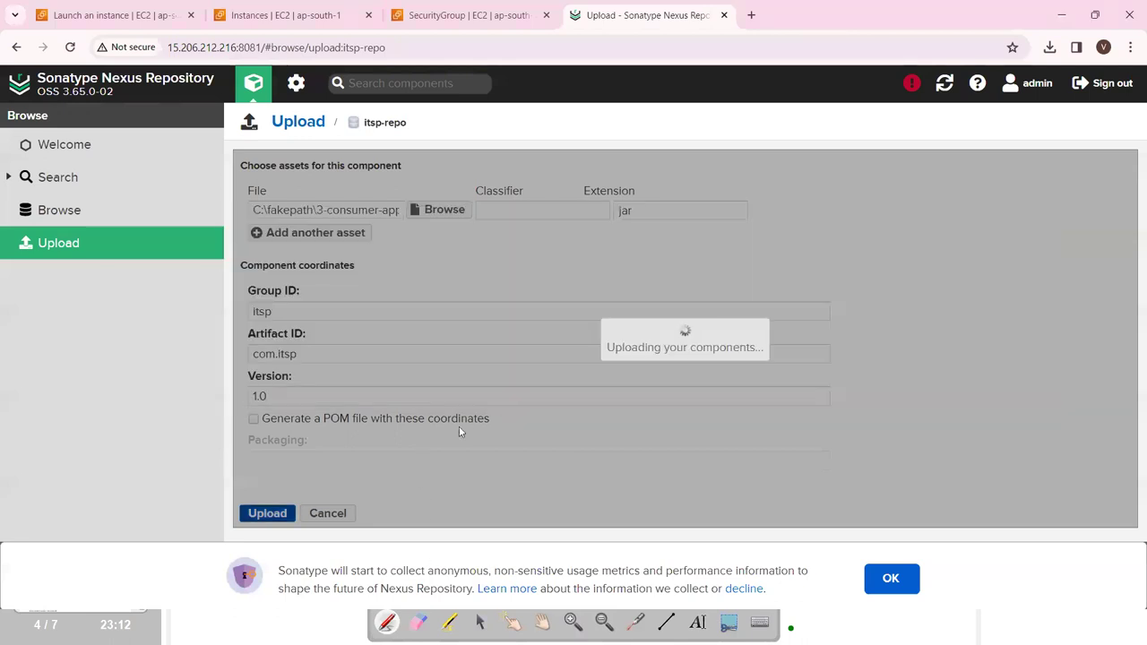
{"action": "left_click", "coordinate": [893, 591]}
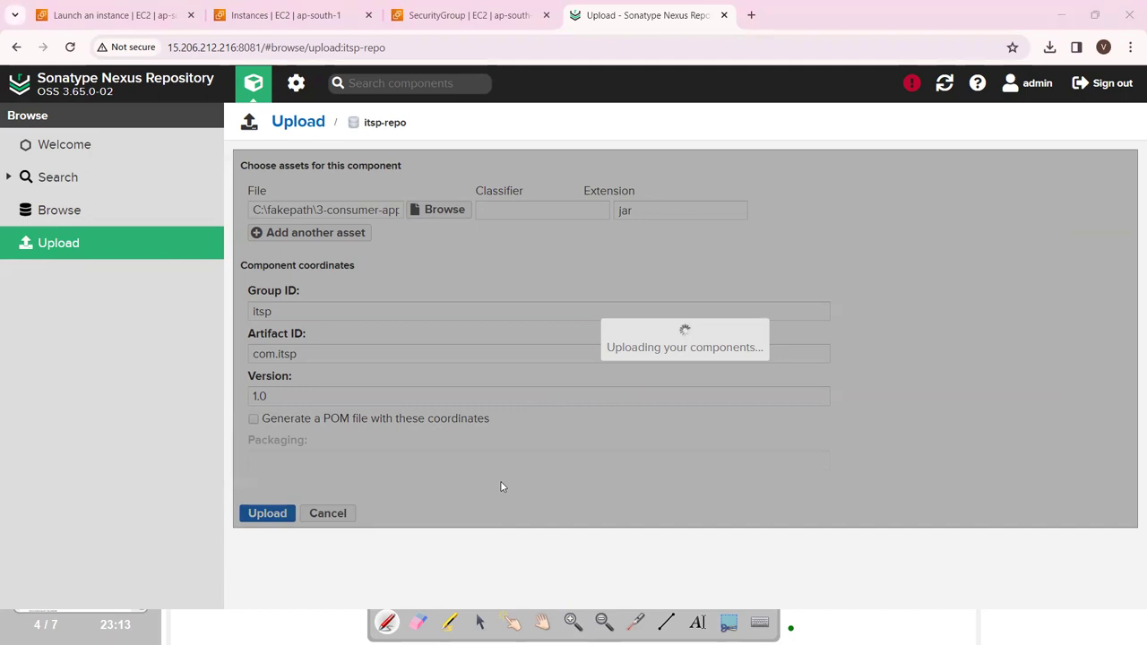
{"action": "key", "text": "ctrl+shift+h"}
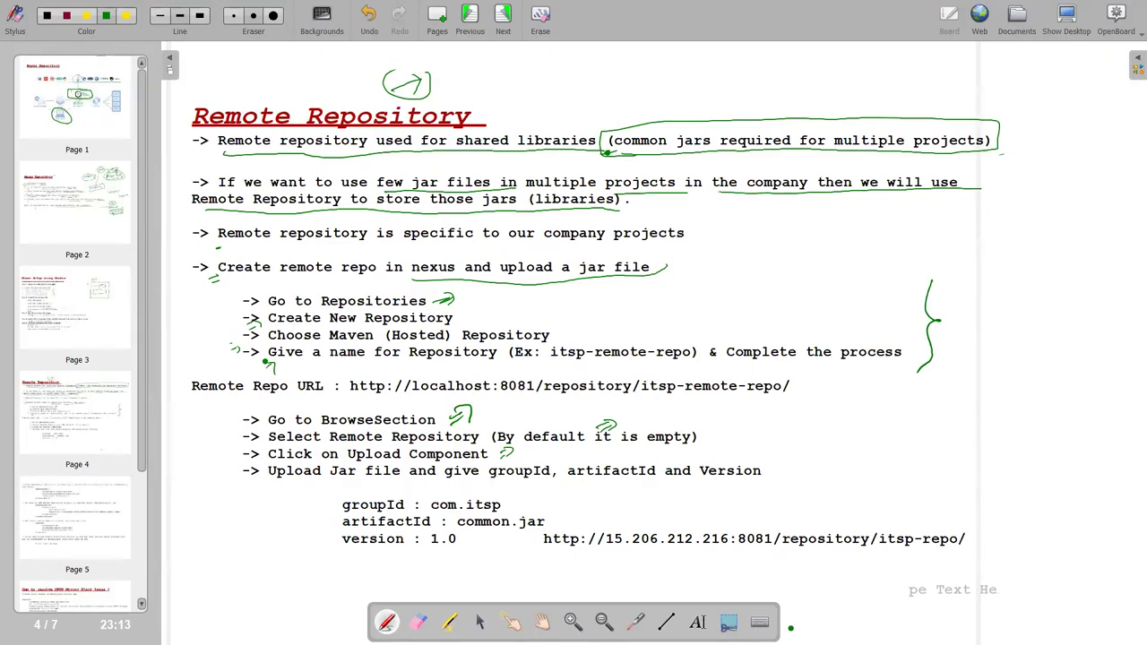
{"action": "key", "text": "ctrl+shift+h"}
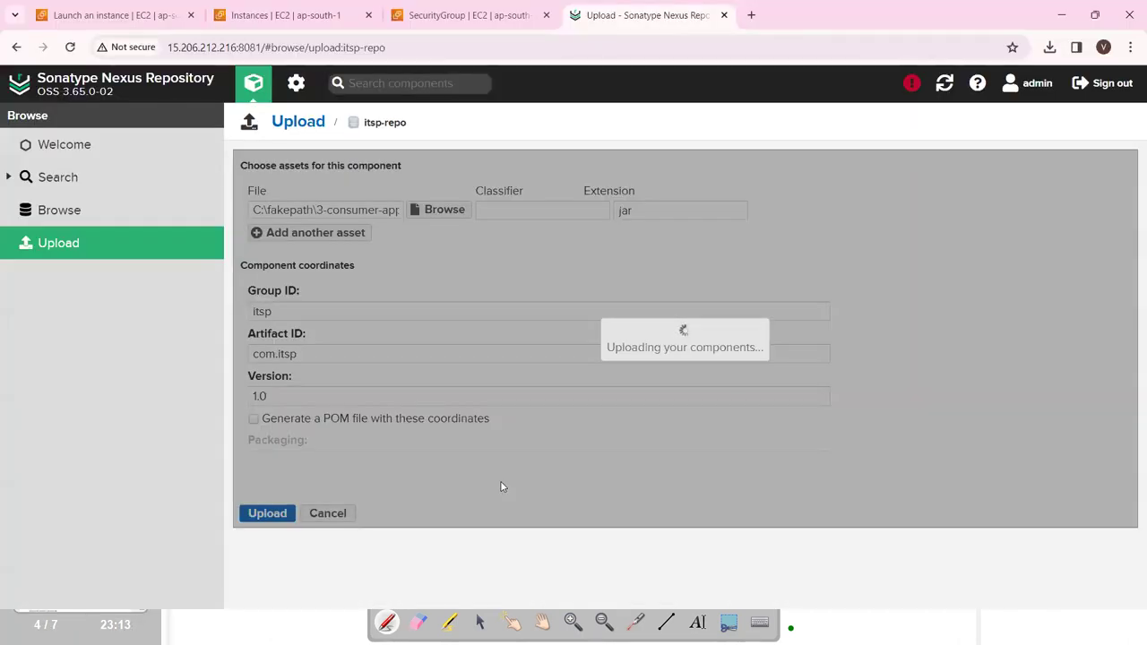
{"action": "key", "text": "alt+Tab"}
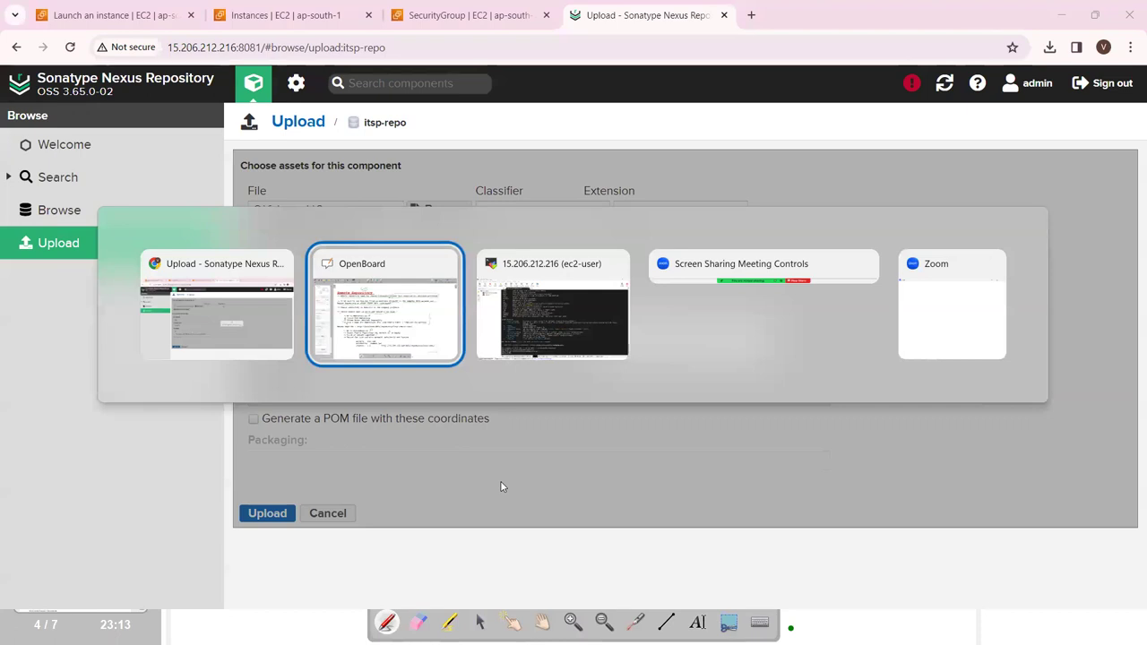
{"action": "key", "text": "Tab"}
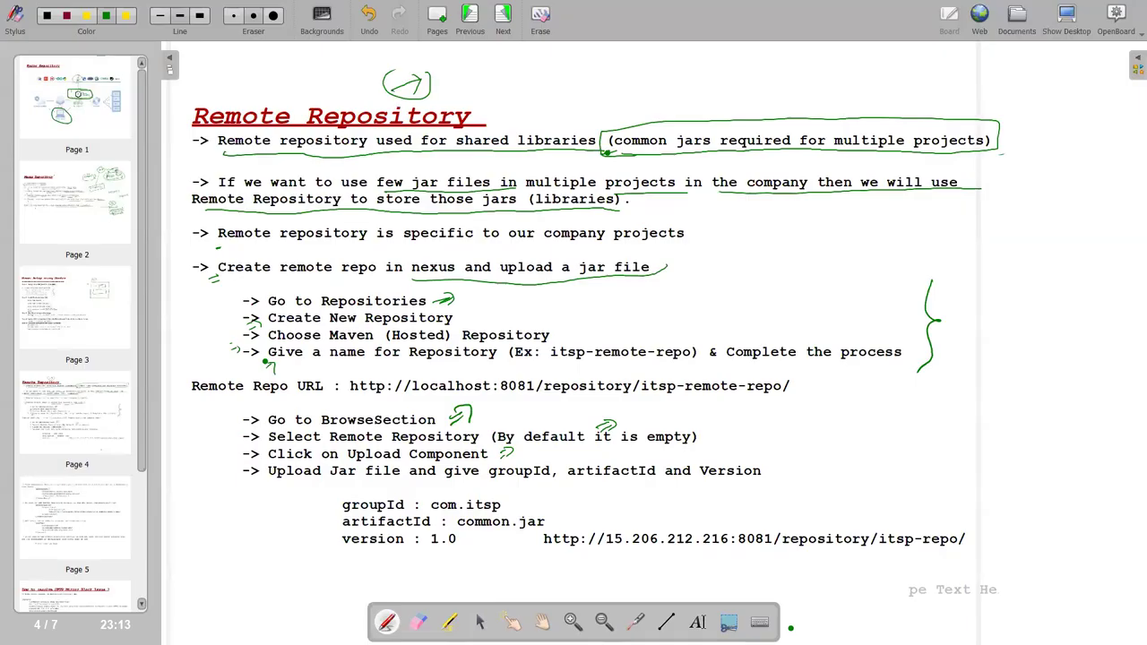
{"action": "key", "text": "super+d"}
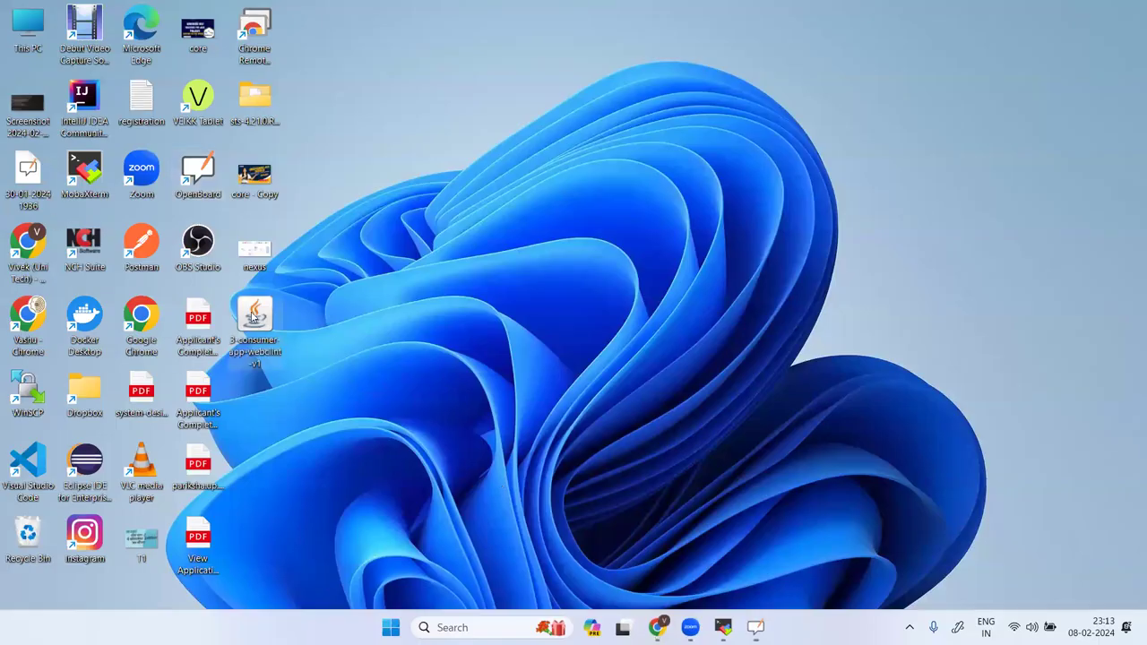
{"action": "right_click", "coordinate": [252, 346]}
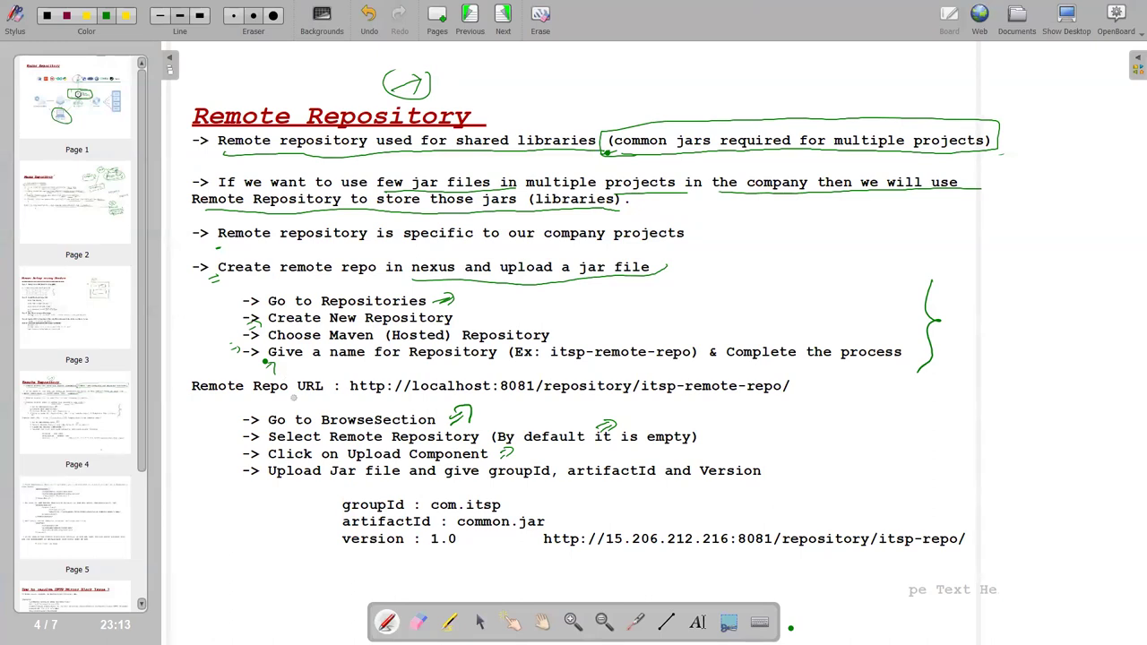
{"action": "left_click", "coordinate": [805, 320]}
{"action": "key", "text": "ctrl+shift+h"}
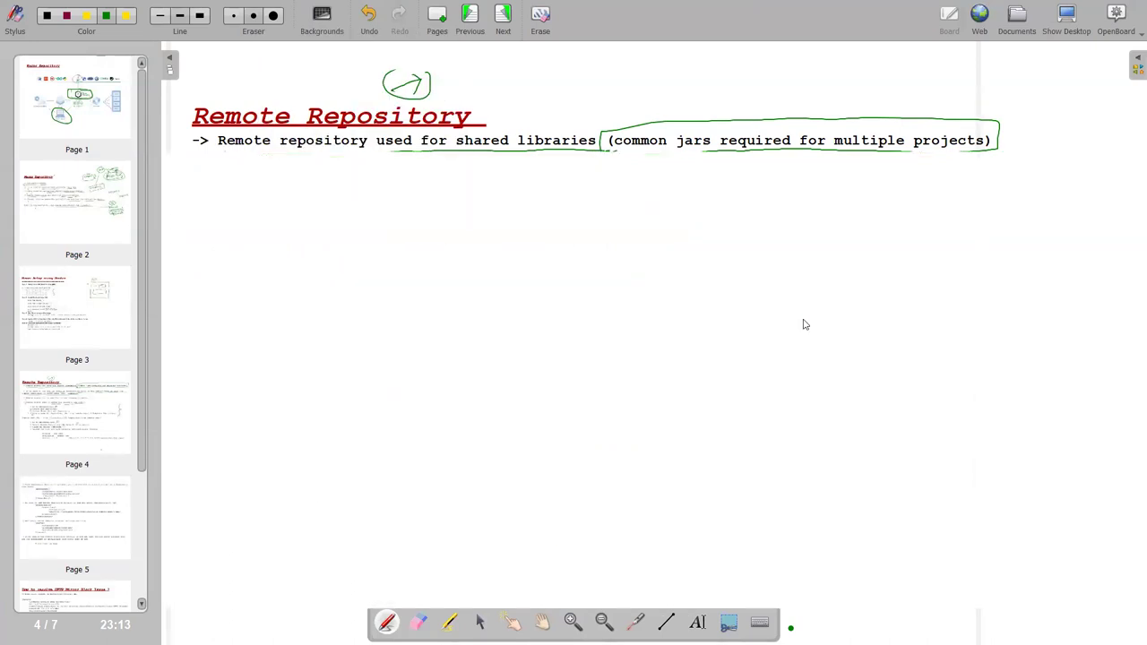
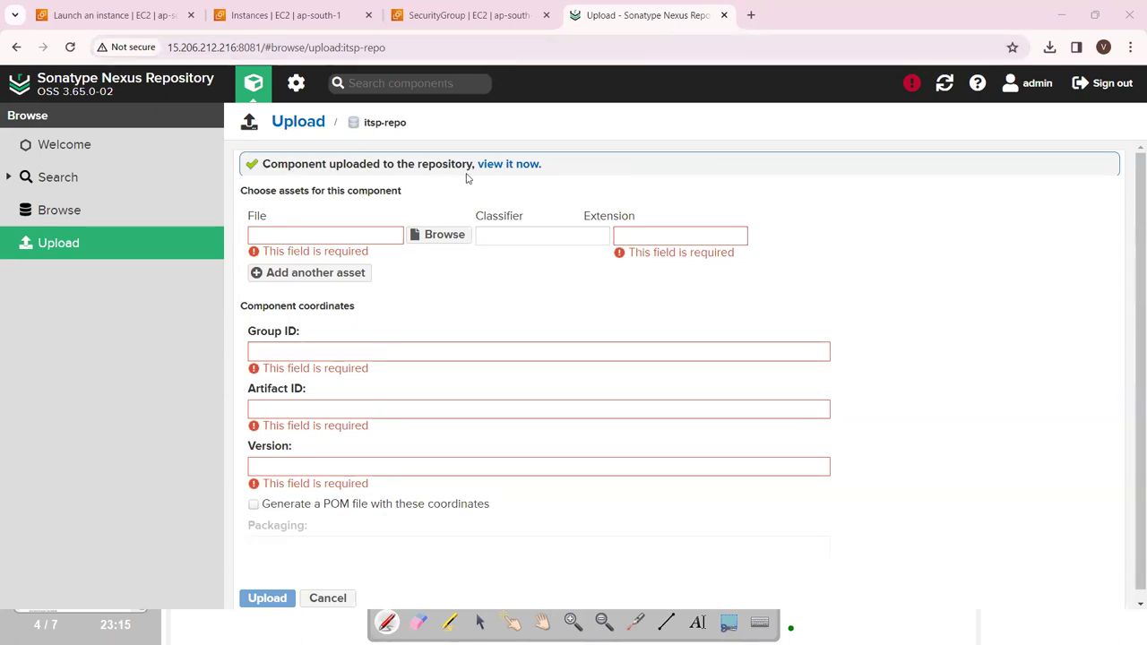
Copy the Maven dependency snippet from com.itsp-1.0.jar's Usage tab in Nexus, then return to the whiteboard notes.
{"action": "left_click", "coordinate": [510, 167]}
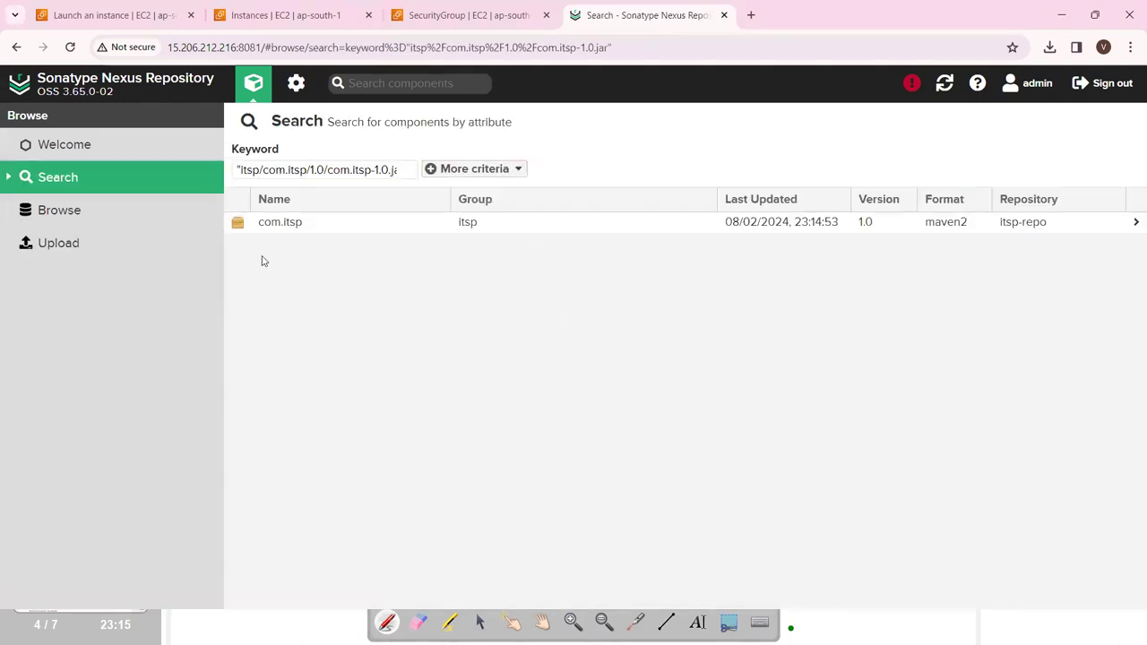
{"action": "left_click", "coordinate": [284, 224]}
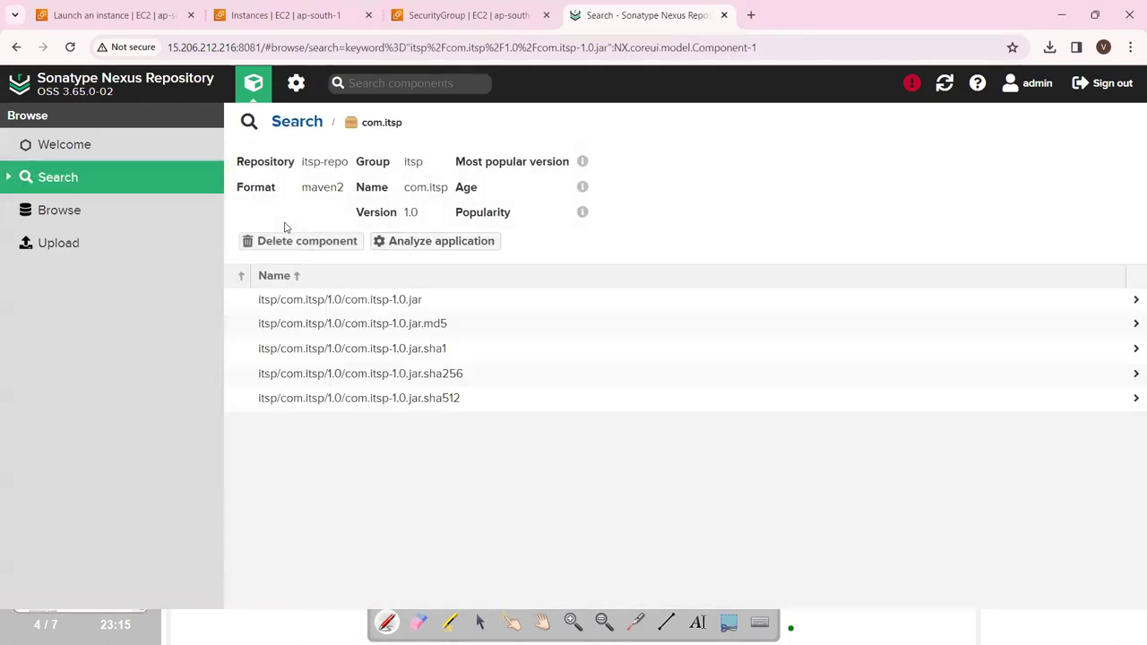
{"action": "left_click", "coordinate": [364, 301]}
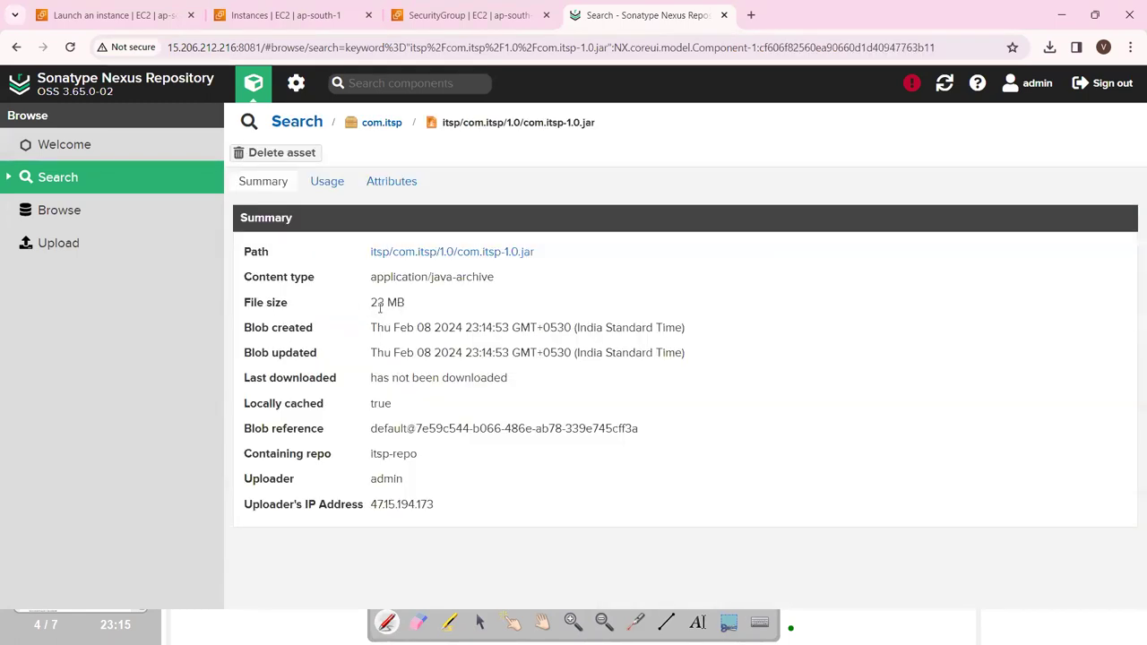
{"action": "left_click", "coordinate": [327, 183]}
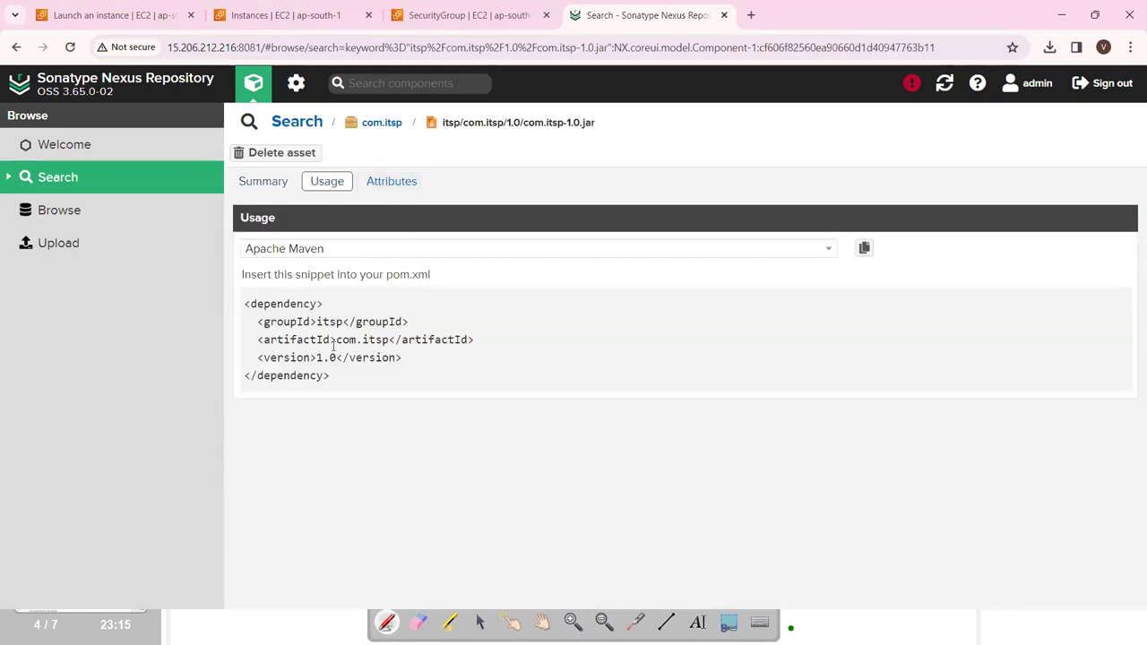
{"action": "left_click_drag", "start_coordinate": [339, 380], "coordinate": [242, 302]}
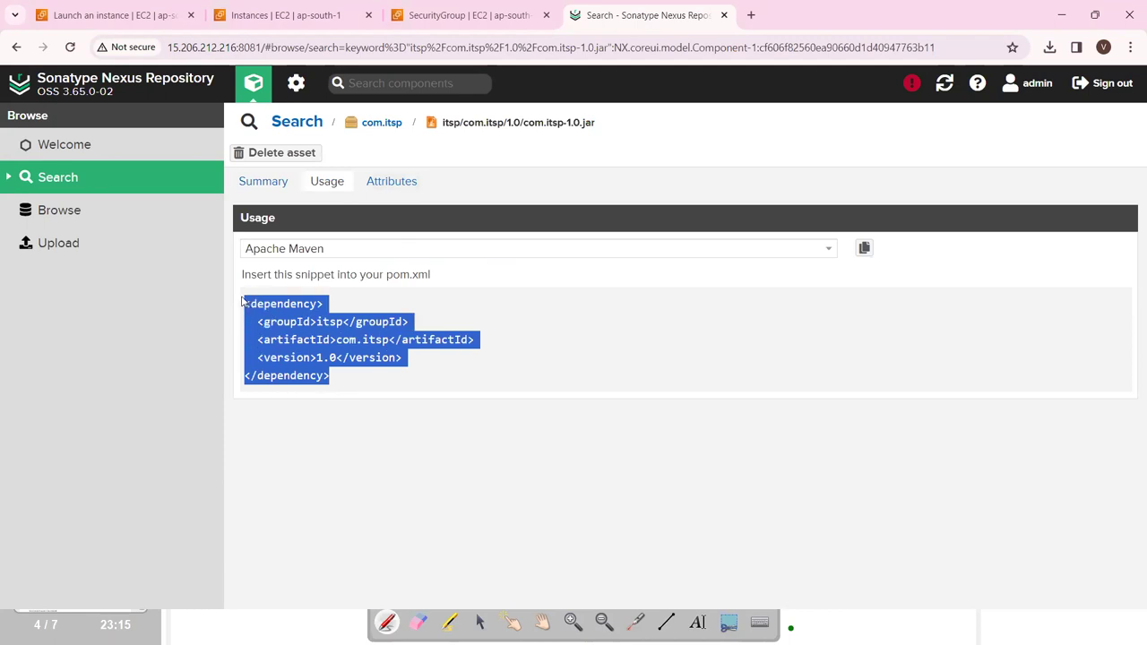
{"action": "left_click", "coordinate": [864, 248]}
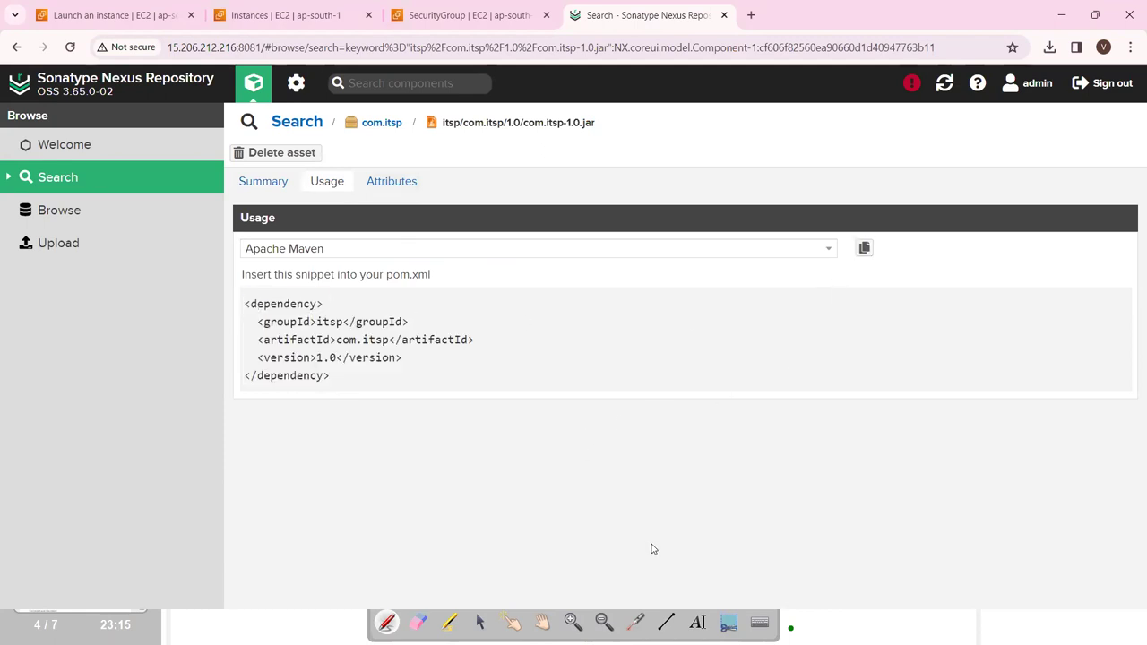
{"action": "left_click", "coordinate": [698, 622]}
{"action": "mouse_move", "coordinate": [105, 420]}
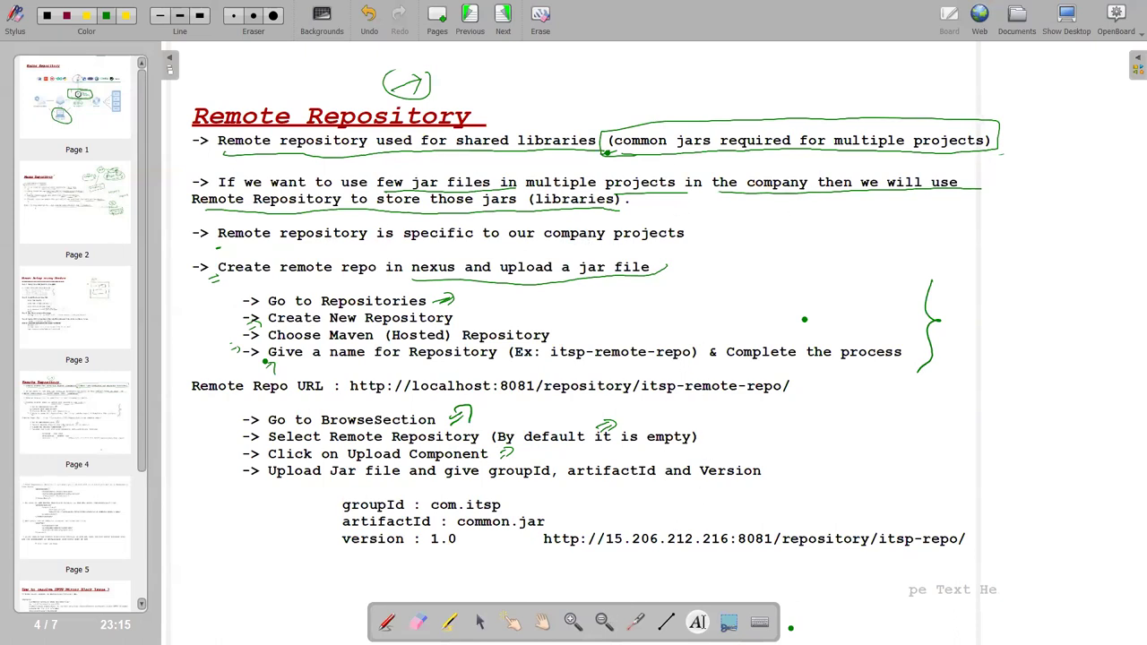
Annotate the page 5 dependency block and pom.xml instructions with green brackets, arrows and underlines.
{"action": "left_click", "coordinate": [387, 622]}
{"action": "left_click_drag", "start_coordinate": [754, 429], "coordinate": [762, 451]}
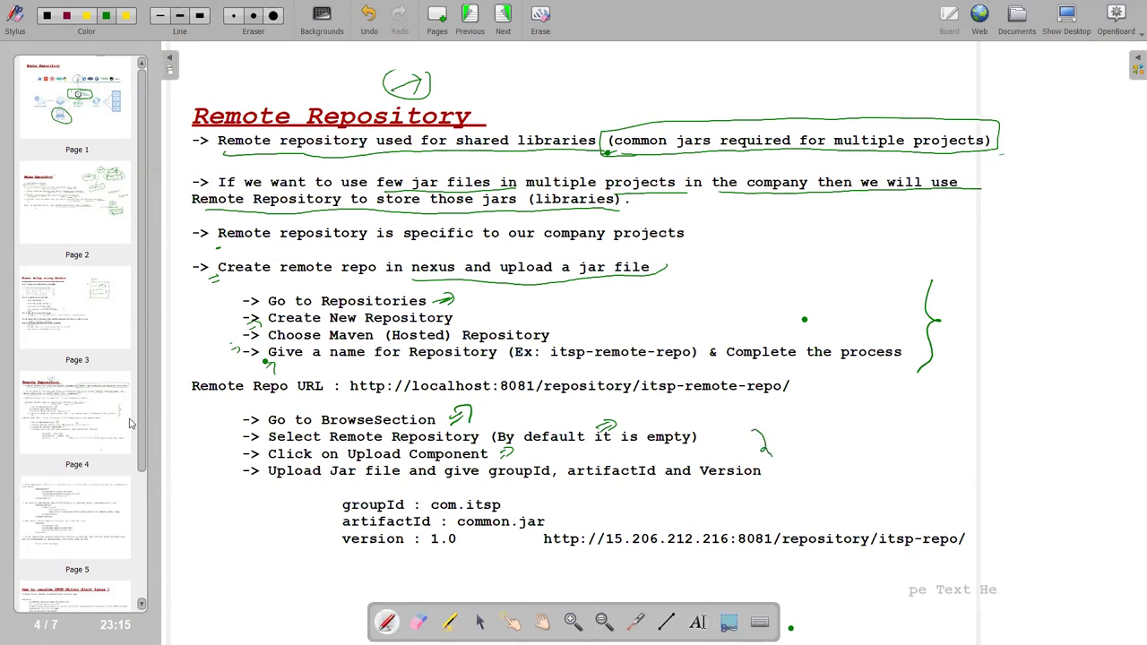
{"action": "left_click", "coordinate": [108, 517]}
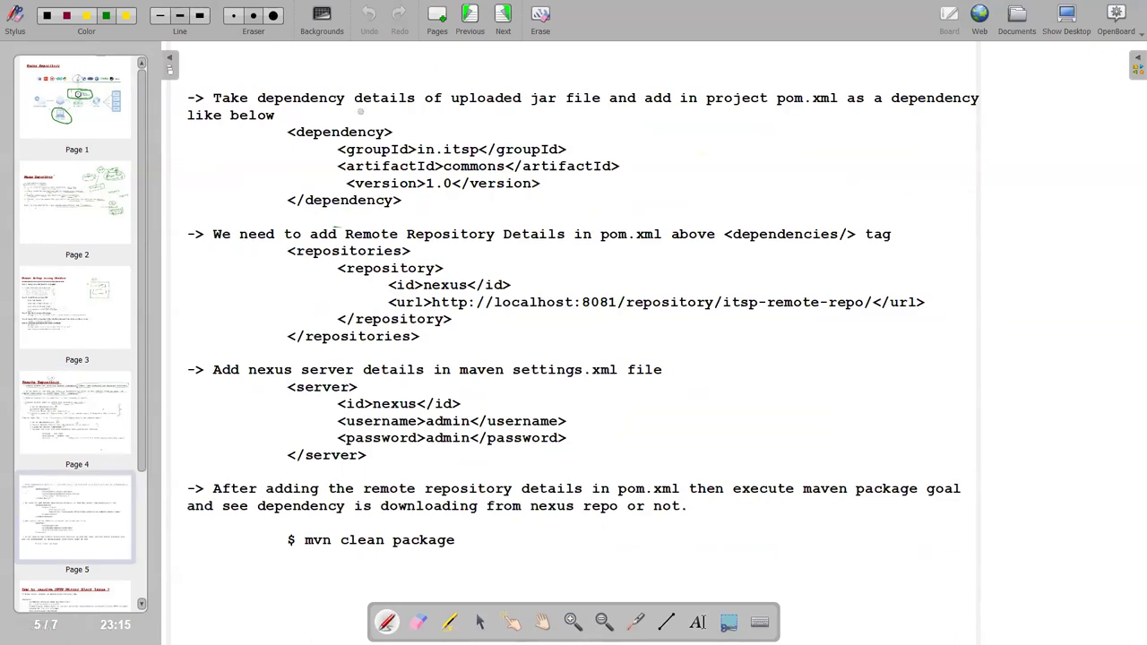
{"action": "mouse_move", "coordinate": [279, 131]}
{"action": "left_mouse_down"}
{"action": "mouse_move", "coordinate": [274, 209]}
{"action": "mouse_move", "coordinate": [357, 215]}
{"action": "left_mouse_up"}
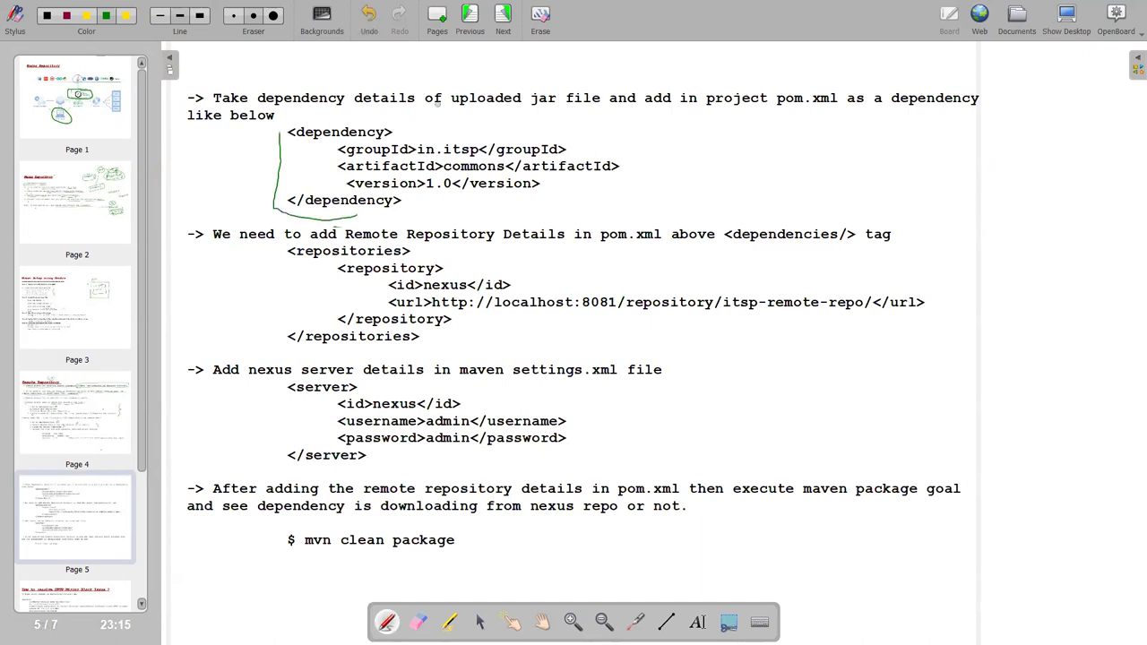
{"action": "left_click_drag", "start_coordinate": [559, 110], "coordinate": [978, 107]}
{"action": "mouse_move", "coordinate": [232, 129]}
{"action": "left_mouse_down"}
{"action": "mouse_move", "coordinate": [257, 125]}
{"action": "mouse_move", "coordinate": [250, 147]}
{"action": "left_mouse_up"}
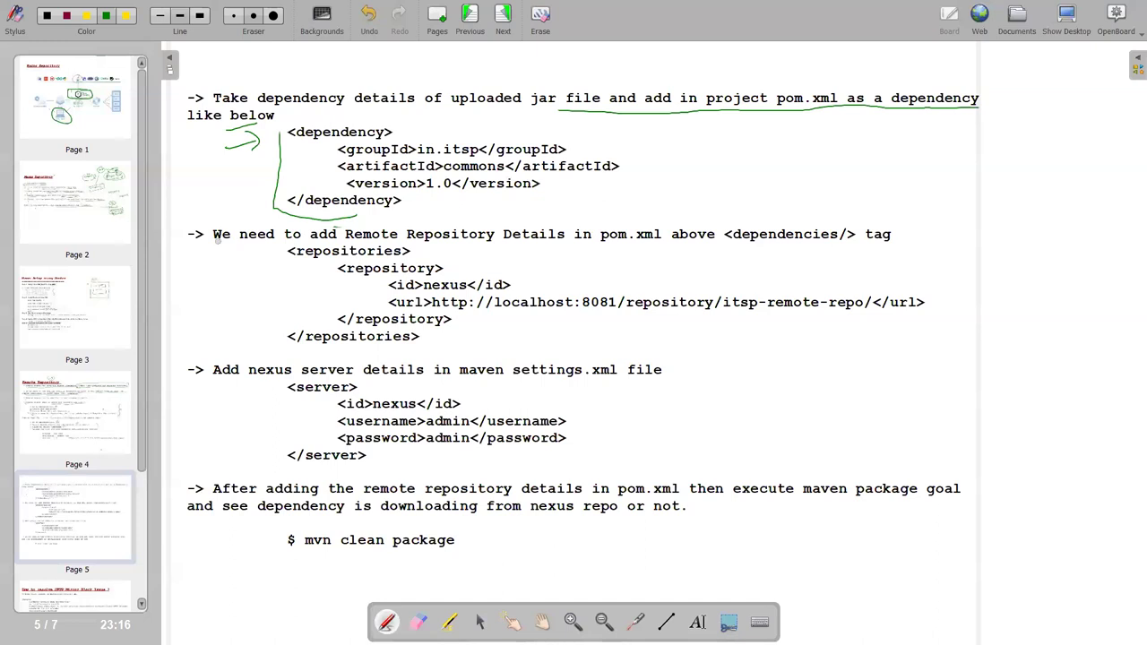
{"action": "left_click_drag", "start_coordinate": [518, 242], "coordinate": [732, 240]}
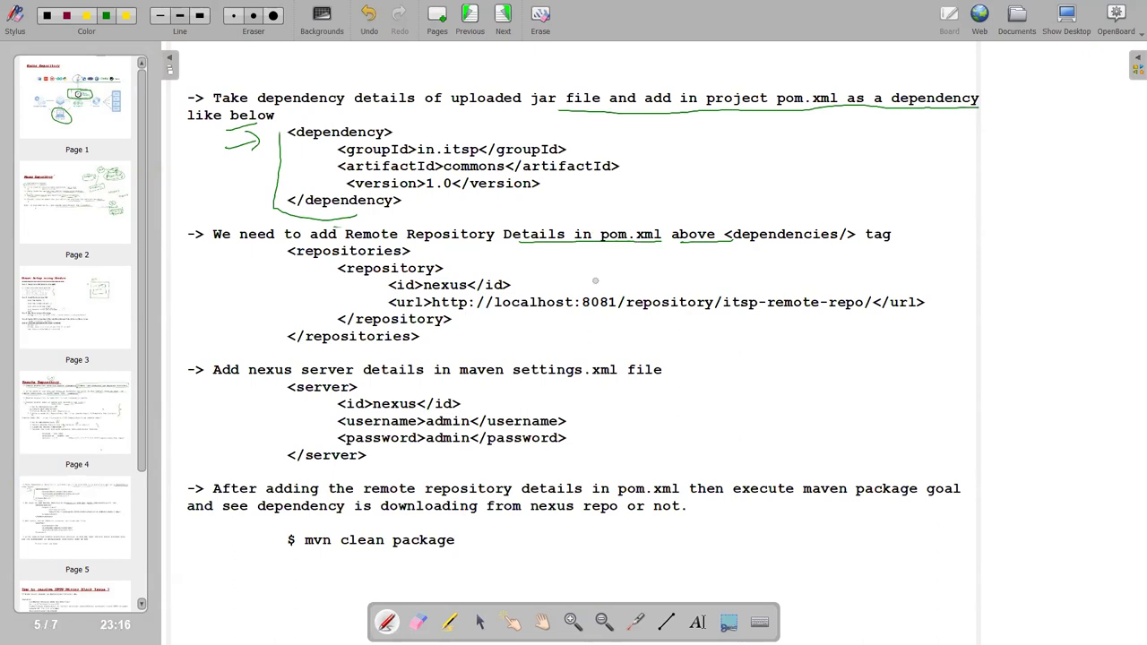
Launch SpringToolSuite4 from sts-4.21.0.RELEASE into workspace D:\public\onlineSession\NexusTest.
{"action": "key", "text": "super+d"}
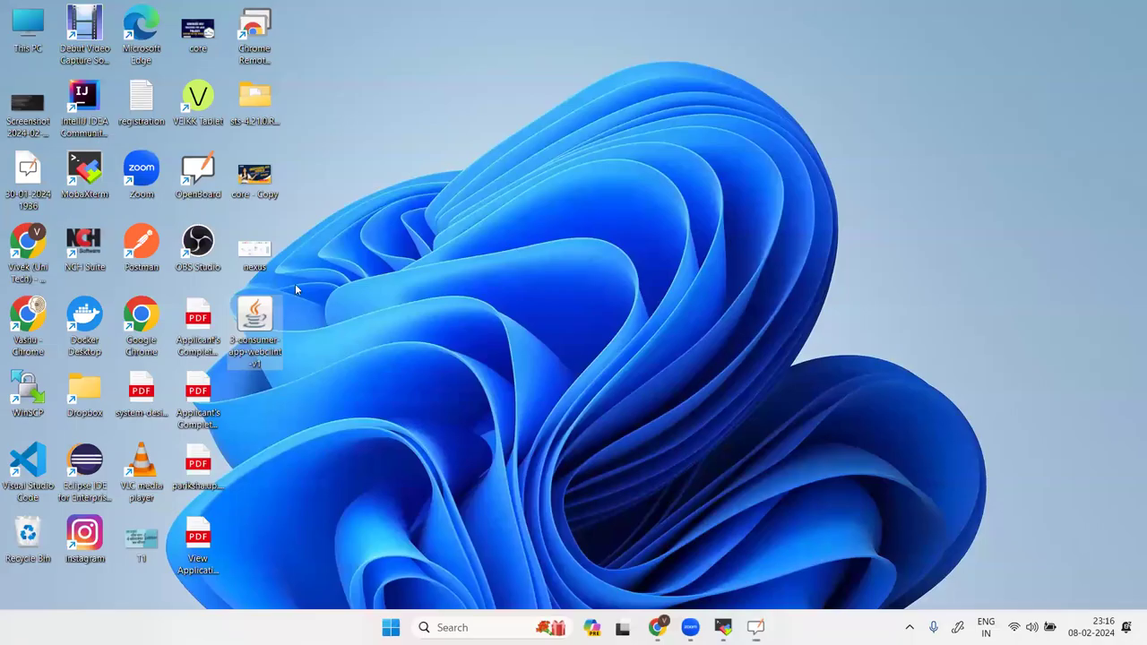
{"action": "double_click", "coordinate": [254, 97]}
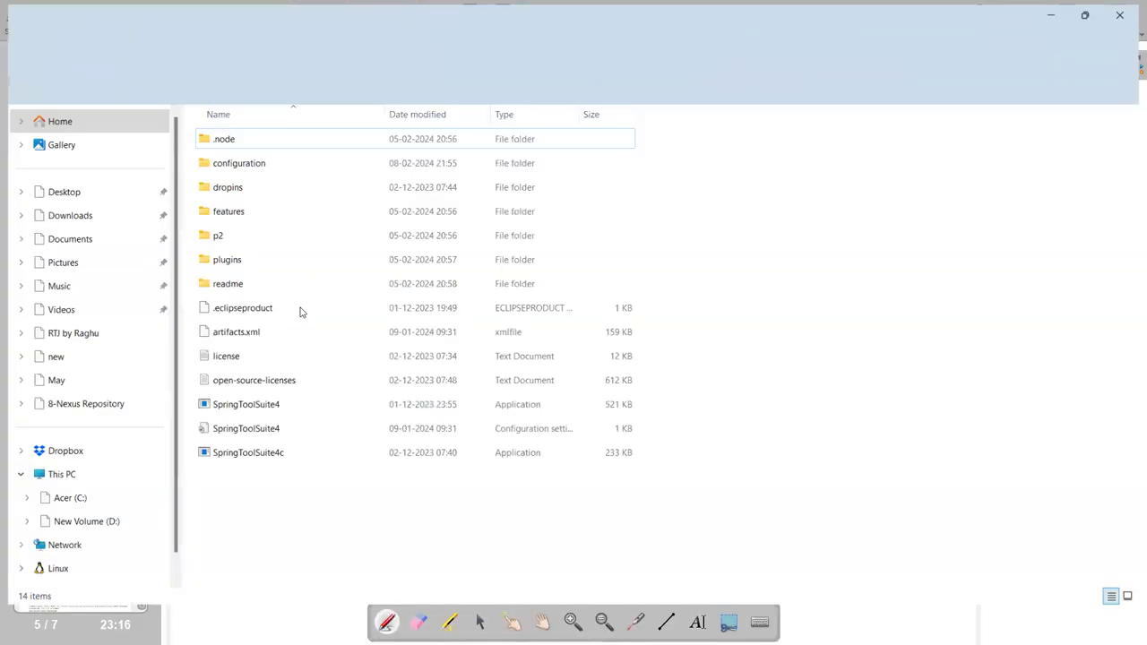
{"action": "double_click", "coordinate": [328, 407]}
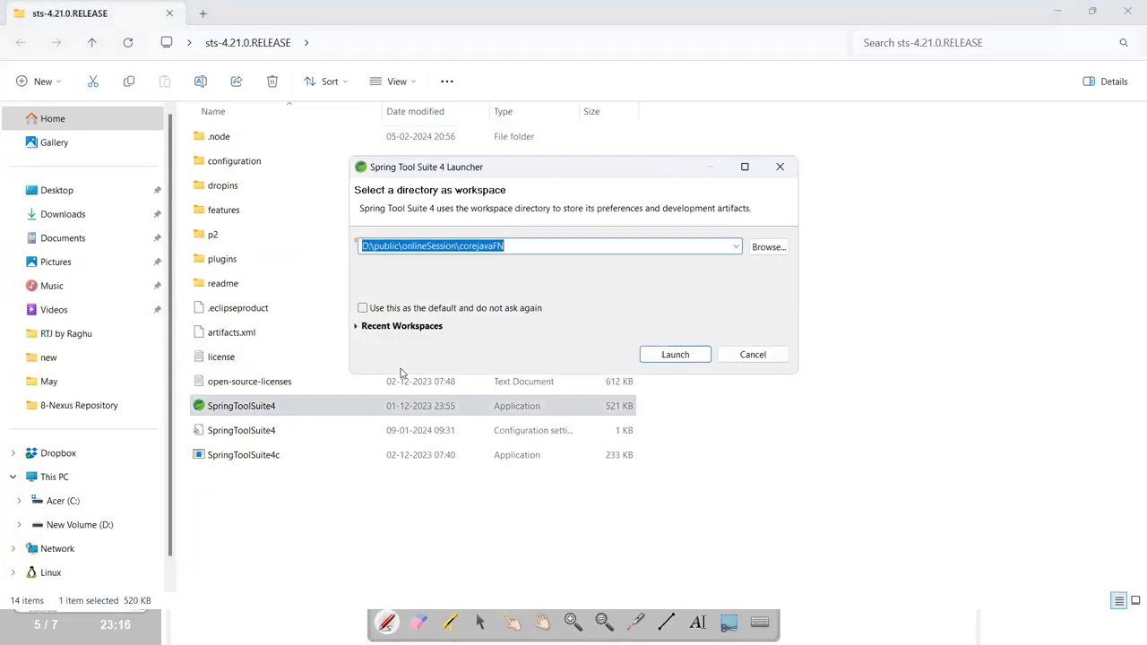
{"action": "left_click", "coordinate": [519, 252]}
{"action": "key", "text": "BackSpace"}
{"action": "key", "text": "BackSpace"}
{"action": "key", "text": "BackSpace"}
{"action": "key", "text": "BackSpace"}
{"action": "key", "text": "BackSpace"}
{"action": "key", "text": "BackSpace"}
{"action": "key", "text": "BackSpace"}
{"action": "key", "text": "BackSpace"}
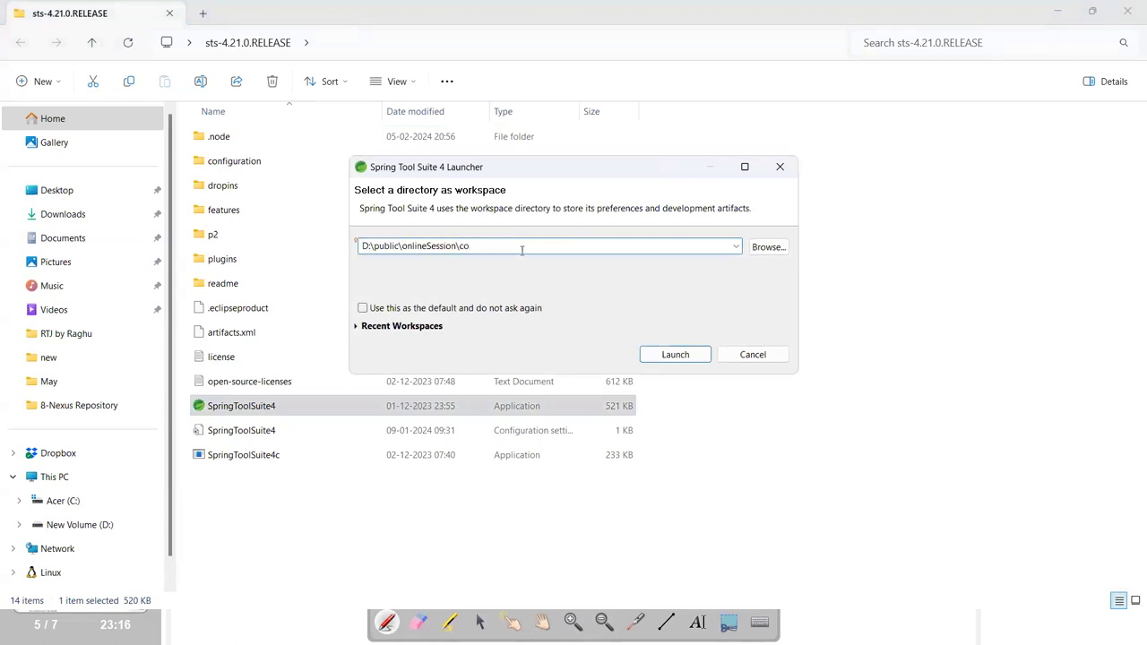
{"action": "key", "text": "BackSpace"}
{"action": "key", "text": "BackSpace"}
{"action": "type", "text": "NexusTes"}
{"action": "left_click", "coordinate": [675, 354]}
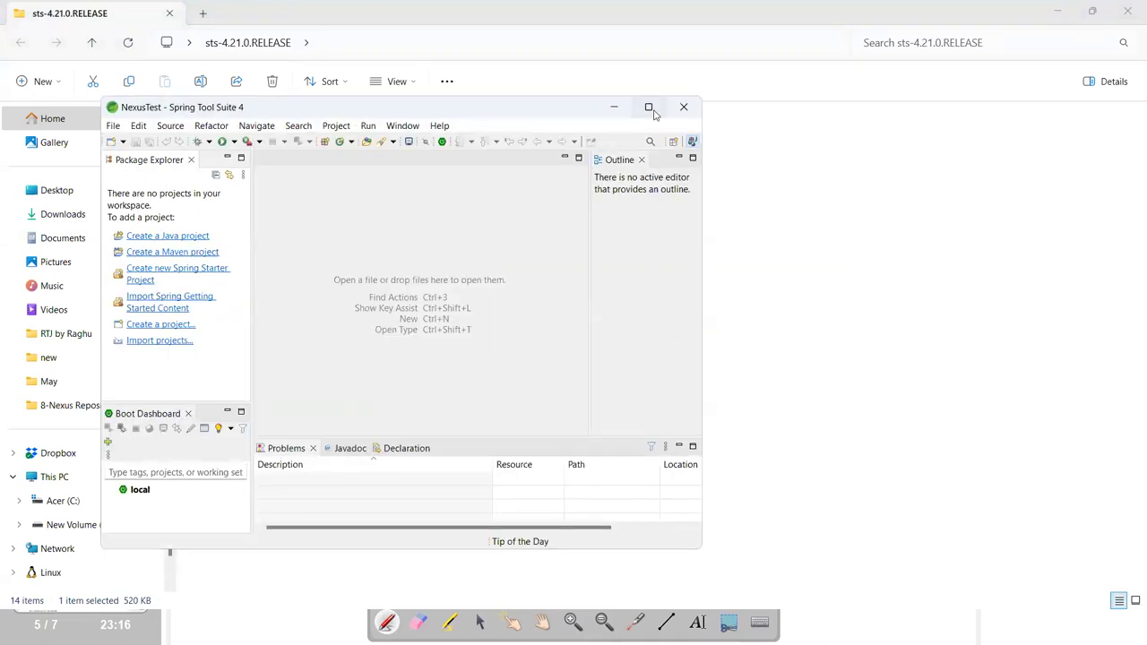
Maximize the IDE and start a new Spring Starter Project named NexusDemo.
{"action": "left_click", "coordinate": [651, 105]}
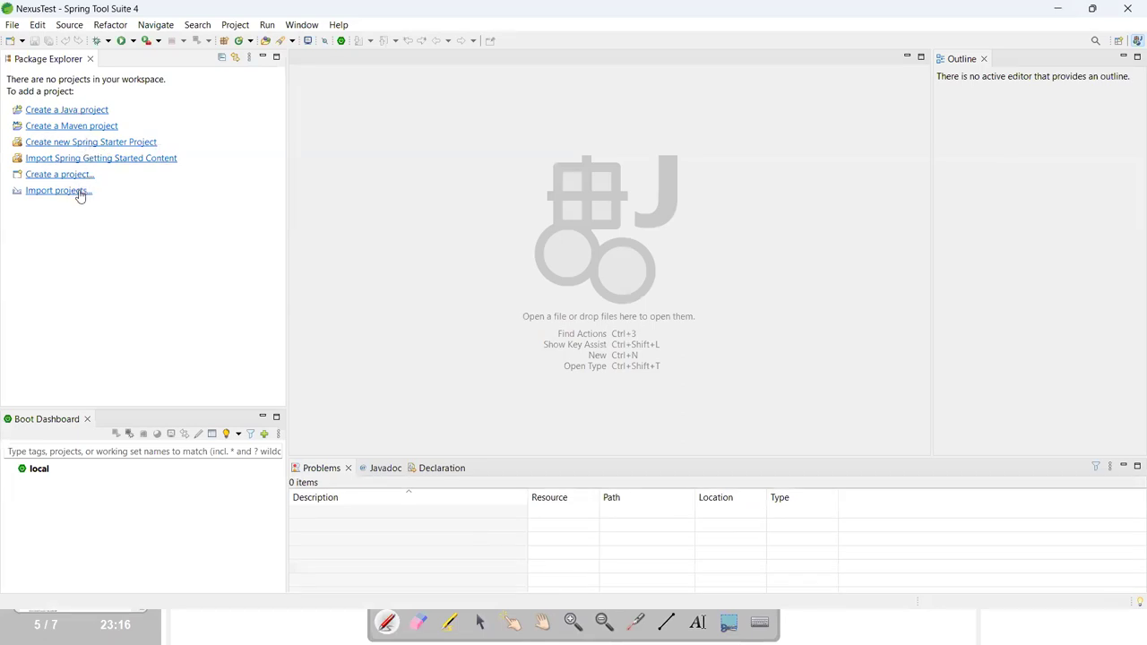
{"action": "left_click", "coordinate": [17, 26]}
{"action": "mouse_move", "coordinate": [33, 42]}
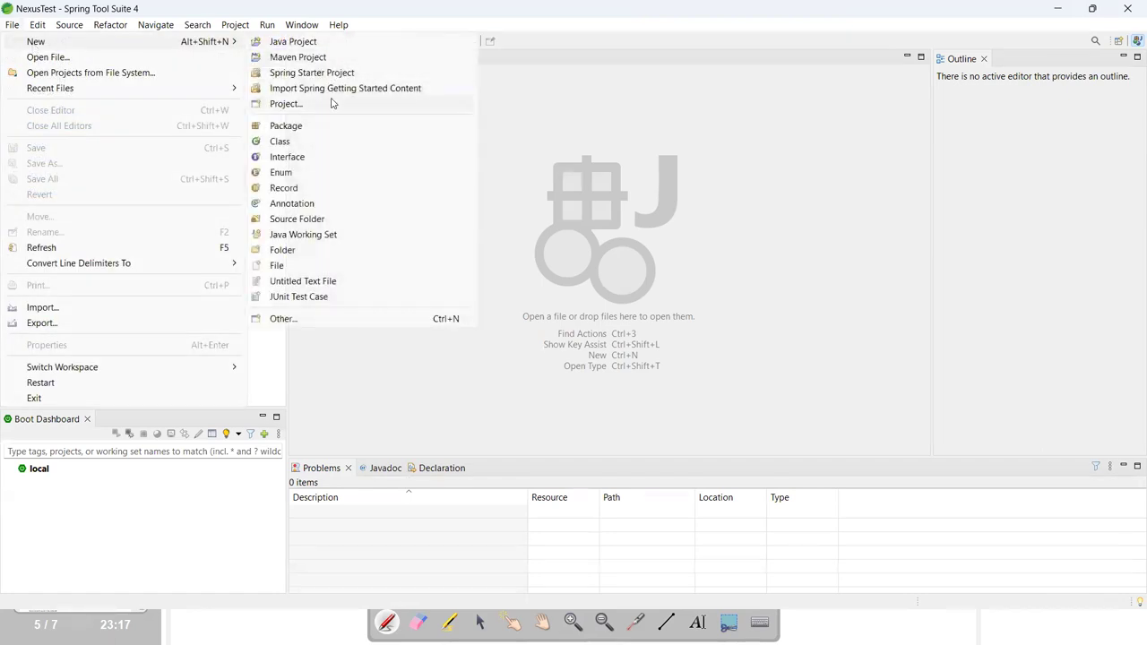
{"action": "left_click", "coordinate": [315, 74]}
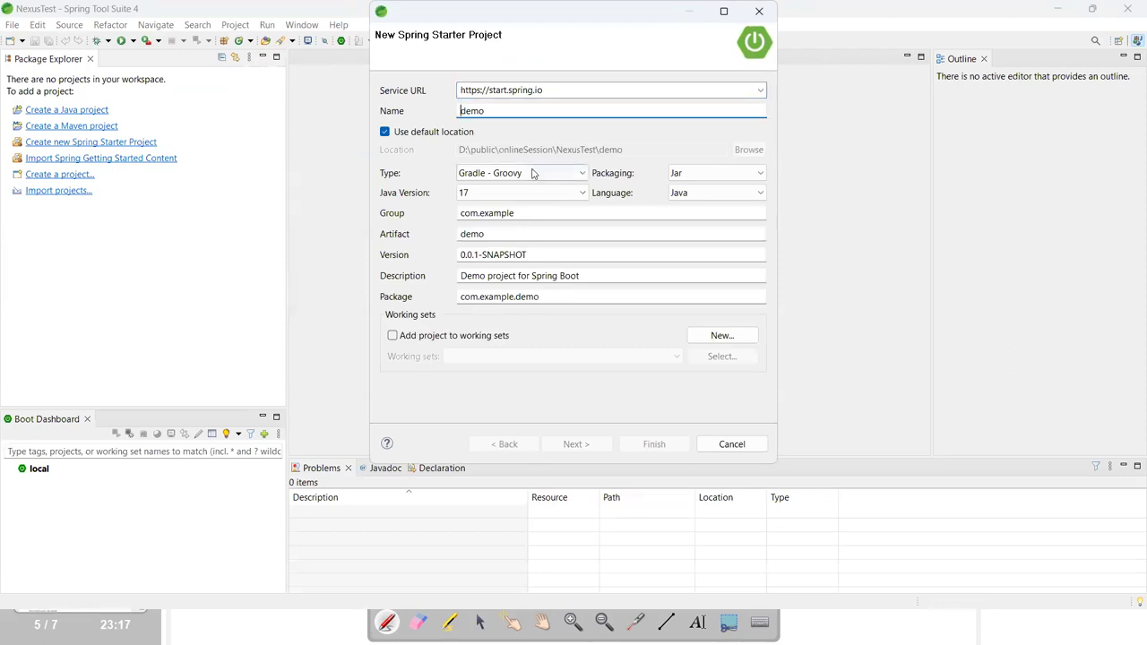
{"action": "key", "text": "BackSpace"}
{"action": "type", "text": "Nexu"}
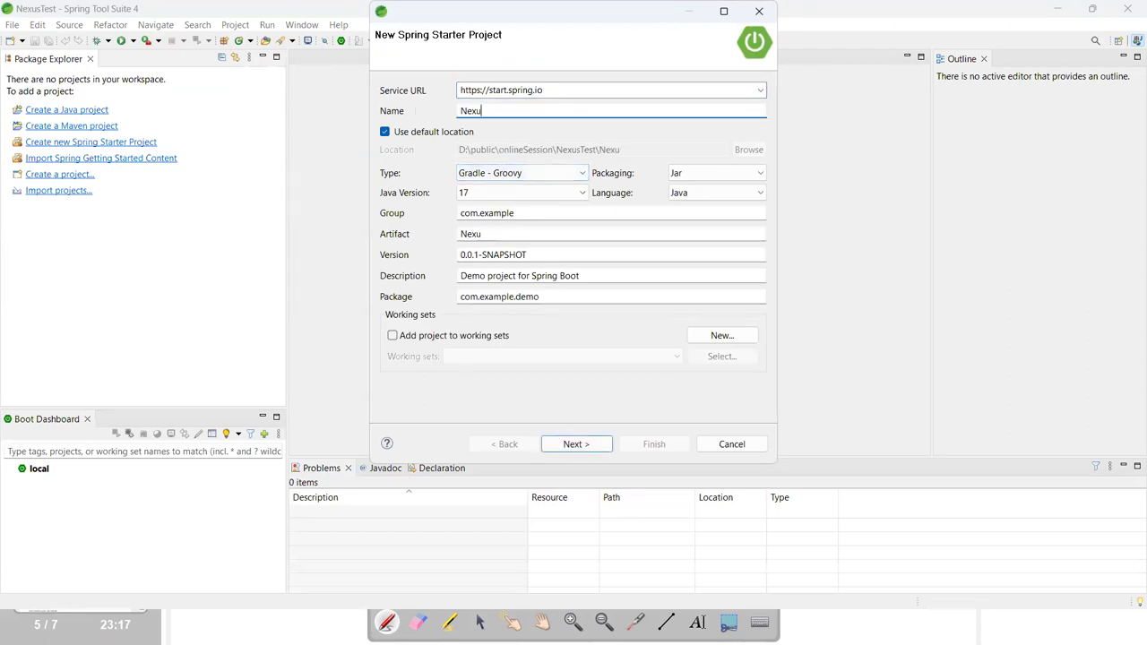
{"action": "type", "text": "sDemo"}
Set the project type to Maven with group and package com.itsp, and continue.
{"action": "left_click", "coordinate": [502, 175]}
{"action": "left_click", "coordinate": [488, 213]}
{"action": "left_click_drag", "start_coordinate": [525, 213], "coordinate": [448, 211]}
{"action": "type", "text": "com"}
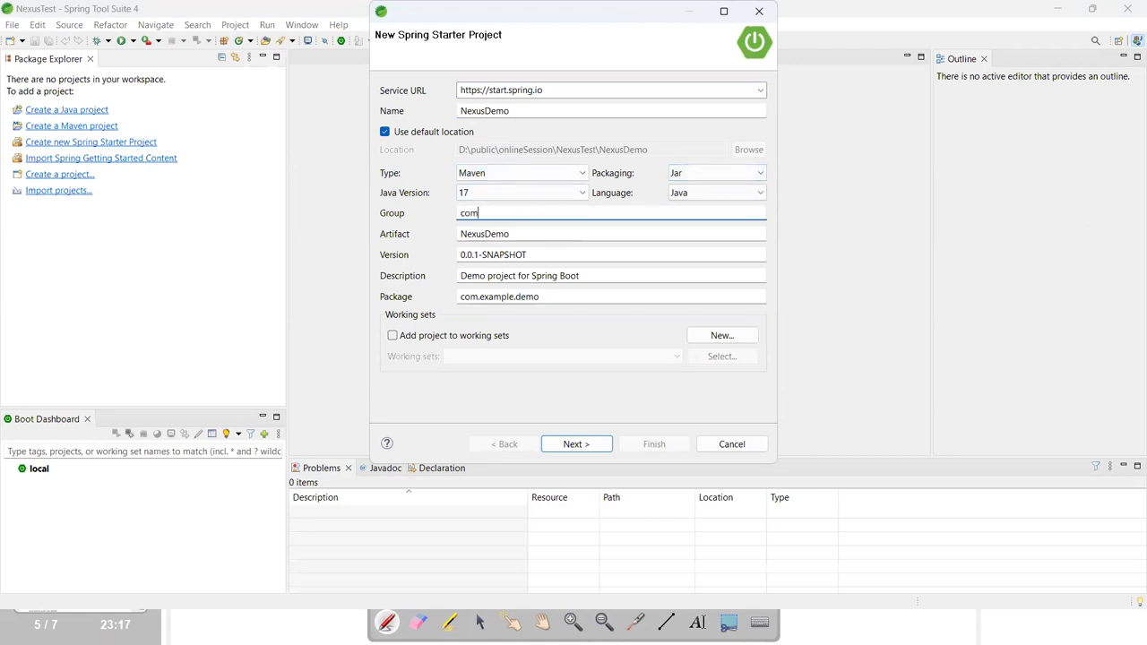
{"action": "type", "text": ".itsp"}
{"action": "double_click", "coordinate": [546, 296]}
{"action": "key", "text": "BackSpace"}
{"action": "type", "text": "com"}
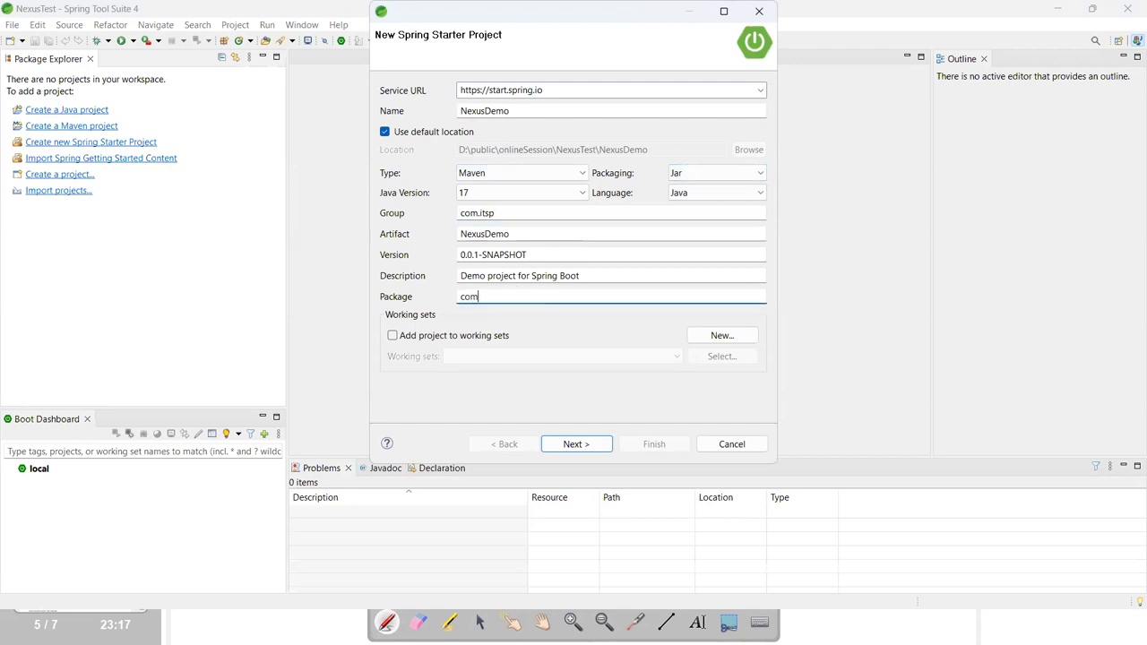
{"action": "type", "text": ".itsp"}
{"action": "left_click", "coordinate": [548, 444]}
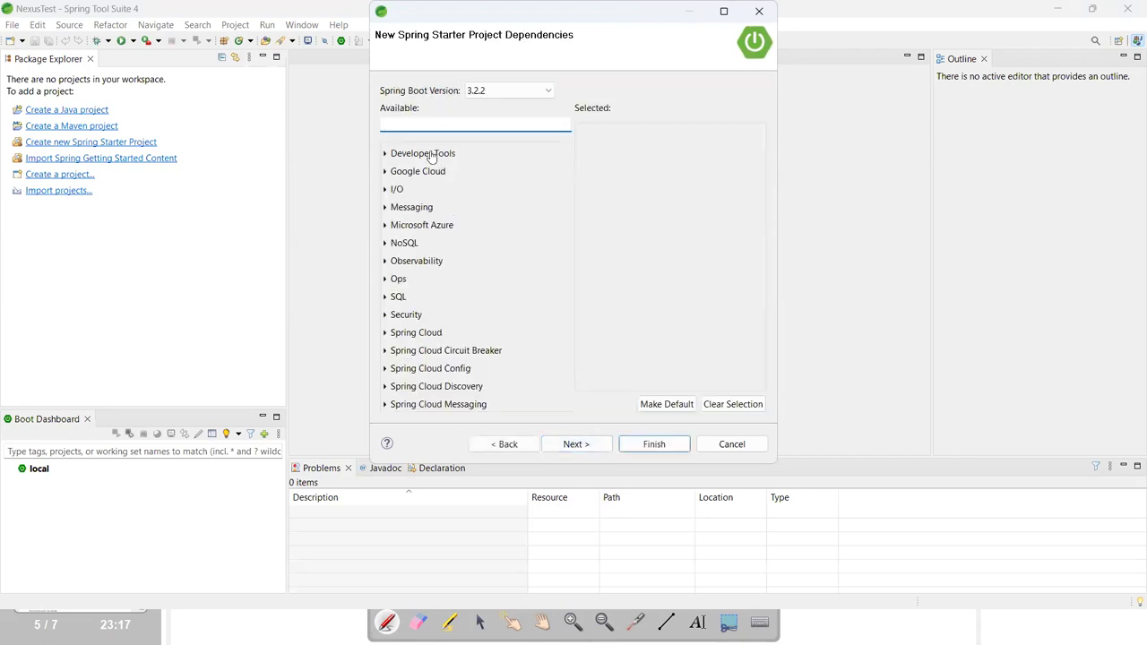
Add the Spring Boot DevTools dependency and finish the NexusDemo wizard.
{"action": "type", "text": "s"}
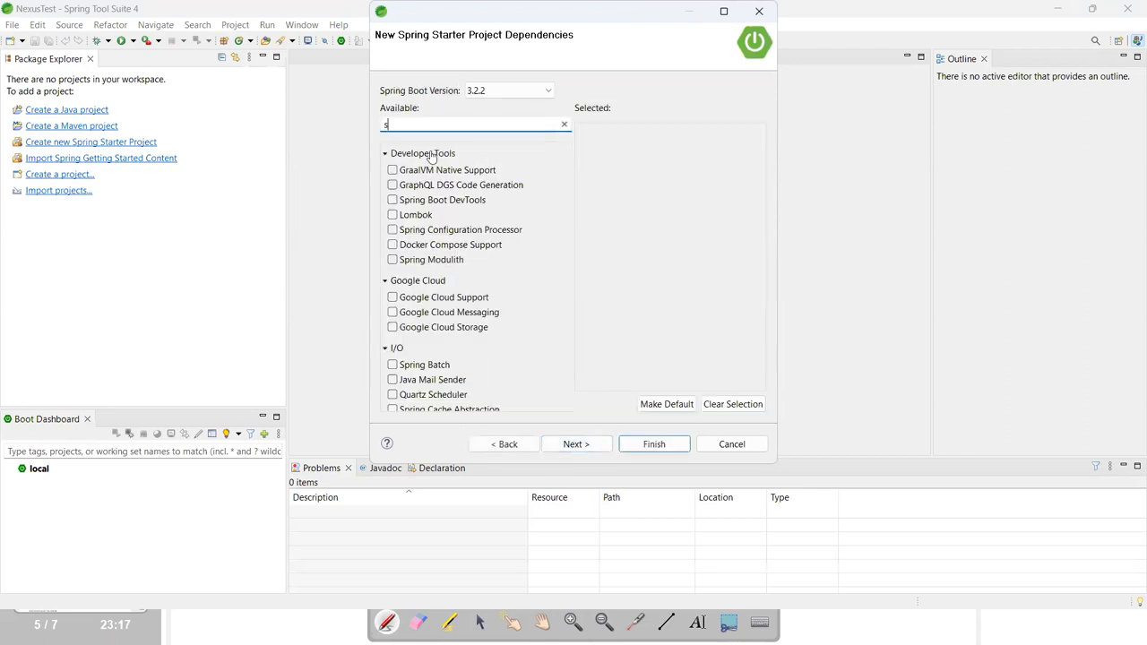
{"action": "type", "text": "prin"}
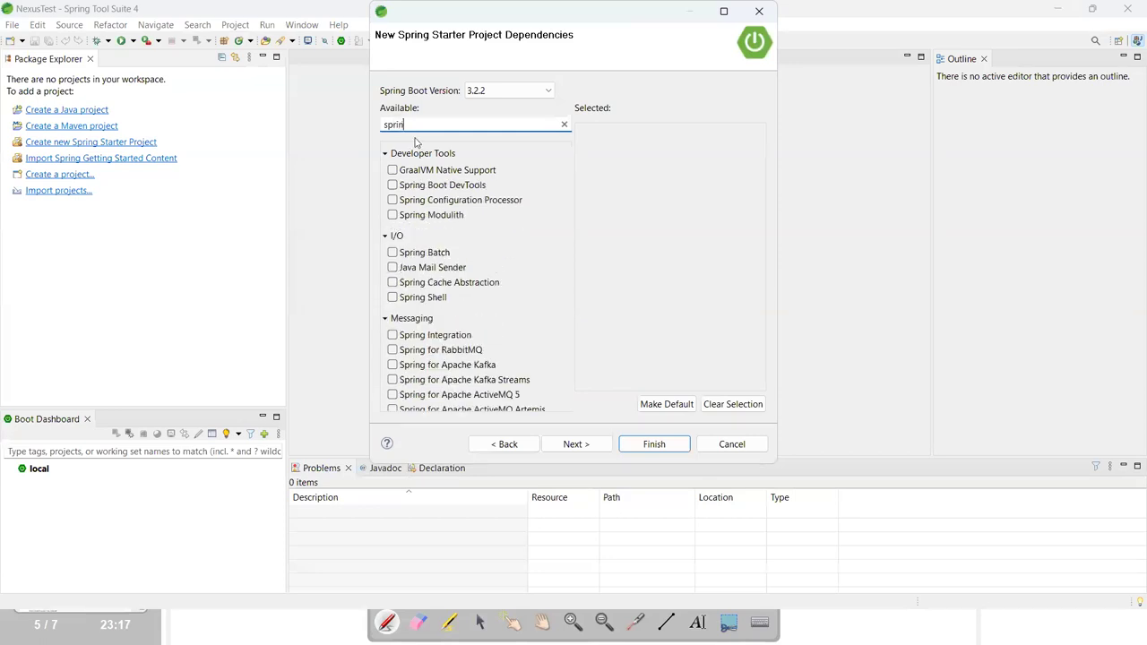
{"action": "key", "text": "BackSpace"}
{"action": "key", "text": "BackSpace"}
{"action": "key", "text": "BackSpace"}
{"action": "key", "text": "BackSpace"}
{"action": "key", "text": "BackSpace"}
{"action": "type", "text": "d"}
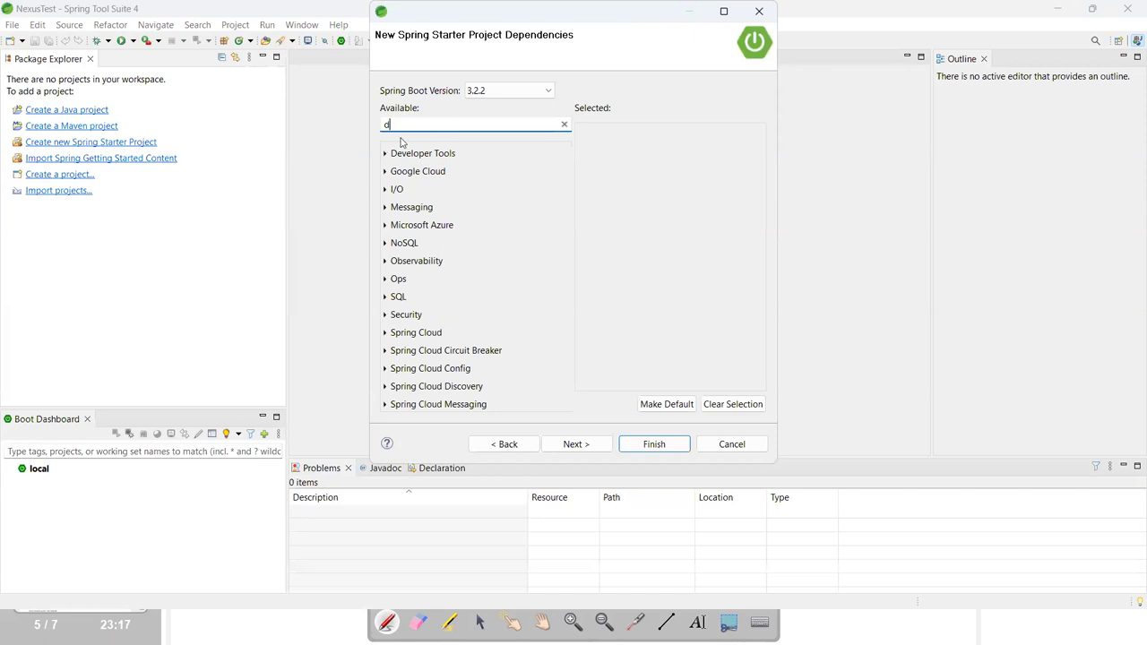
{"action": "type", "text": "ev"}
{"action": "left_click", "coordinate": [392, 171]}
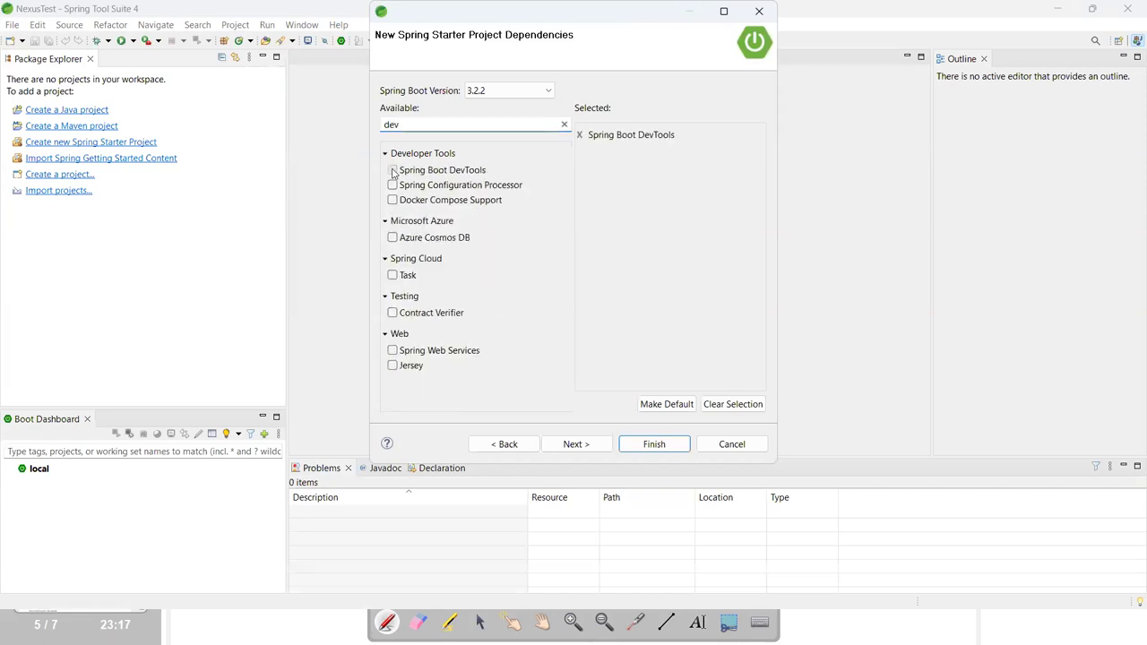
{"action": "left_click", "coordinate": [584, 447]}
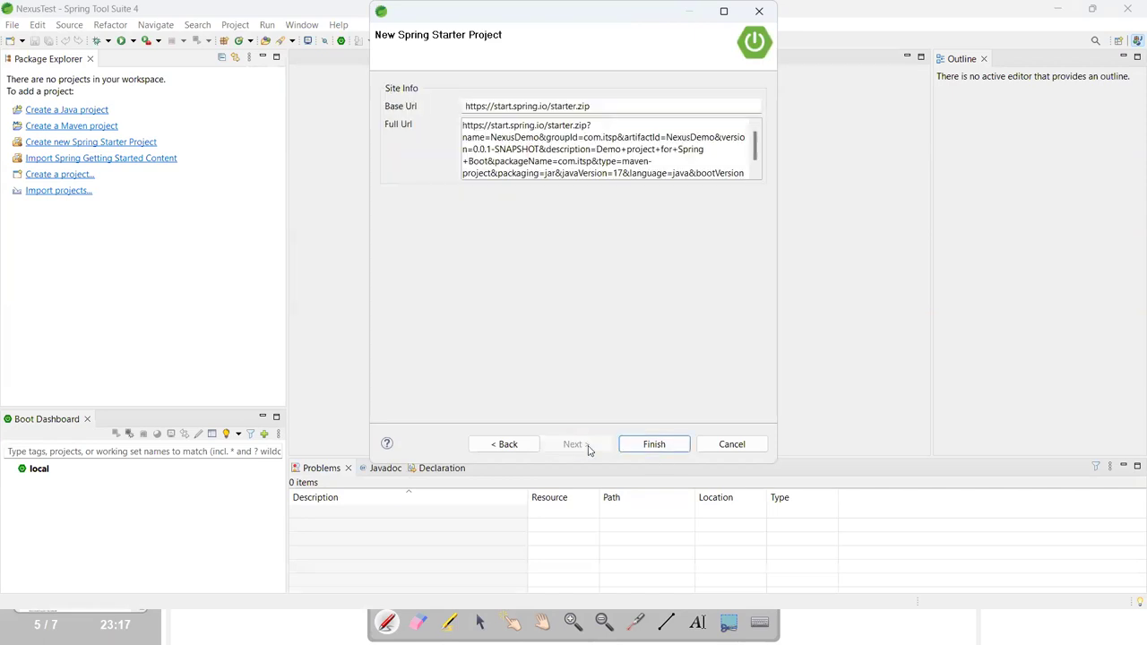
{"action": "left_click", "coordinate": [655, 444]}
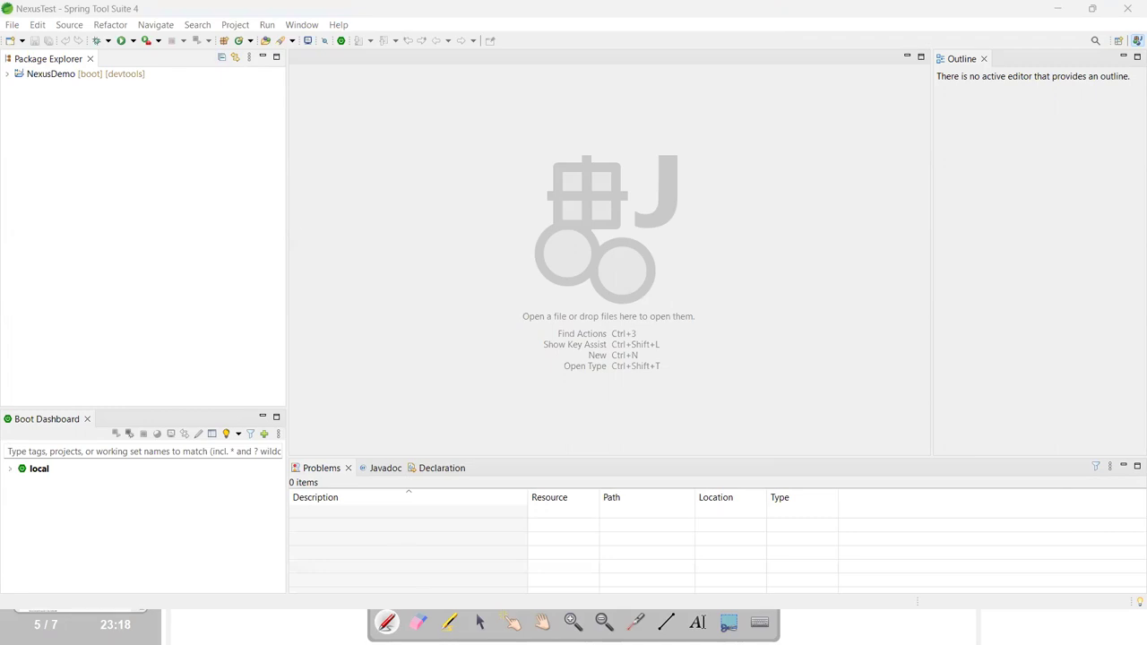
Check the whiteboard dependency notes and move the overlay tools lower on screen.
{"action": "left_click", "coordinate": [339, 623]}
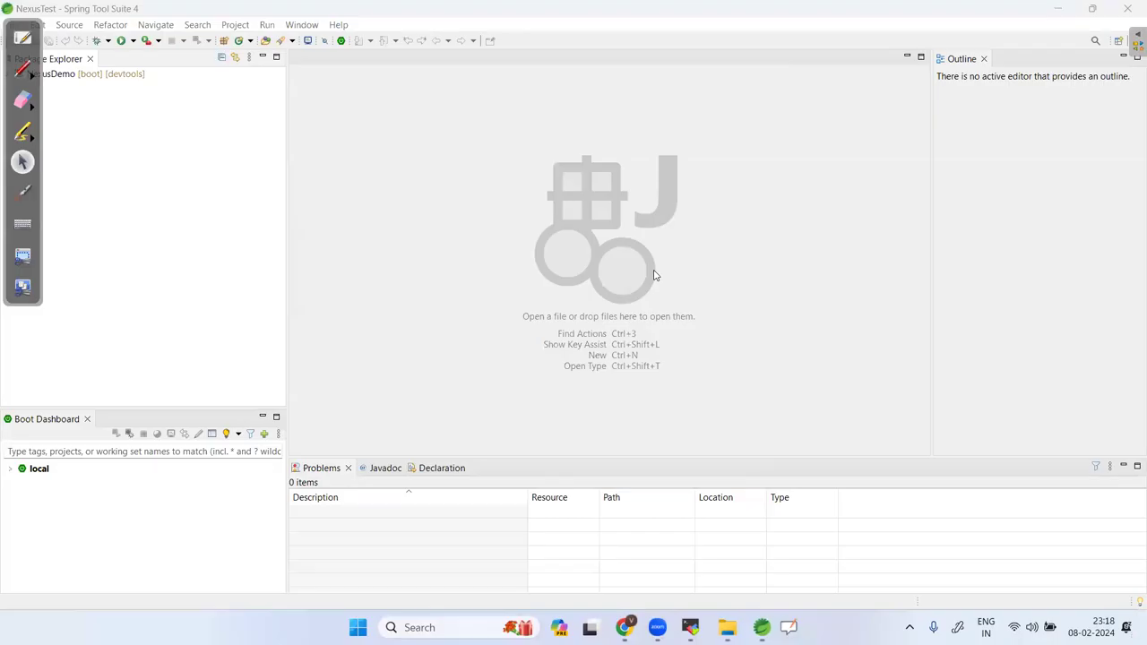
{"action": "left_click", "coordinate": [1066, 18]}
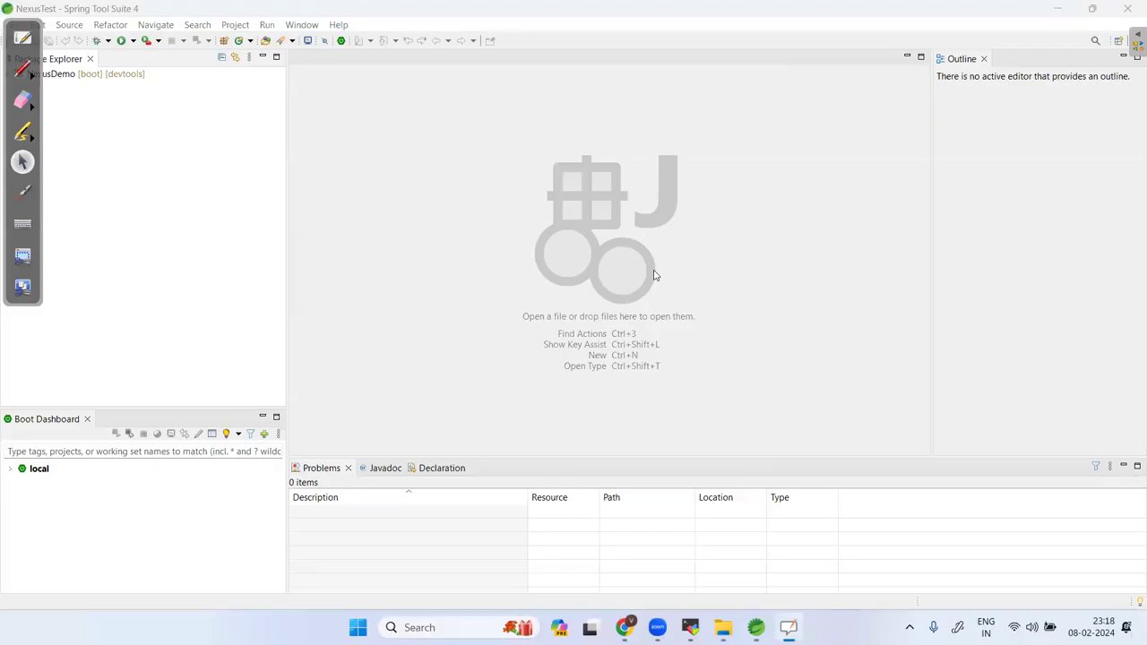
{"action": "left_click", "coordinate": [22, 287]}
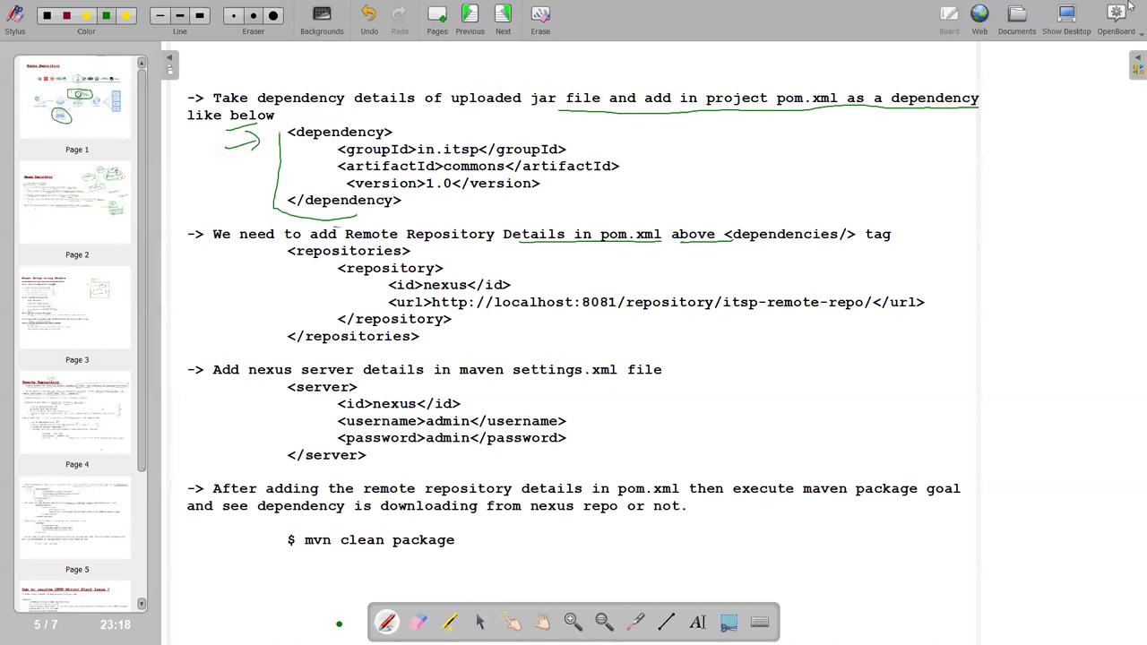
{"action": "left_click", "coordinate": [1057, 18]}
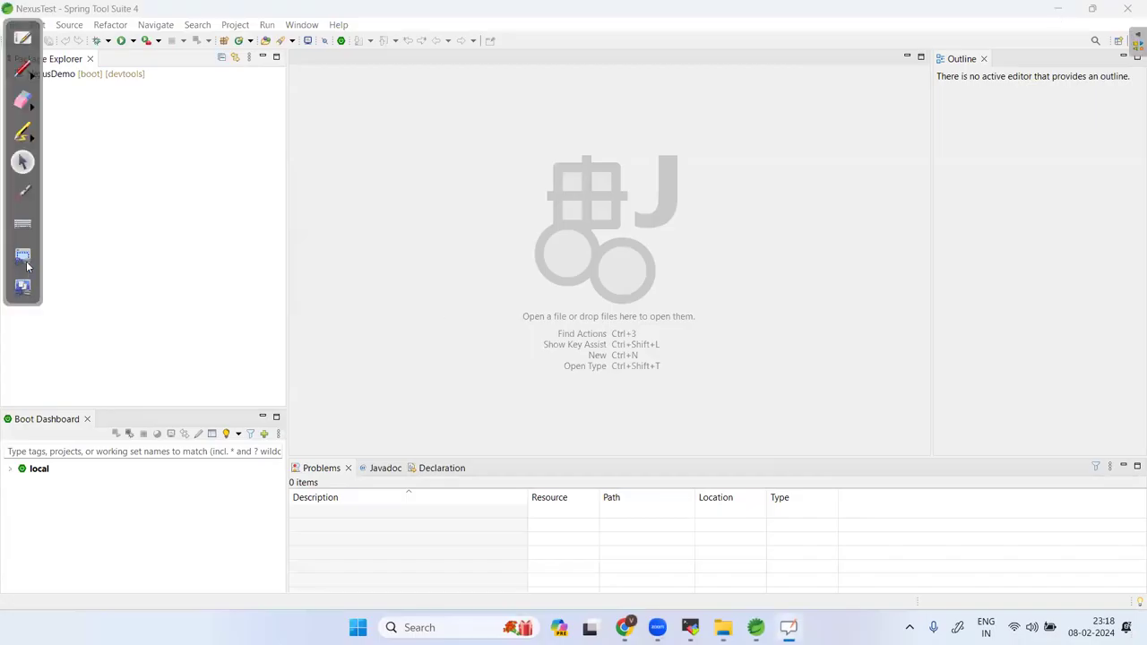
{"action": "left_click", "coordinate": [34, 231]}
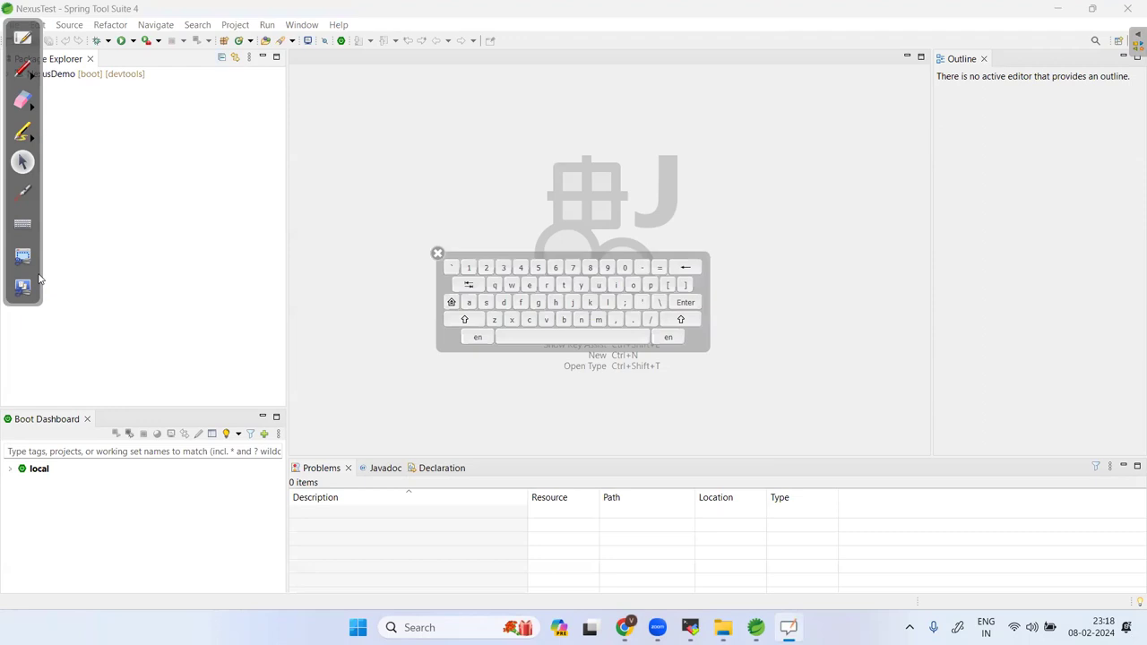
{"action": "left_click", "coordinate": [25, 459]}
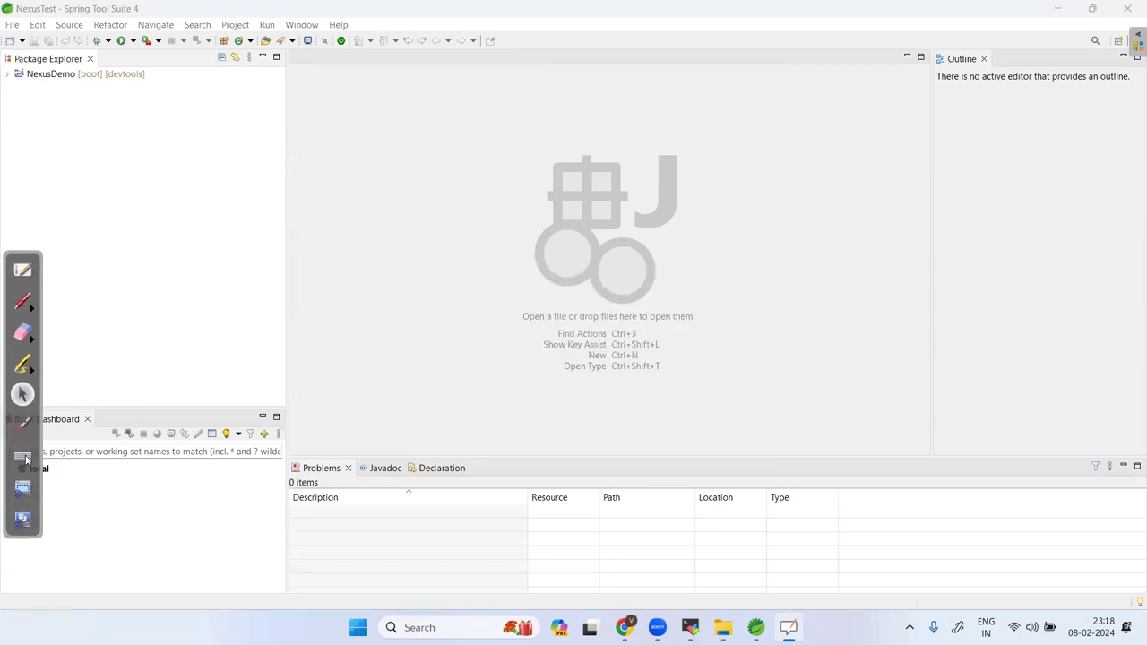
{"action": "left_click_drag", "start_coordinate": [36, 258], "coordinate": [31, 287]}
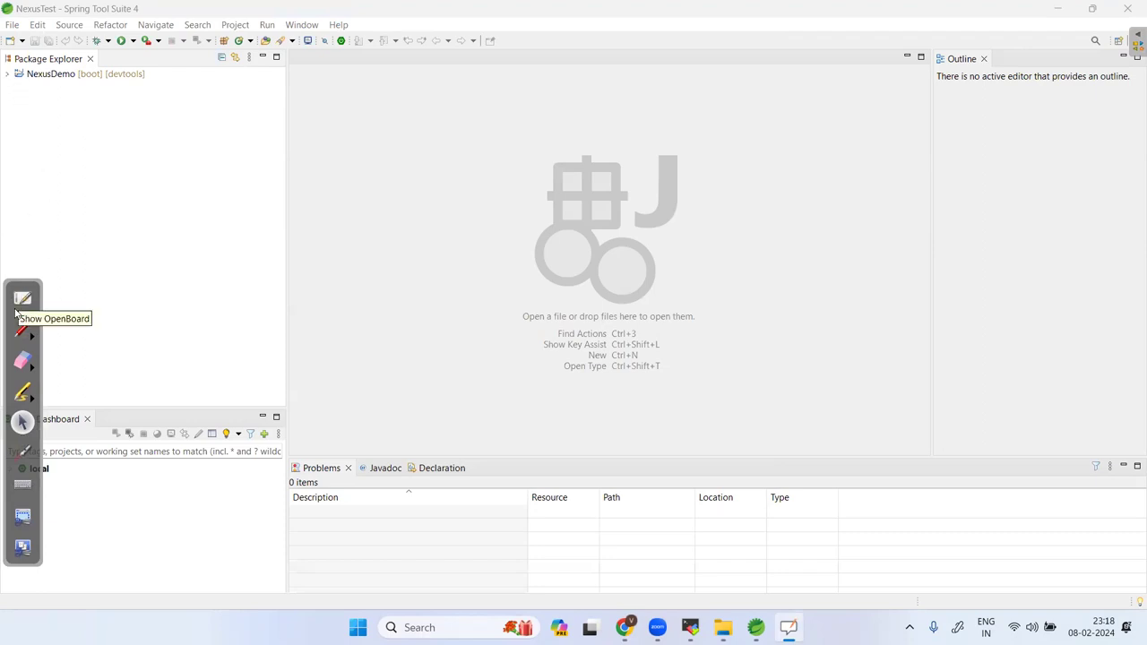
Open NexusDemo's pom.xml and review its Maven Dependencies jar list.
{"action": "left_click", "coordinate": [7, 73]}
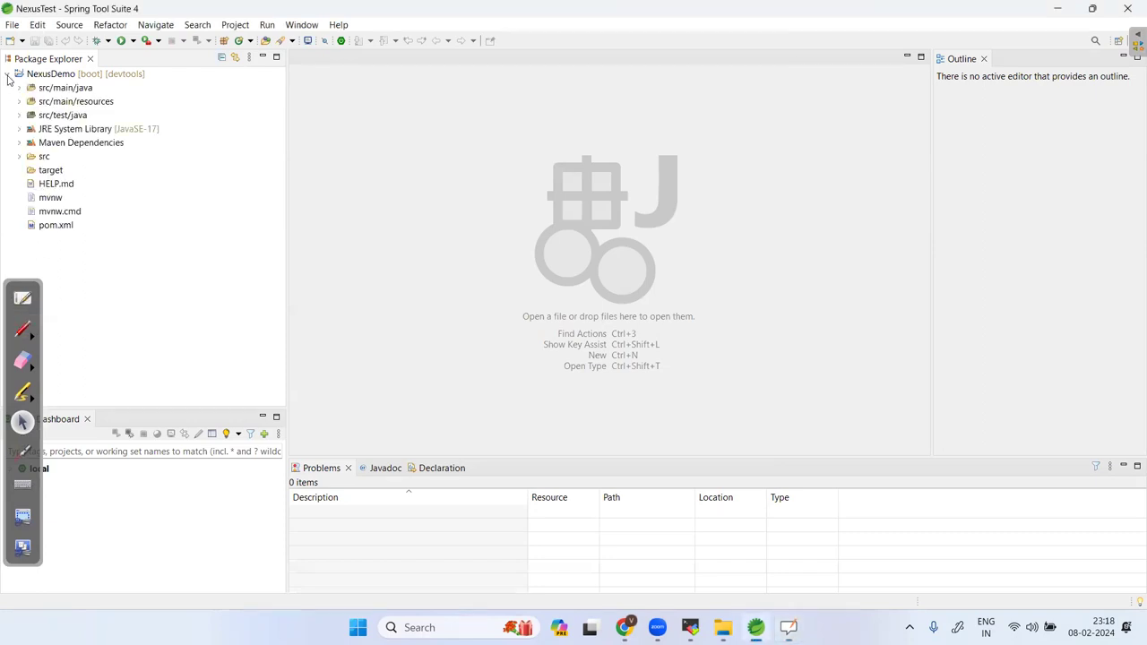
{"action": "left_click", "coordinate": [56, 227]}
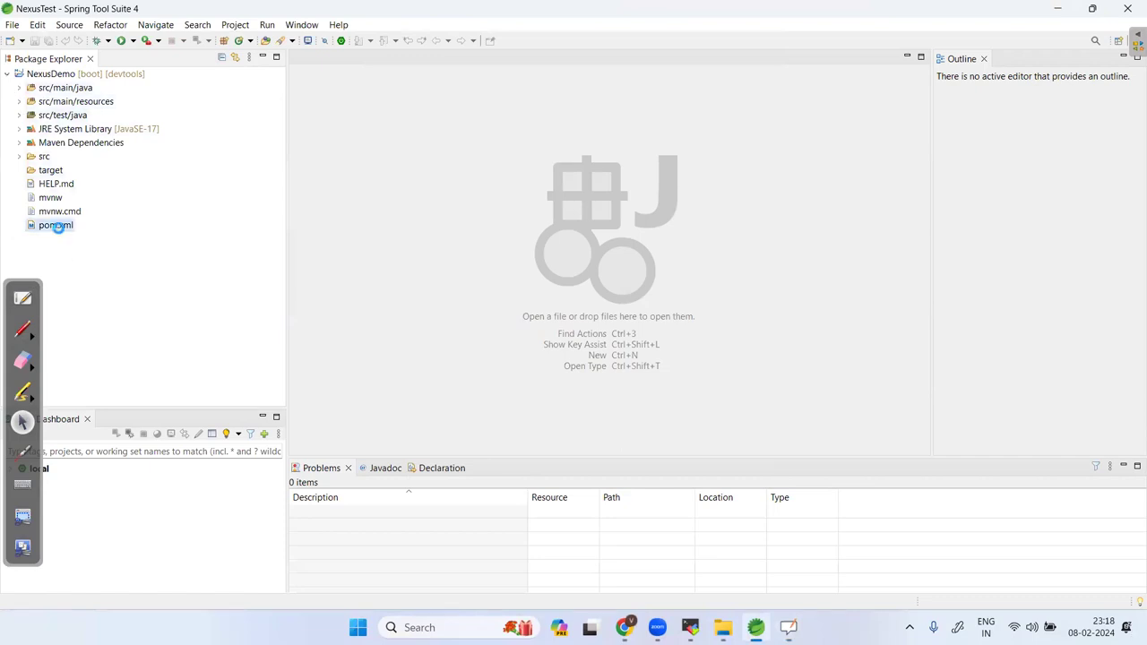
{"action": "double_click", "coordinate": [55, 225]}
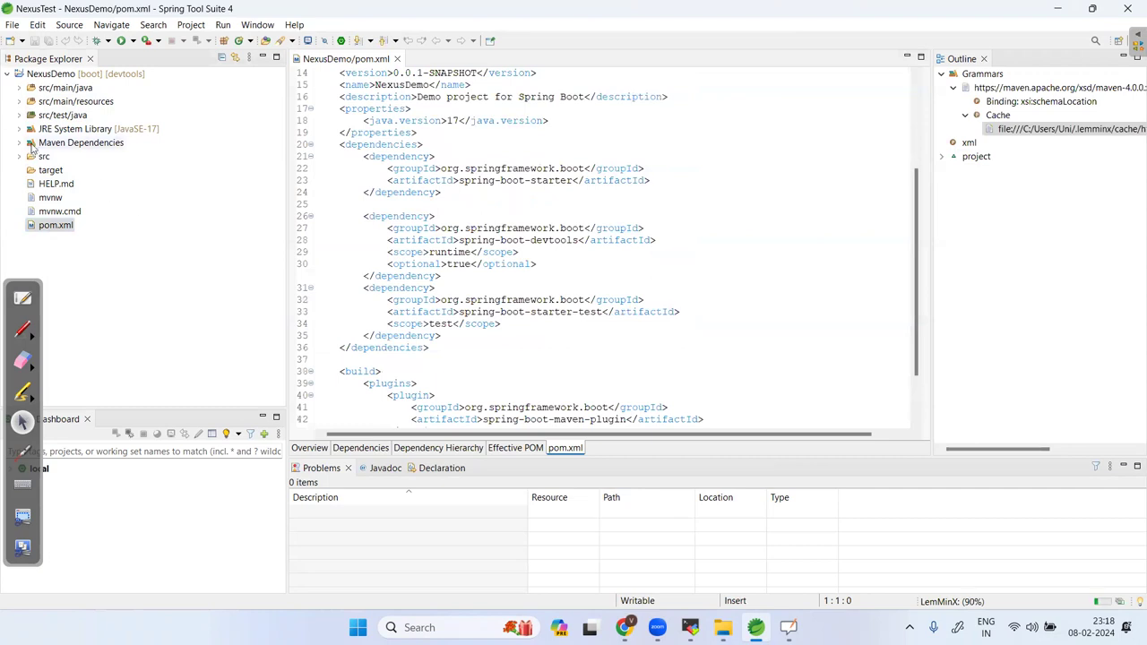
{"action": "left_click", "coordinate": [20, 144]}
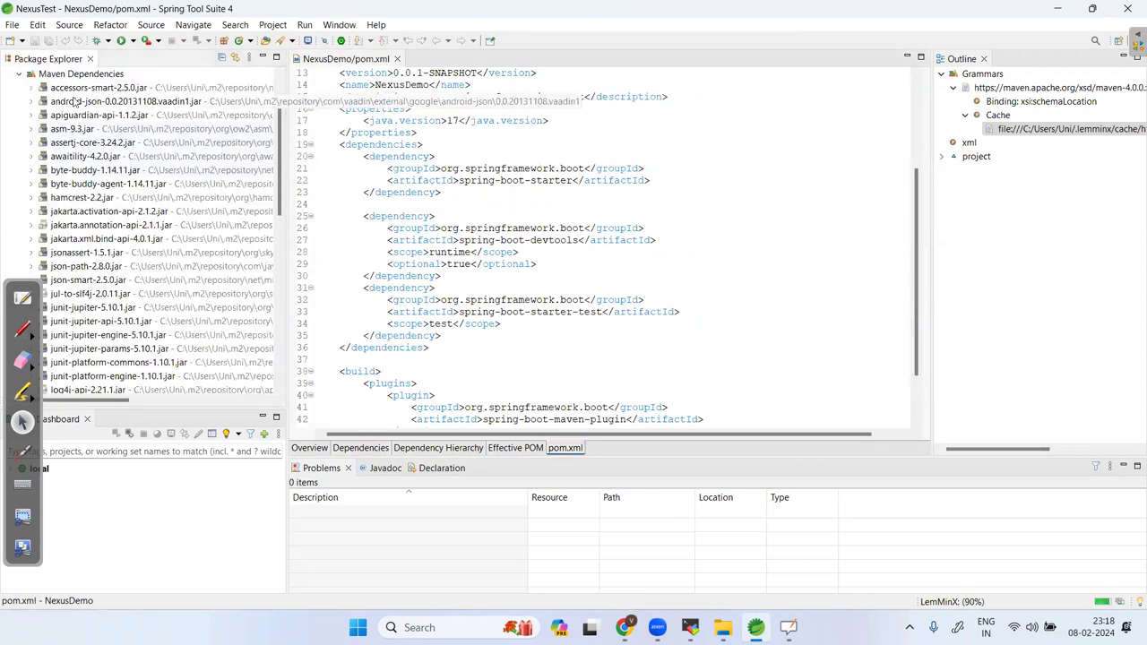
{"action": "scroll", "coordinate": [85, 268], "scroll_direction": "down", "scroll_amount": 4}
{"action": "scroll", "coordinate": [85, 269], "scroll_direction": "down", "scroll_amount": 7}
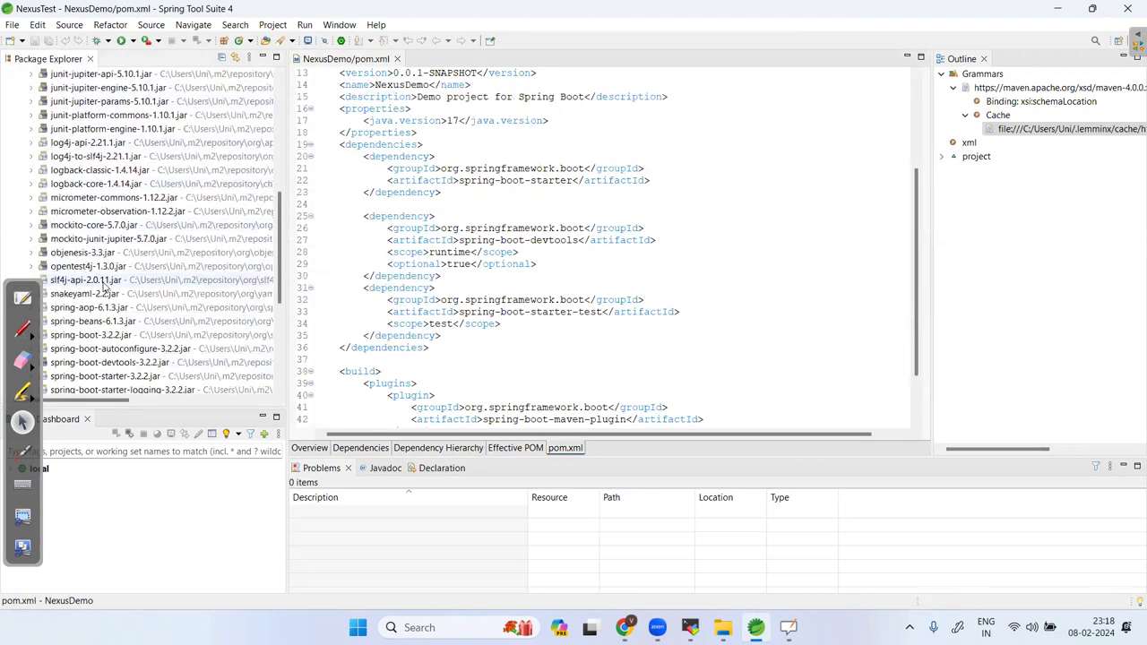
{"action": "scroll", "coordinate": [116, 305], "scroll_direction": "up", "scroll_amount": 15}
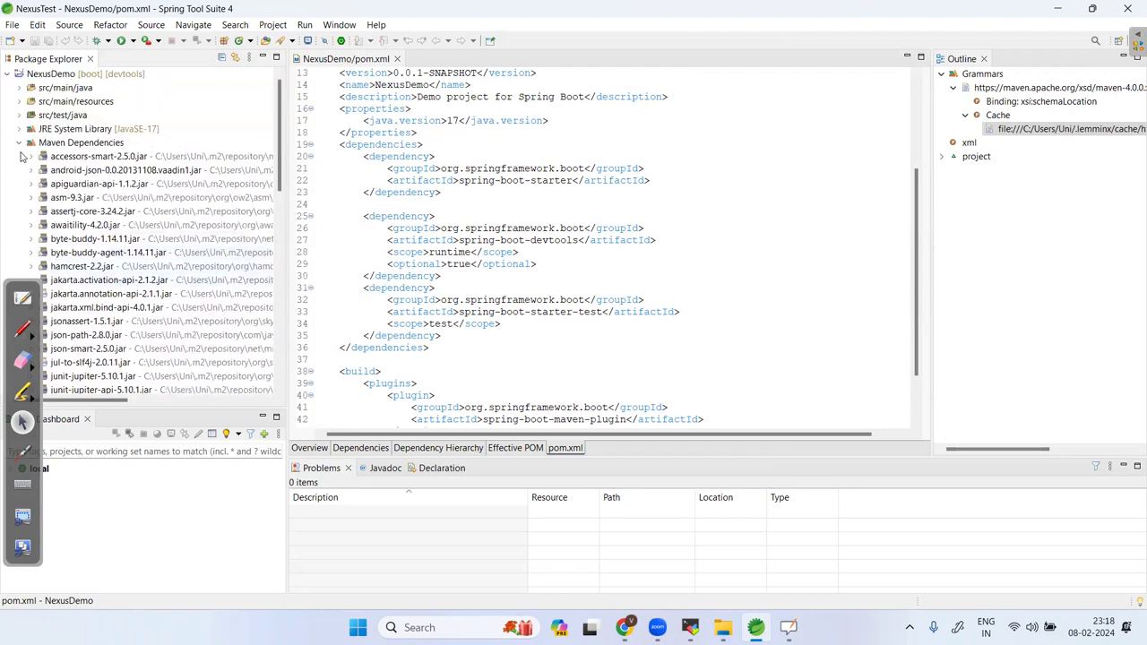
{"action": "left_click", "coordinate": [20, 145]}
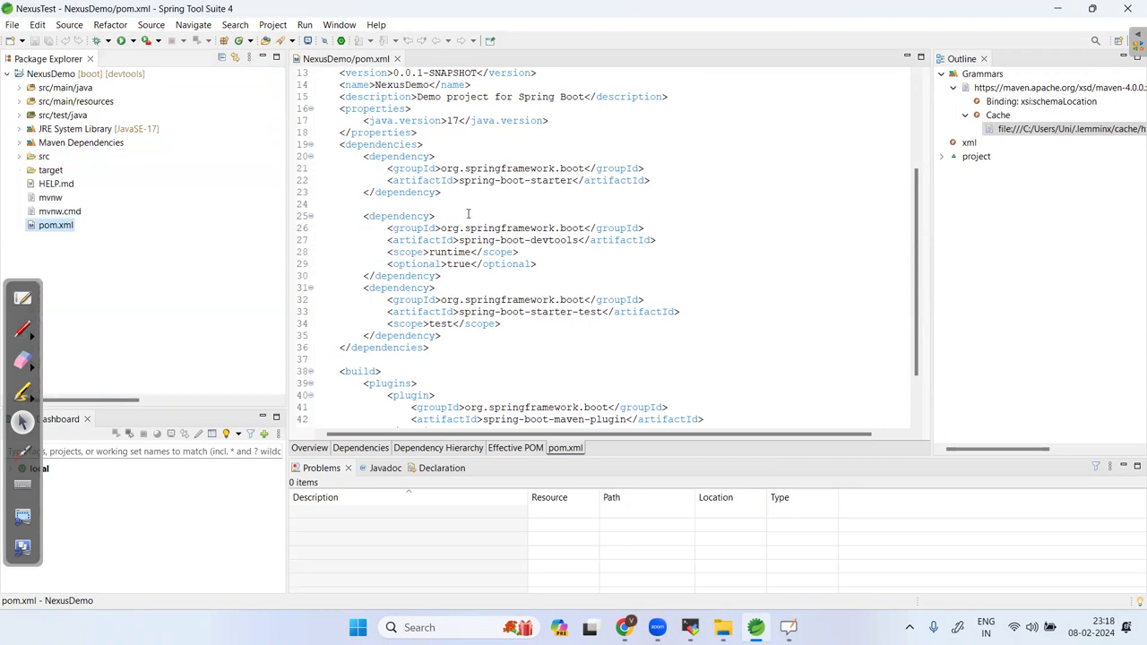
{"action": "left_click", "coordinate": [433, 133]}
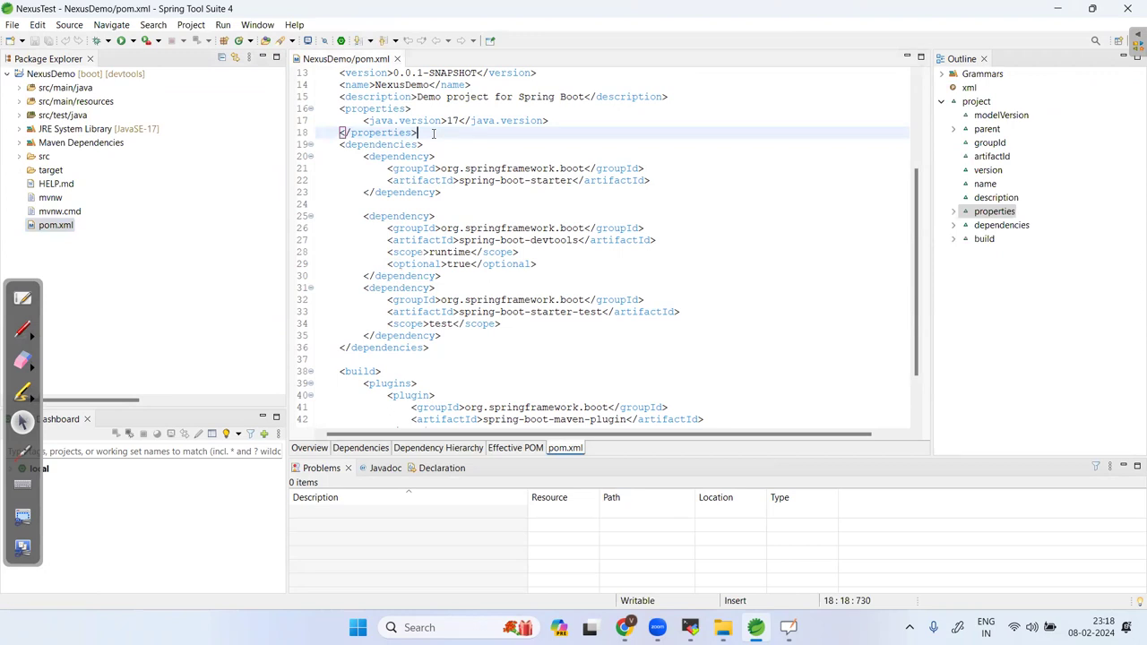
Insert an empty <repositories> element after </properties> in pom.xml, then bring up the notes.
{"action": "key", "text": "Return"}
{"action": "type", "text": "<re"}
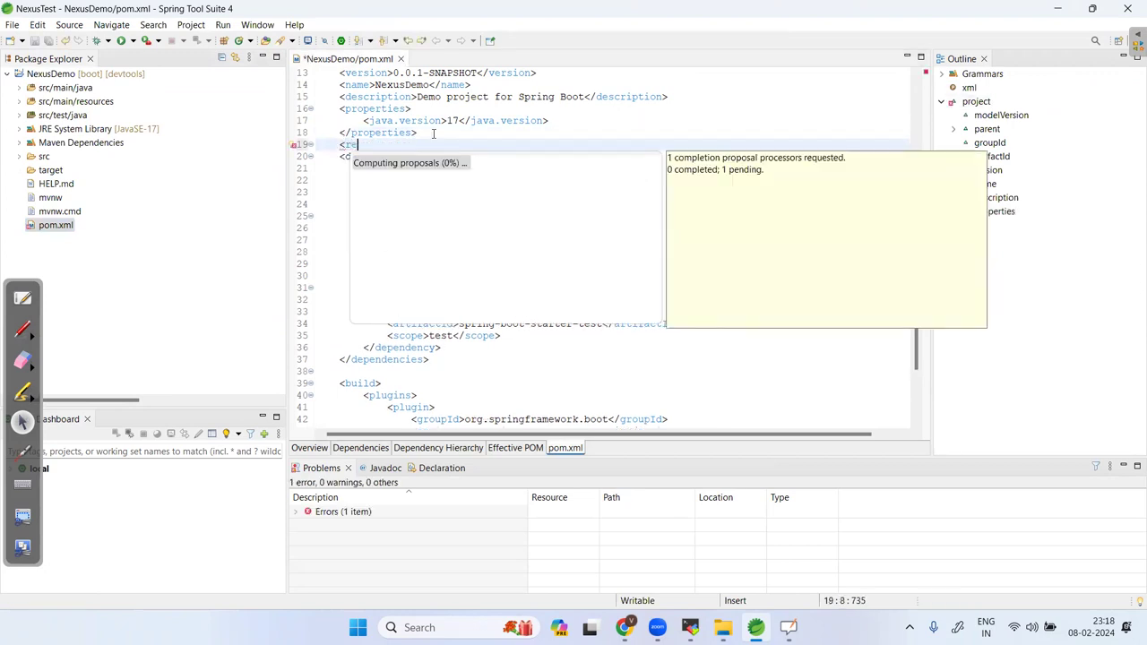
{"action": "key", "text": "Down"}
{"action": "key", "text": "Down"}
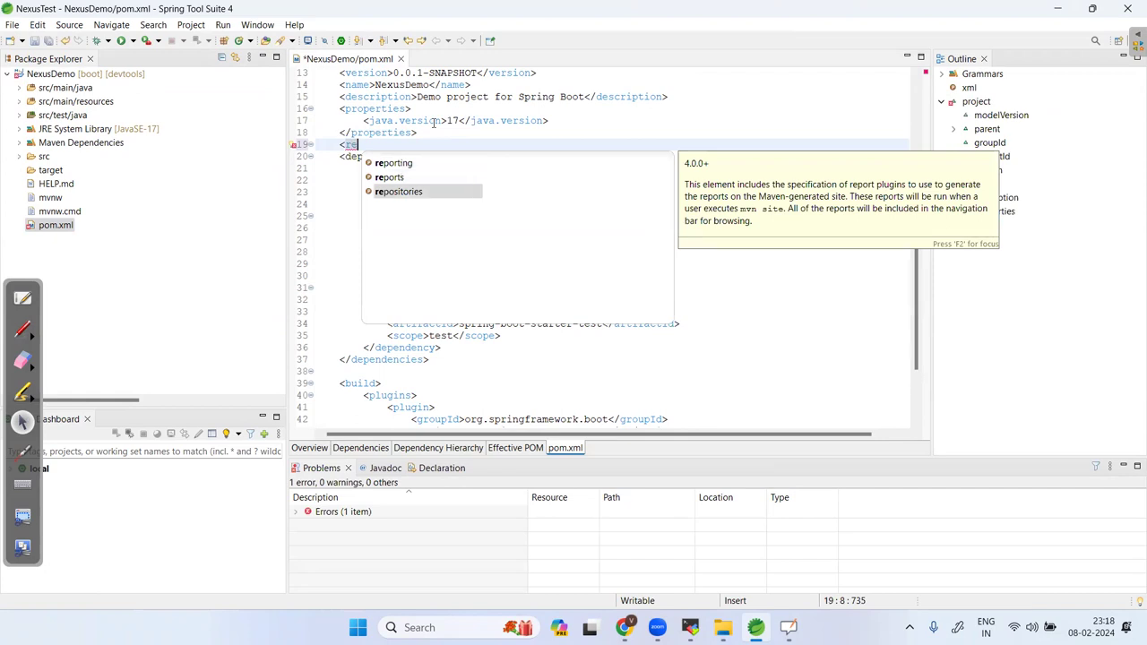
{"action": "key", "text": "Return"}
{"action": "key", "text": "Return"}
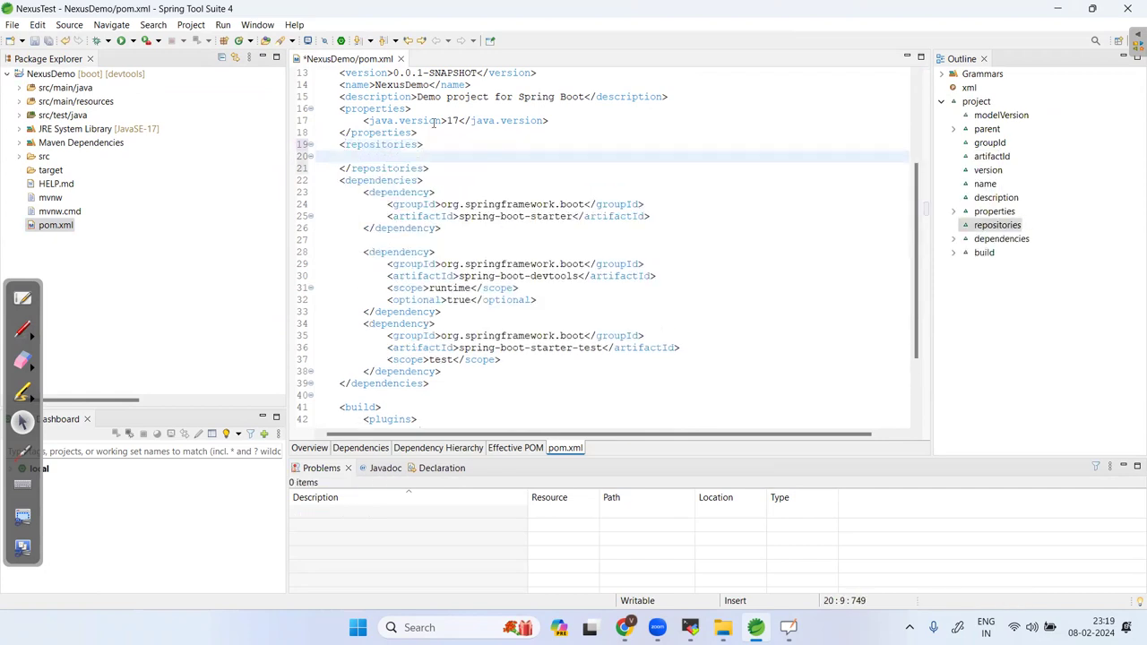
{"action": "key", "text": "alt+Tab"}
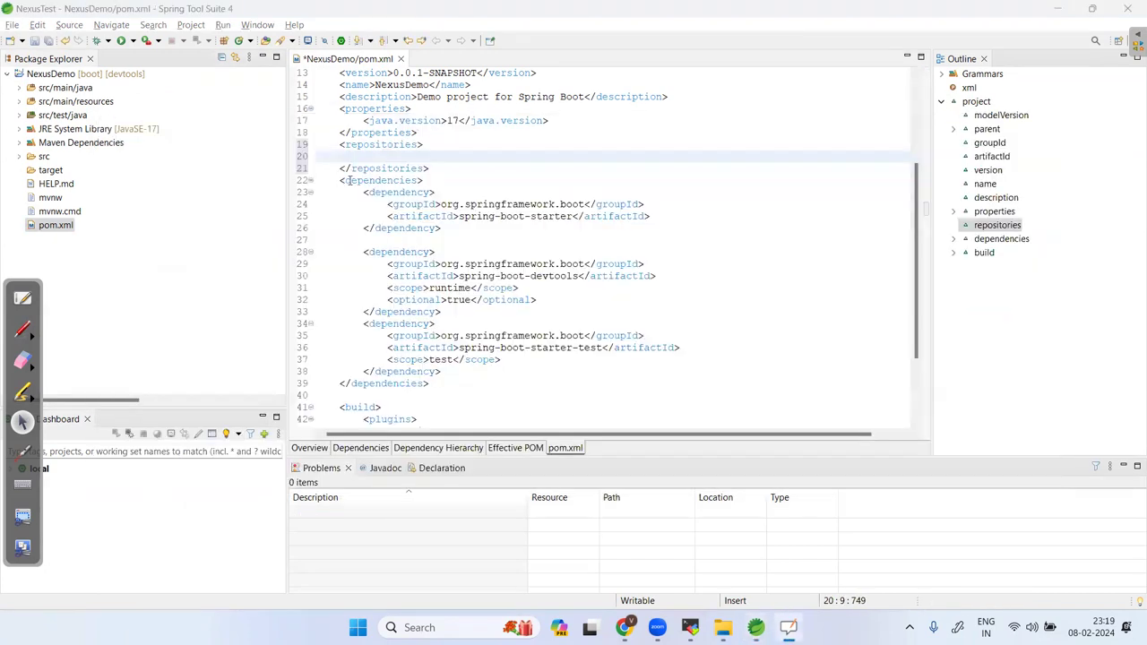
{"action": "left_click", "coordinate": [24, 299]}
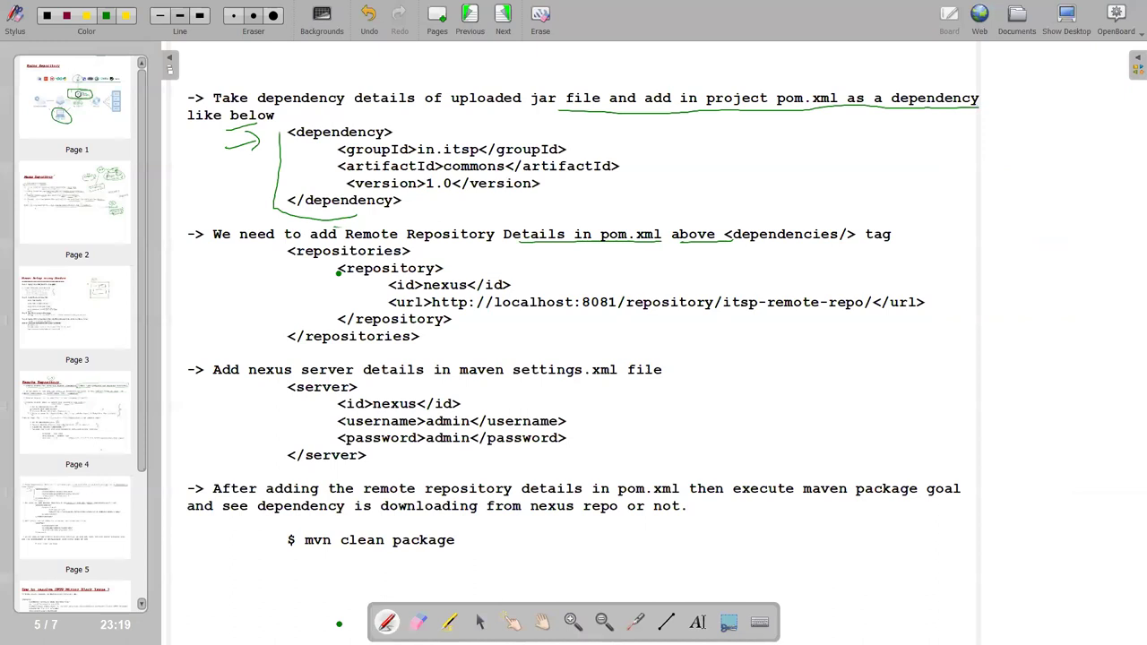
Paste the notes' nexus <repository> block into pom.xml's repositories element.
{"action": "left_click", "coordinate": [697, 622]}
{"action": "left_click", "coordinate": [481, 373]}
{"action": "left_click_drag", "start_coordinate": [337, 269], "coordinate": [464, 320]}
{"action": "key", "text": "ctrl+c"}
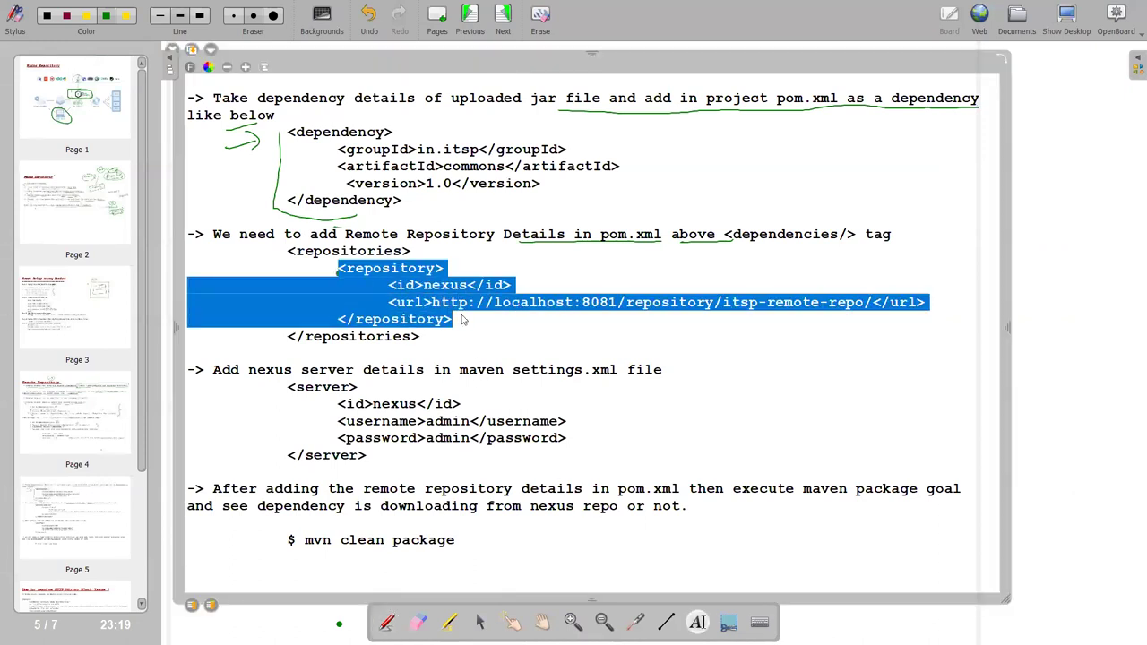
{"action": "key", "text": "alt+Tab"}
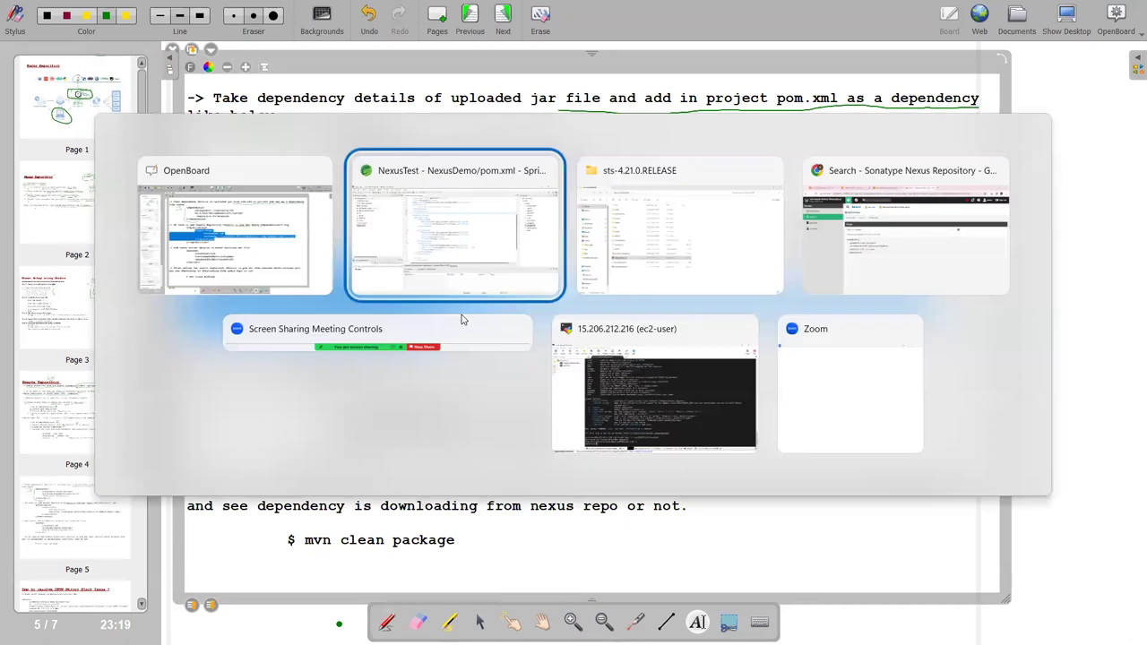
{"action": "key", "text": "ctrl+v"}
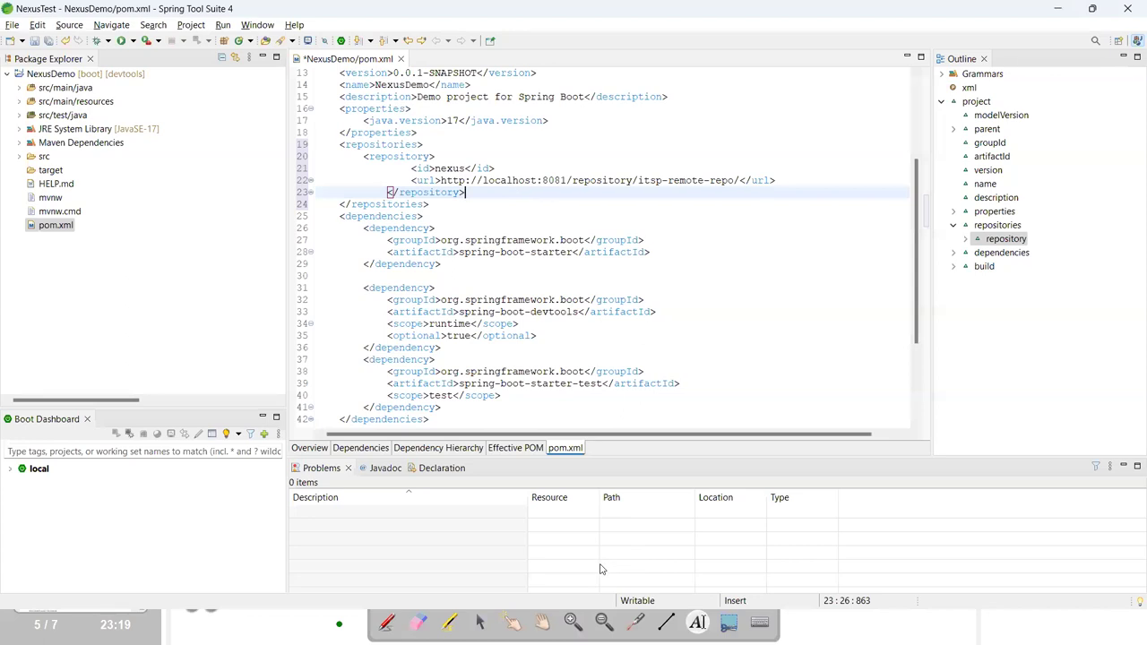
Copy the itsp-repo server URL from the Remote Repository notes page.
{"action": "key", "text": "alt+Tab"}
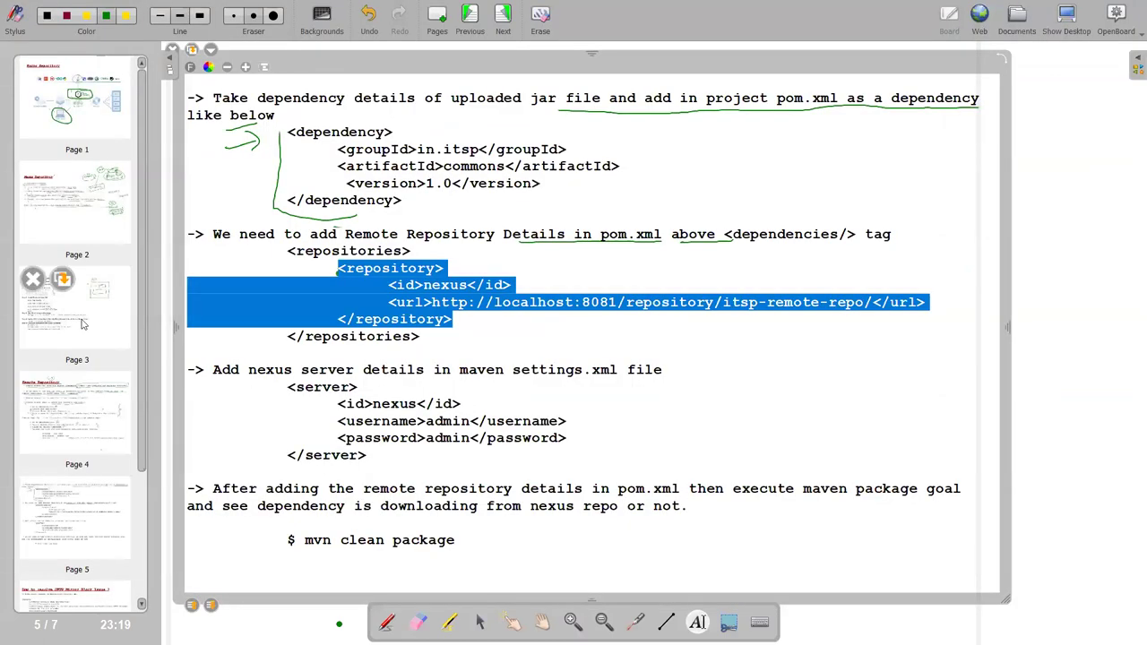
{"action": "left_click", "coordinate": [85, 324]}
{"action": "left_click", "coordinate": [77, 416]}
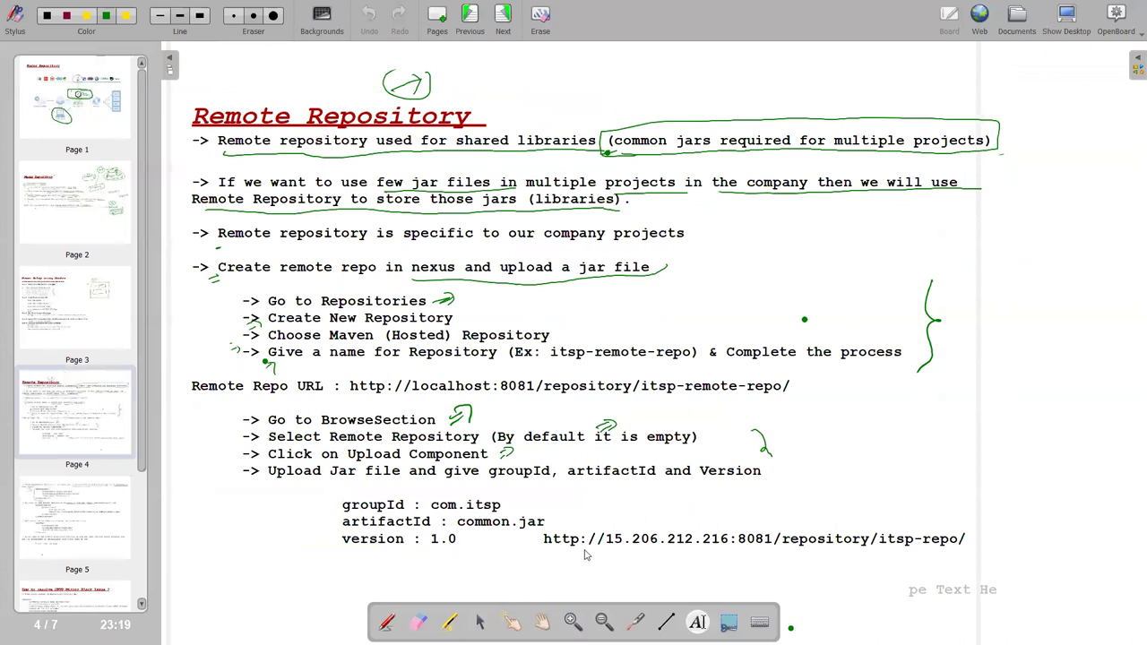
{"action": "left_click", "coordinate": [586, 548]}
{"action": "left_click_drag", "start_coordinate": [543, 539], "coordinate": [968, 543]}
{"action": "key", "text": "ctrl+c"}
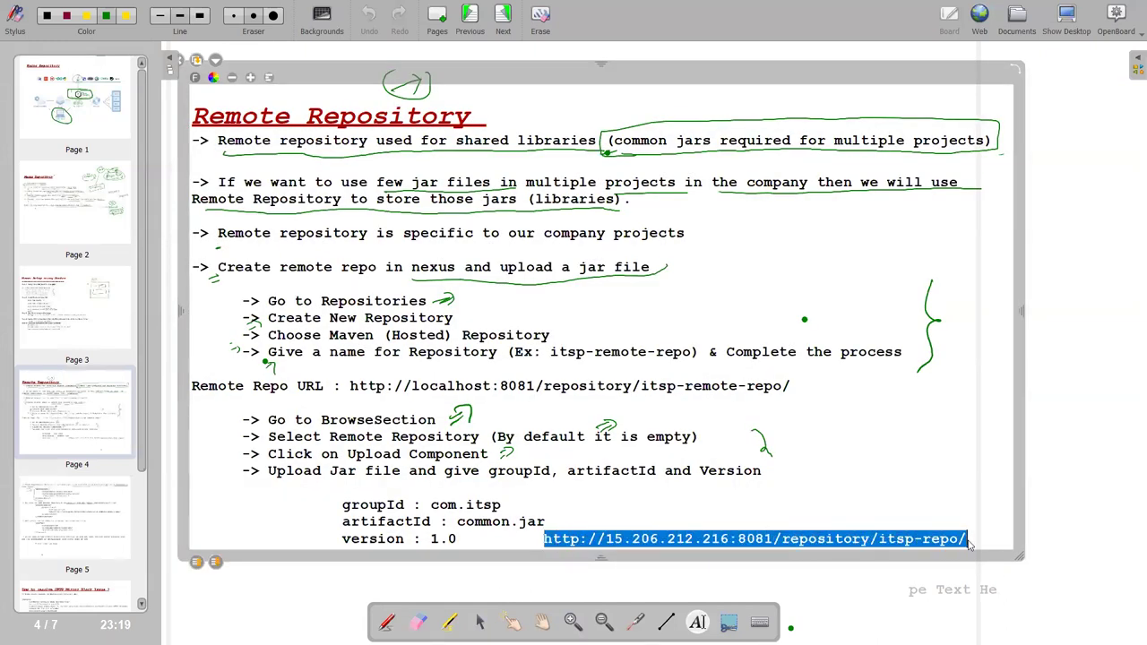
{"action": "key", "text": "alt+Tab"}
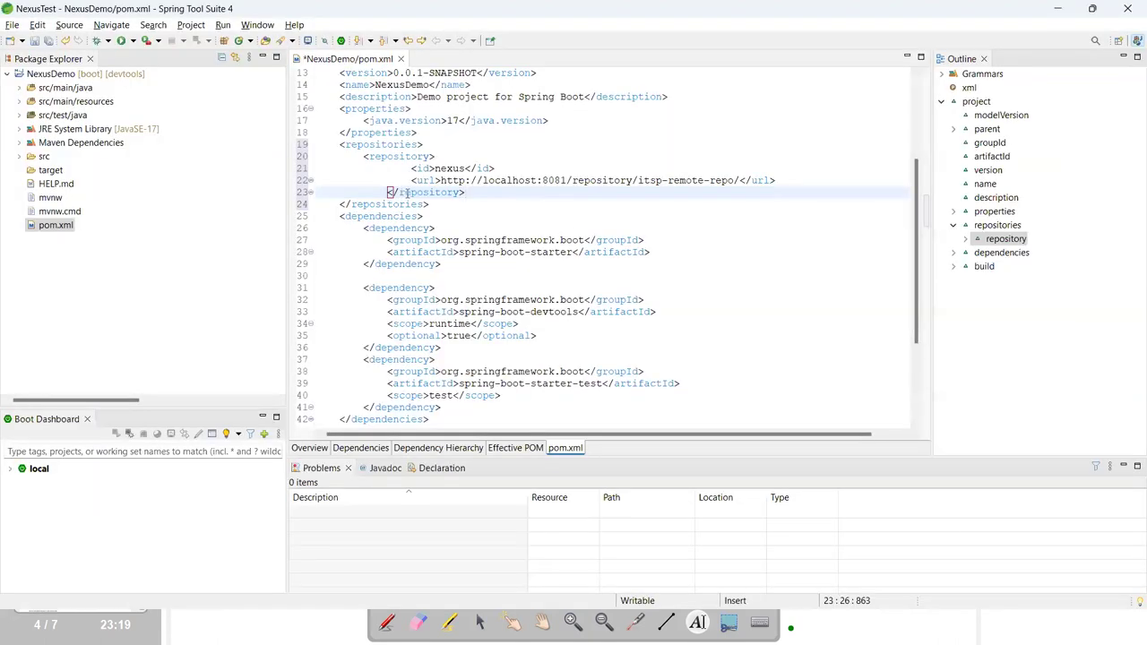
{"action": "left_click_drag", "start_coordinate": [437, 180], "coordinate": [742, 180]}
{"action": "key", "text": "ctrl+v"}
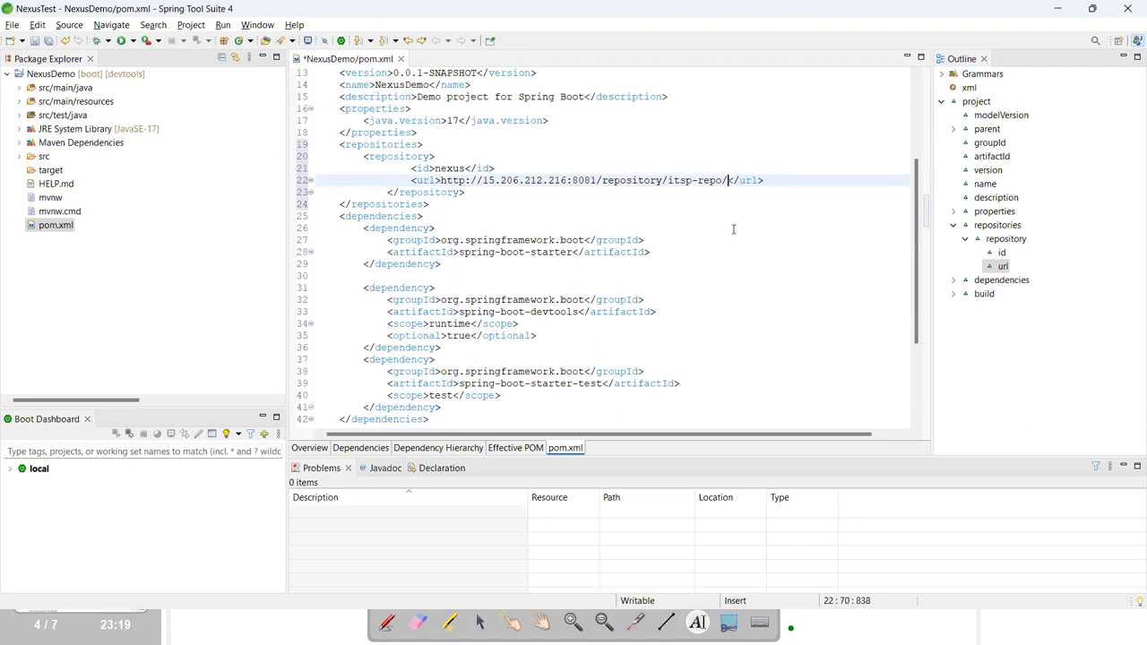
{"action": "key", "text": "ctrl+s"}
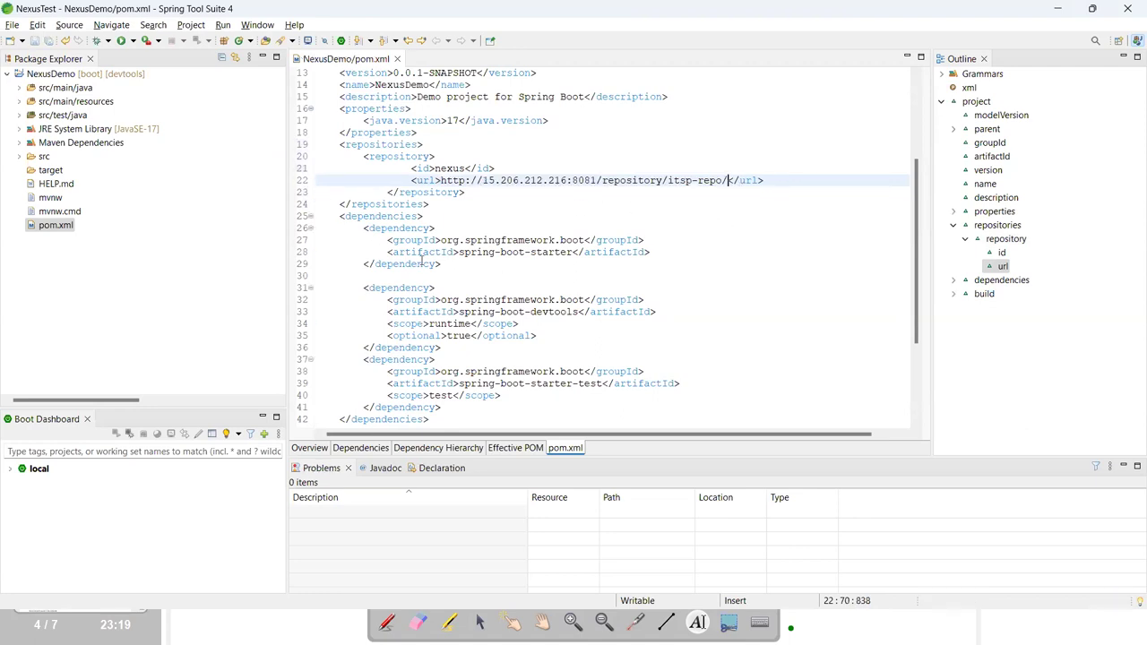
{"action": "key", "text": "alt+Tab"}
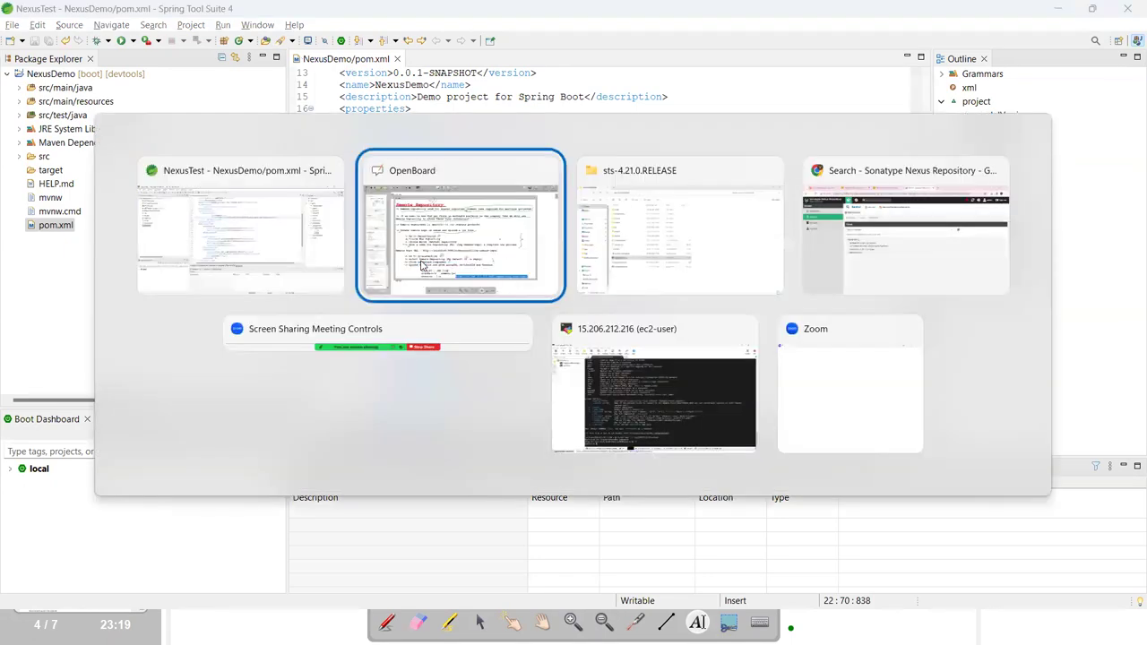
Show page 5 of the notes, then place the cursor after pom.xml's last dependency.
{"action": "left_click", "coordinate": [77, 510]}
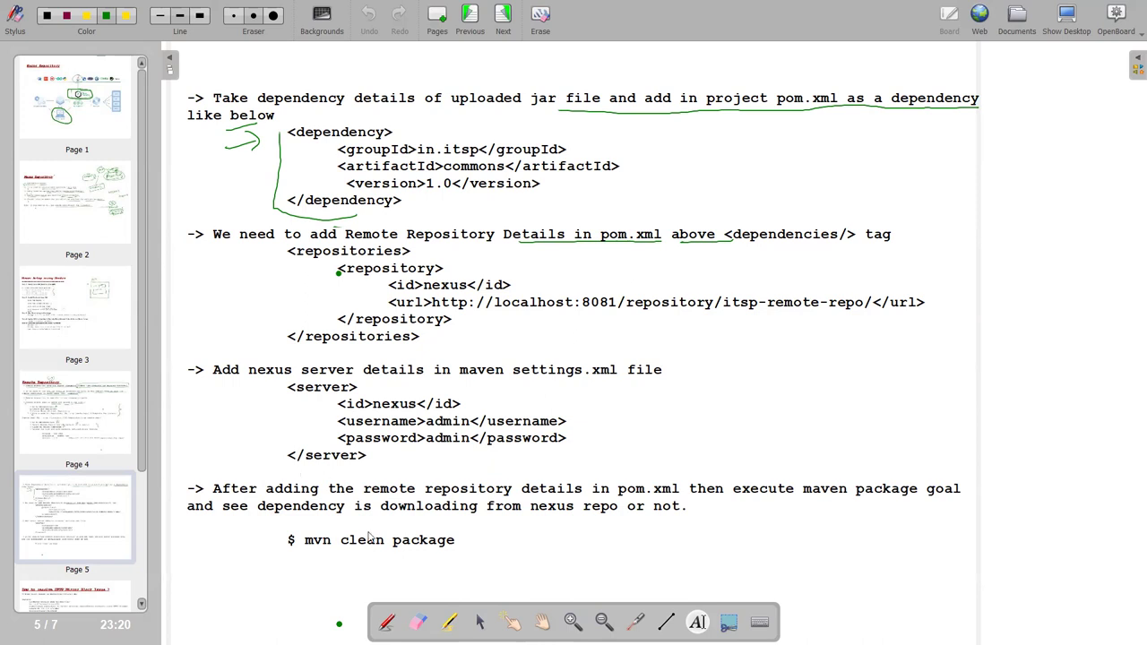
{"action": "key", "text": "alt+Tab"}
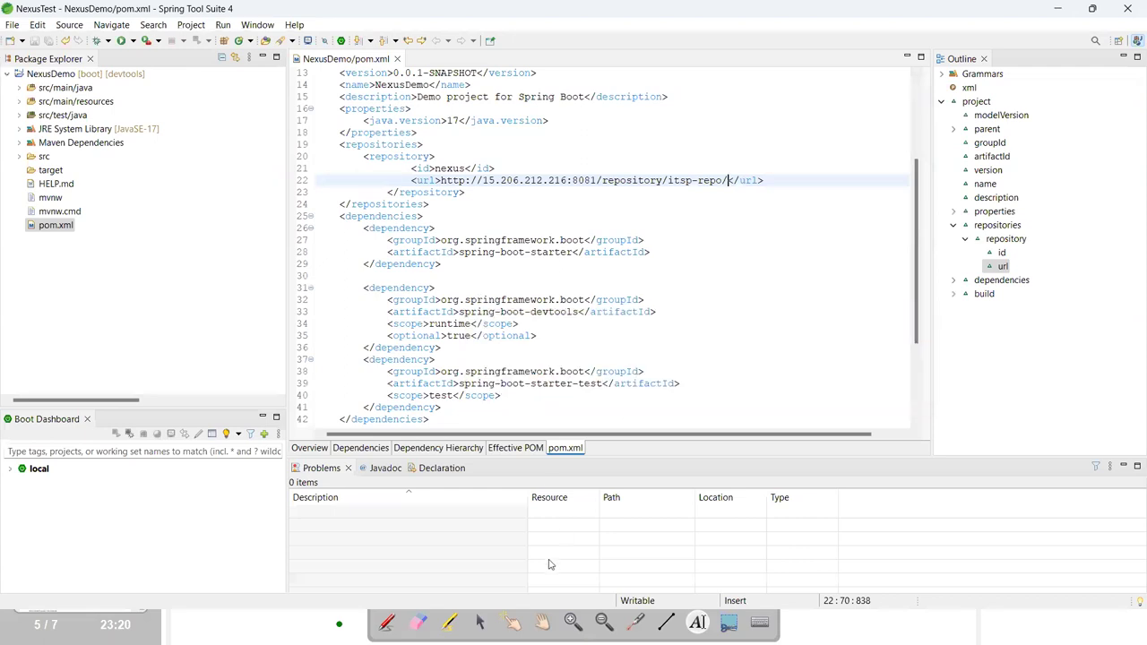
{"action": "key", "text": "alt+Tab"}
{"action": "key", "text": "Tab"}
{"action": "key", "text": "Tab"}
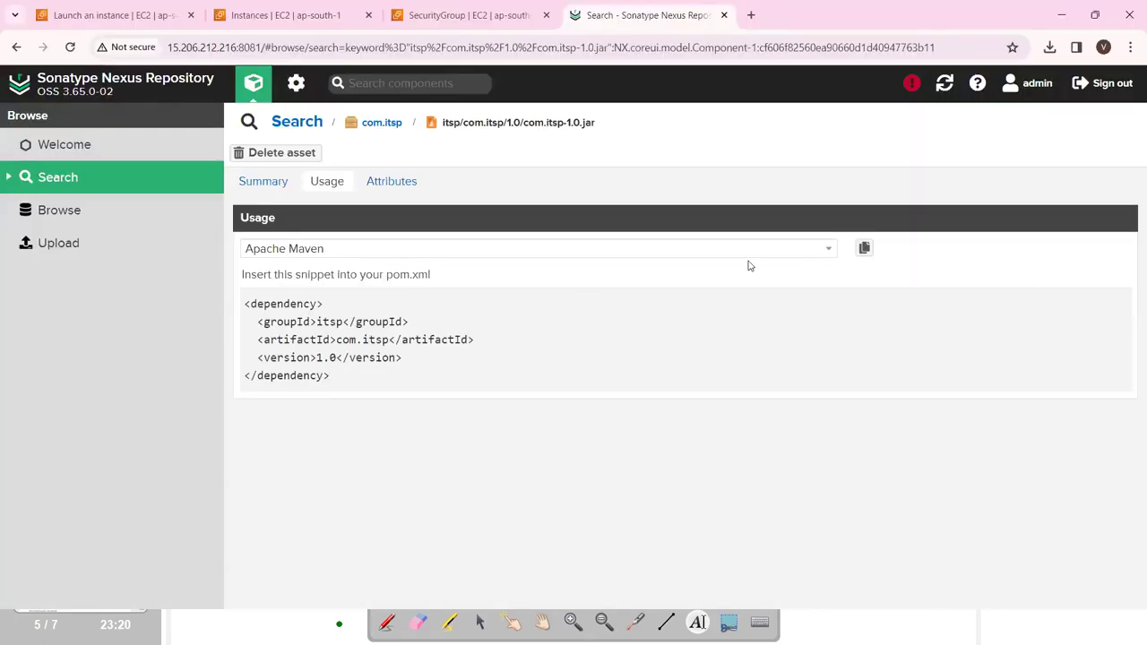
{"action": "key", "text": "alt+Tab"}
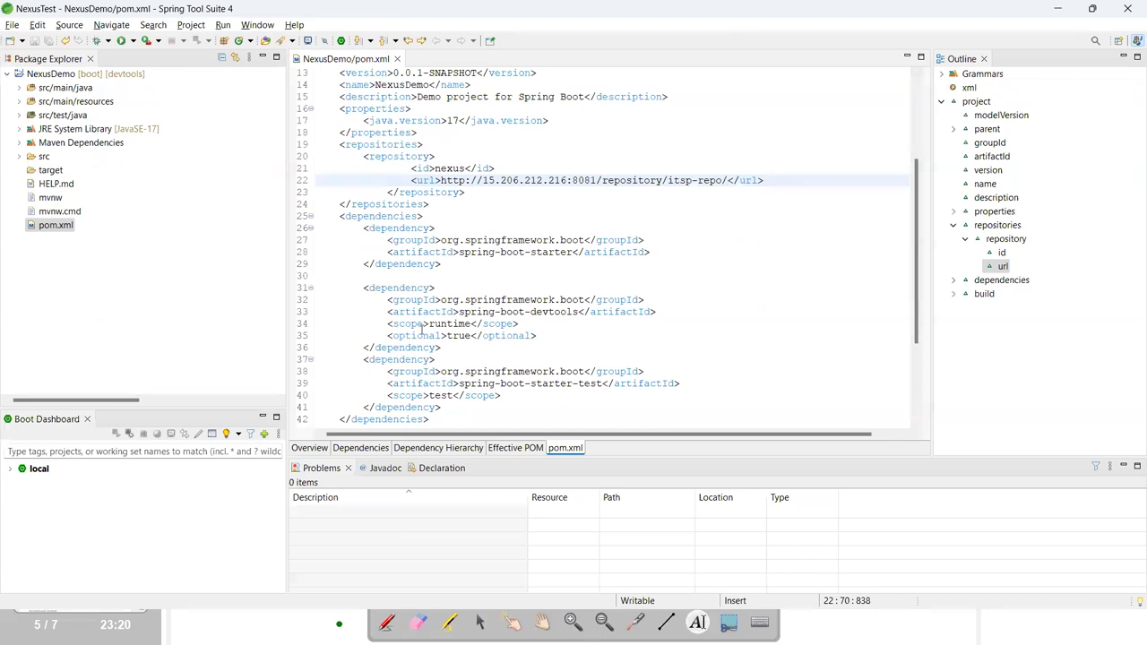
{"action": "scroll", "coordinate": [421, 328], "scroll_direction": "down", "scroll_amount": 1}
{"action": "left_click", "coordinate": [448, 369]}
Paste the itsp / com.itsp / 1.0 dependency into pom.xml, save it, and reformat the indentation.
{"action": "key", "text": "Return"}
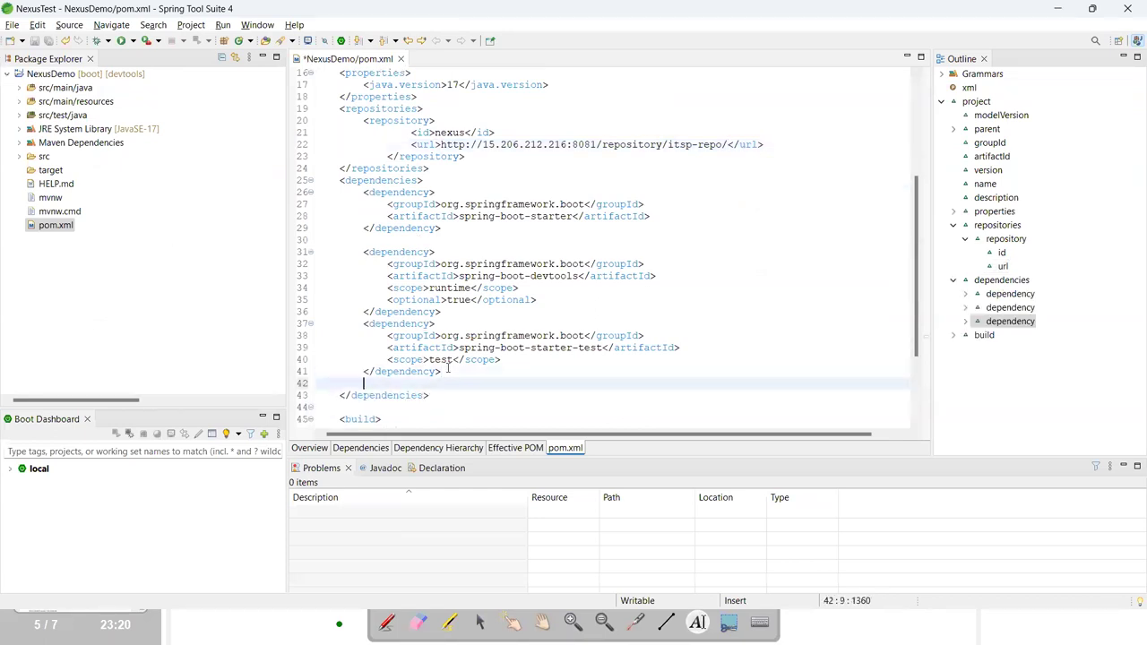
{"action": "type", "text": "<dependency> <groupId>itsp</groupId> <artifactId>com.itsp</artifactId> <version>1.0</version> </dependency>"}
{"action": "key", "text": "ctrl+s"}
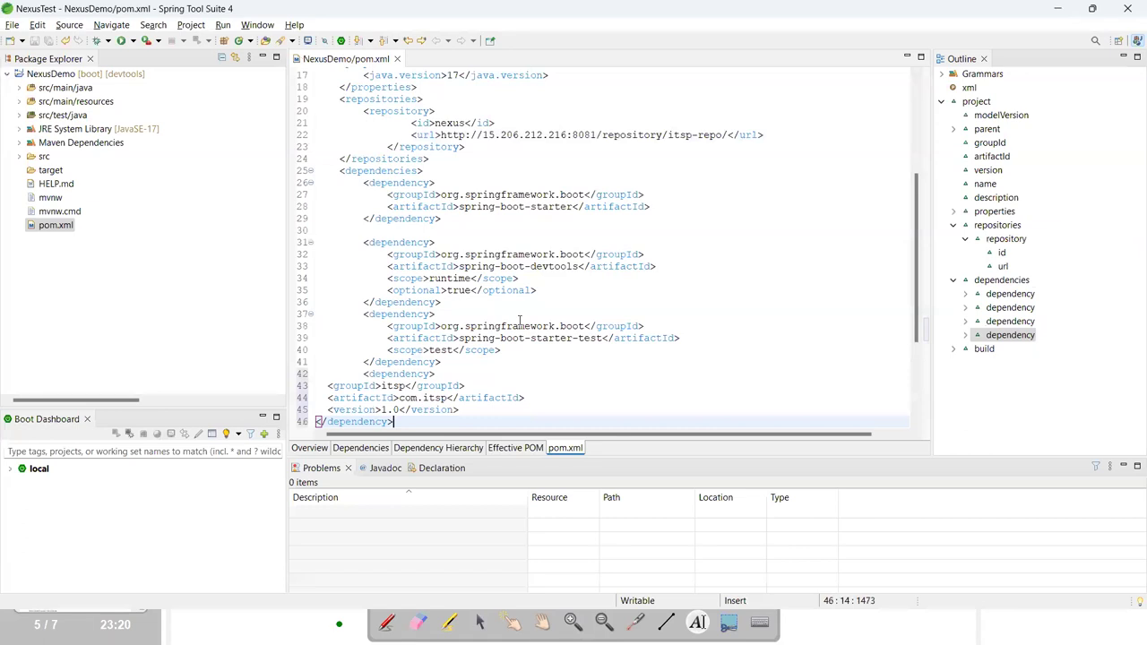
{"action": "left_click", "coordinate": [616, 289]}
{"action": "key", "text": "ctrl+a"}
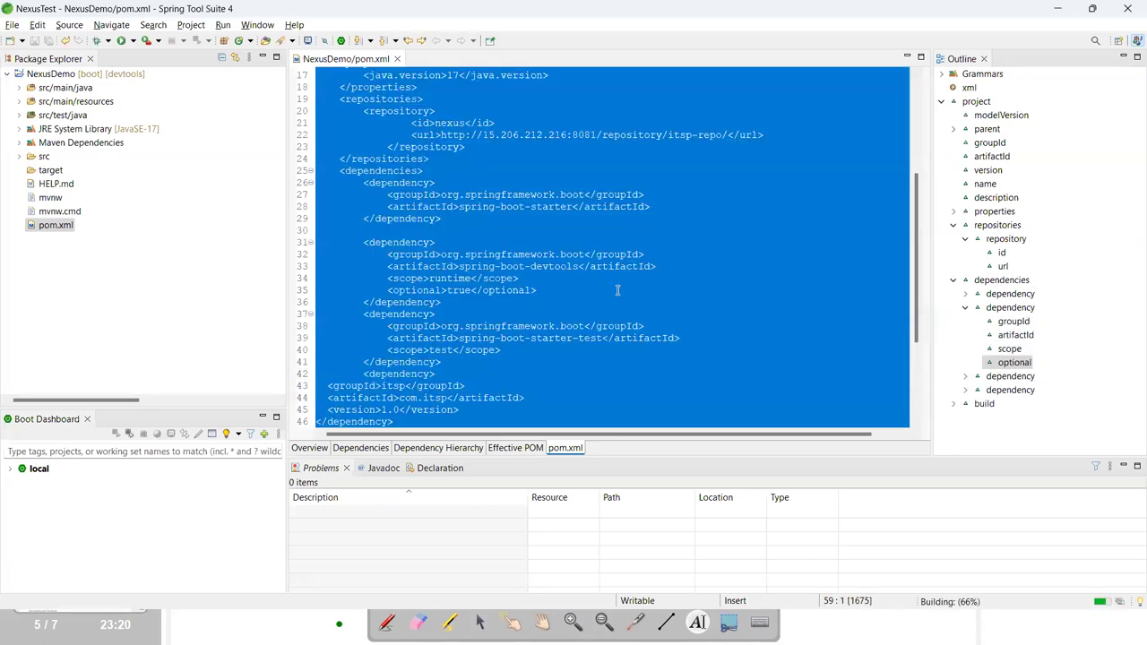
{"action": "key", "text": "ctrl+shift+f"}
{"action": "left_click", "coordinate": [636, 360]}
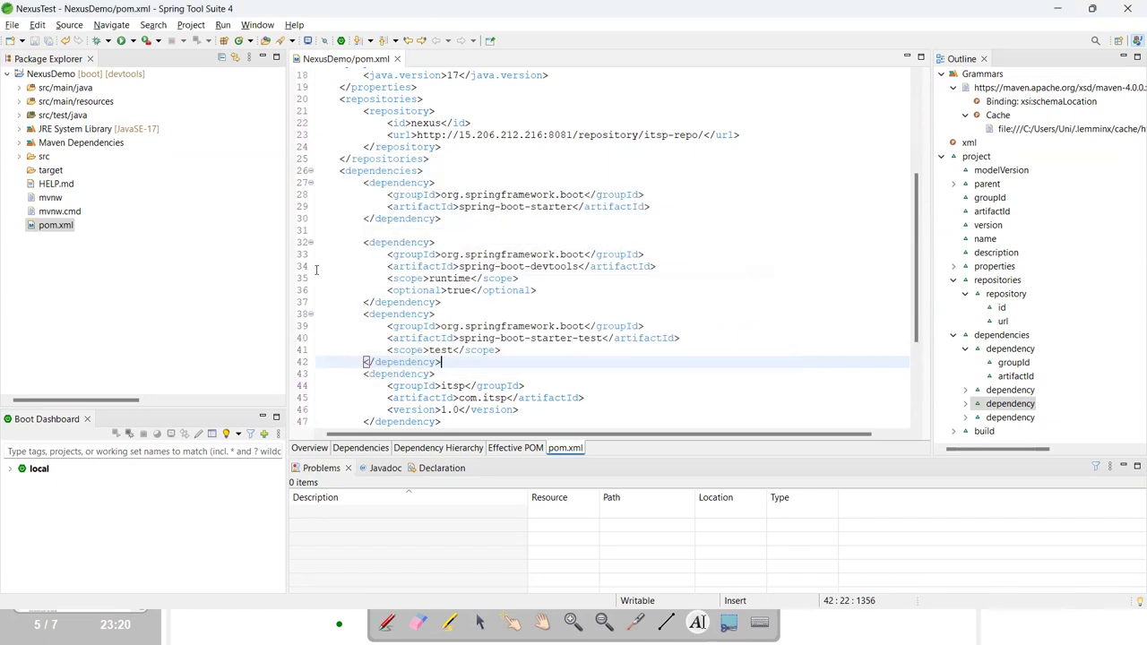
Browse NexusDemo's Maven Dependencies to confirm com.itsp-1.0.jar is listed, then return to OpenBoard.
{"action": "left_click", "coordinate": [19, 143]}
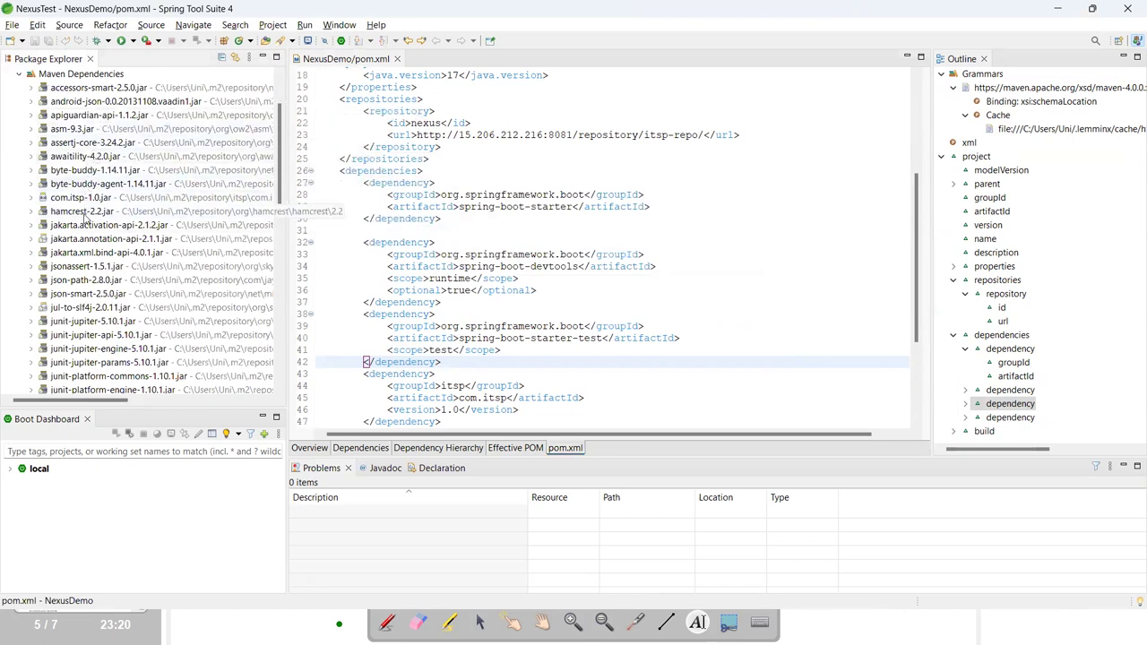
{"action": "scroll", "coordinate": [83, 230], "scroll_direction": "down", "scroll_amount": 3}
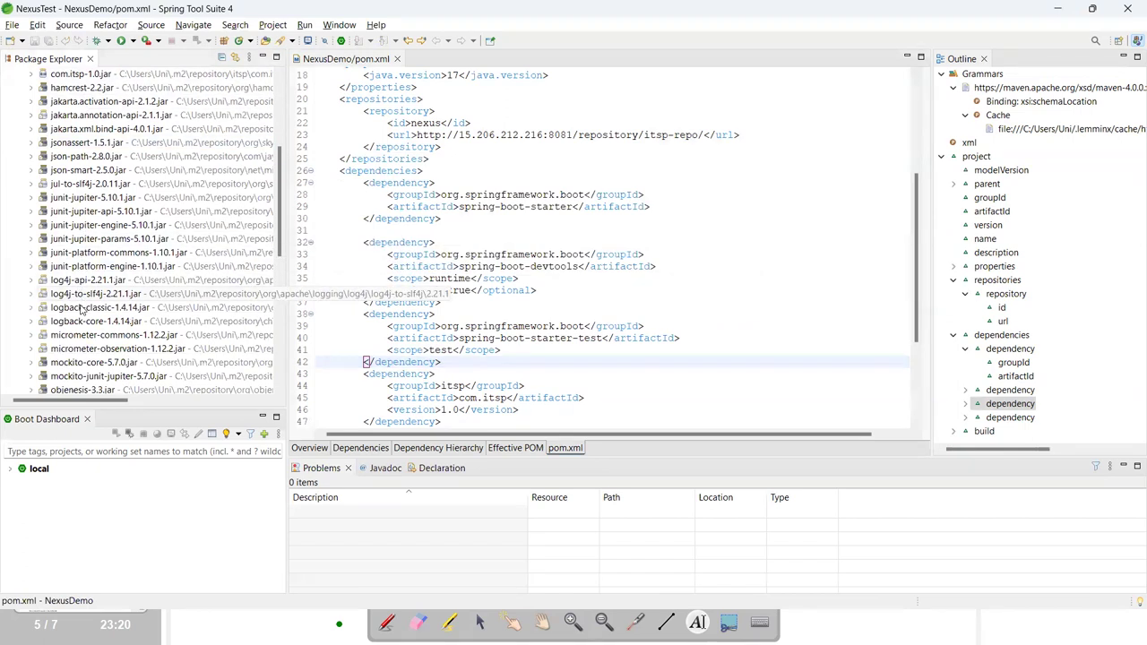
{"action": "scroll", "coordinate": [81, 310], "scroll_direction": "down", "scroll_amount": 2}
{"action": "scroll", "coordinate": [79, 316], "scroll_direction": "down", "scroll_amount": 5}
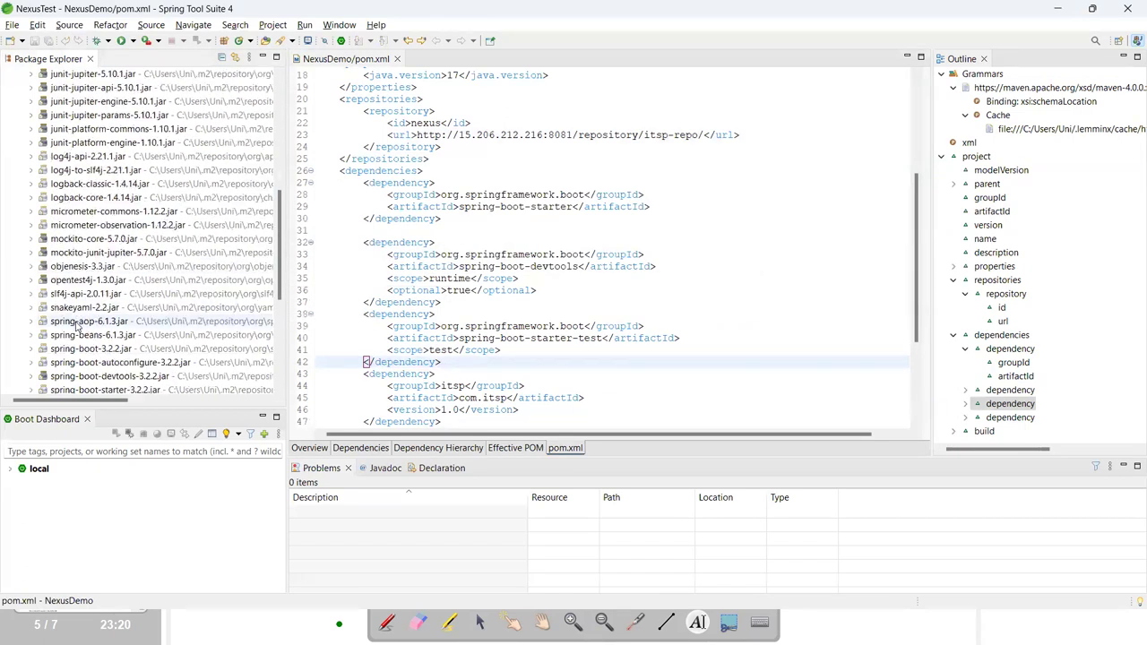
{"action": "scroll", "coordinate": [77, 326], "scroll_direction": "down", "scroll_amount": 1}
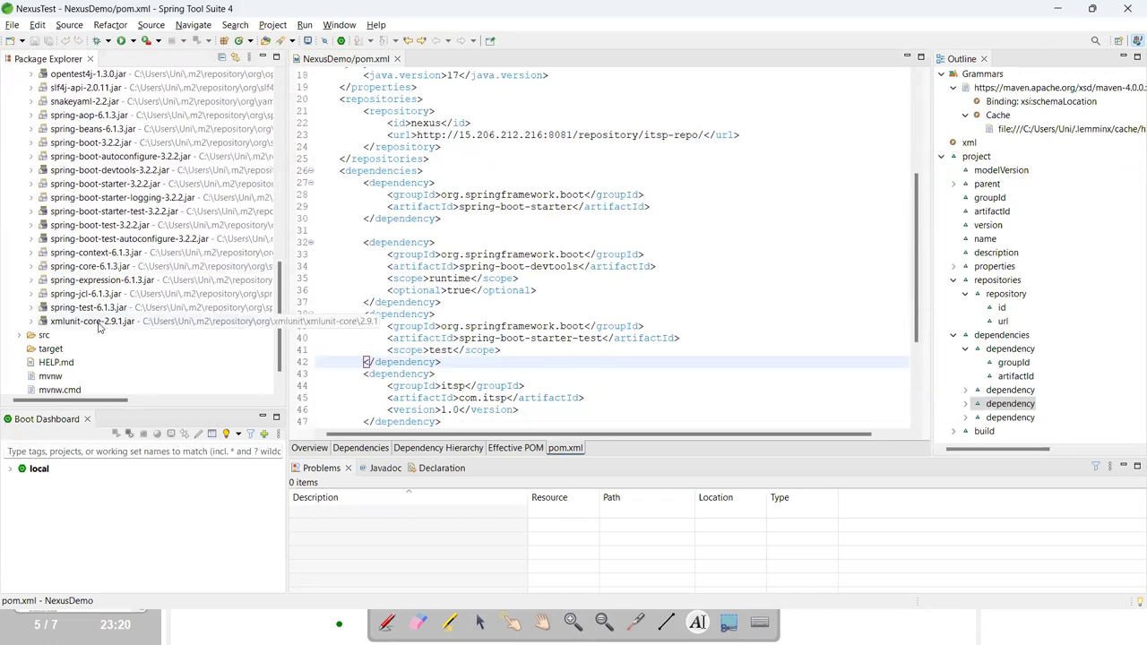
{"action": "scroll", "coordinate": [80, 309], "scroll_direction": "up", "scroll_amount": 3}
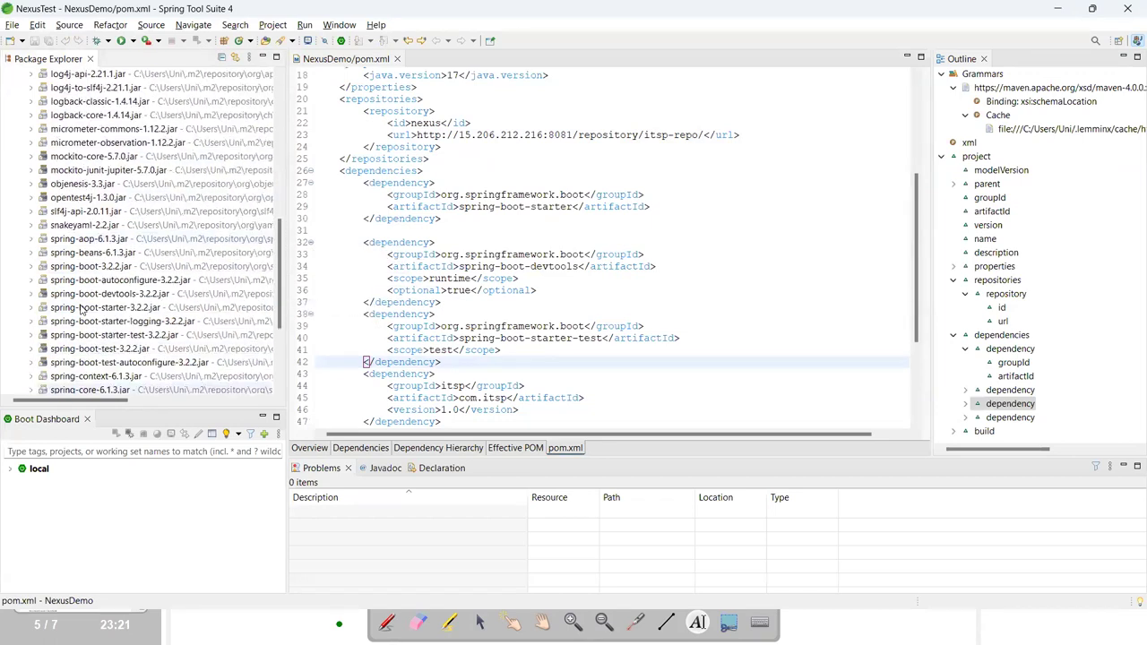
{"action": "scroll", "coordinate": [72, 254], "scroll_direction": "up", "scroll_amount": 1}
{"action": "scroll", "coordinate": [72, 253], "scroll_direction": "up", "scroll_amount": 5}
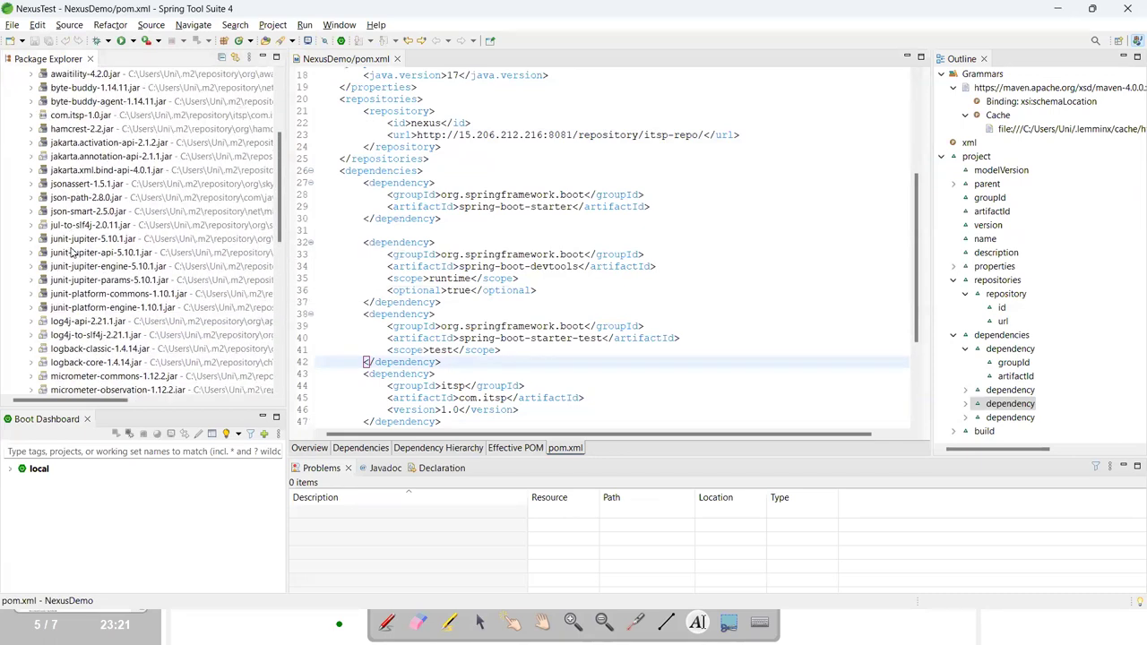
{"action": "scroll", "coordinate": [72, 253], "scroll_direction": "up", "scroll_amount": 4}
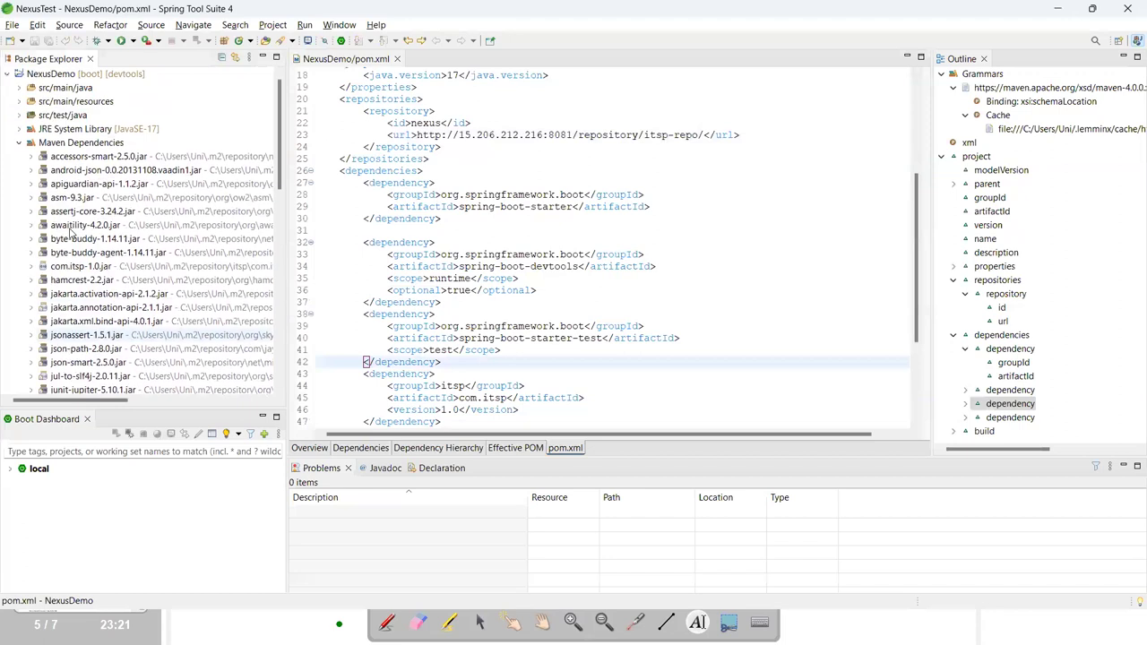
{"action": "left_click", "coordinate": [19, 142]}
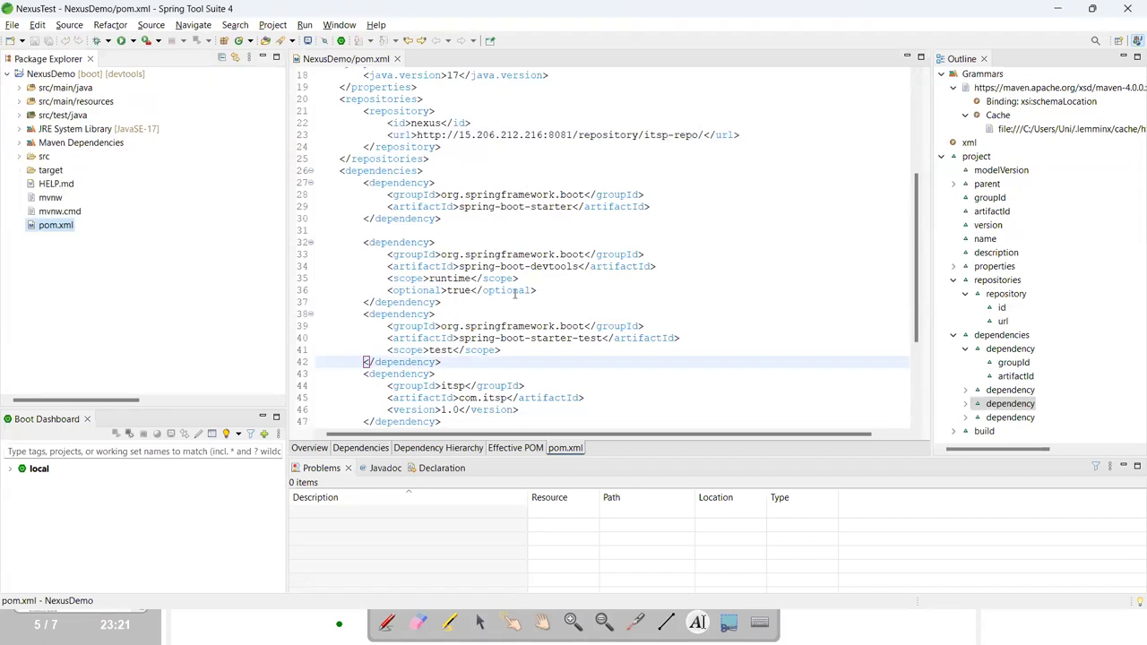
{"action": "key", "text": "alt+Tab"}
{"action": "key", "text": "alt+Tab"}
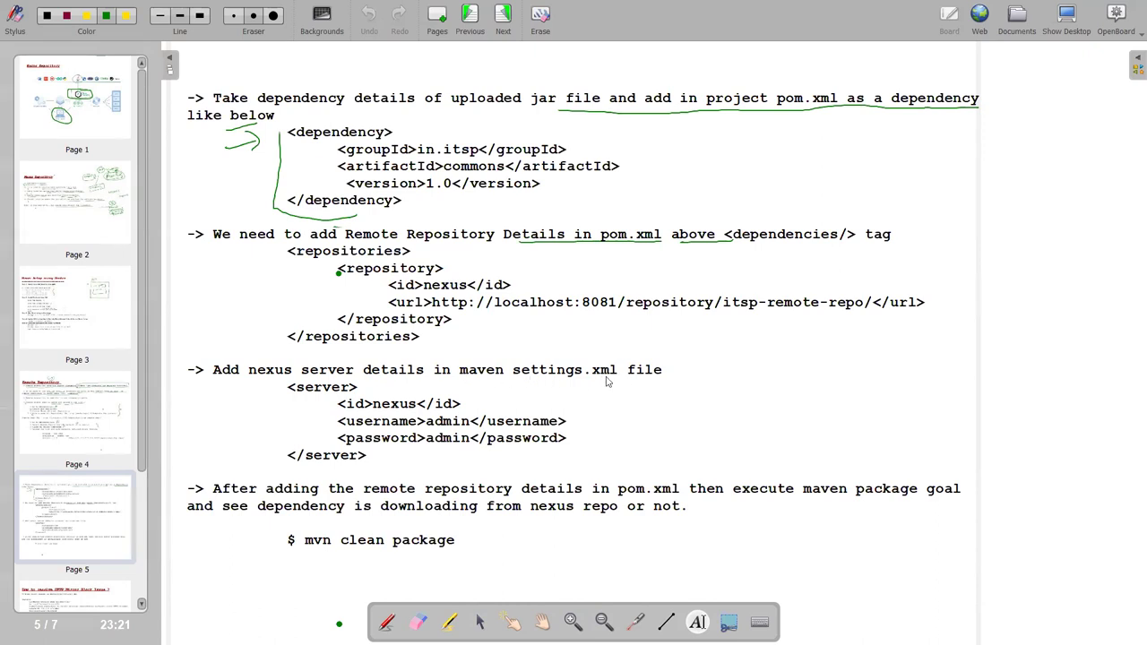
In File Explorer, navigate to the C:\apache-maven-3.8.8\conf folder.
{"action": "key", "text": "alt+Tab"}
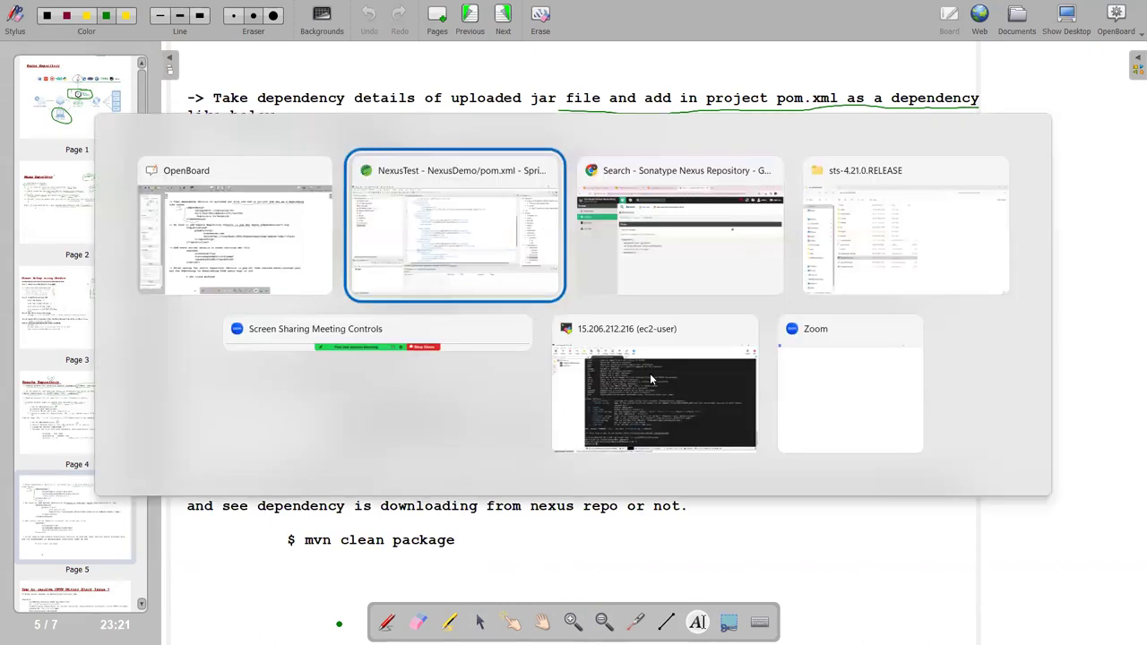
{"action": "key", "text": "alt+Tab"}
{"action": "key", "text": "alt+Tab"}
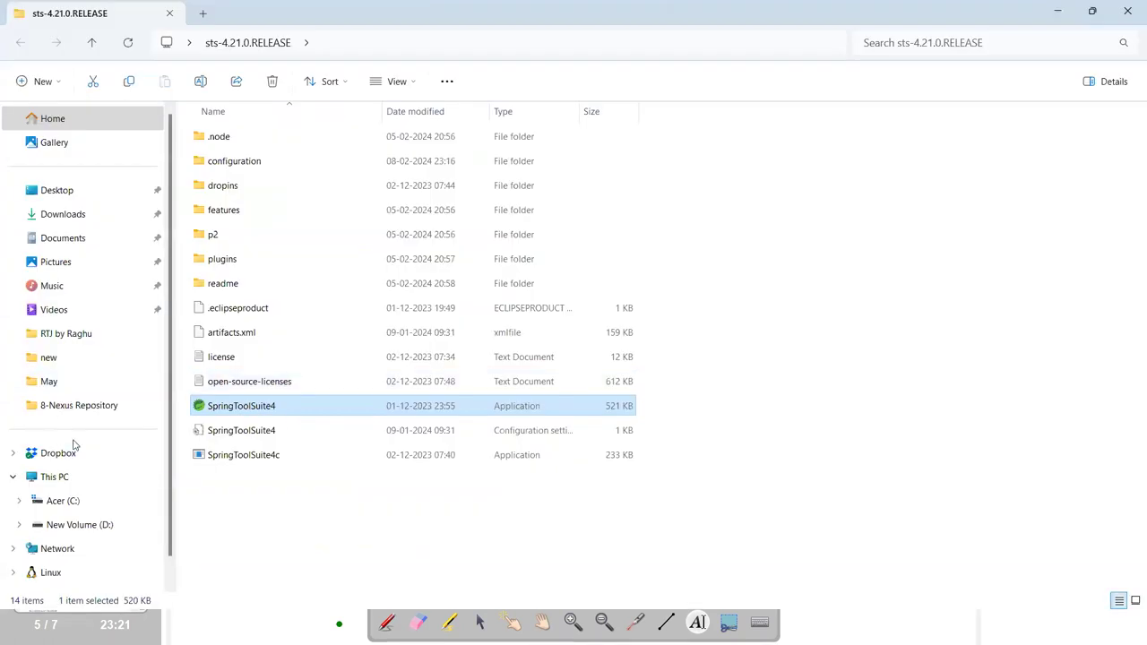
{"action": "scroll", "coordinate": [76, 474], "scroll_direction": "down", "scroll_amount": 1}
{"action": "left_click", "coordinate": [76, 475]}
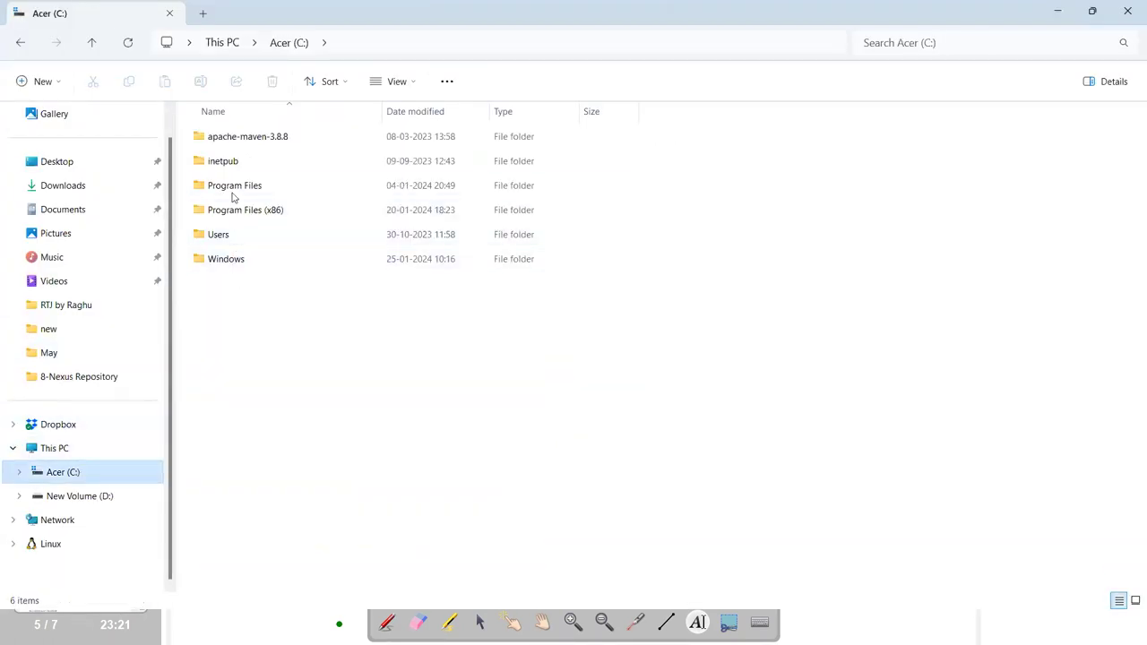
{"action": "left_click", "coordinate": [238, 189]}
{"action": "double_click", "coordinate": [238, 190]}
{"action": "left_click", "coordinate": [91, 43]}
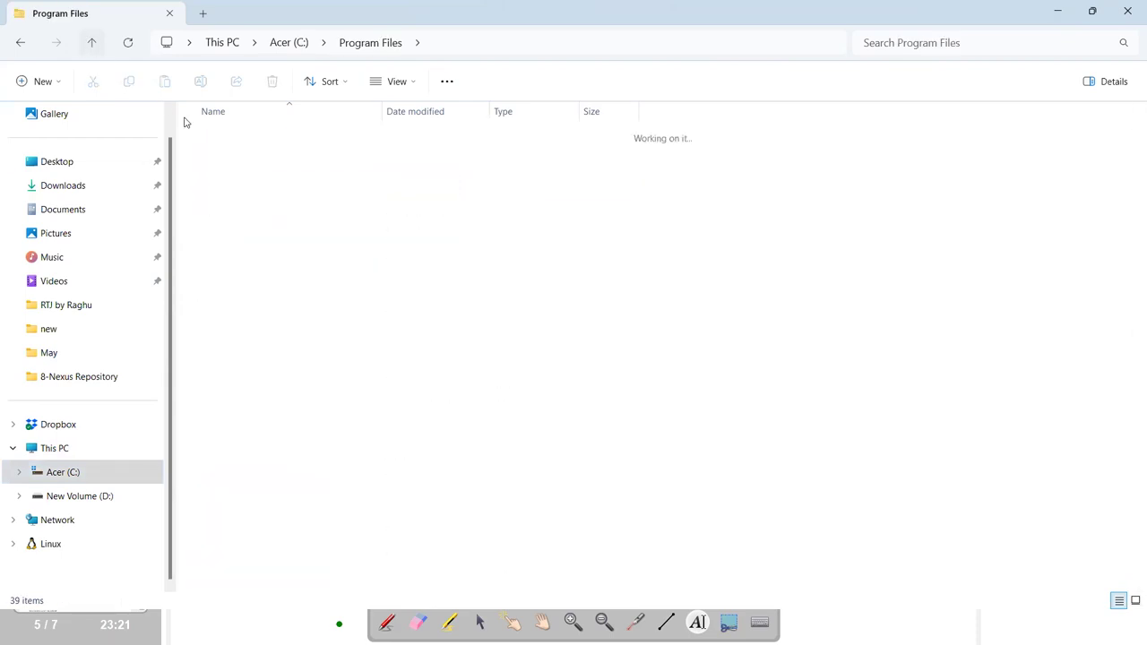
{"action": "double_click", "coordinate": [256, 139]}
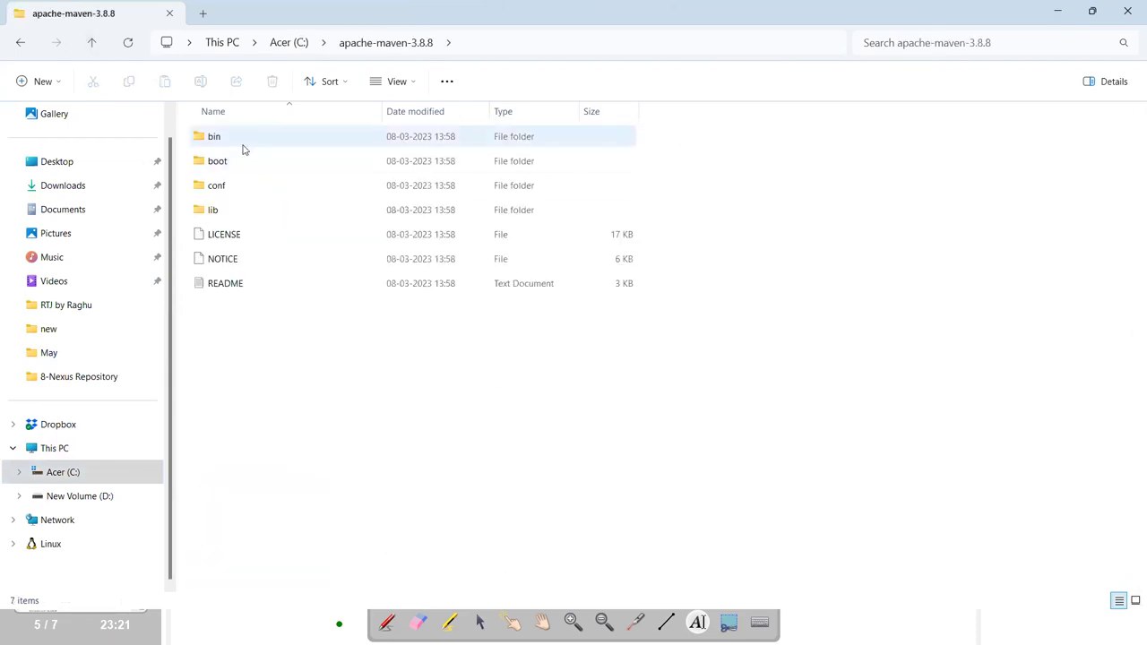
{"action": "double_click", "coordinate": [243, 144]}
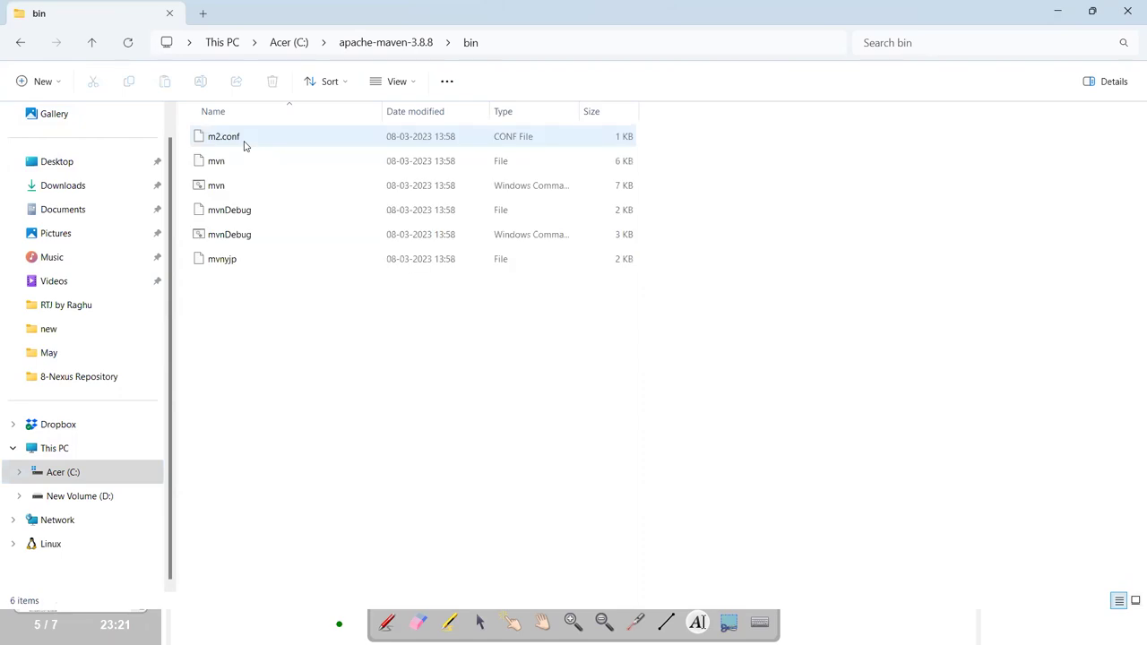
{"action": "left_click", "coordinate": [94, 42]}
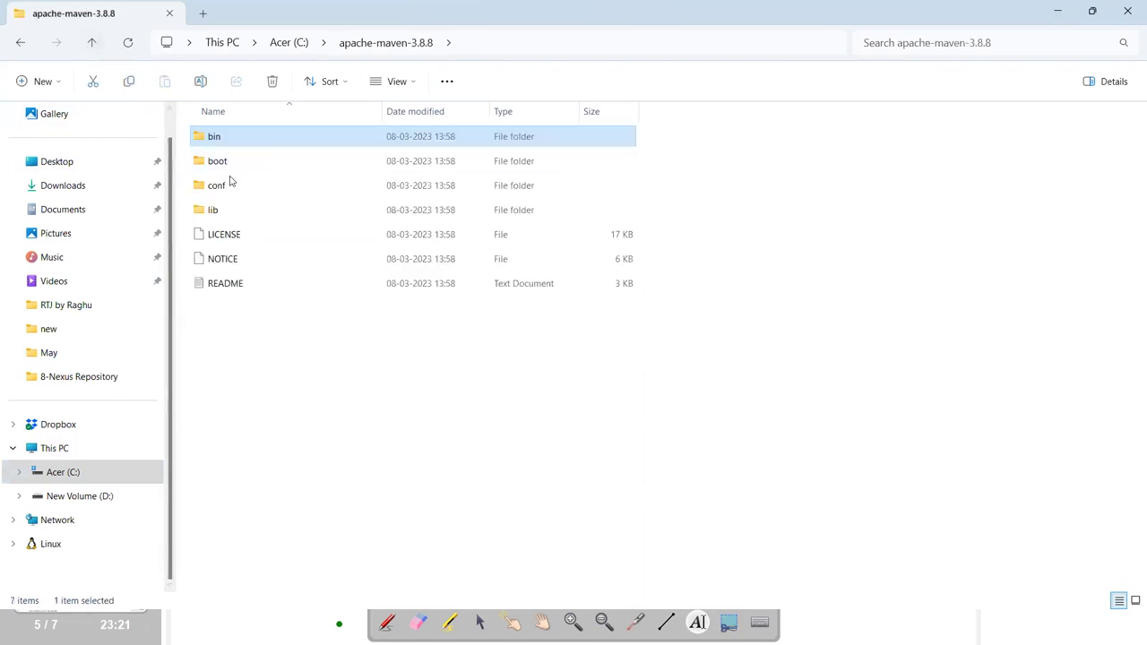
{"action": "double_click", "coordinate": [223, 188]}
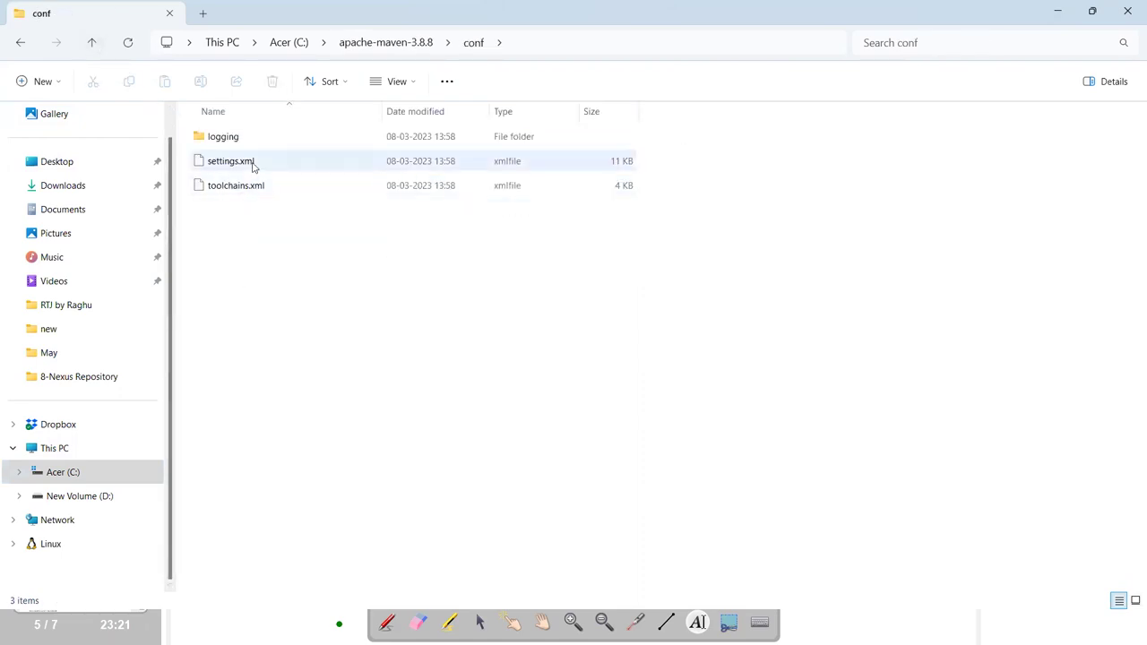
Open settings.xml, always using Visual Studio Code for xml files.
{"action": "double_click", "coordinate": [252, 163]}
{"action": "left_click", "coordinate": [497, 269]}
{"action": "left_click", "coordinate": [526, 542]}
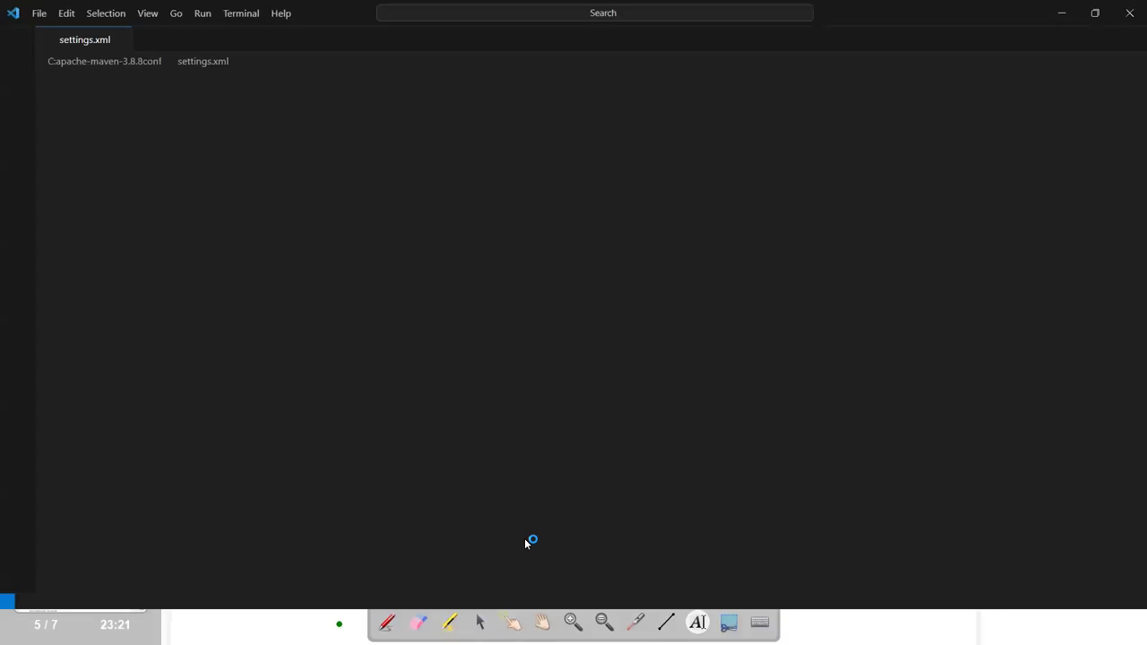
Scroll settings.xml to the servers section and place the cursor before the closing servers tag.
{"action": "left_click", "coordinate": [304, 355]}
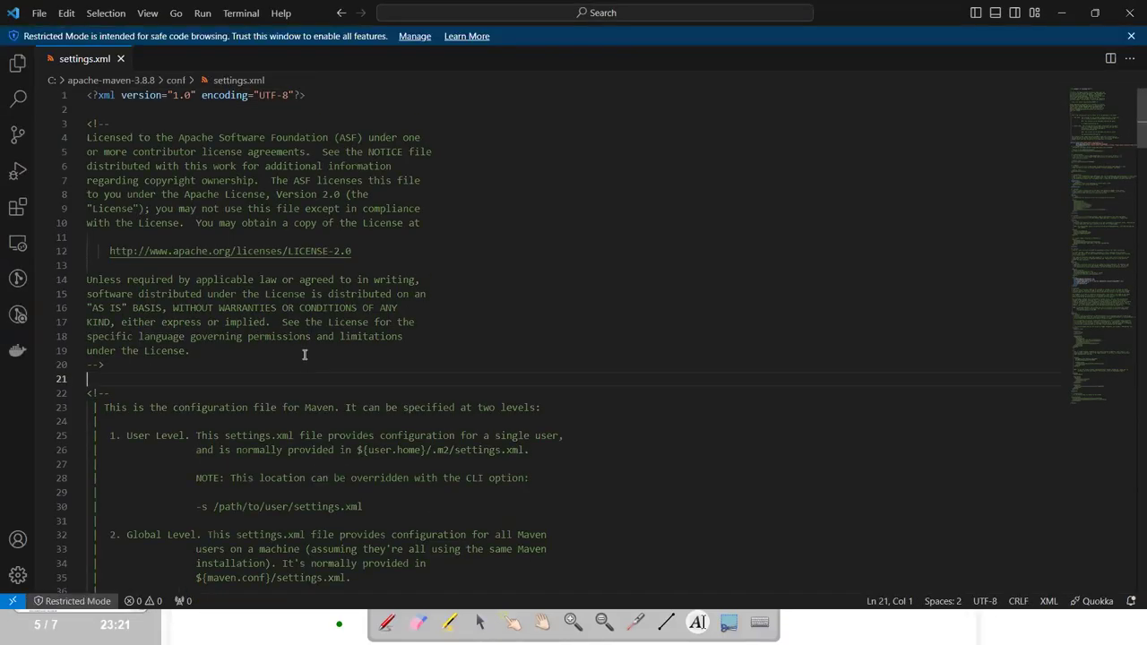
{"action": "scroll", "coordinate": [304, 355], "scroll_direction": "down", "scroll_amount": 15}
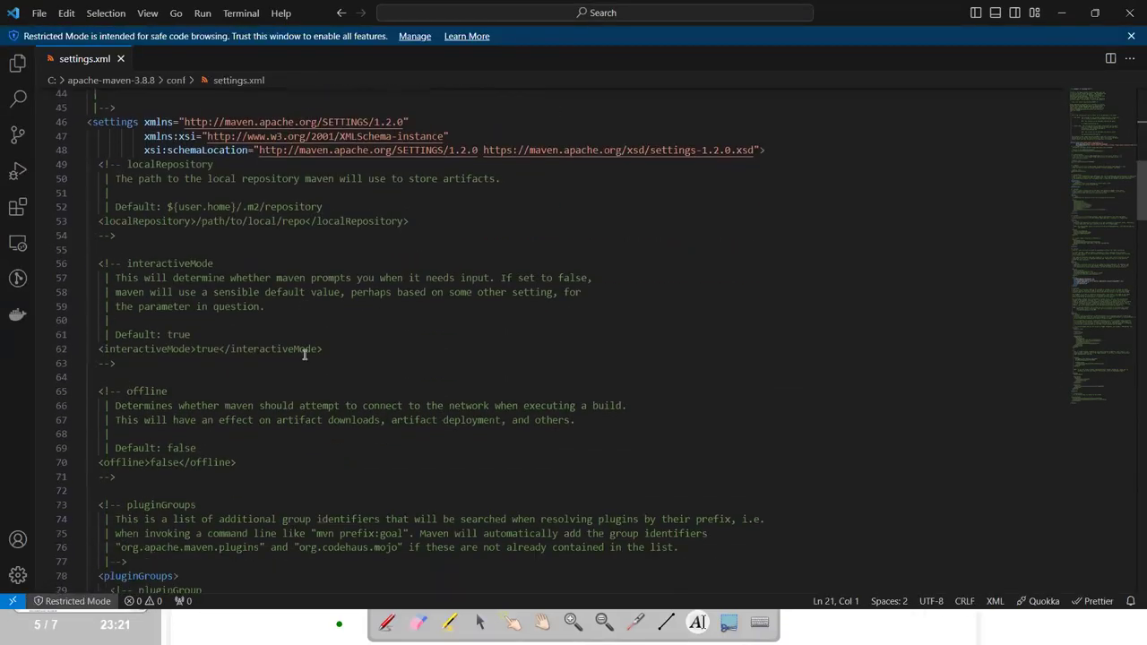
{"action": "scroll", "coordinate": [304, 355], "scroll_direction": "down", "scroll_amount": 5}
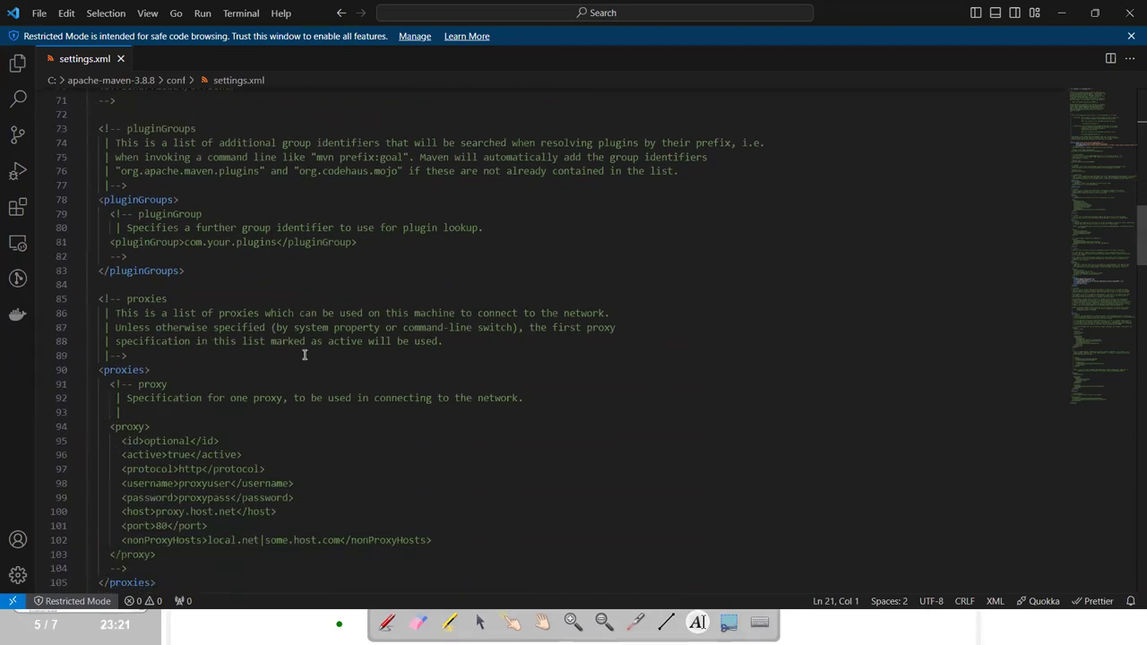
{"action": "scroll", "coordinate": [304, 355], "scroll_direction": "down", "scroll_amount": 8}
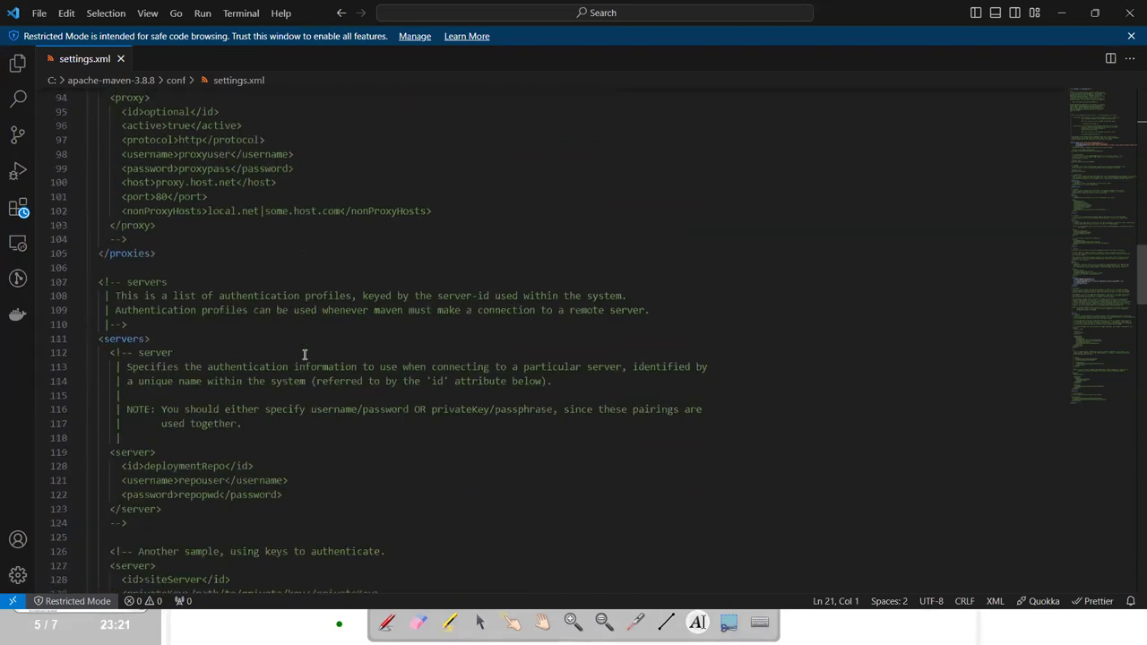
{"action": "scroll", "coordinate": [143, 305], "scroll_direction": "down", "scroll_amount": 2}
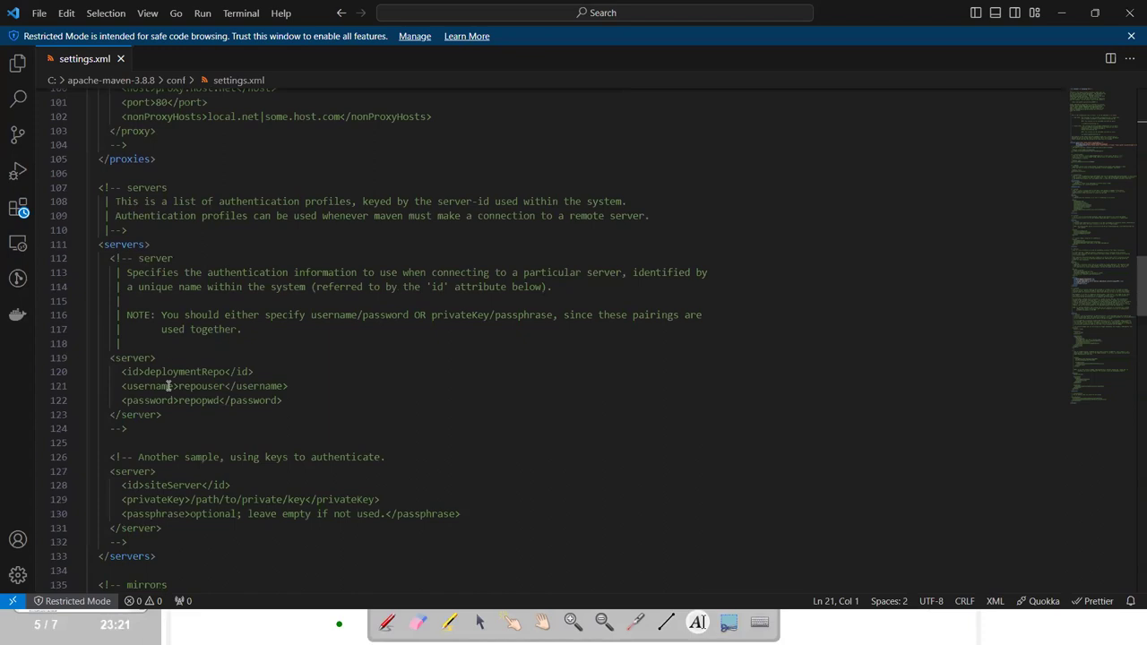
{"action": "scroll", "coordinate": [168, 387], "scroll_direction": "down", "scroll_amount": 2}
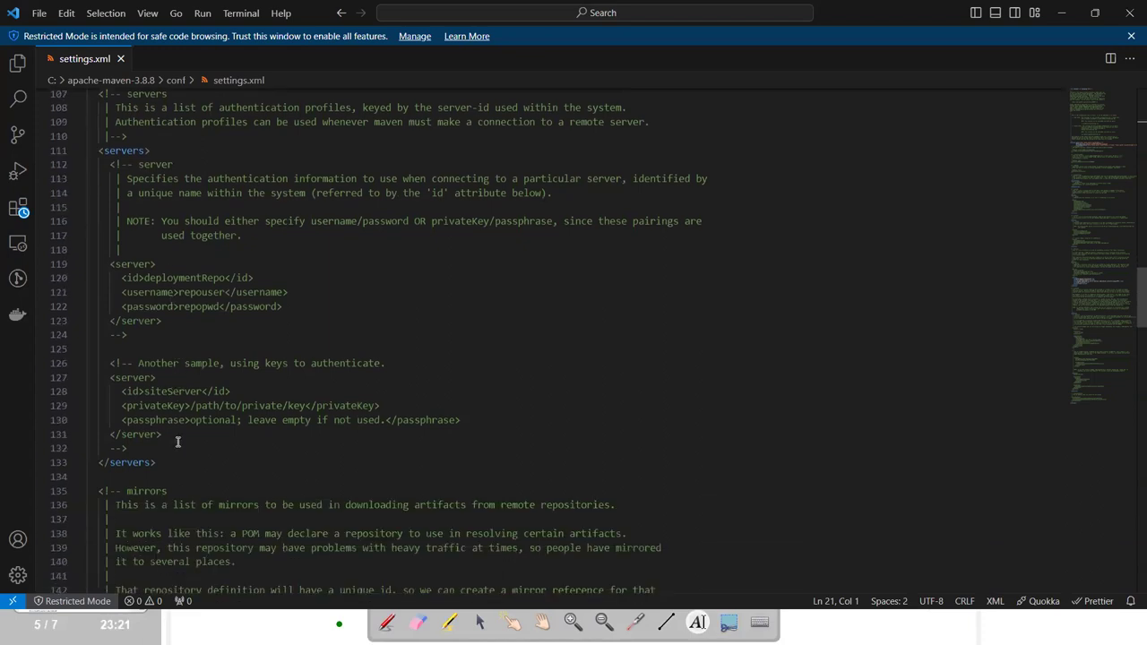
{"action": "left_click", "coordinate": [150, 447]}
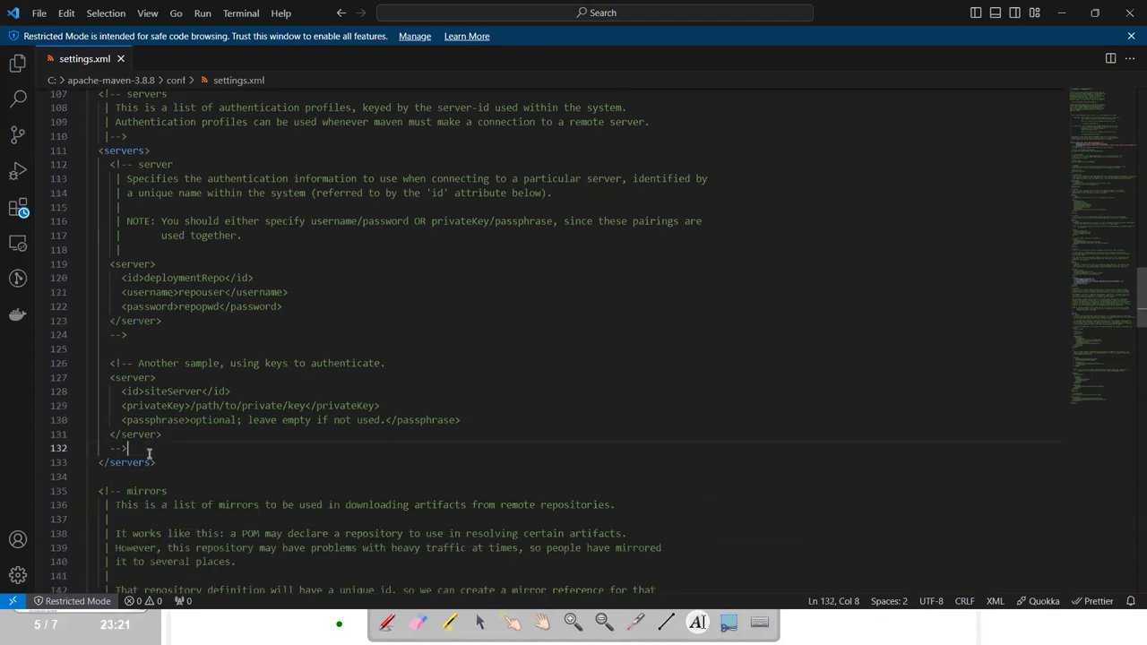
{"action": "key", "text": "alt+Tab"}
{"action": "key", "text": "alt+Tab"}
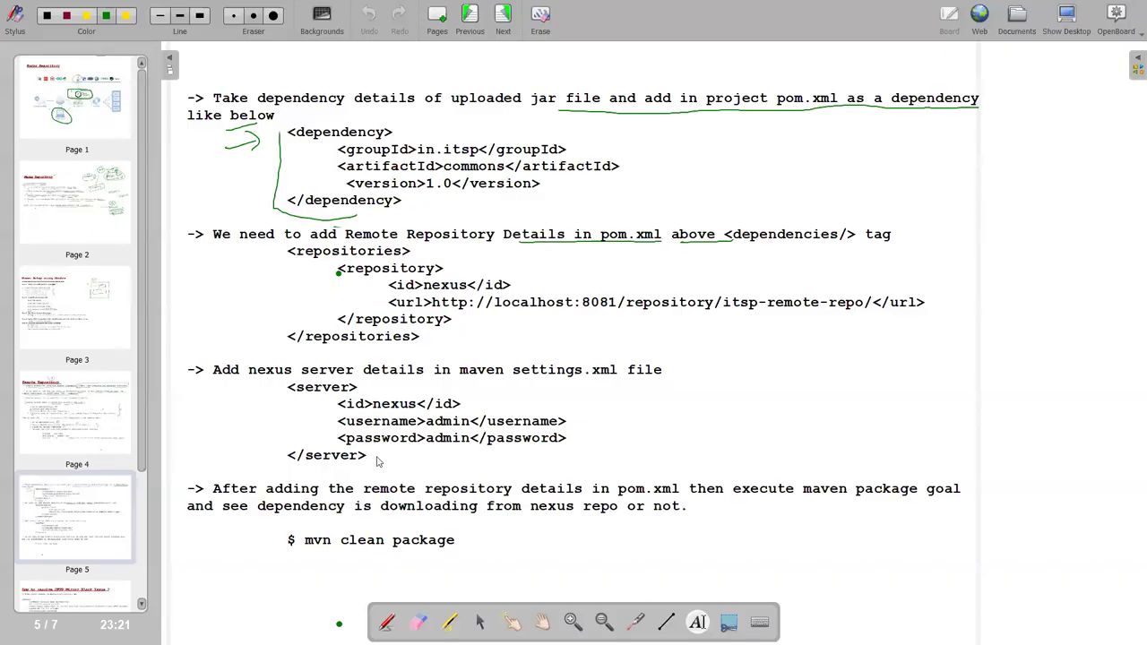
Copy the nexus server block from the OpenBoard notes into settings.xml's servers section.
{"action": "left_click", "coordinate": [458, 370]}
{"action": "left_click_drag", "start_coordinate": [301, 397], "coordinate": [377, 466]}
{"action": "key", "text": "ctrl+c"}
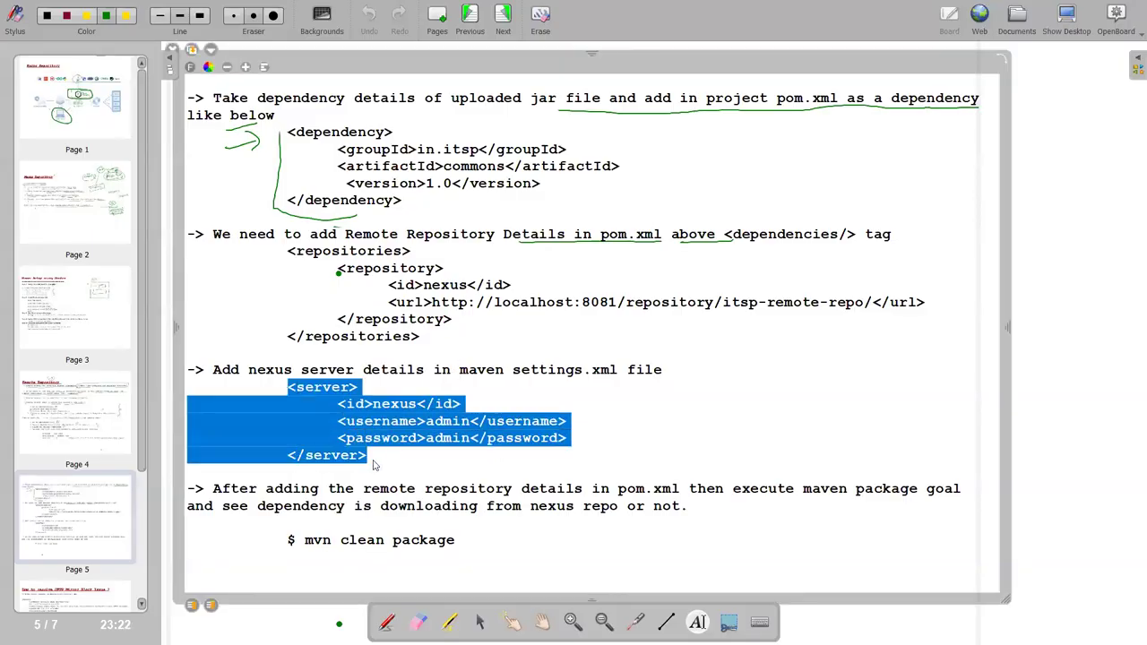
{"action": "key", "text": "alt+Tab"}
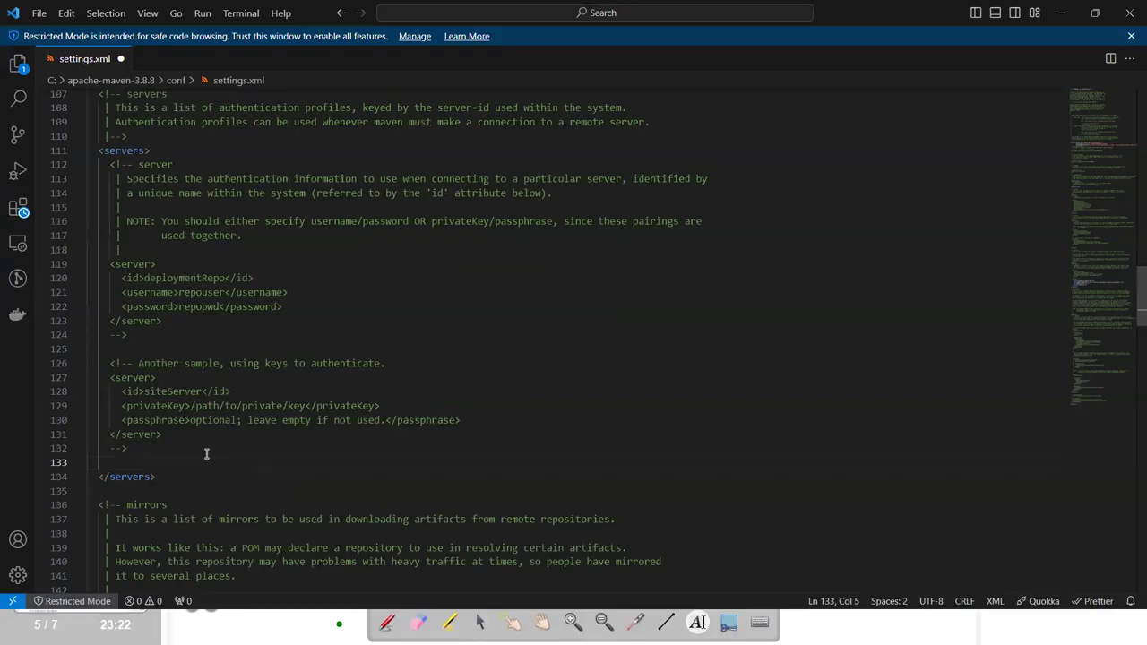
{"action": "key", "text": "ctrl+v"}
Replace the server's password value with the account password and save settings.xml.
{"action": "double_click", "coordinate": [191, 505]}
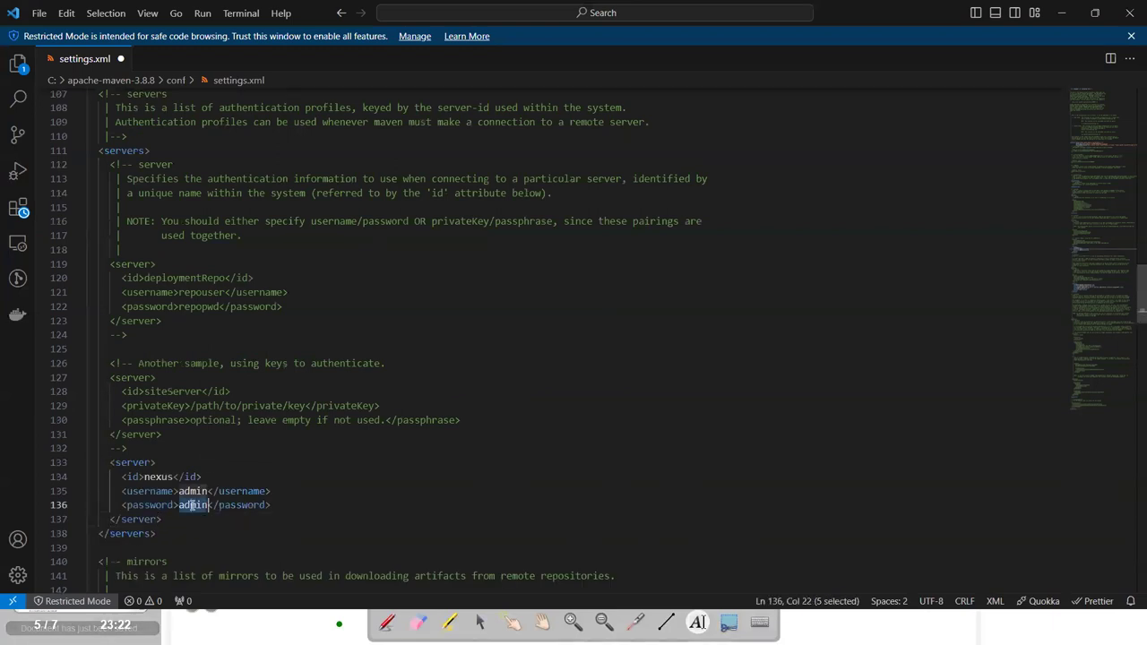
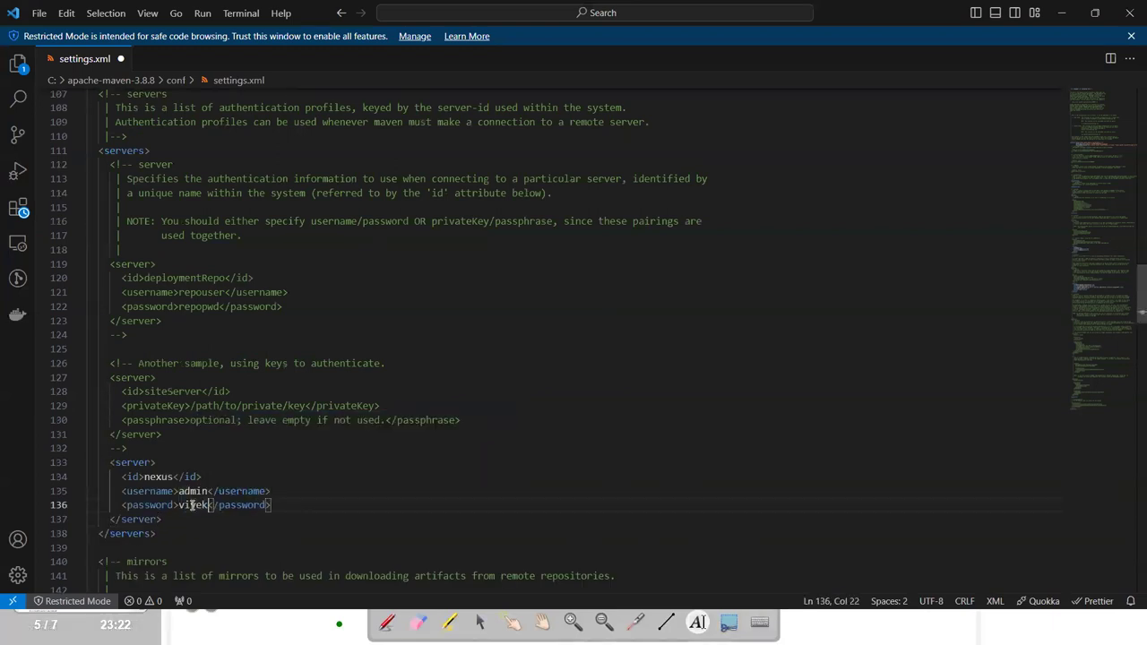
{"action": "left_click", "coordinate": [415, 488]}
{"action": "key", "text": "ctrl+s"}
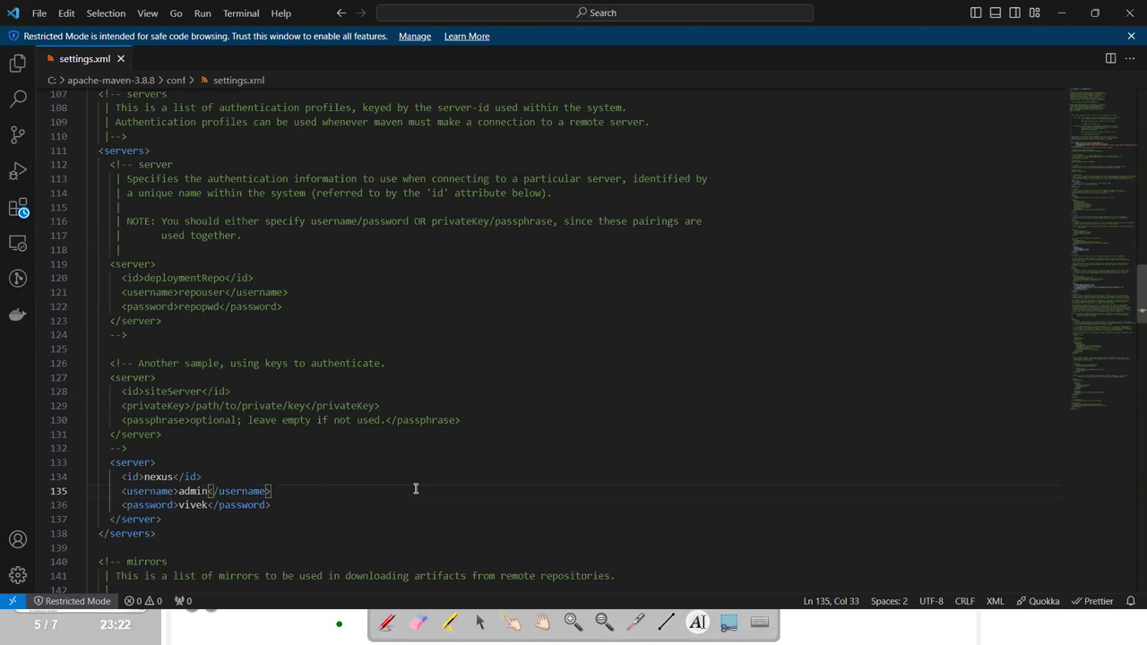
{"action": "key", "text": "alt+Tab"}
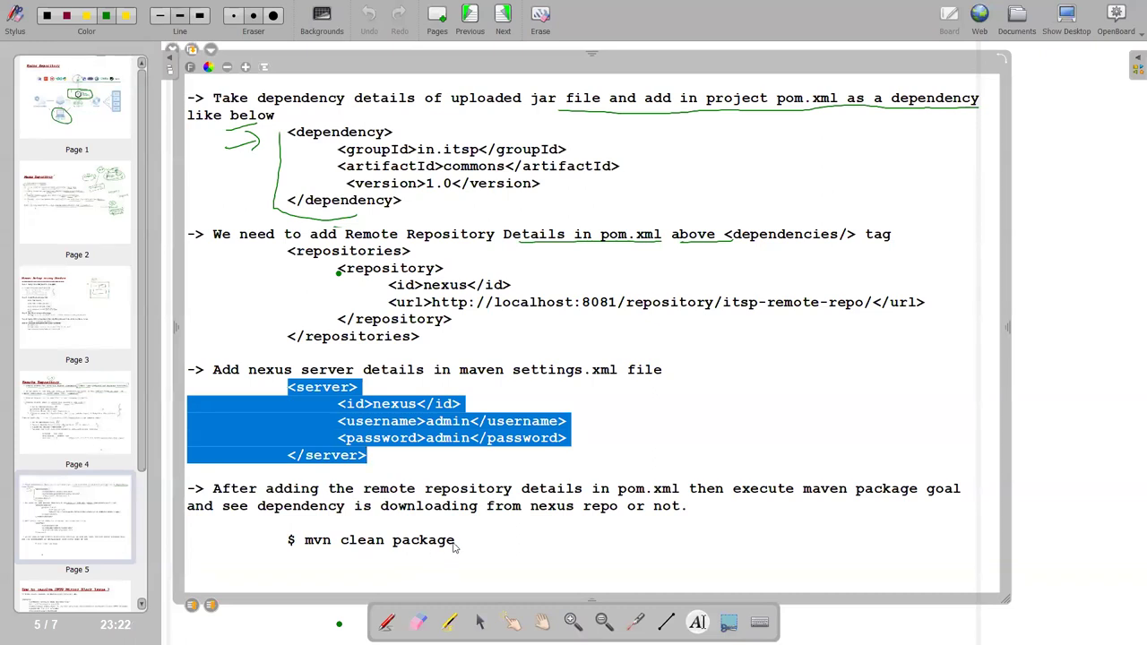
Copy the 'mvn clean package' command from the notes and return to Spring Tool Suite.
{"action": "left_click_drag", "start_coordinate": [453, 546], "coordinate": [305, 540]}
{"action": "key", "text": "ctrl+c"}
{"action": "key", "text": "alt+Tab"}
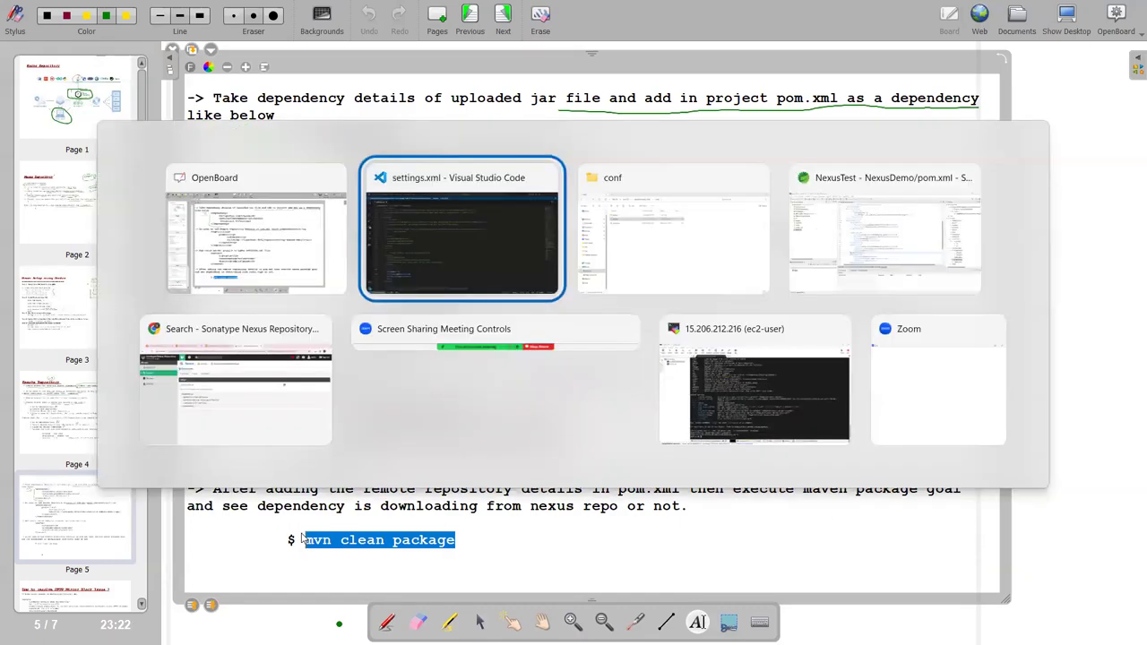
{"action": "key", "text": "alt+Tab"}
{"action": "key", "text": "alt+Tab"}
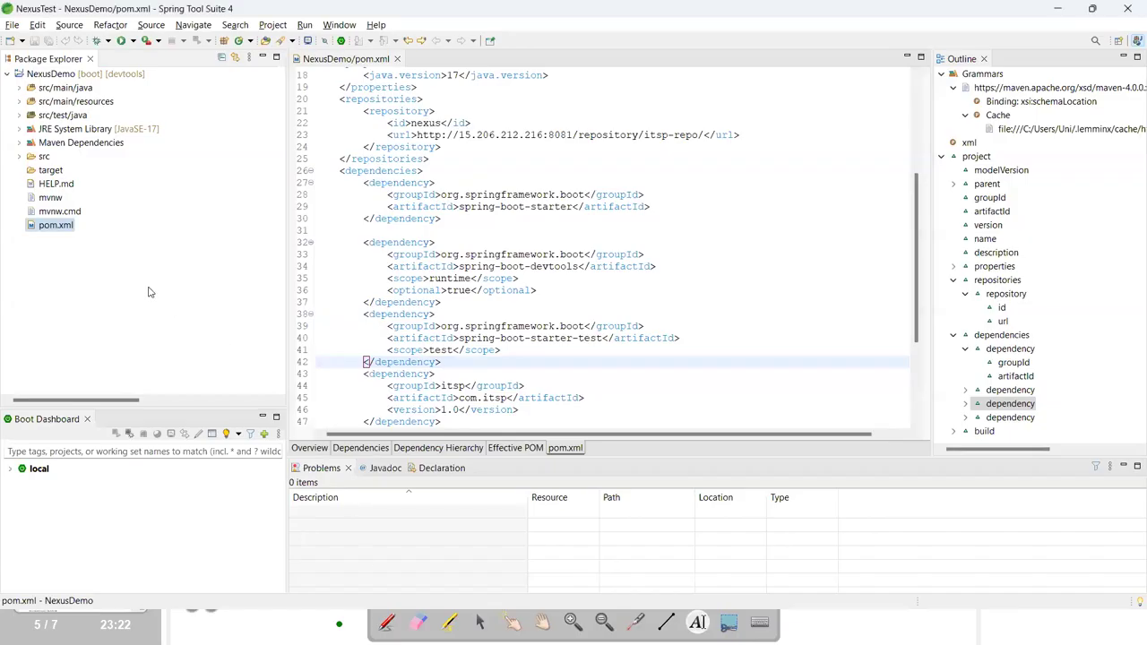
Open a terminal in the NexusDemo project folder via Show In > Terminal.
{"action": "left_click", "coordinate": [90, 77]}
{"action": "right_click", "coordinate": [91, 77]}
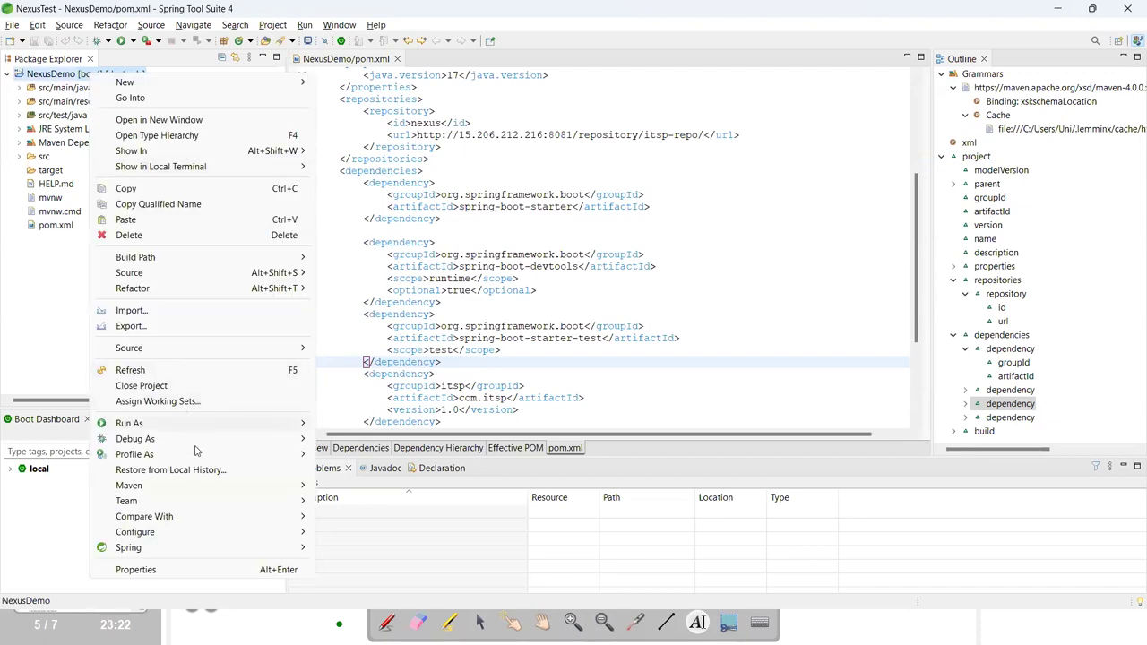
{"action": "mouse_move", "coordinate": [287, 427]}
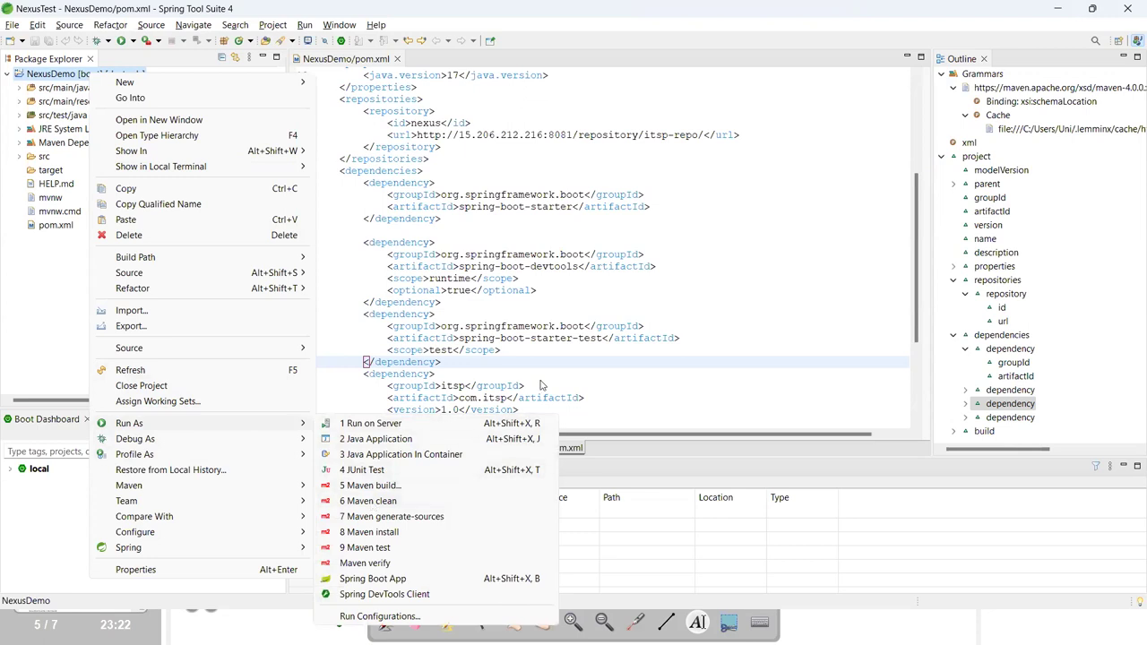
{"action": "left_click", "coordinate": [625, 366]}
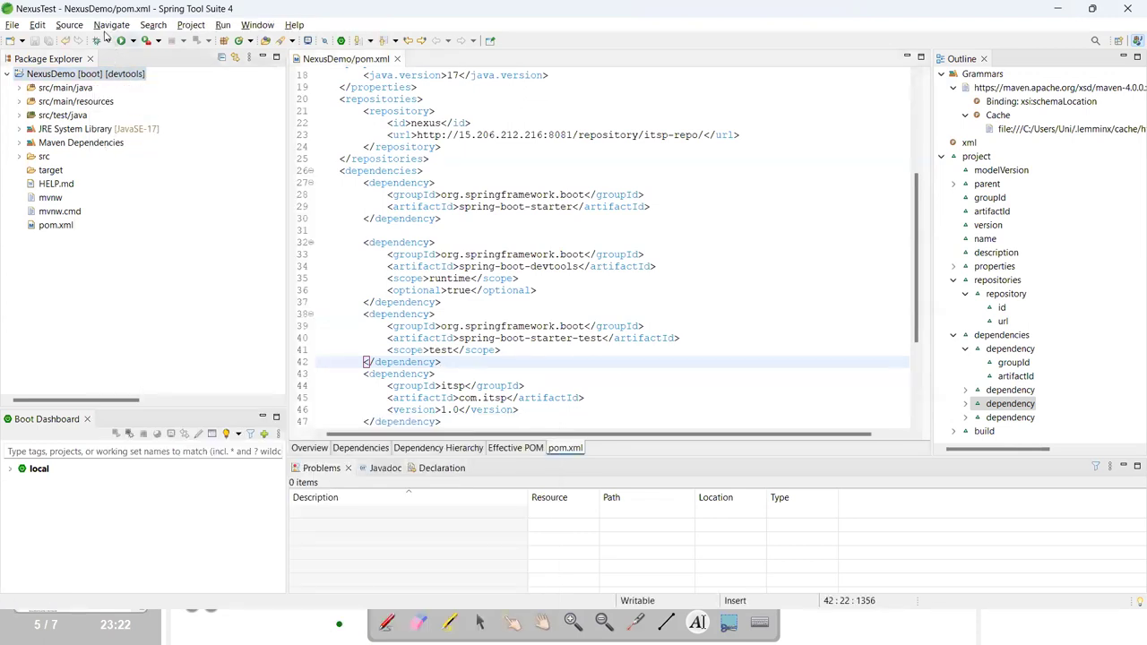
{"action": "left_click", "coordinate": [65, 77]}
{"action": "right_click", "coordinate": [80, 74]}
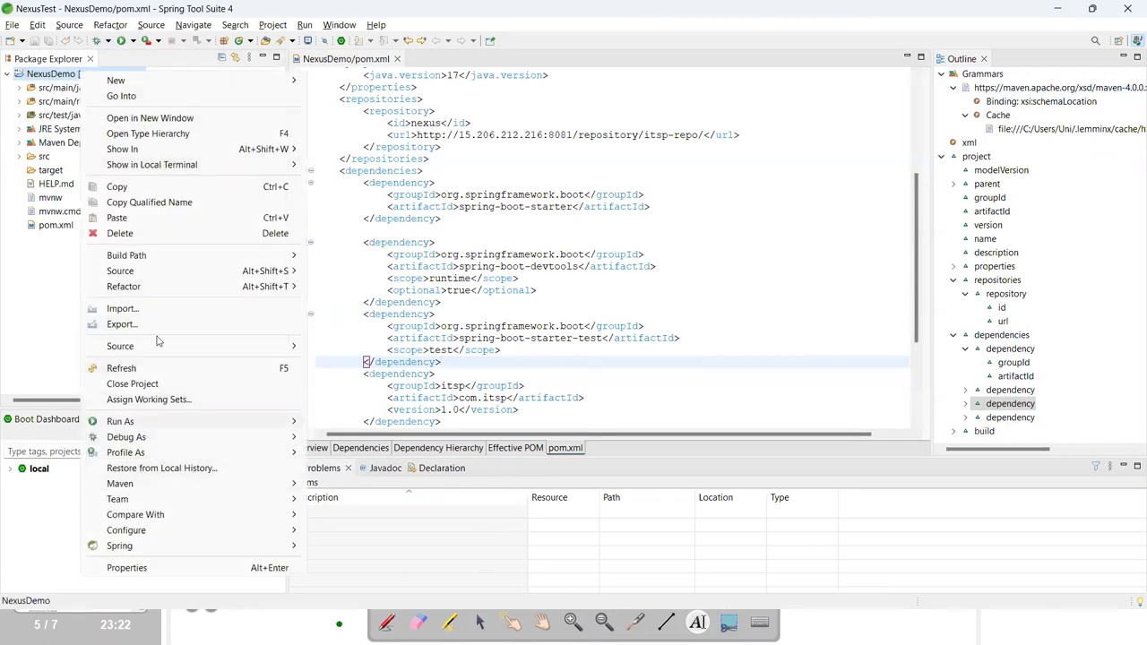
{"action": "mouse_move", "coordinate": [156, 153]}
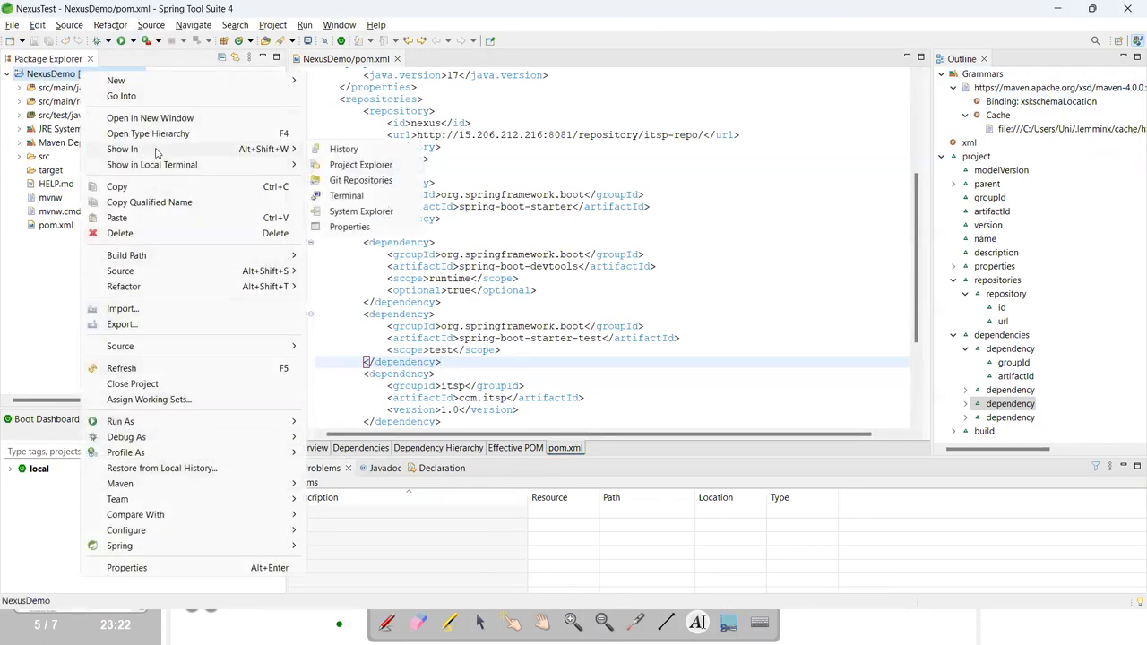
{"action": "left_click", "coordinate": [358, 196]}
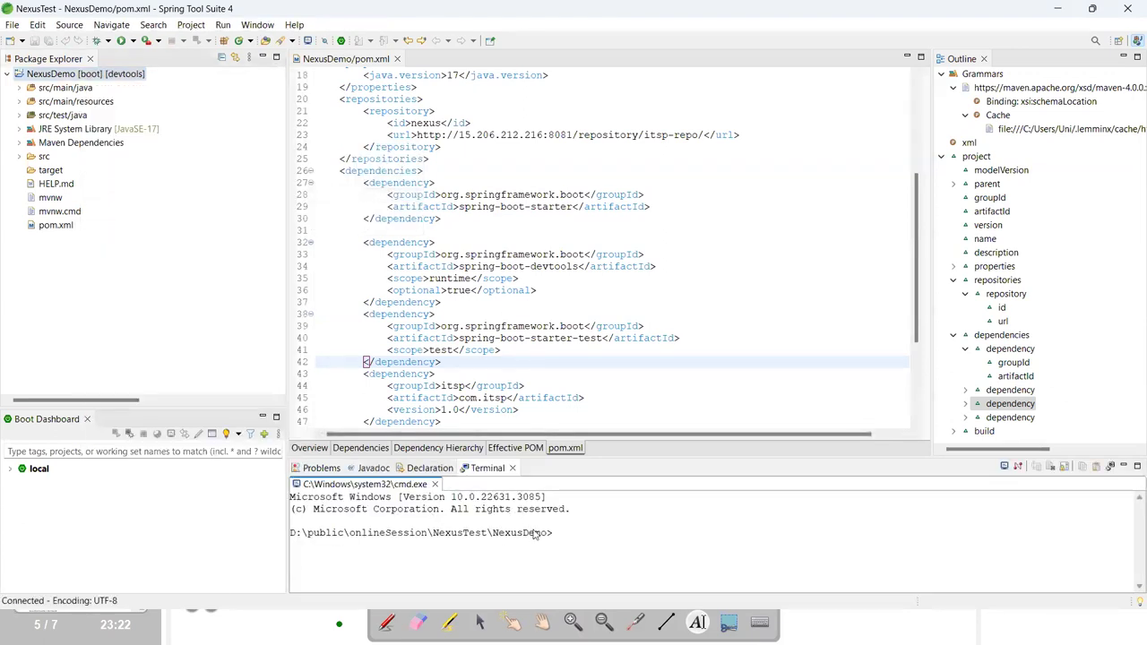
Run 'mvn clean package' in the terminal, which fails because mvn isn't recognized.
{"action": "type", "text": "v"}
{"action": "key", "text": "BackSpace"}
{"action": "key", "text": "ctrl+v"}
{"action": "key", "text": "Return"}
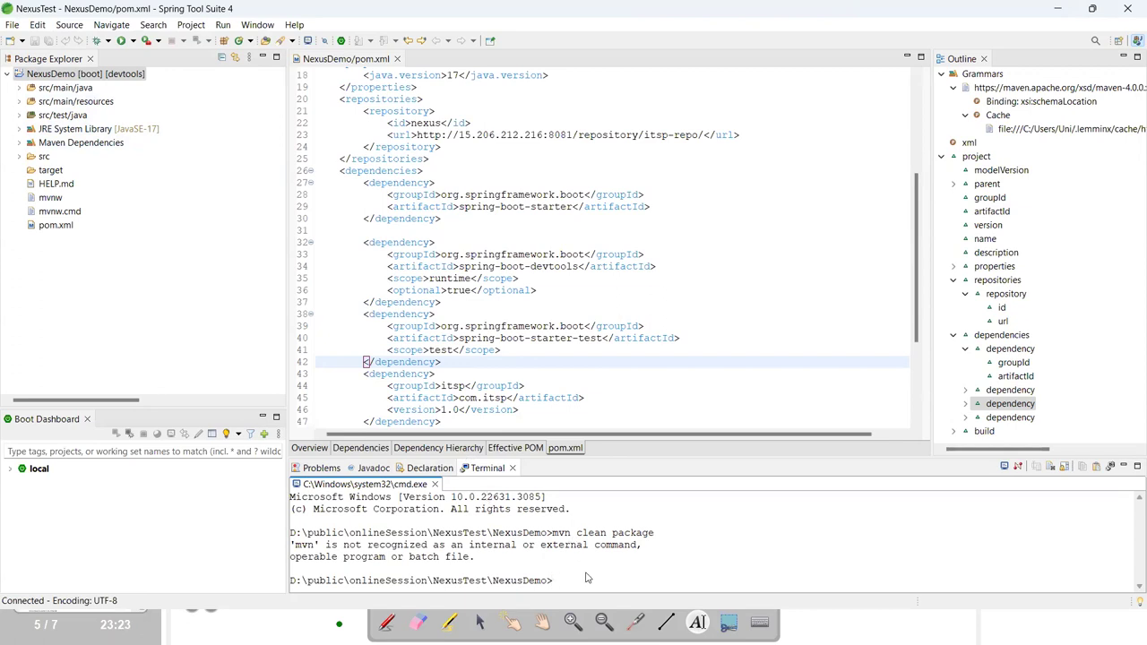
{"action": "left_click", "coordinate": [51, 231]}
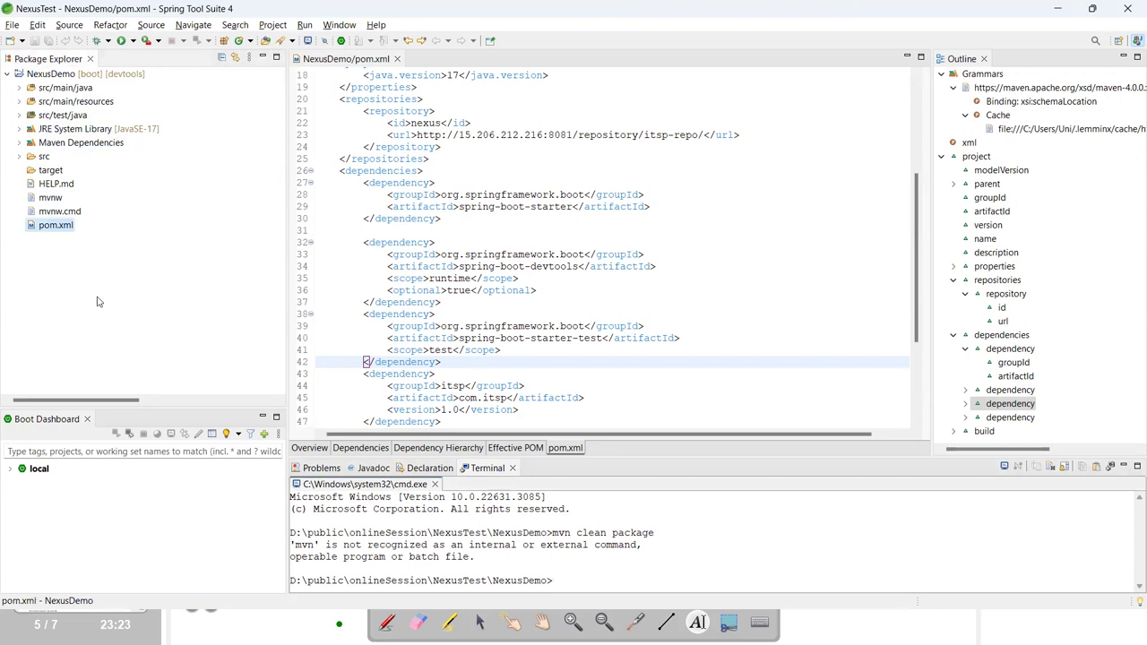
Run NexusDemo as a Maven build with goals 'clean package'.
{"action": "right_click", "coordinate": [78, 74]}
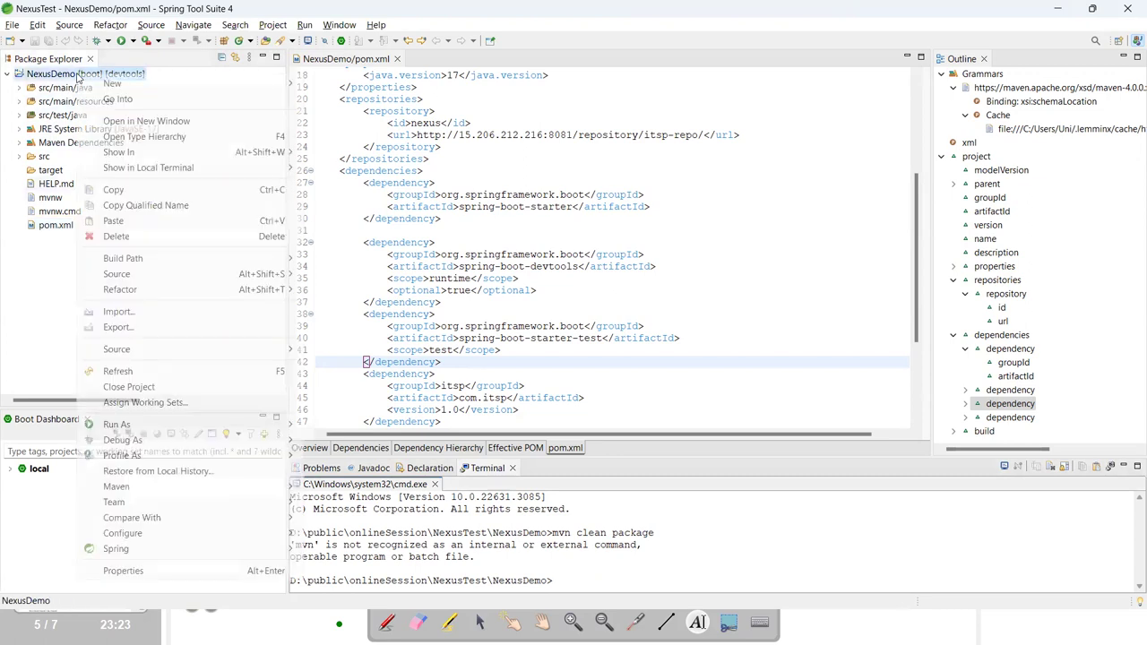
{"action": "mouse_move", "coordinate": [179, 424]}
{"action": "left_click", "coordinate": [382, 472]}
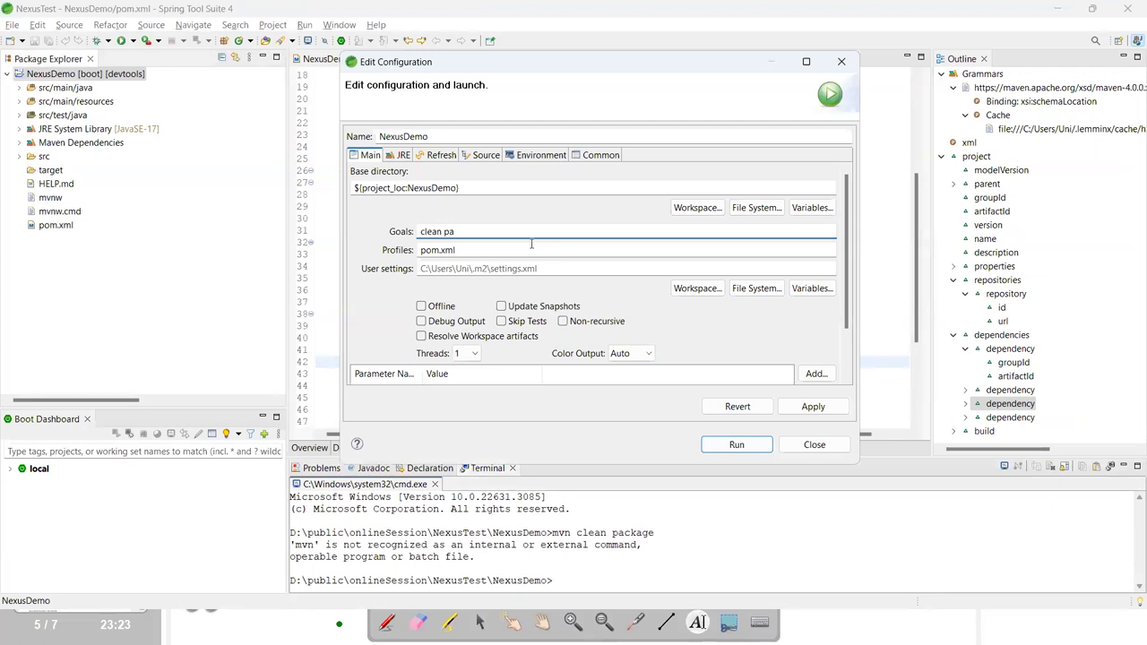
{"action": "key", "text": "Return"}
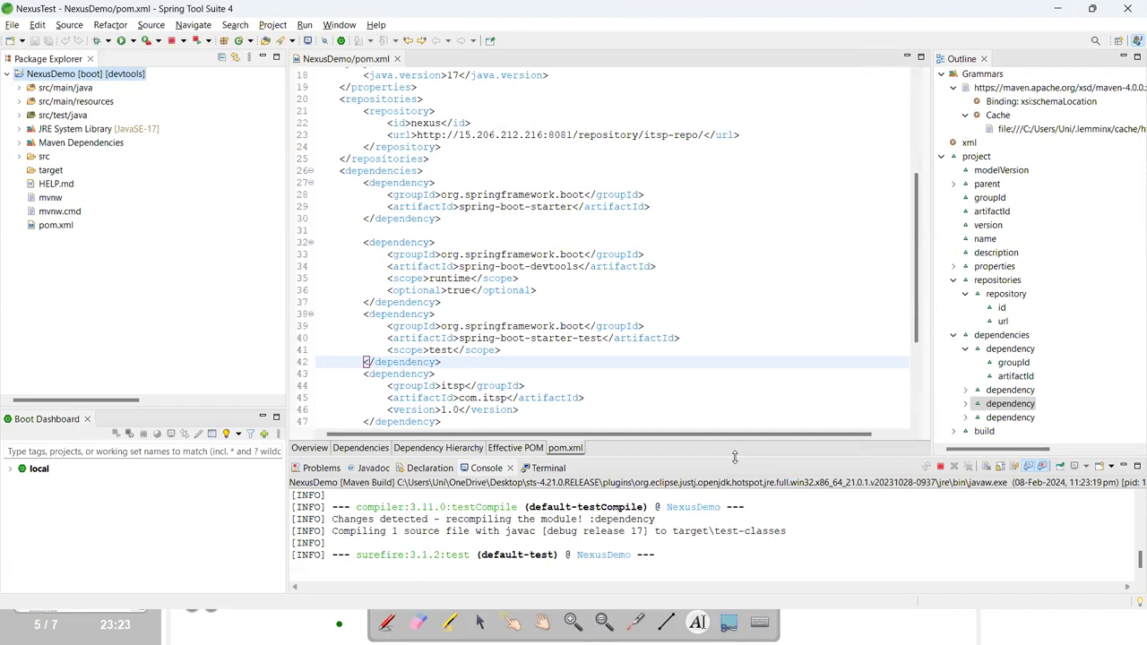
Enlarge the console and review the output: BUILD SUCCESS and repackaged NexusDemo-0.0.1-SNAPSHOT.jar.
{"action": "left_click_drag", "start_coordinate": [728, 455], "coordinate": [735, 351]}
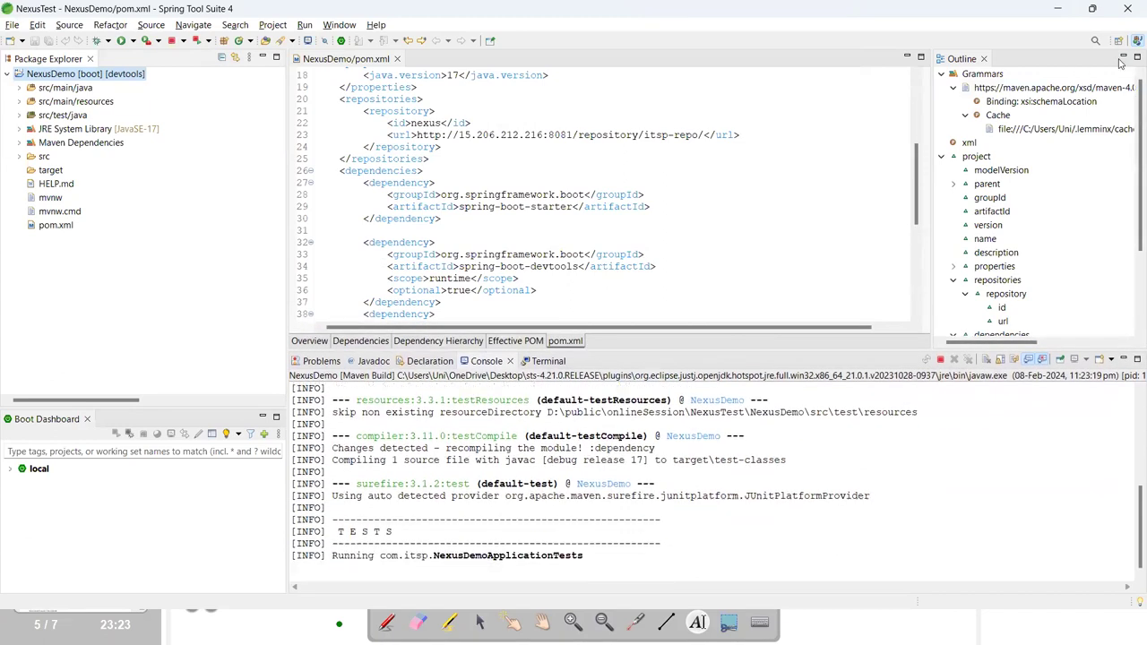
{"action": "left_click", "coordinate": [1122, 57]}
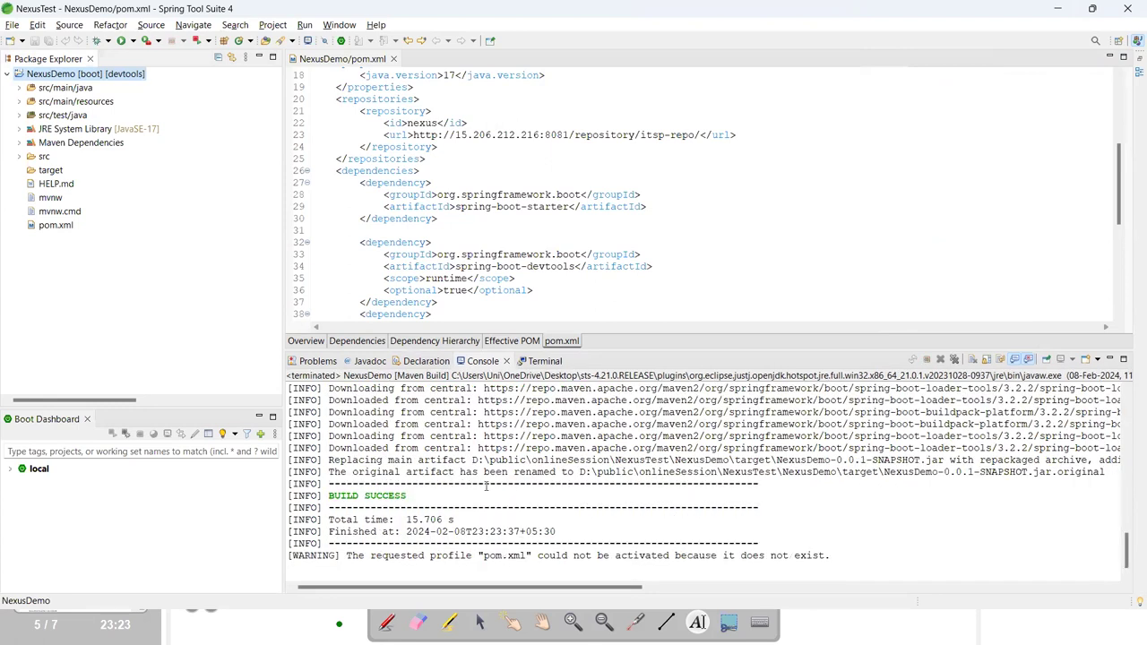
{"action": "scroll", "coordinate": [503, 518], "scroll_direction": "up", "scroll_amount": 1}
{"action": "scroll", "coordinate": [503, 518], "scroll_direction": "down", "scroll_amount": 1}
{"action": "left_click_drag", "start_coordinate": [329, 467], "coordinate": [563, 484]}
{"action": "left_click_drag", "start_coordinate": [635, 486], "coordinate": [670, 487]}
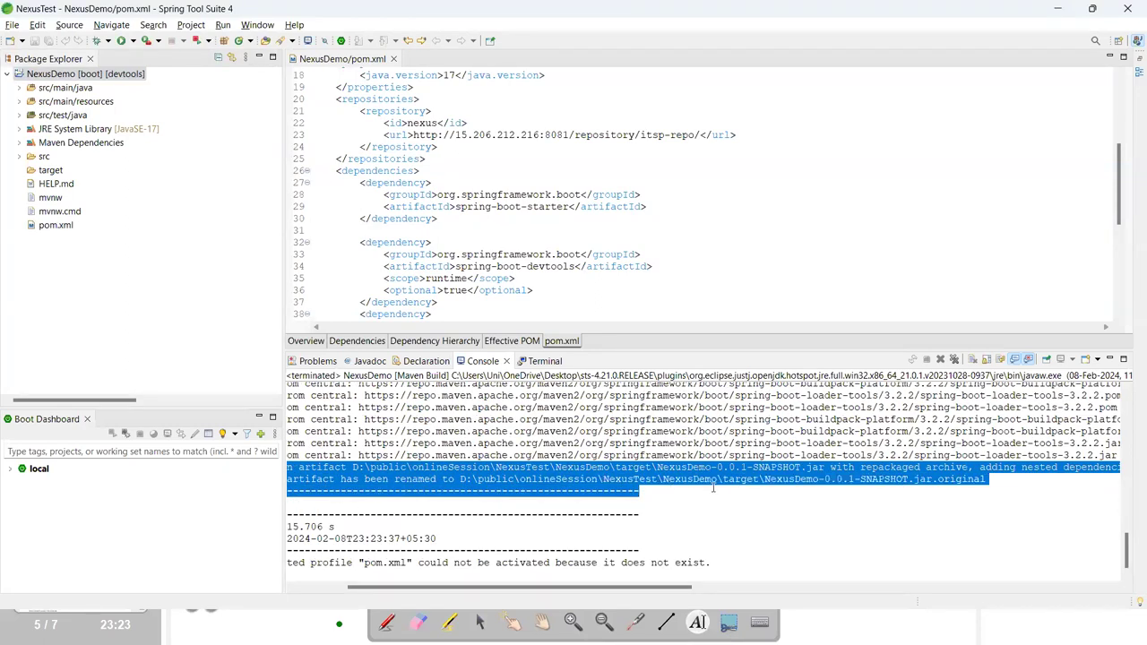
{"action": "left_click_drag", "start_coordinate": [799, 485], "coordinate": [983, 480]}
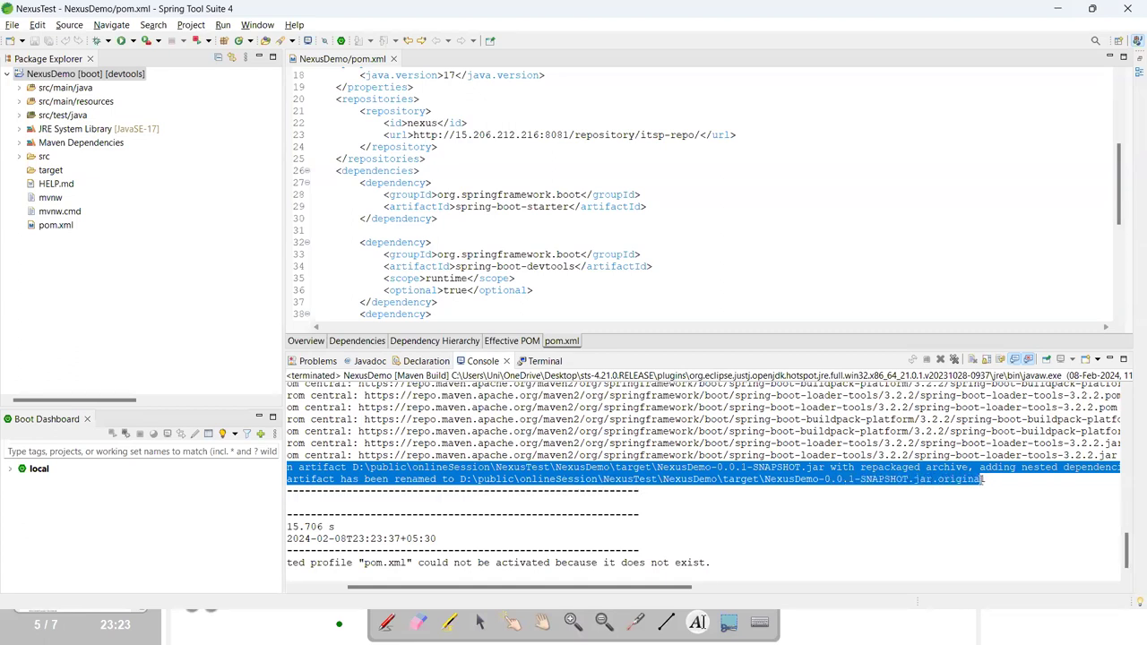
{"action": "left_click", "coordinate": [788, 506]}
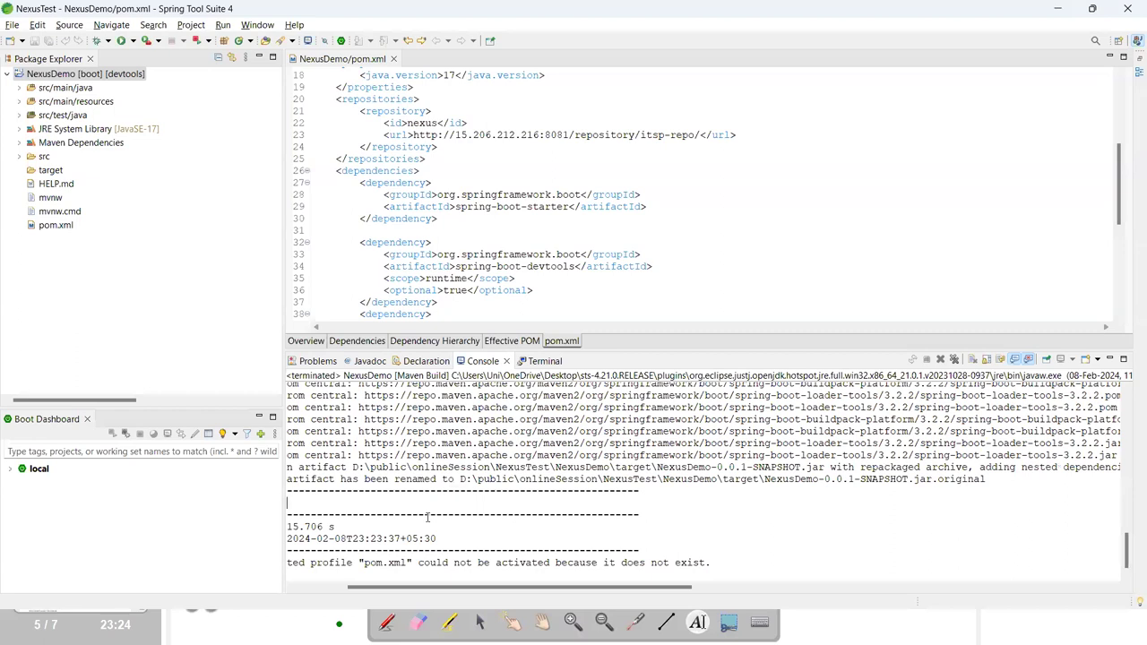
{"action": "left_click_drag", "start_coordinate": [461, 590], "coordinate": [347, 591]}
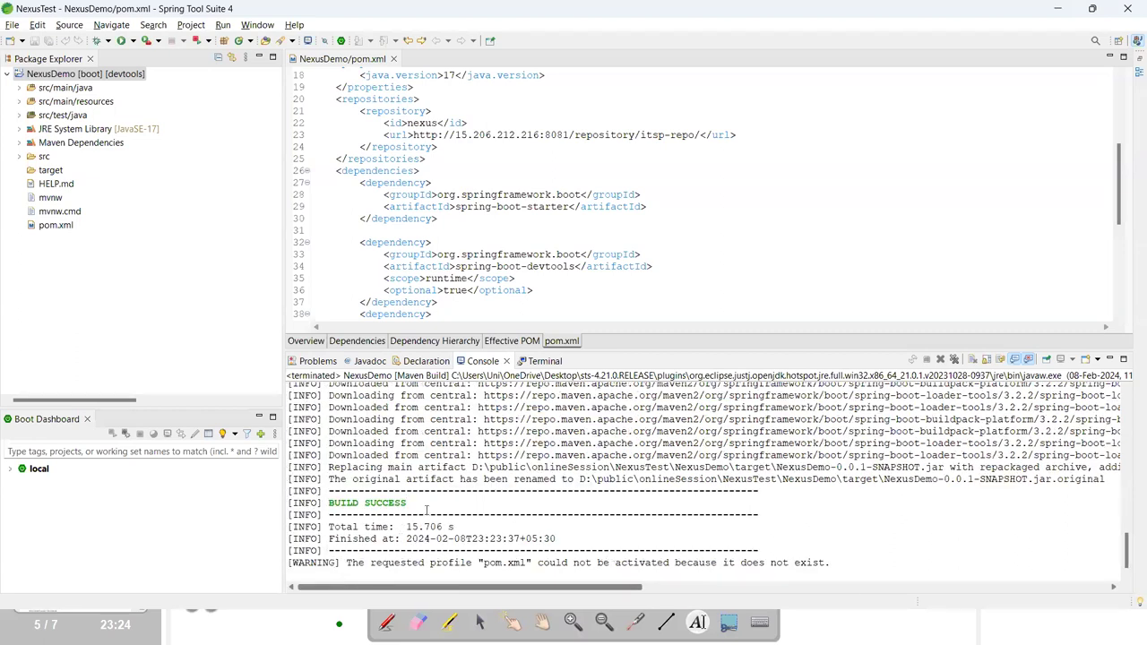
{"action": "scroll", "coordinate": [427, 507], "scroll_direction": "up", "scroll_amount": 1}
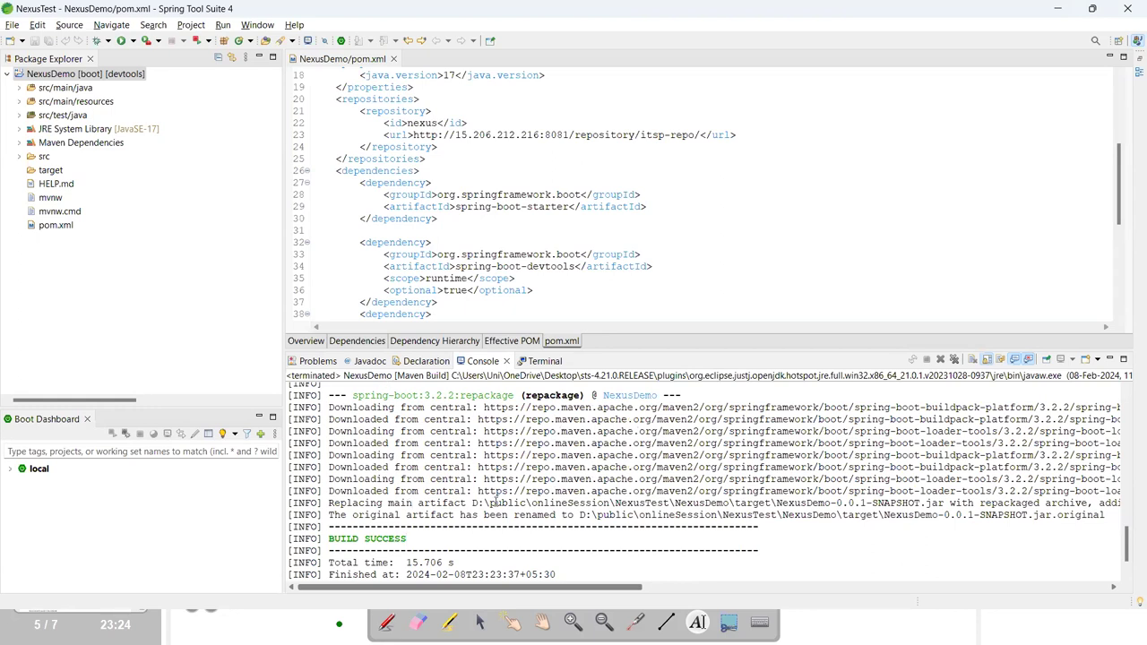
{"action": "left_click_drag", "start_coordinate": [462, 490], "coordinate": [433, 398]}
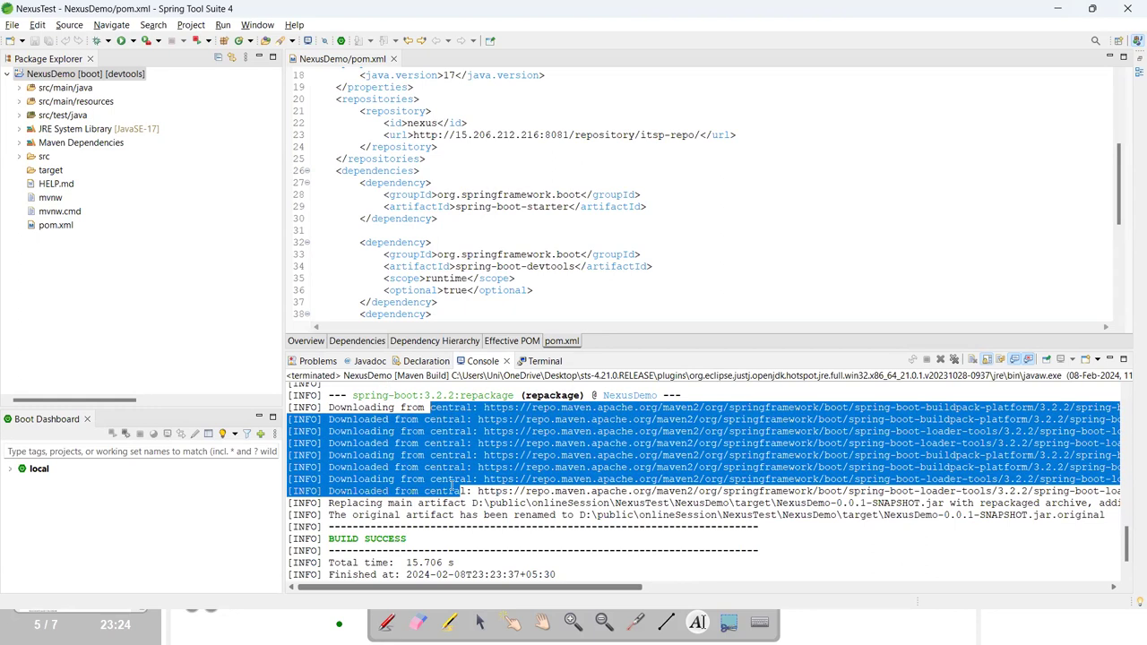
{"action": "scroll", "coordinate": [454, 503], "scroll_direction": "up", "scroll_amount": 5}
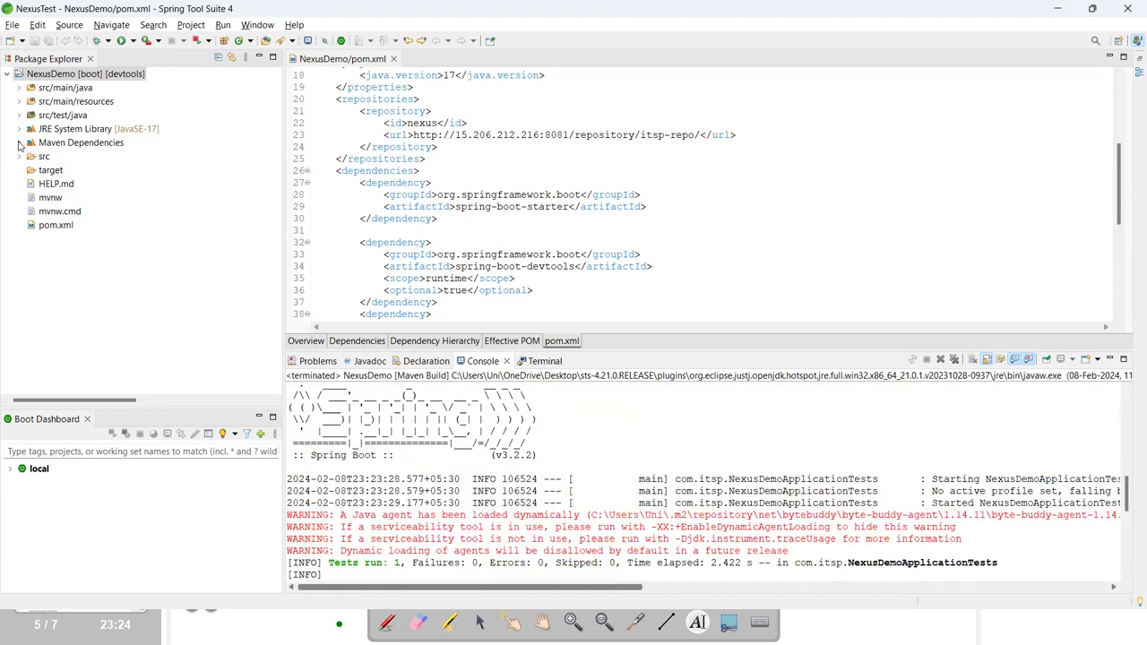
Expand Maven Dependencies and inspect the com.itsp-1.0.jar entry's packages.
{"action": "left_click", "coordinate": [19, 143]}
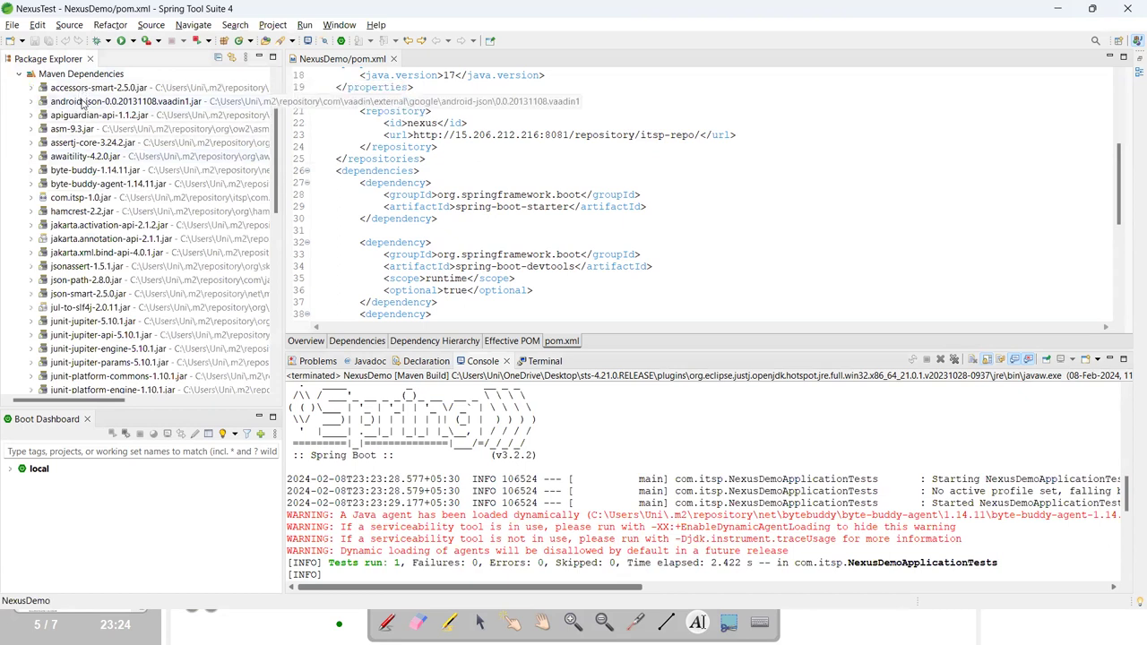
{"action": "left_click", "coordinate": [77, 199]}
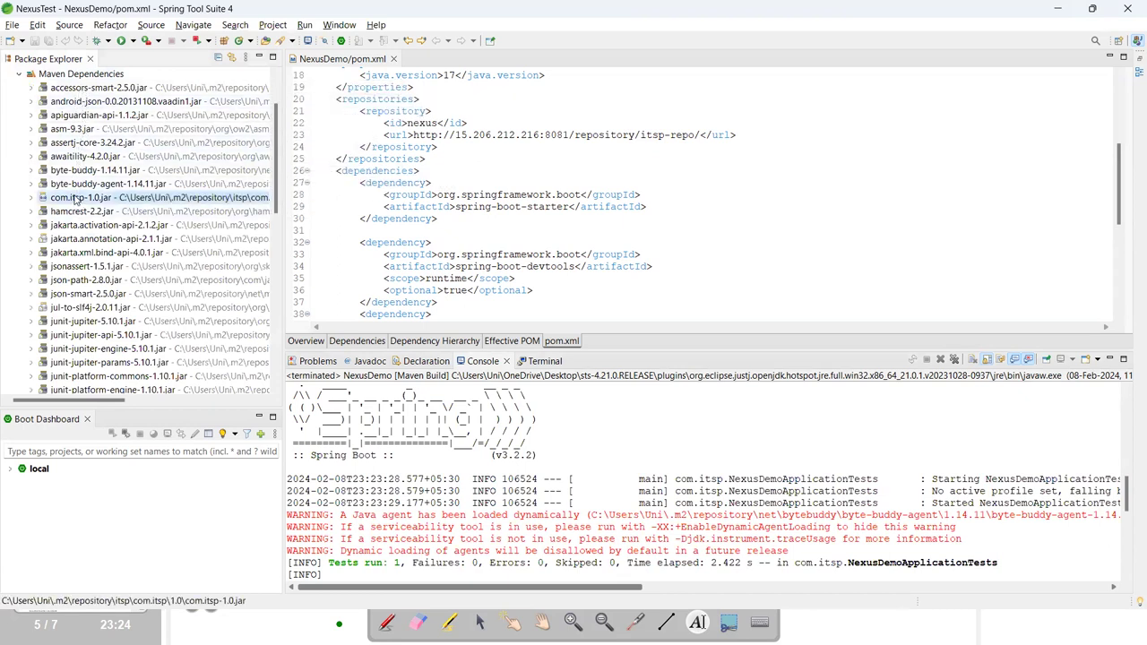
{"action": "left_click", "coordinate": [32, 198]}
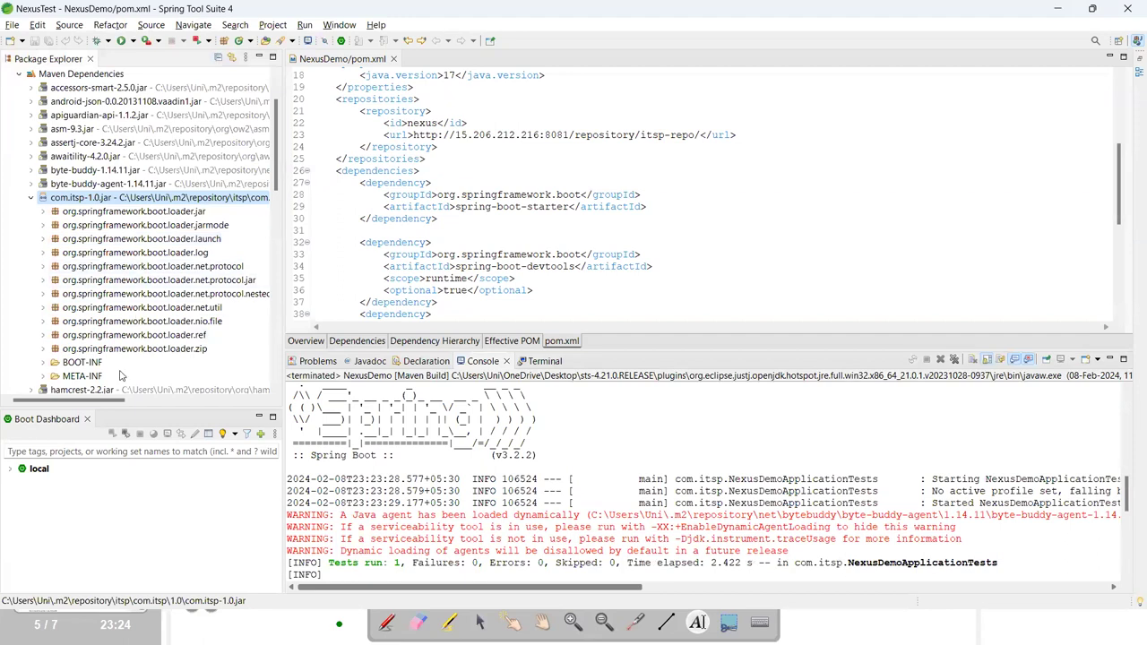
{"action": "left_click", "coordinate": [31, 198]}
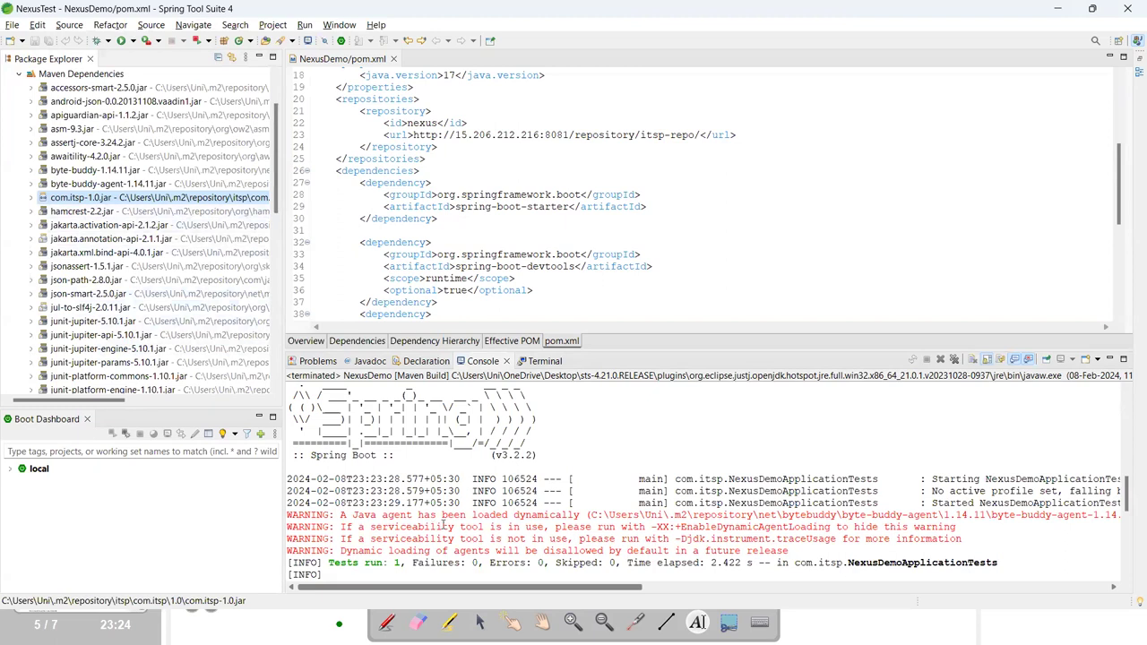
Inspect the 'Downloaded from central' lines in the build console output.
{"action": "left_click_drag", "start_coordinate": [432, 526], "coordinate": [443, 526]}
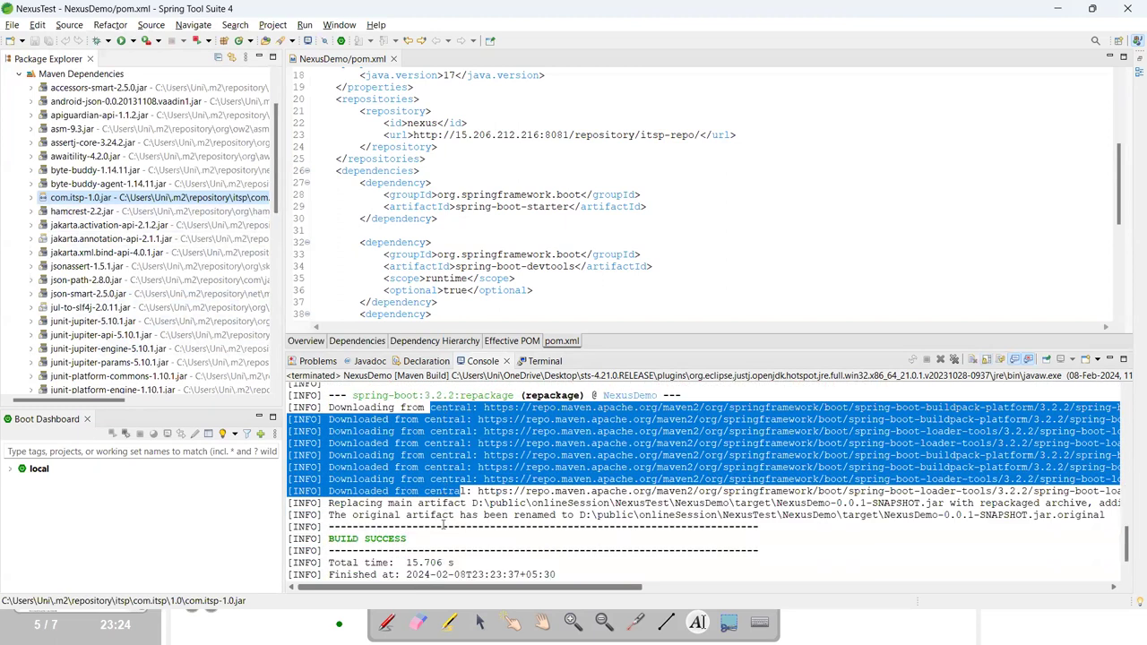
{"action": "left_click", "coordinate": [463, 489]}
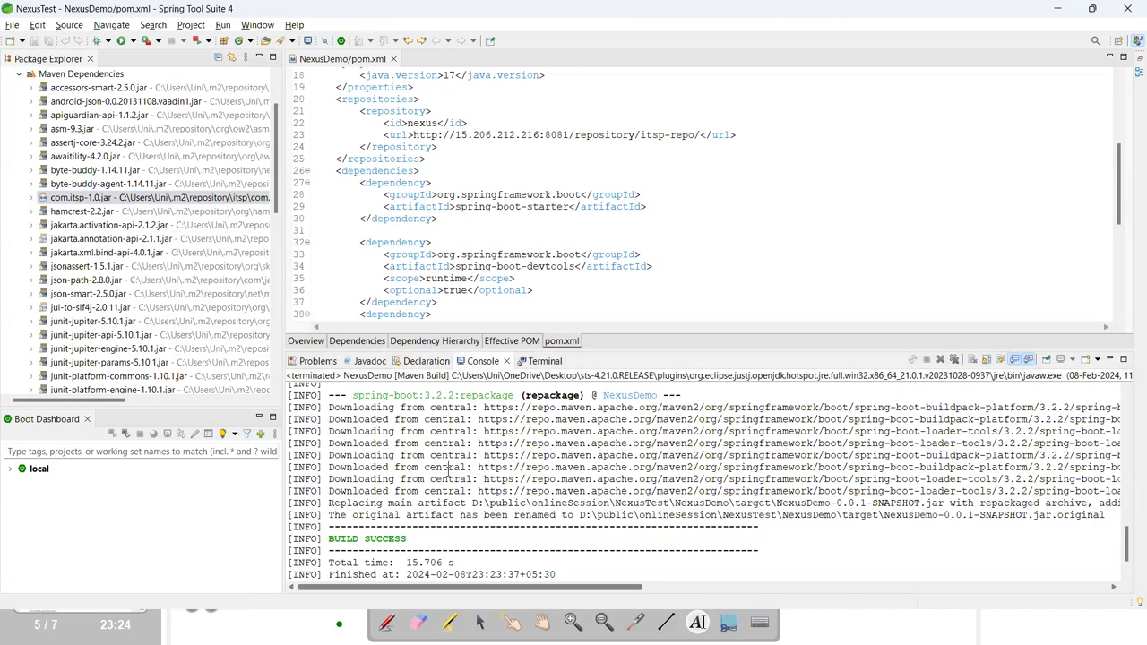
{"action": "double_click", "coordinate": [454, 443]}
{"action": "scroll", "coordinate": [454, 511], "scroll_direction": "down", "scroll_amount": 1}
{"action": "mouse_move", "coordinate": [567, 587]}
{"action": "left_mouse_down"}
{"action": "mouse_move", "coordinate": [761, 579]}
{"action": "mouse_move", "coordinate": [566, 582]}
{"action": "left_mouse_up"}
{"action": "scroll", "coordinate": [533, 535], "scroll_direction": "up", "scroll_amount": 3}
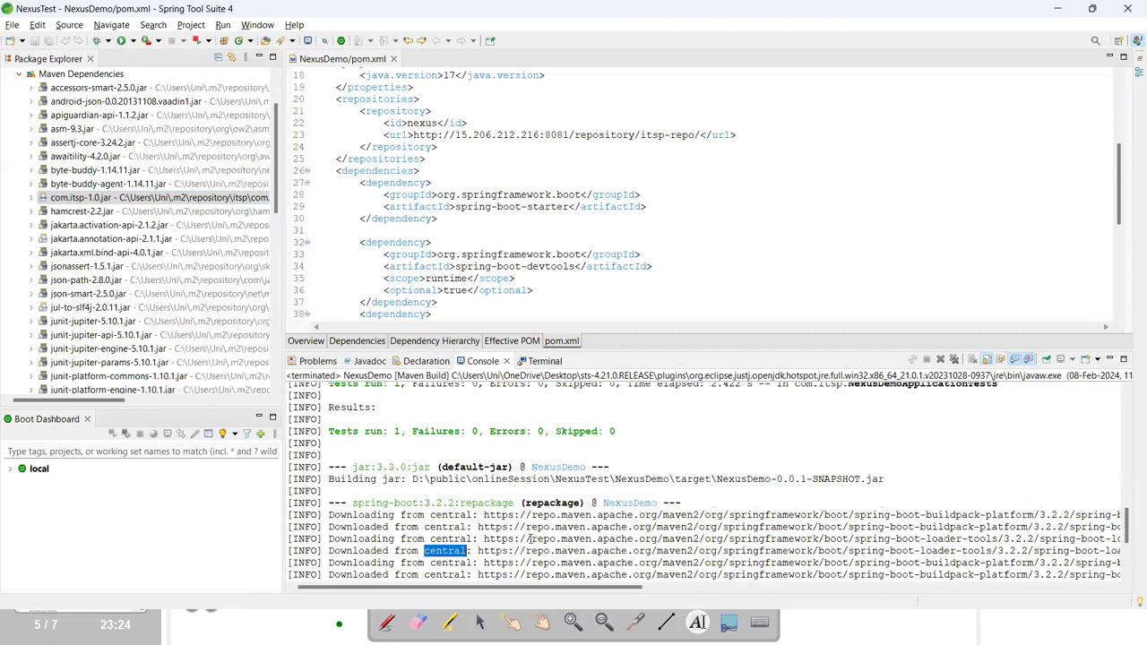
{"action": "key", "text": "alt+Tab"}
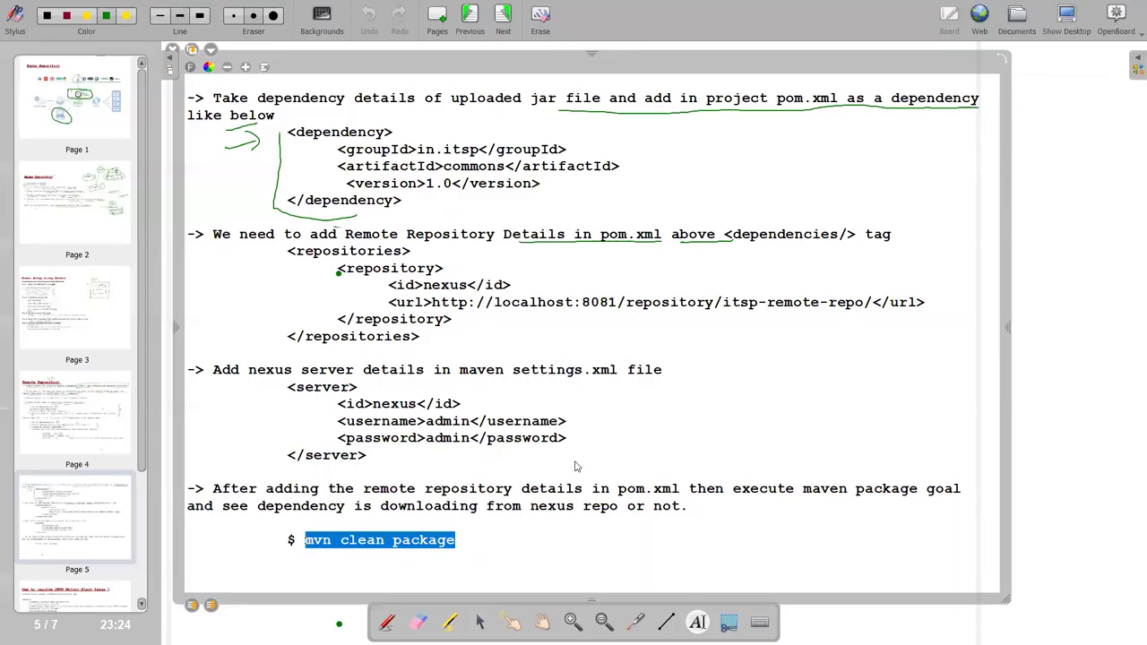
Bring OpenBoard forward and go to notes page 6 on the HTTP mirror block fix.
{"action": "left_click", "coordinate": [523, 558]}
{"action": "left_click", "coordinate": [393, 448]}
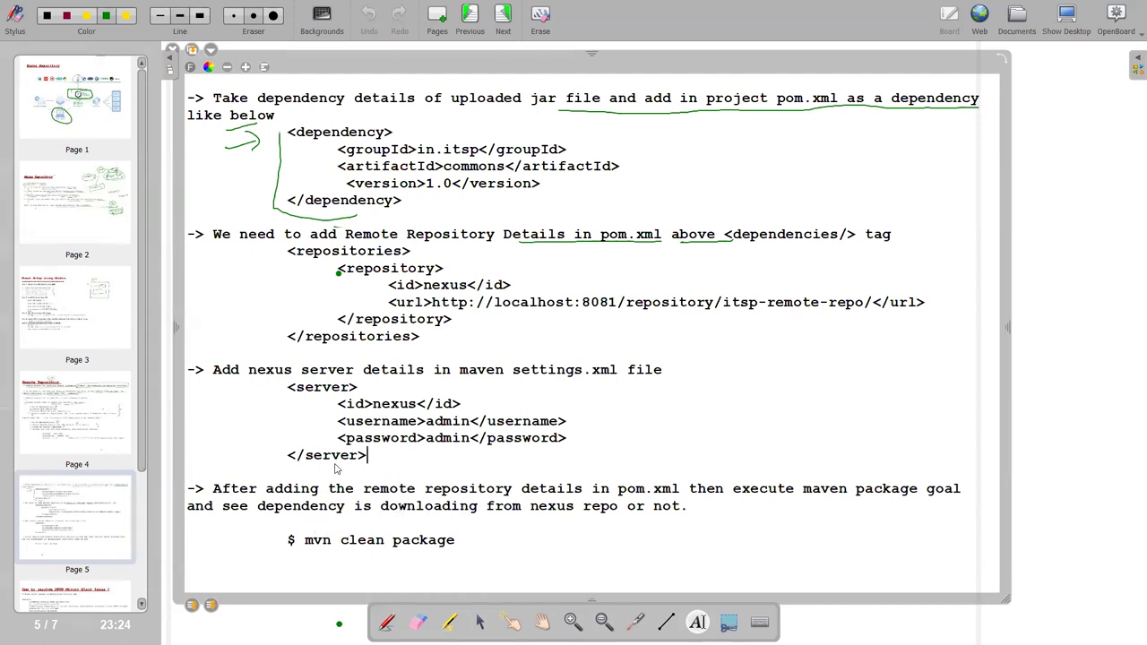
{"action": "scroll", "coordinate": [148, 484], "scroll_direction": "down", "scroll_amount": 1}
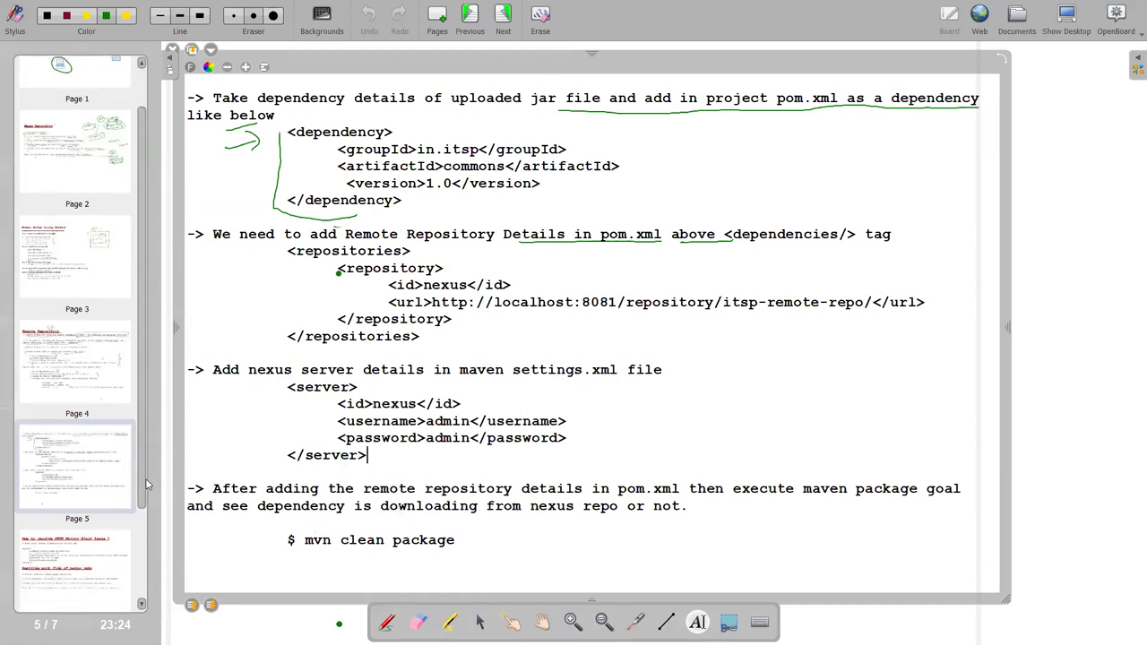
{"action": "scroll", "coordinate": [147, 484], "scroll_direction": "down", "scroll_amount": 1}
{"action": "left_click", "coordinate": [90, 490]}
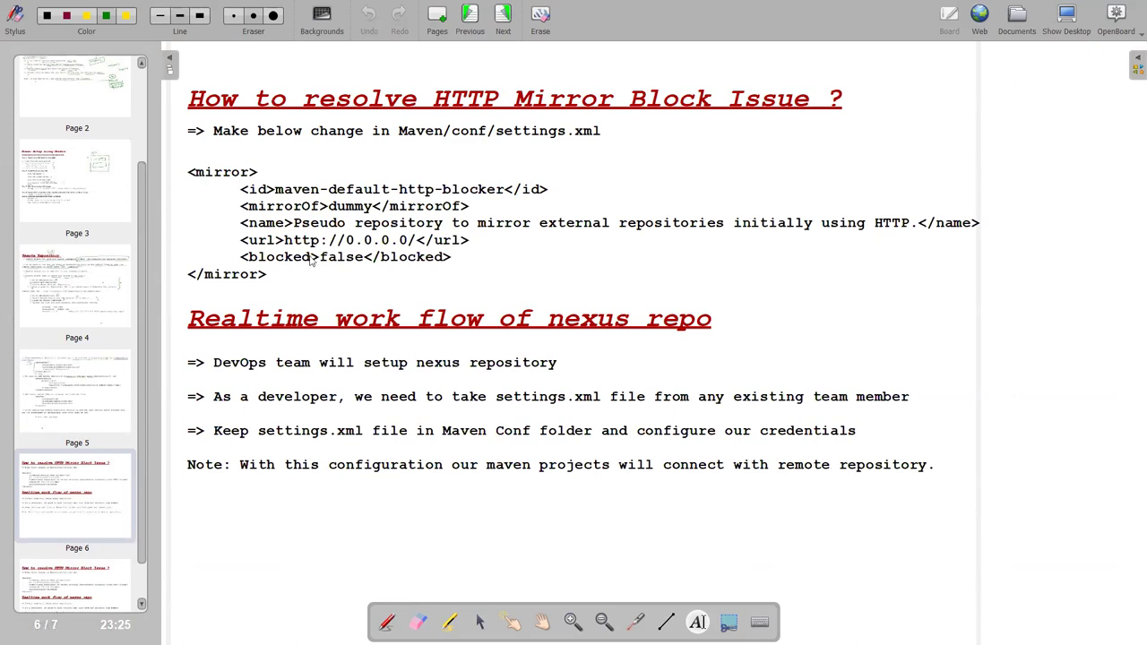
Highlight the <mirror> XML block on page 6, then hide the board to show the desktop.
{"action": "left_click", "coordinate": [253, 277]}
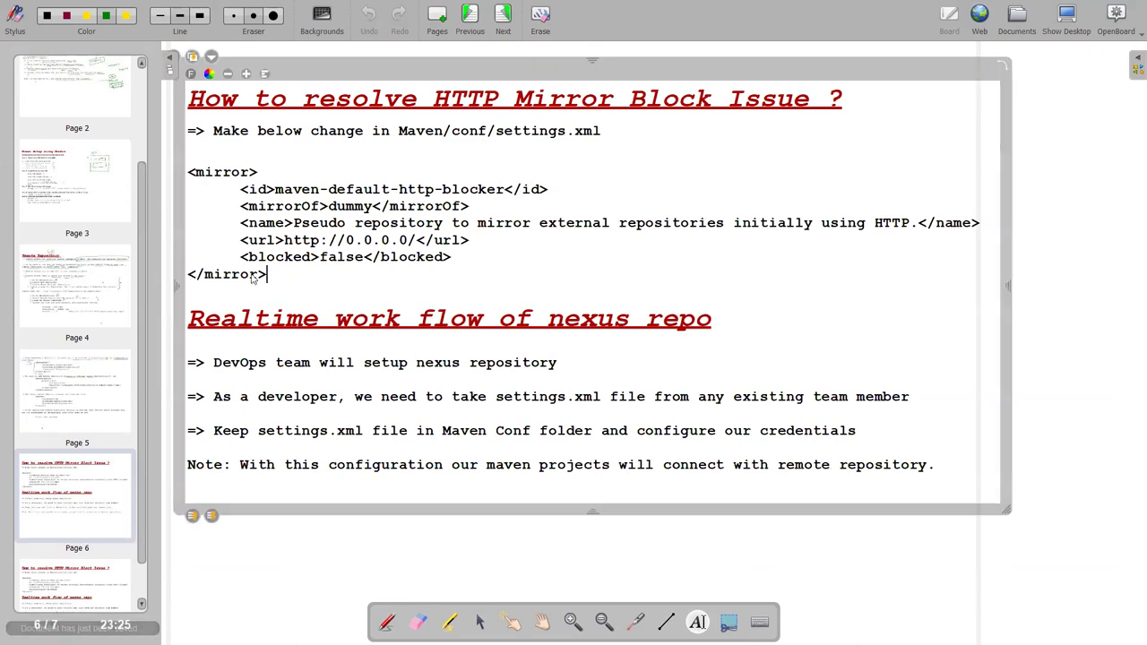
{"action": "left_click_drag", "start_coordinate": [252, 278], "coordinate": [189, 182]}
{"action": "key", "text": "ctrl+c"}
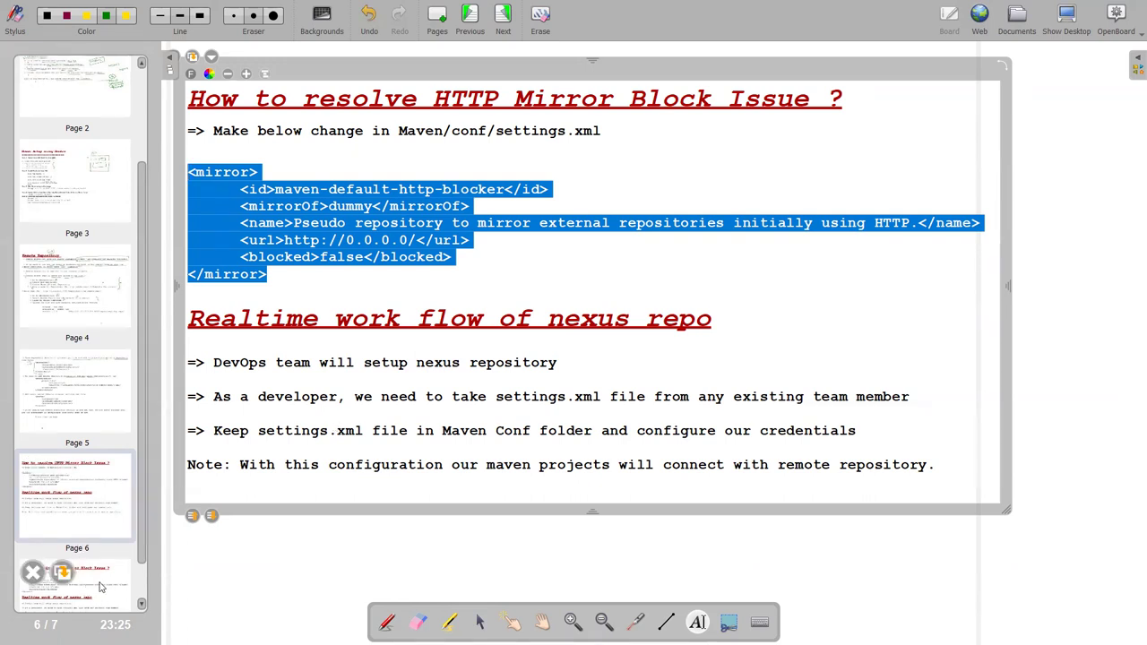
{"action": "left_click_drag", "start_coordinate": [144, 556], "coordinate": [141, 586]}
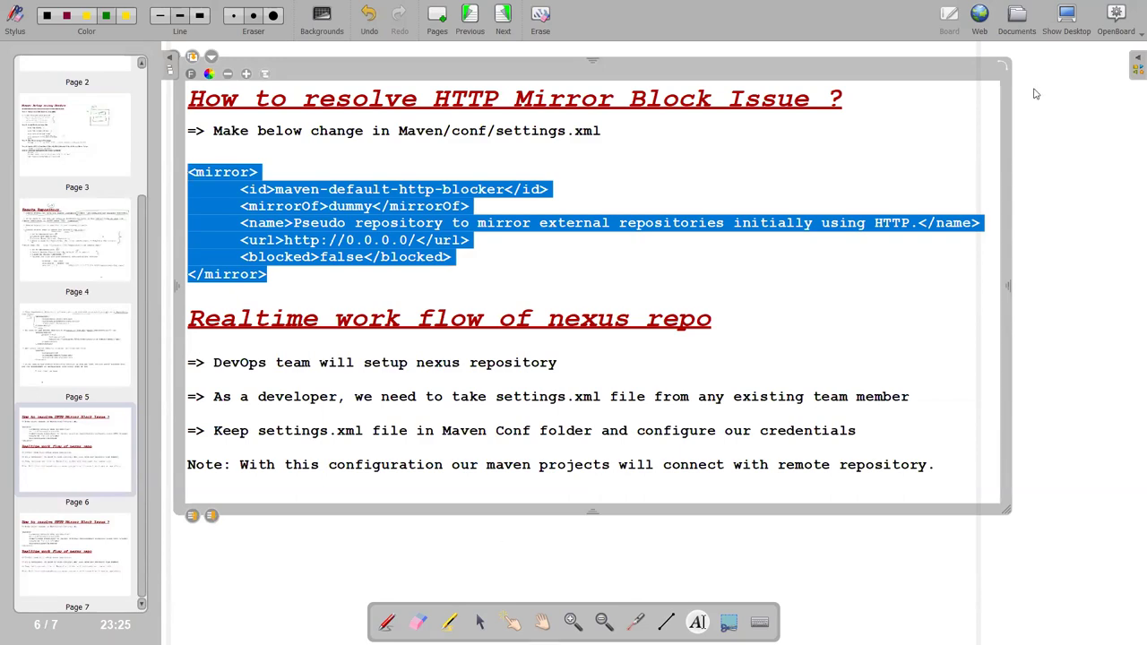
{"action": "left_click", "coordinate": [1066, 22]}
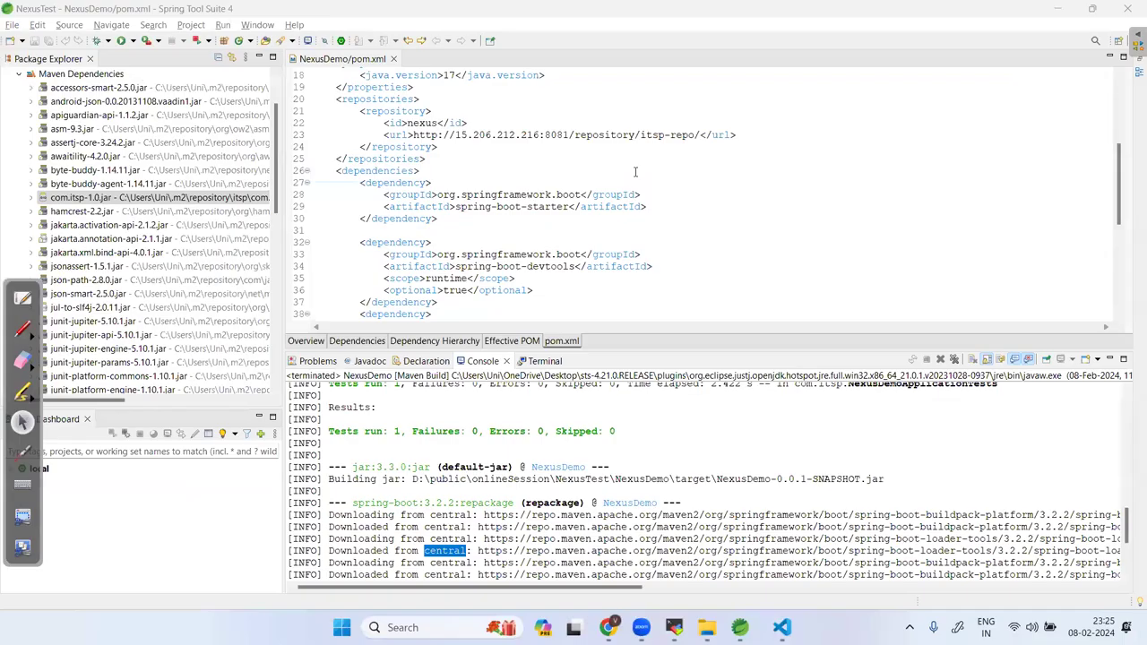
{"action": "scroll", "coordinate": [63, 157], "scroll_direction": "up", "scroll_amount": 2}
Bring the VS Code settings.xml window forward and scroll to the existing mirror block.
{"action": "left_click", "coordinate": [20, 143]}
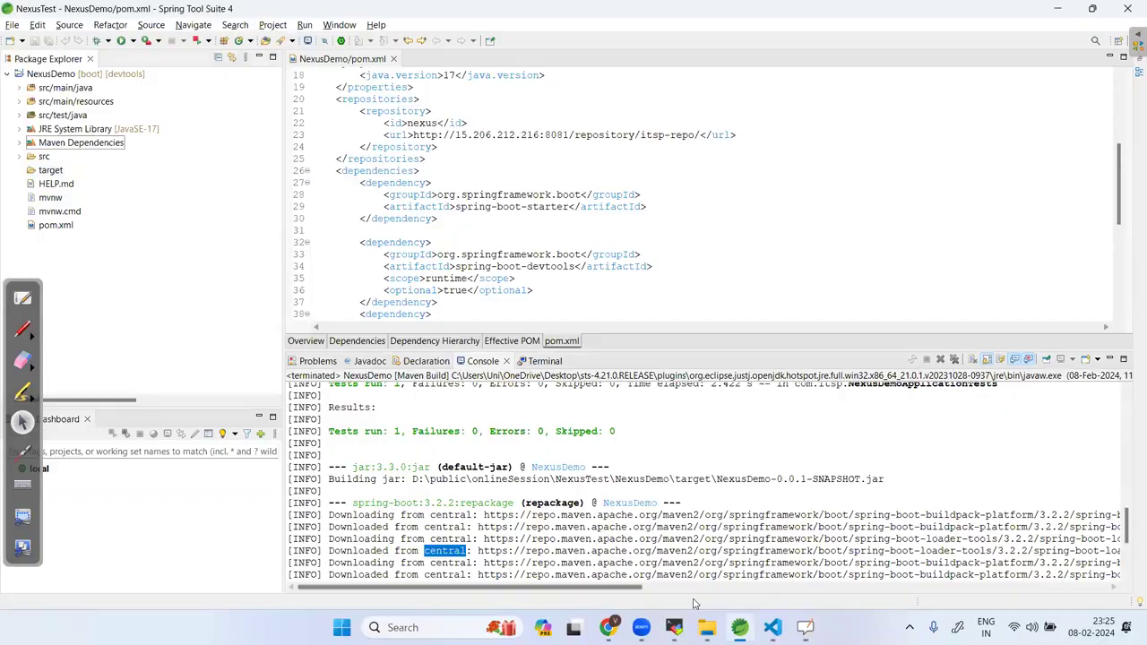
{"action": "left_click", "coordinate": [772, 627]}
{"action": "scroll", "coordinate": [377, 370], "scroll_direction": "down", "scroll_amount": 5}
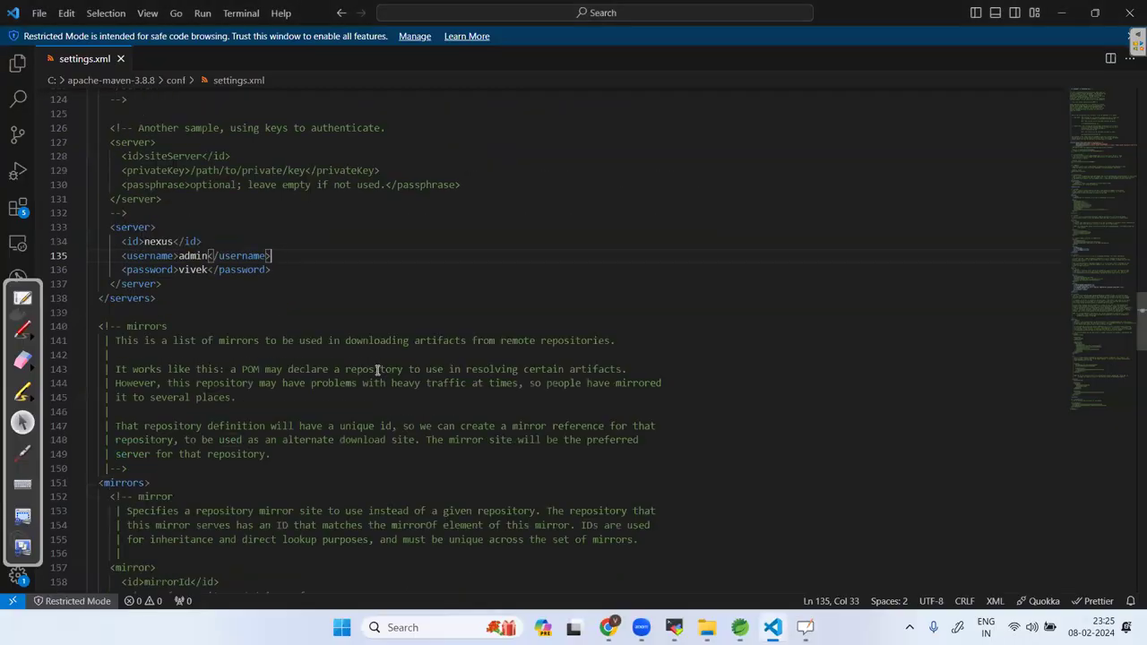
{"action": "key", "text": "alt+Tab"}
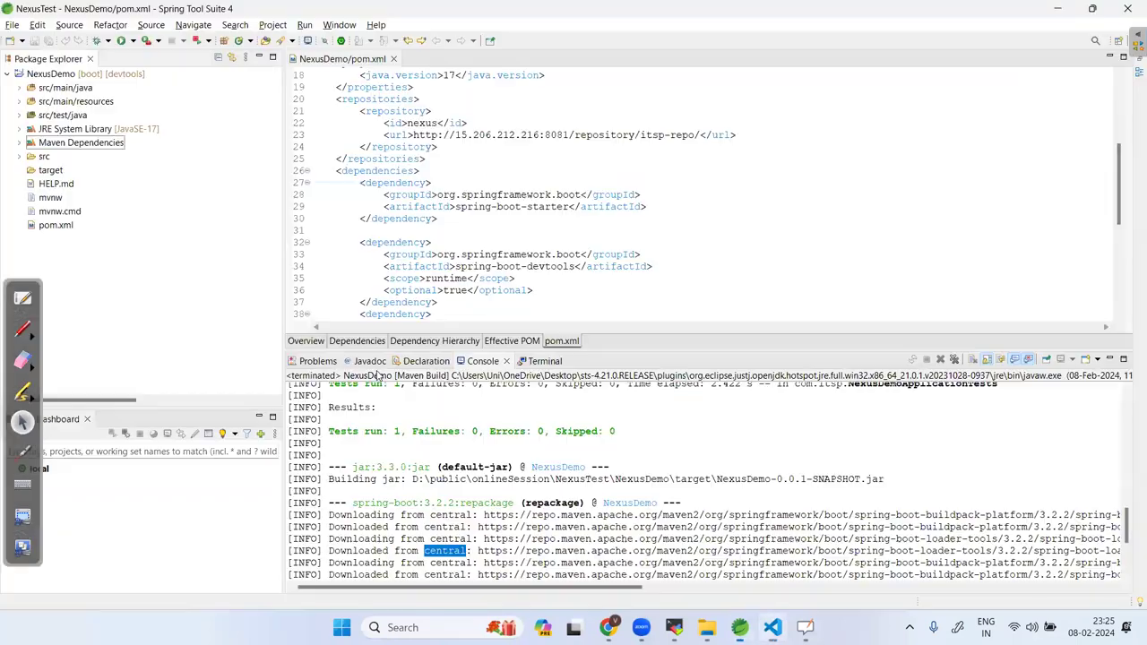
{"action": "key", "text": "alt+Tab"}
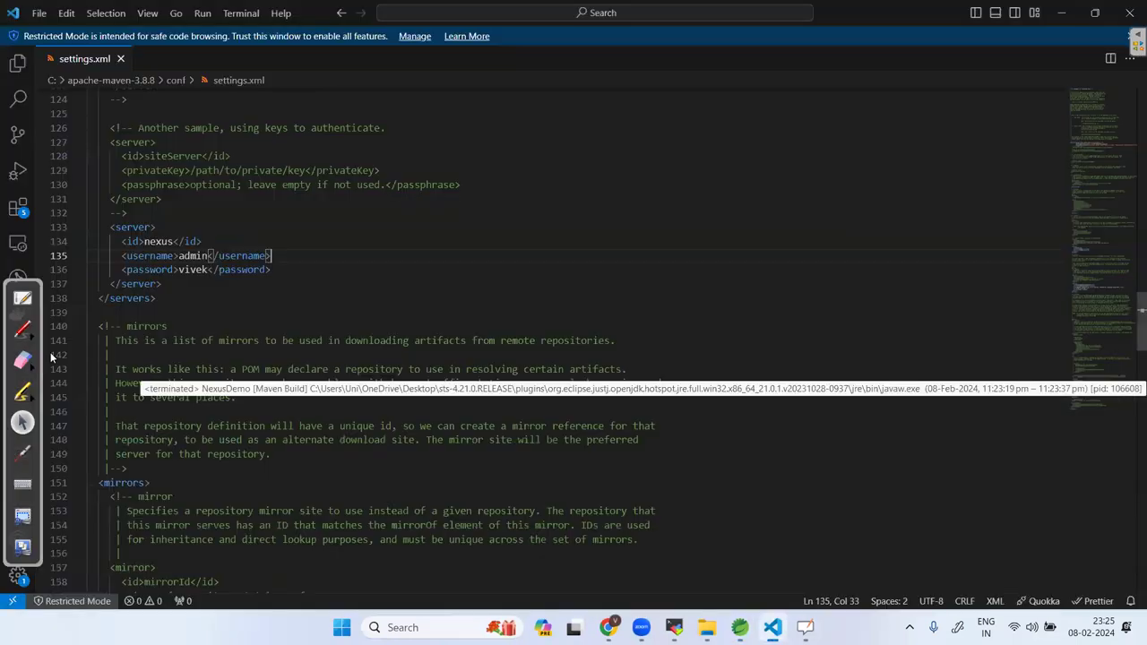
{"action": "key", "text": "alt+Tab"}
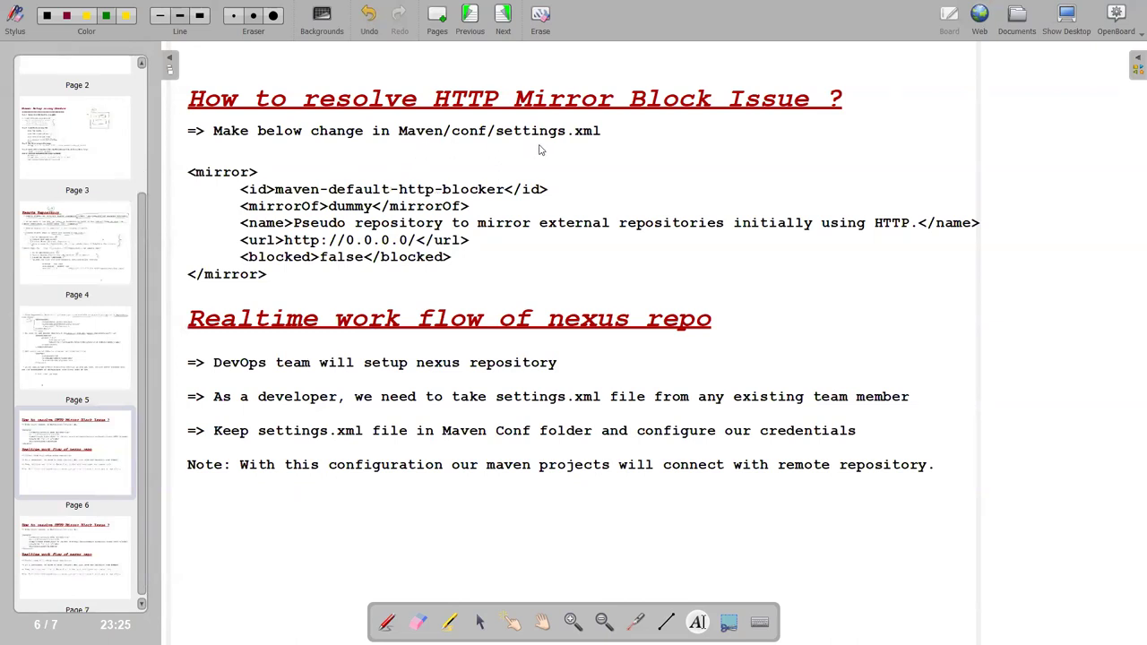
{"action": "key", "text": "alt+Tab"}
{"action": "left_click", "coordinate": [1066, 18]}
{"action": "scroll", "coordinate": [466, 534], "scroll_direction": "down", "scroll_amount": 4}
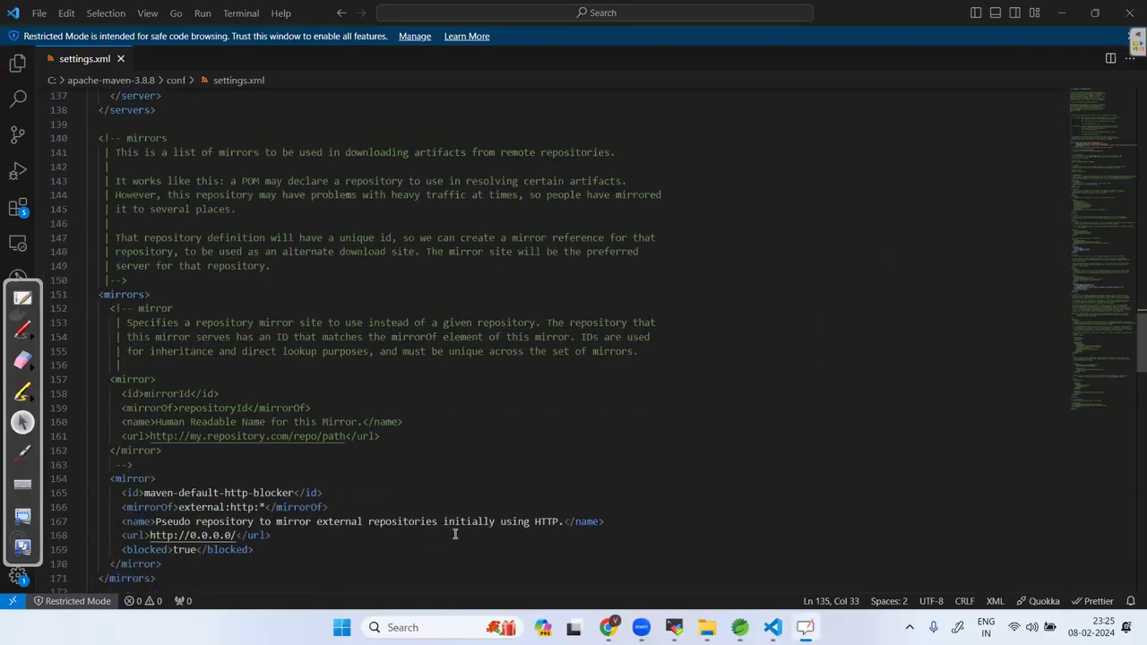
{"action": "scroll", "coordinate": [196, 499], "scroll_direction": "down", "scroll_amount": 2}
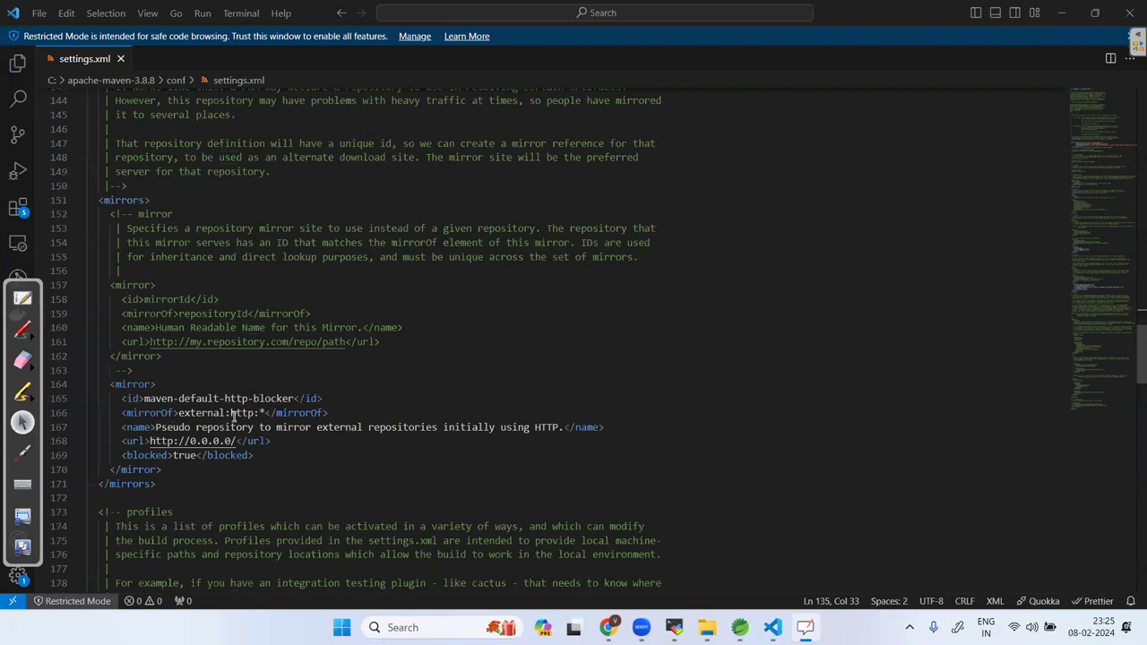
Paste a dummy mirror with blocked false after the line 170 </mirror>, and save settings.xml.
{"action": "left_click", "coordinate": [183, 469]}
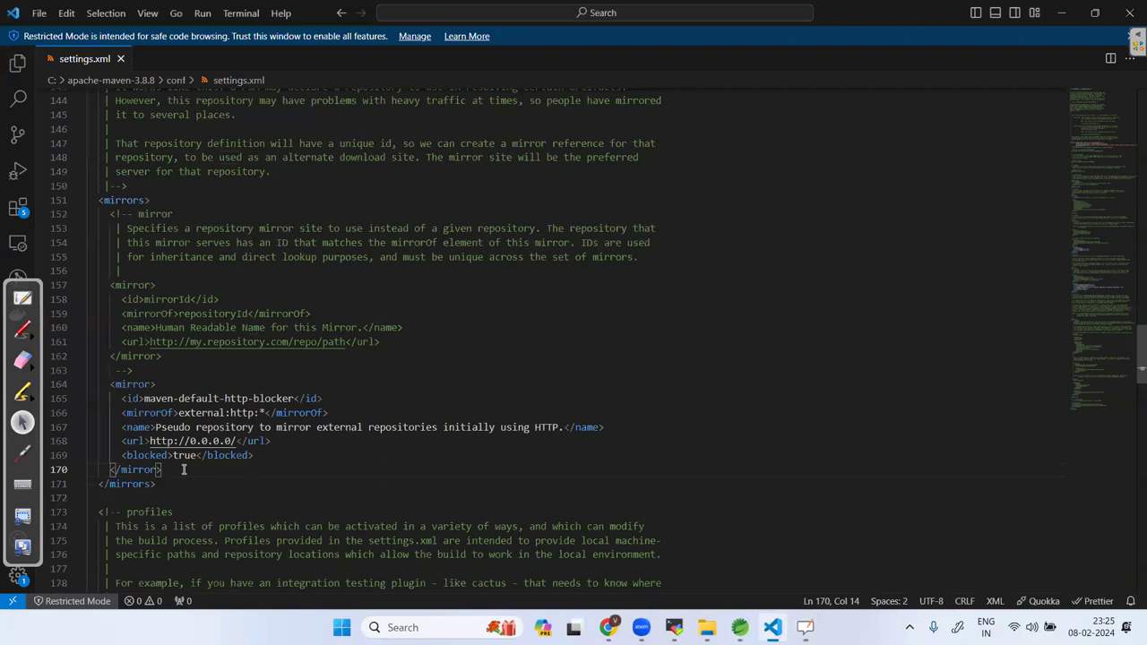
{"action": "key", "text": "Return"}
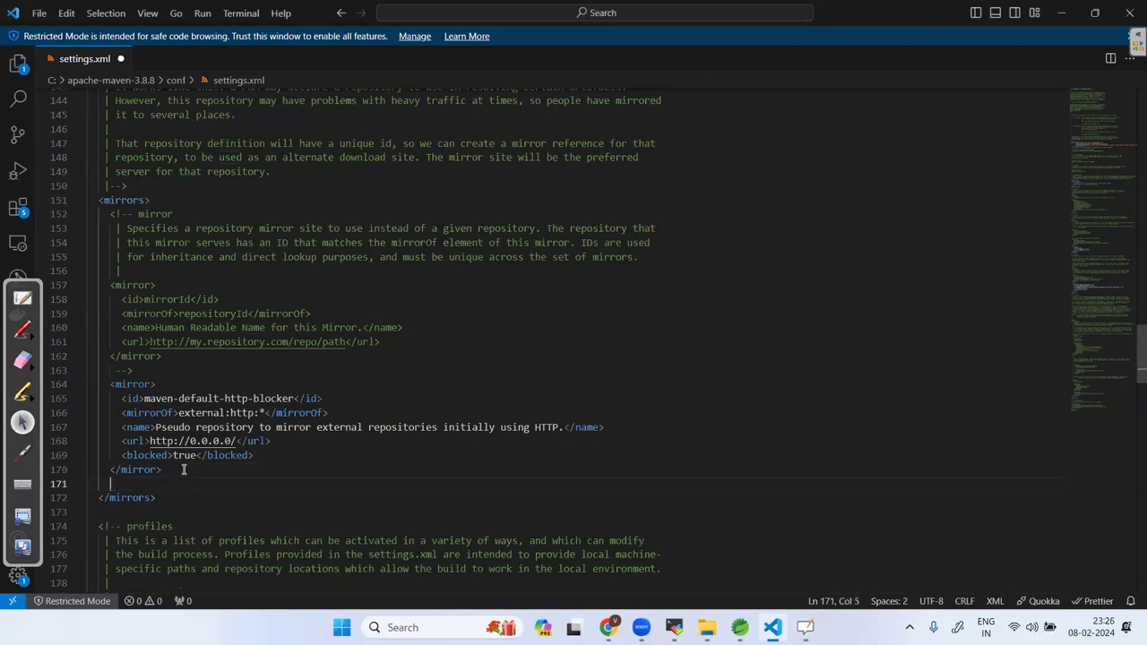
{"action": "key", "text": "ctrl+v"}
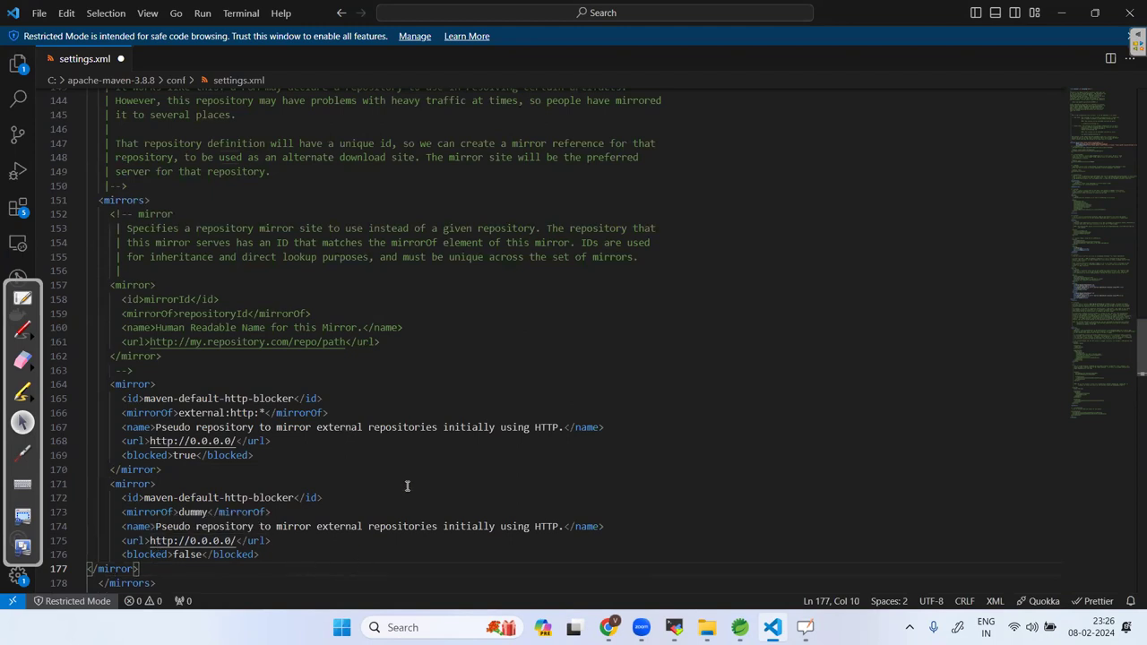
{"action": "key", "text": "ctrl+s"}
{"action": "left_click", "coordinate": [23, 298]}
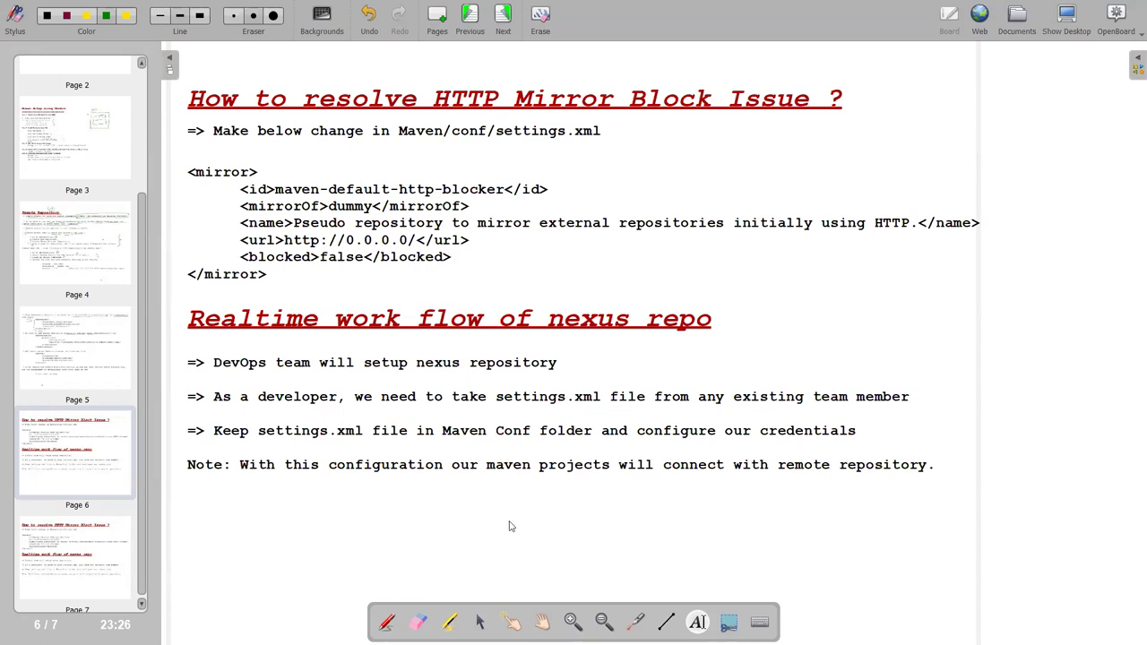
{"action": "left_click", "coordinate": [1063, 36]}
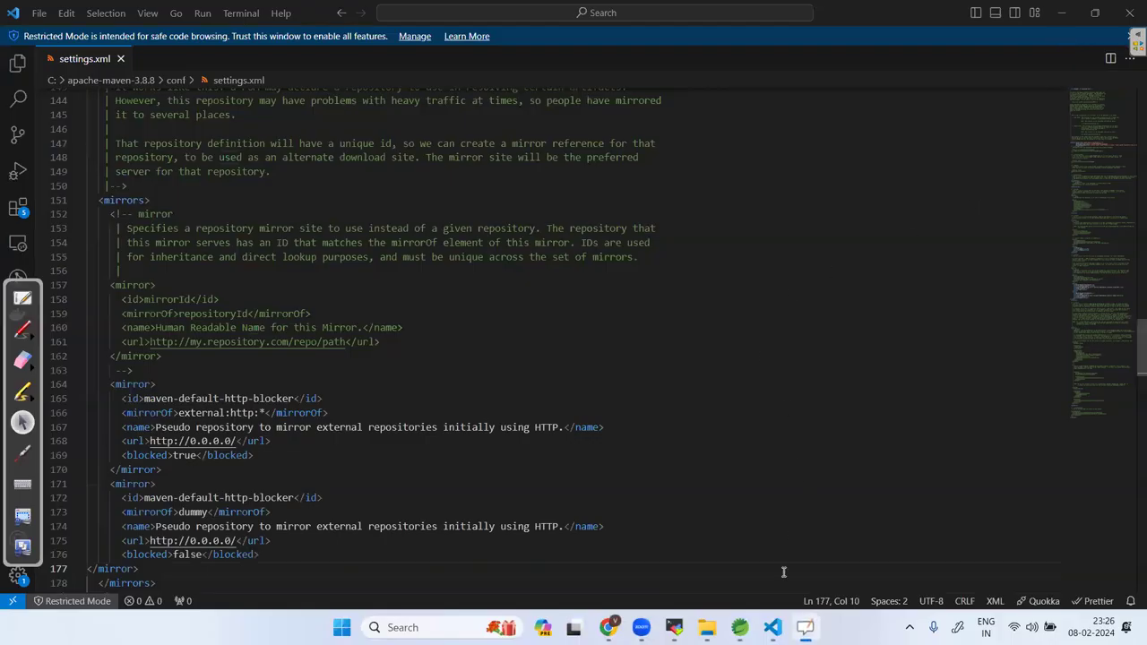
Run a new Maven build of NexusDemo with the goals 'clean package'.
{"action": "left_click", "coordinate": [740, 627]}
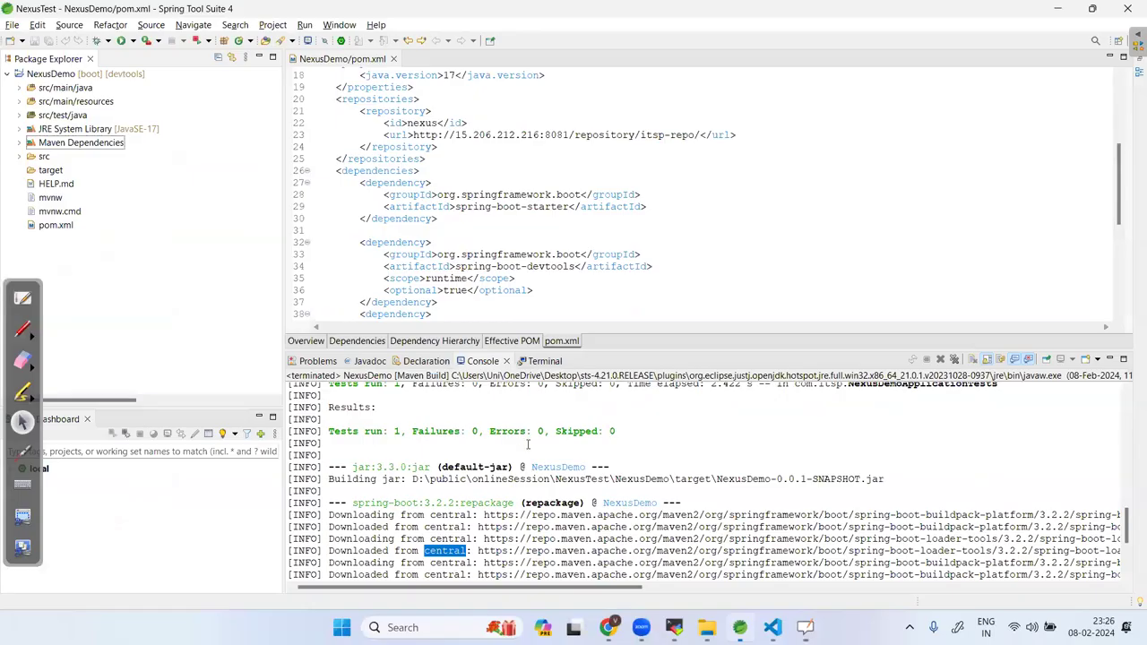
{"action": "right_click", "coordinate": [86, 76]}
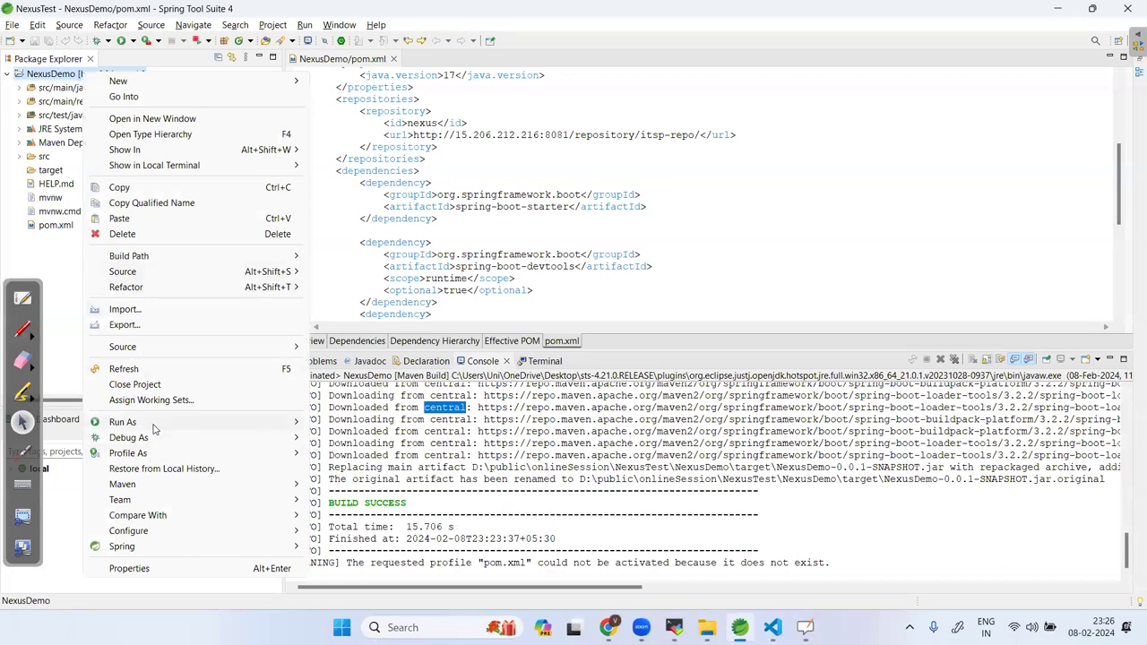
{"action": "mouse_move", "coordinate": [154, 422]}
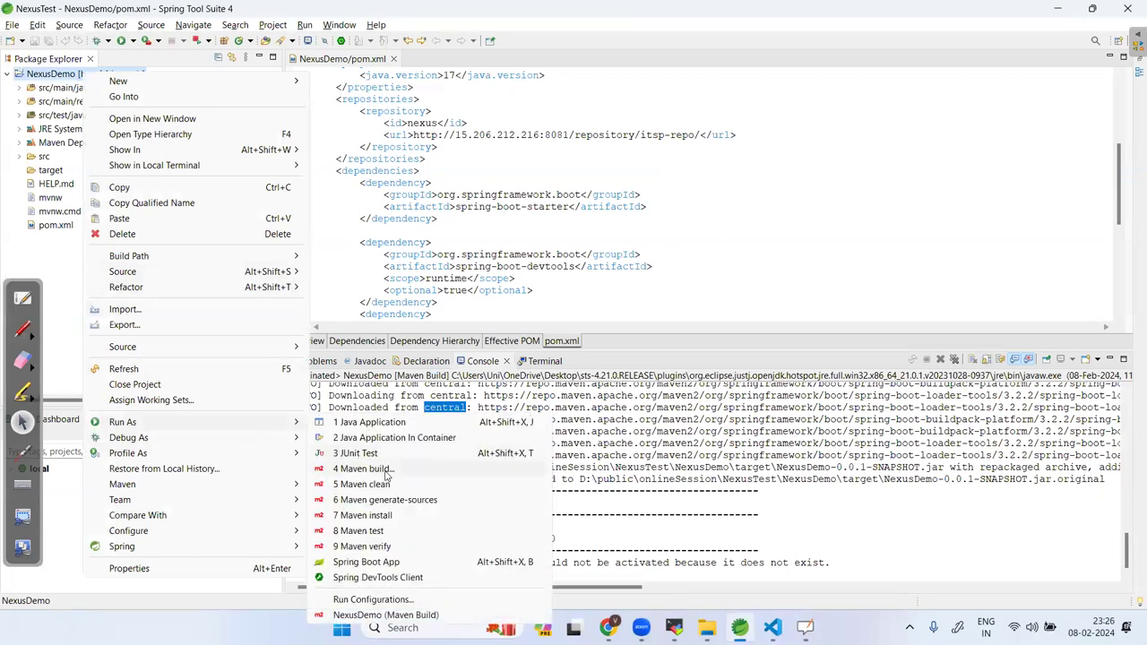
{"action": "left_click", "coordinate": [472, 235]}
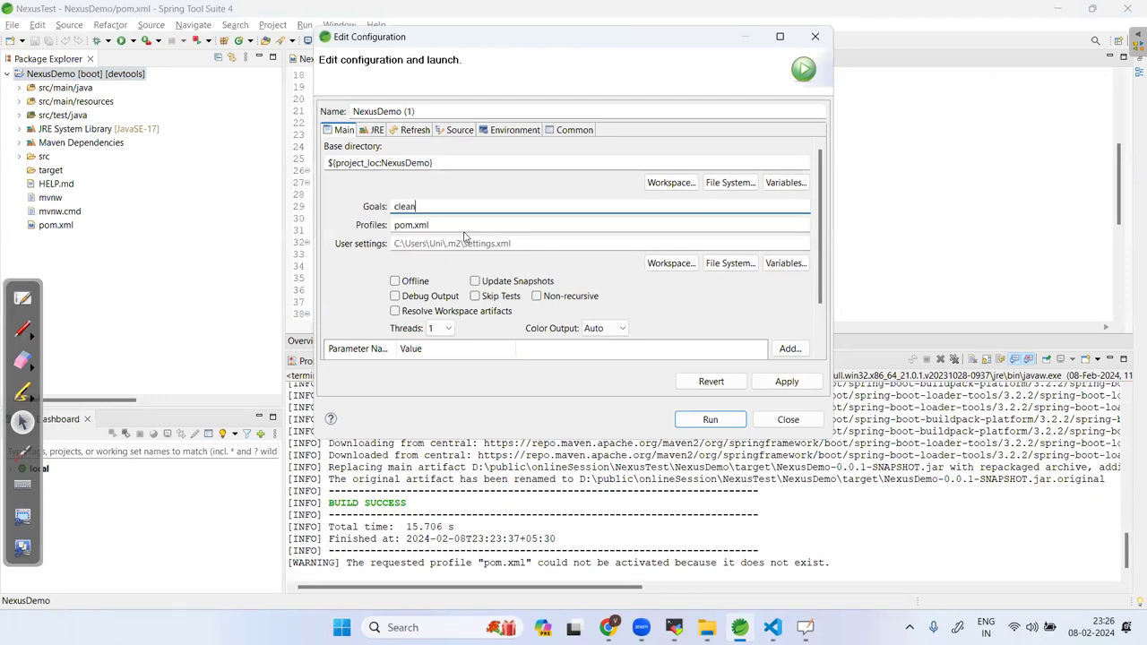
{"action": "type", "text": "clean package"}
{"action": "left_click", "coordinate": [710, 420]}
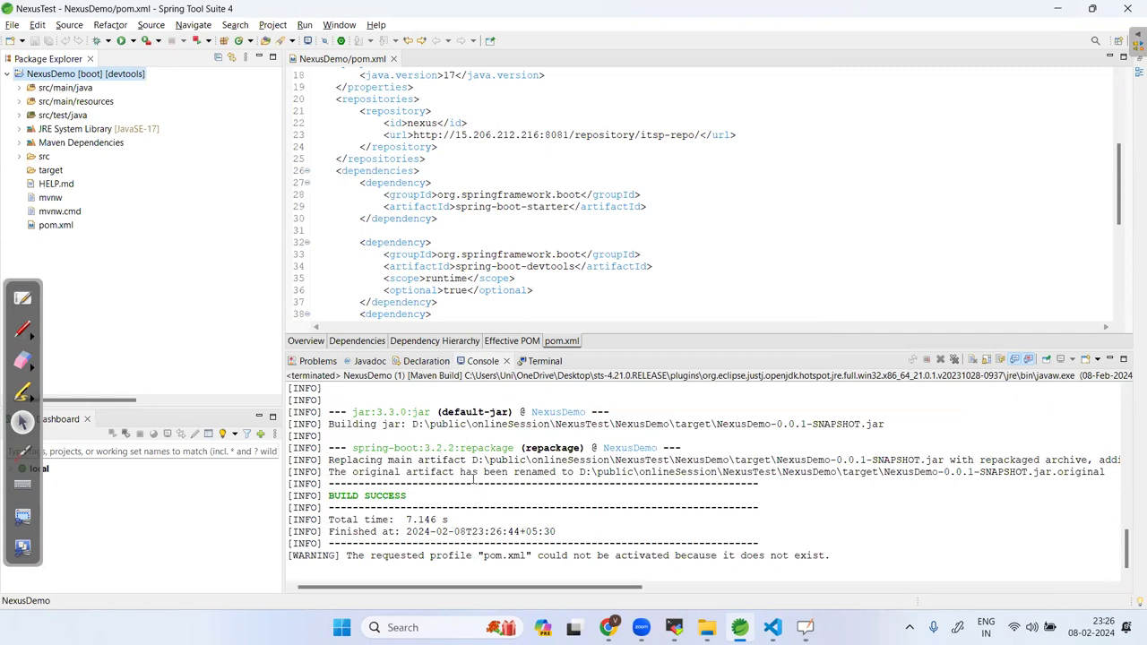
Highlight the repackaging line and the NexusDemo-0.0.1-SNAPSHOT.jar path in the BUILD SUCCESS output.
{"action": "left_click_drag", "start_coordinate": [329, 460], "coordinate": [825, 471]}
{"action": "left_click_drag", "start_coordinate": [417, 423], "coordinate": [806, 434]}
{"action": "left_click_drag", "start_coordinate": [643, 587], "coordinate": [468, 443]}
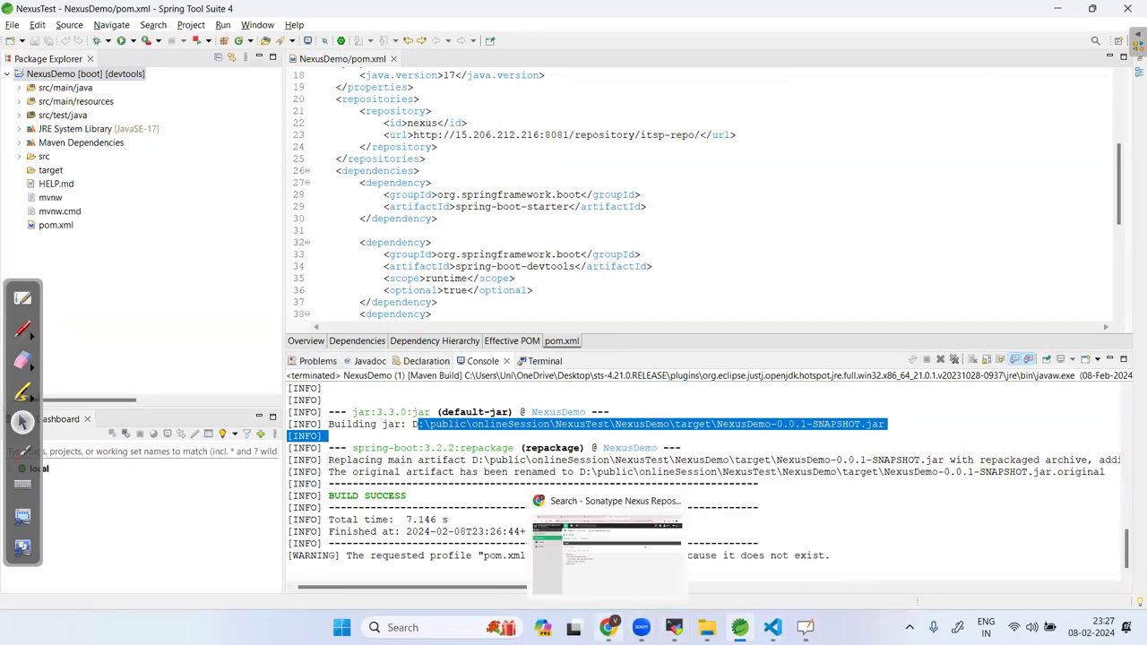
Open the com.itsp-1.0.jar Summary in Nexus and highlight its 23 MB file size.
{"action": "left_click", "coordinate": [608, 627]}
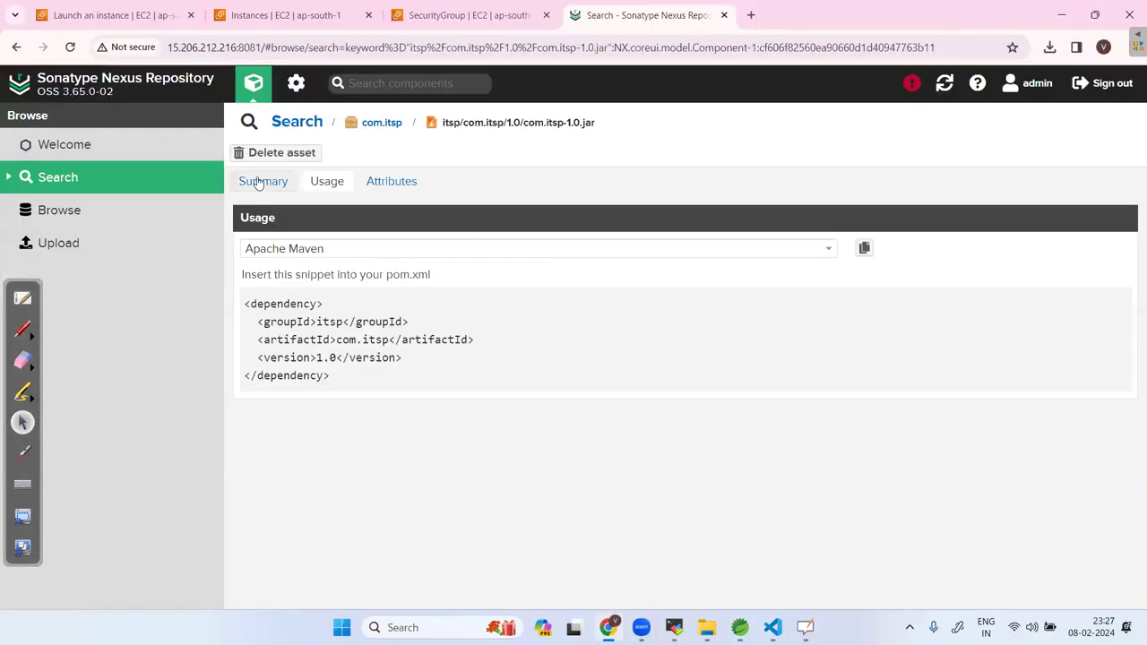
{"action": "left_click", "coordinate": [258, 182]}
{"action": "left_click_drag", "start_coordinate": [368, 306], "coordinate": [403, 303]}
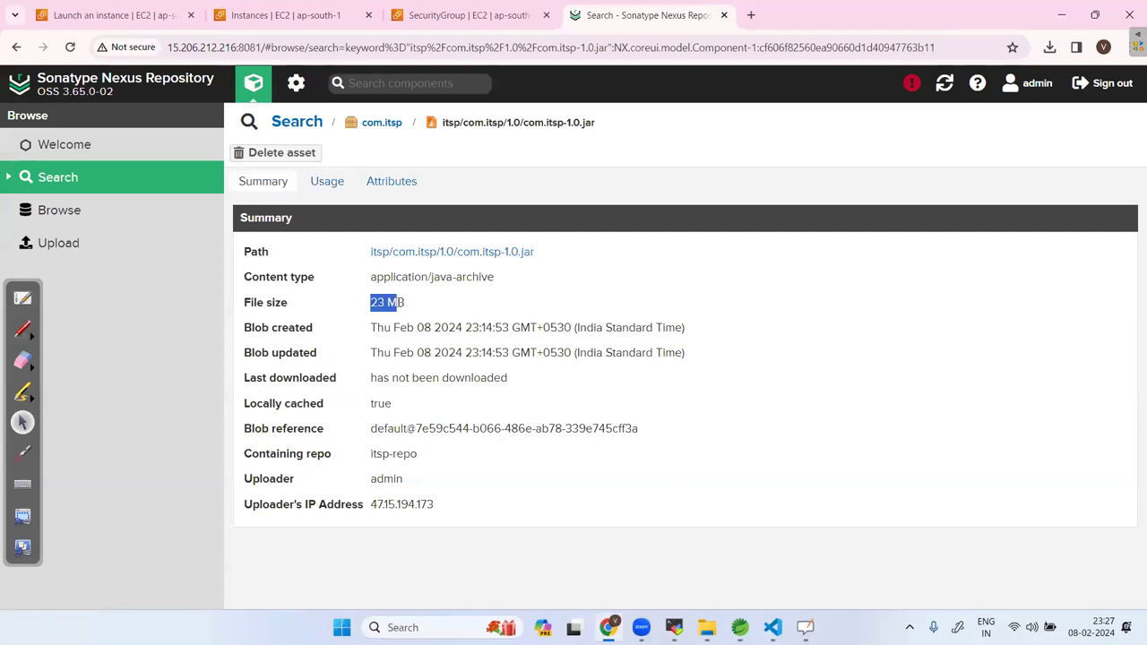
{"action": "left_click", "coordinate": [465, 303]}
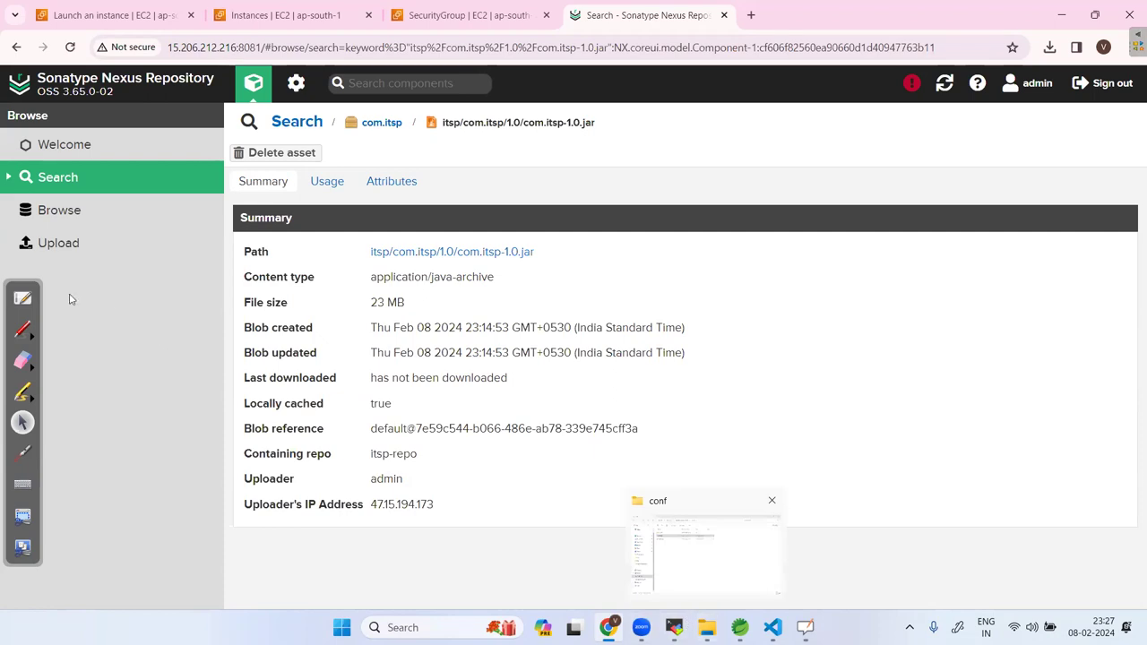
{"action": "left_click", "coordinate": [23, 299]}
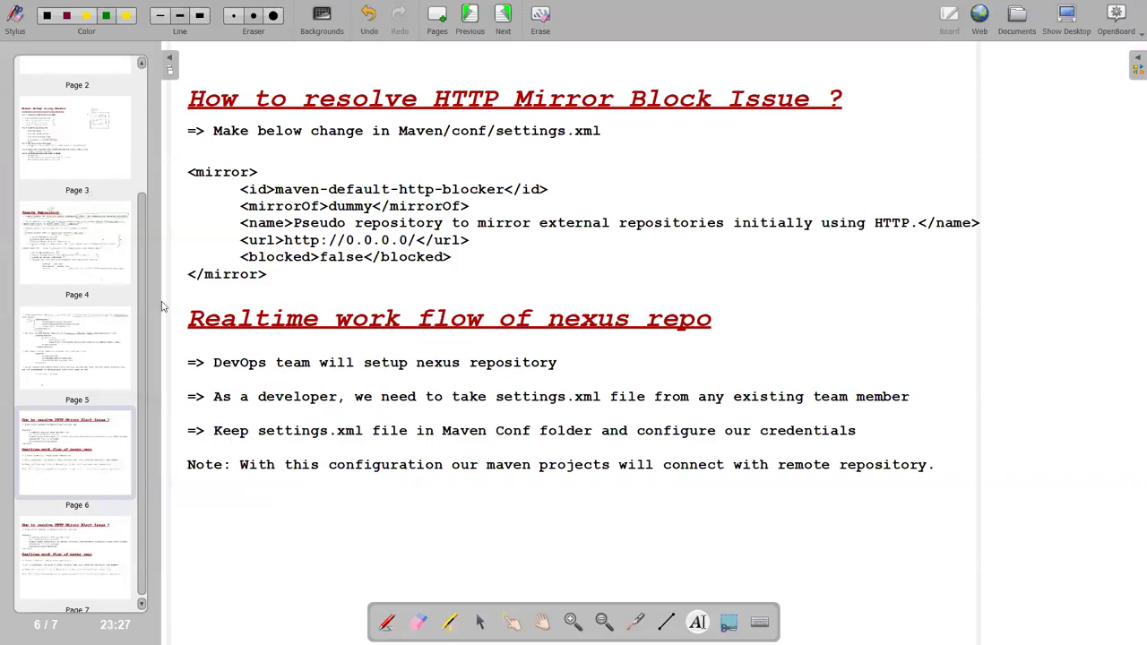
On notes page 5, highlight the pom.xml repositories block and the settings.xml server block.
{"action": "left_click", "coordinate": [89, 324]}
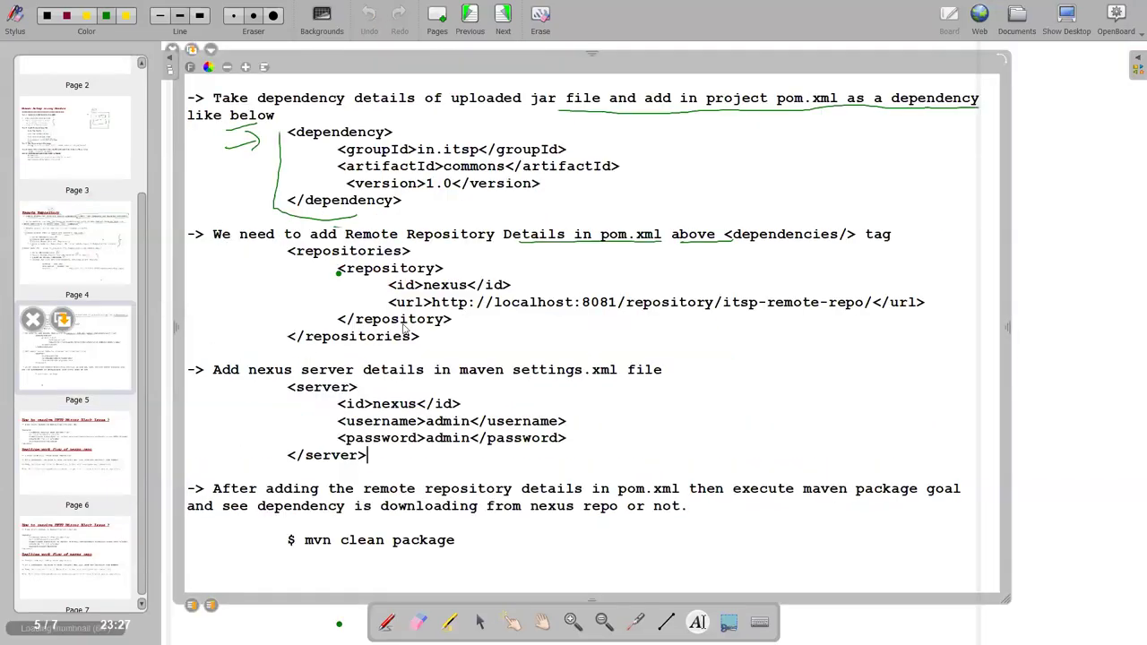
{"action": "left_click_drag", "start_coordinate": [289, 256], "coordinate": [423, 336]}
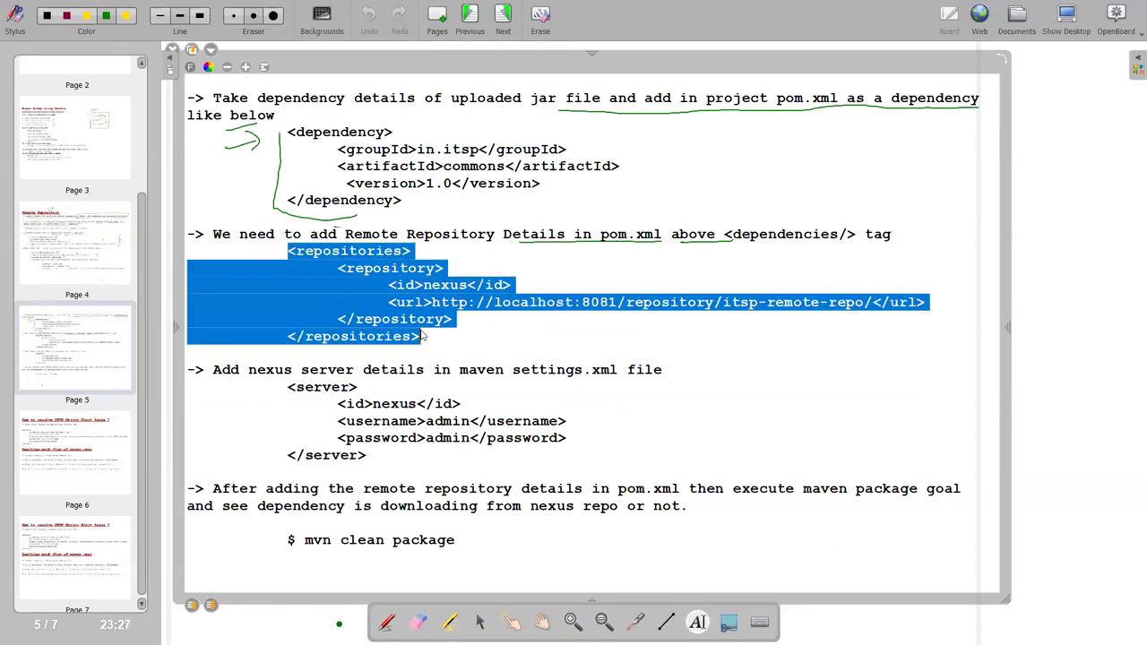
{"action": "left_click", "coordinate": [454, 344]}
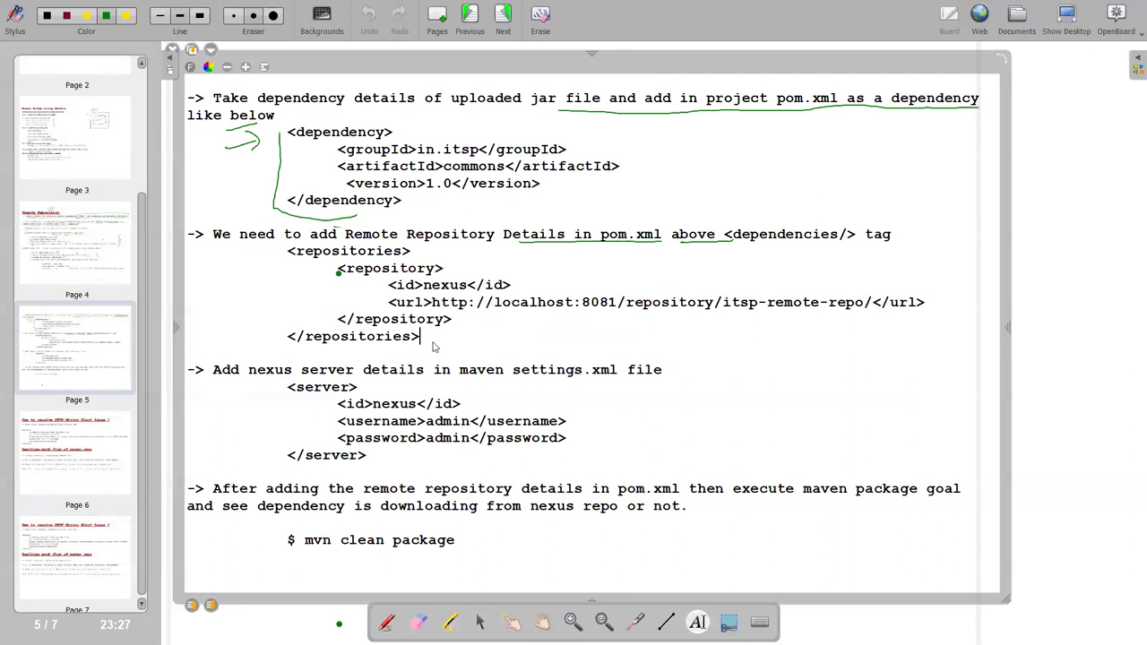
{"action": "left_click_drag", "start_coordinate": [289, 252], "coordinate": [425, 344]}
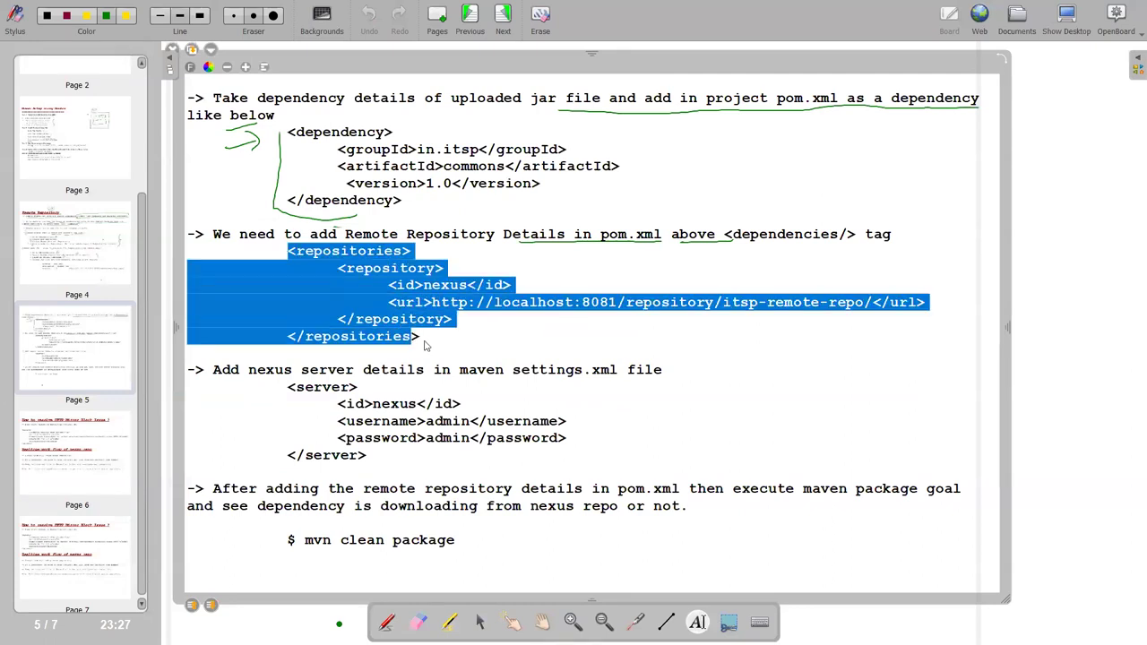
{"action": "left_click", "coordinate": [431, 346]}
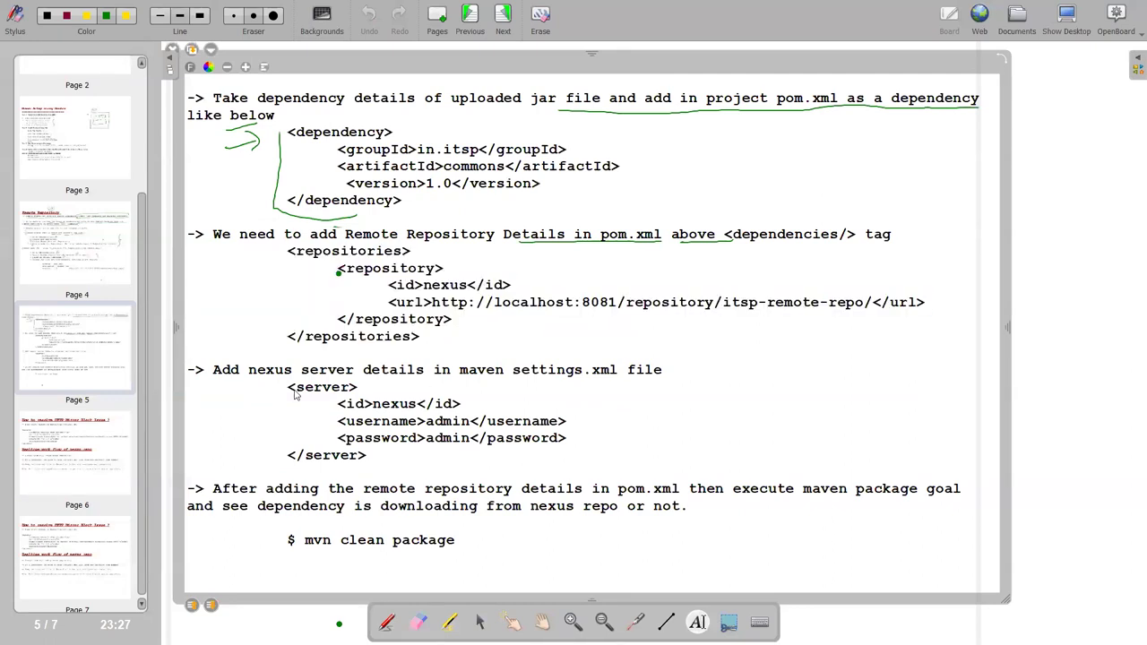
{"action": "left_click_drag", "start_coordinate": [289, 387], "coordinate": [376, 457]}
{"action": "left_click", "coordinate": [385, 462]}
{"action": "left_click_drag", "start_coordinate": [288, 390], "coordinate": [374, 458]}
{"action": "left_click", "coordinate": [371, 459]}
On page 6, underline the settings.xml sharing workflow lines in green pen.
{"action": "left_click", "coordinate": [73, 475]}
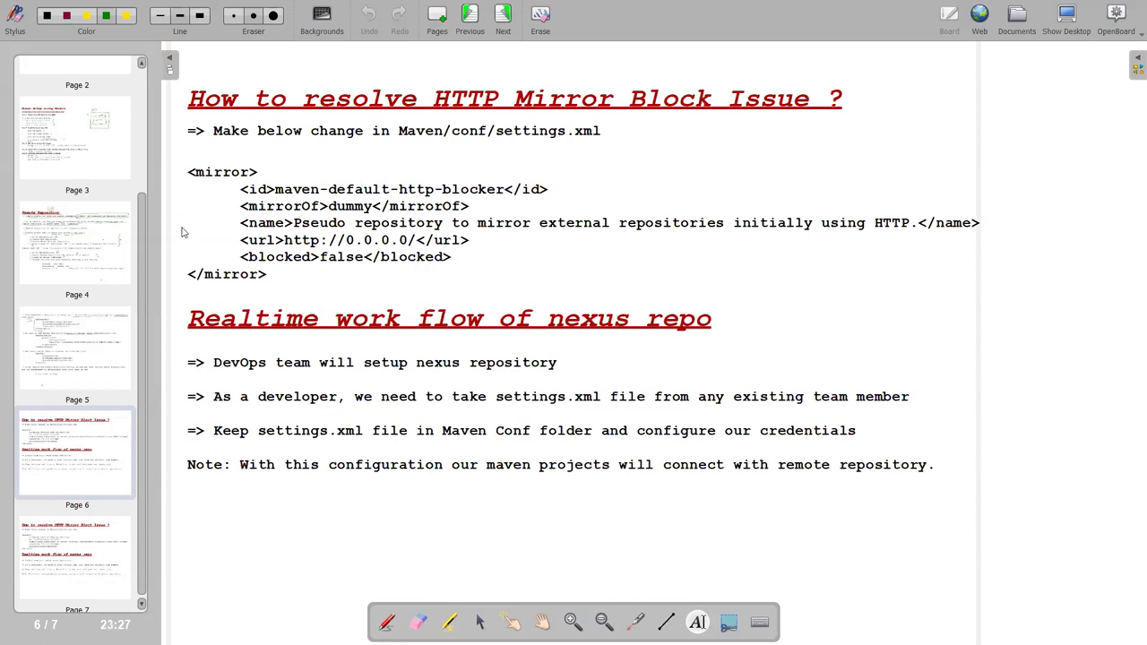
{"action": "left_click", "coordinate": [388, 621]}
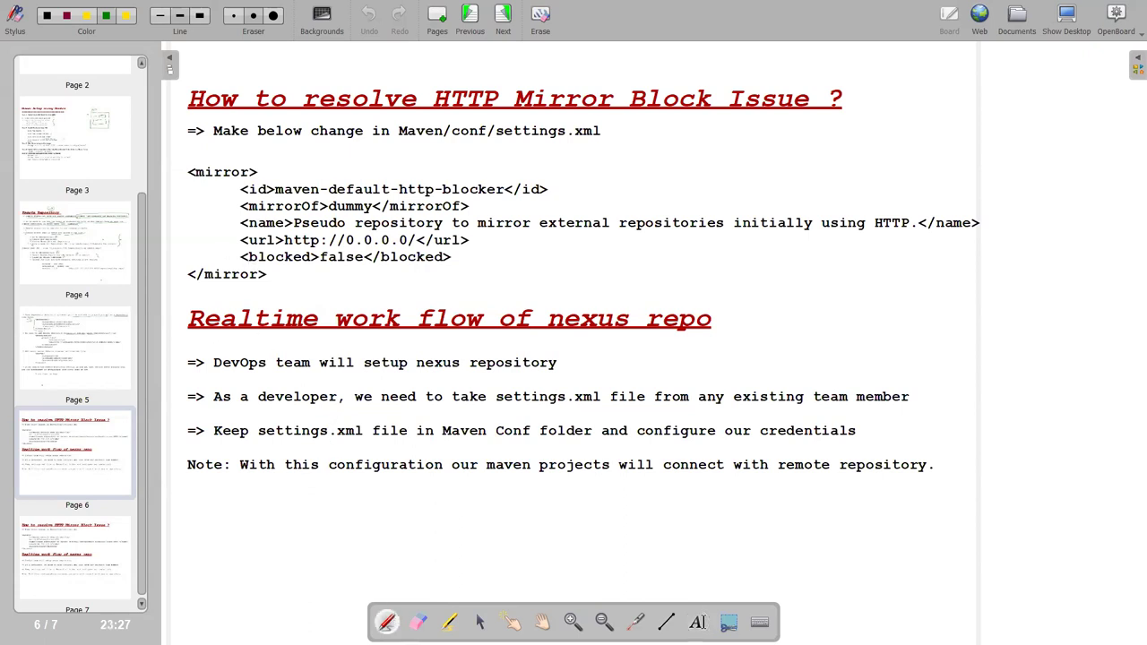
{"action": "left_click", "coordinate": [356, 363]}
{"action": "mouse_move", "coordinate": [344, 376]}
{"action": "left_mouse_down"}
{"action": "mouse_move", "coordinate": [567, 367]}
{"action": "mouse_move", "coordinate": [543, 349]}
{"action": "mouse_move", "coordinate": [210, 353]}
{"action": "mouse_move", "coordinate": [238, 377]}
{"action": "mouse_move", "coordinate": [344, 378]}
{"action": "left_mouse_up"}
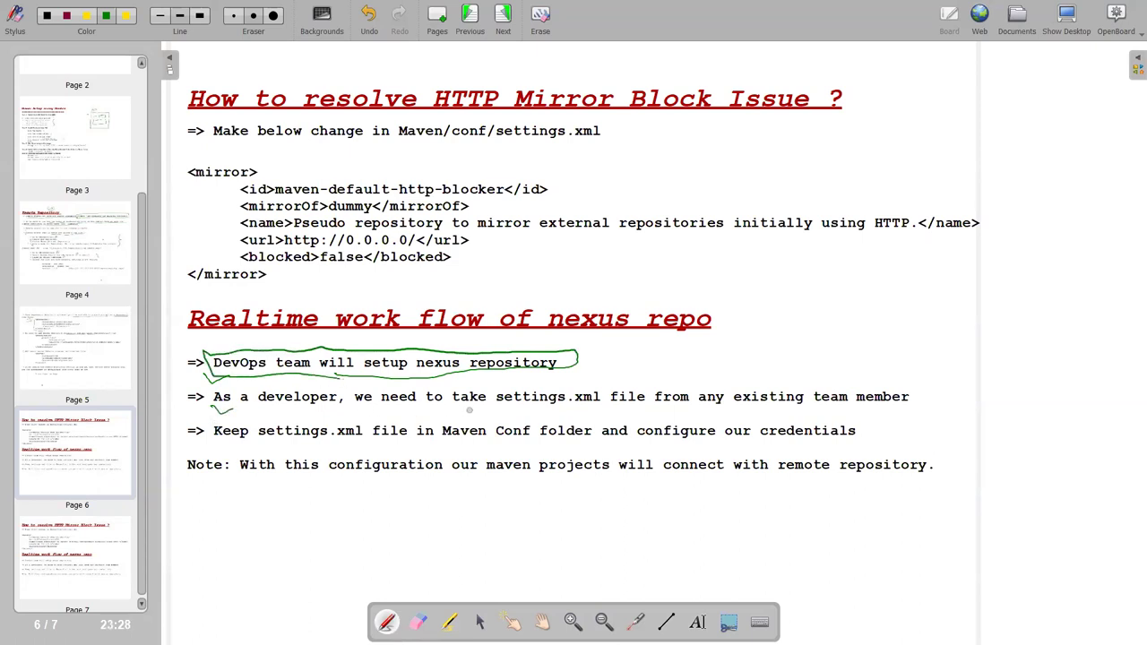
{"action": "left_click_drag", "start_coordinate": [497, 405], "coordinate": [817, 407]}
{"action": "mouse_move", "coordinate": [917, 396]}
{"action": "left_mouse_down"}
{"action": "mouse_move", "coordinate": [798, 378]}
{"action": "mouse_move", "coordinate": [602, 376]}
{"action": "left_mouse_up"}
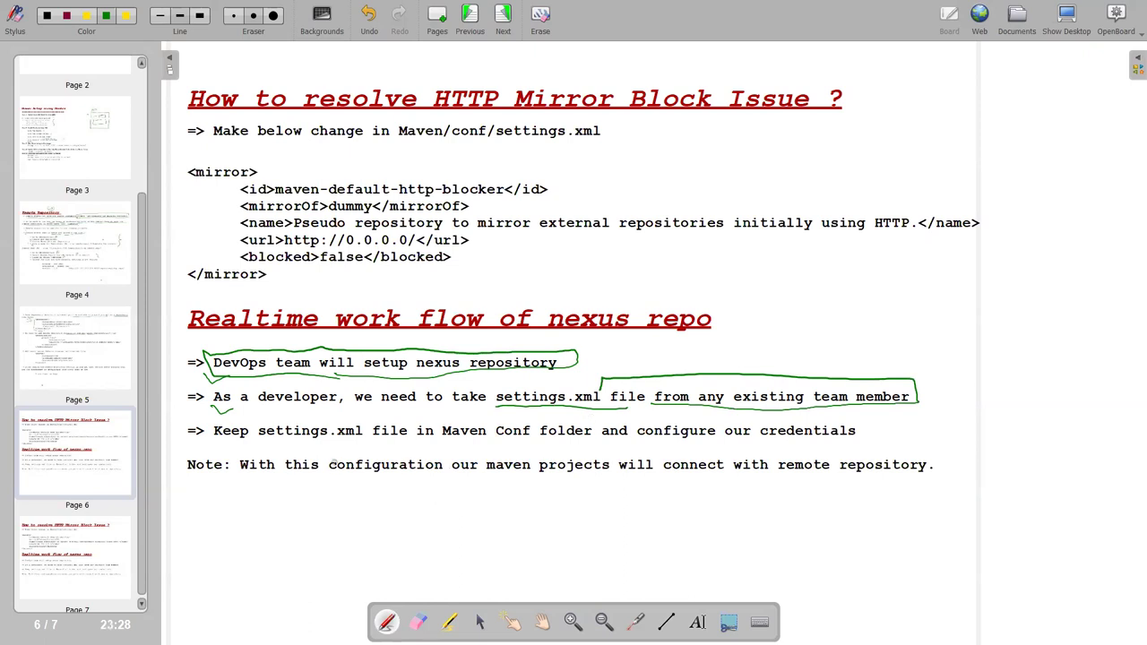
{"action": "left_click_drag", "start_coordinate": [254, 445], "coordinate": [337, 443]}
{"action": "left_click_drag", "start_coordinate": [416, 442], "coordinate": [873, 437]}
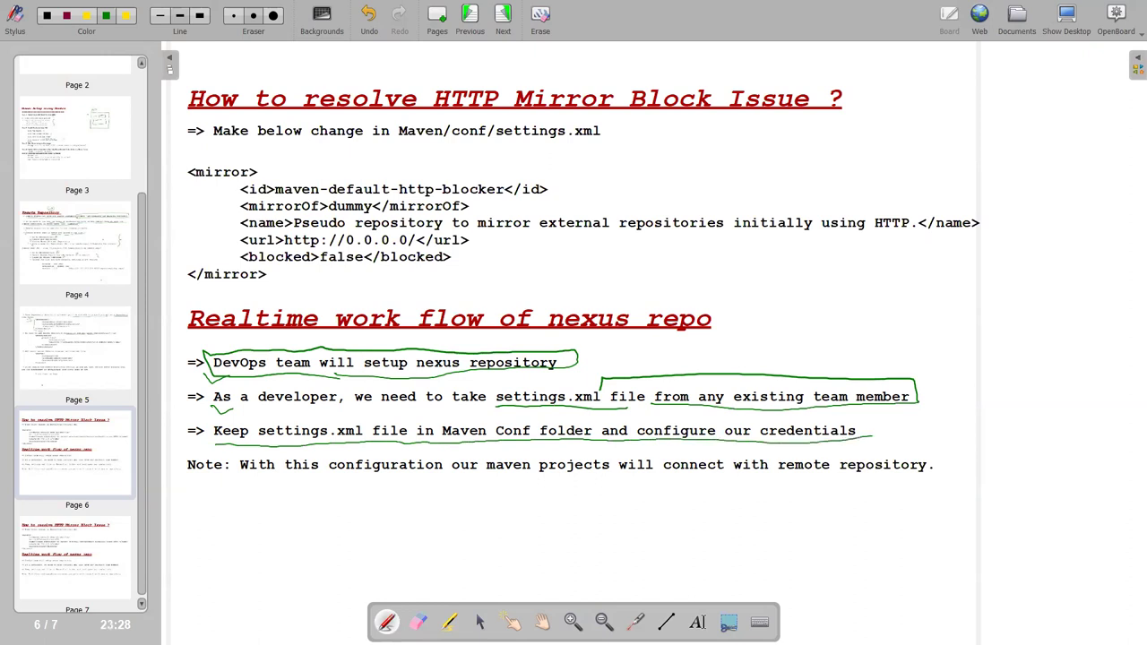
{"action": "left_click_drag", "start_coordinate": [285, 473], "coordinate": [611, 480]}
{"action": "left_click_drag", "start_coordinate": [768, 472], "coordinate": [880, 476]}
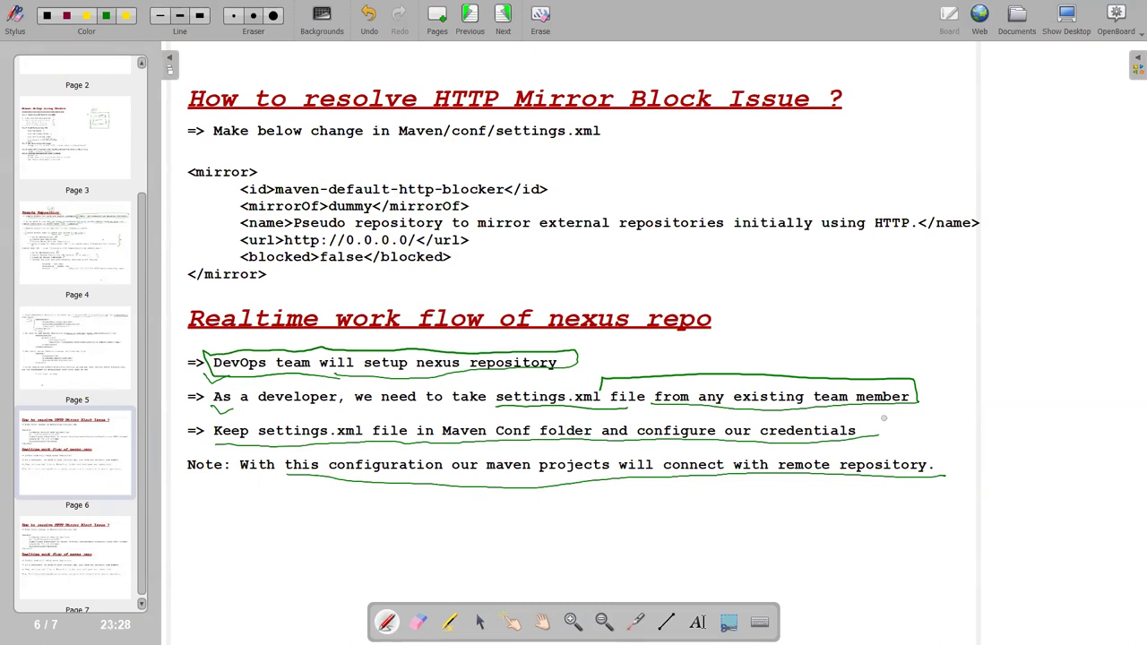
Delete the extra page 7, return to the Nexus diagram on page 1, and show the browser.
{"action": "left_click", "coordinate": [49, 561]}
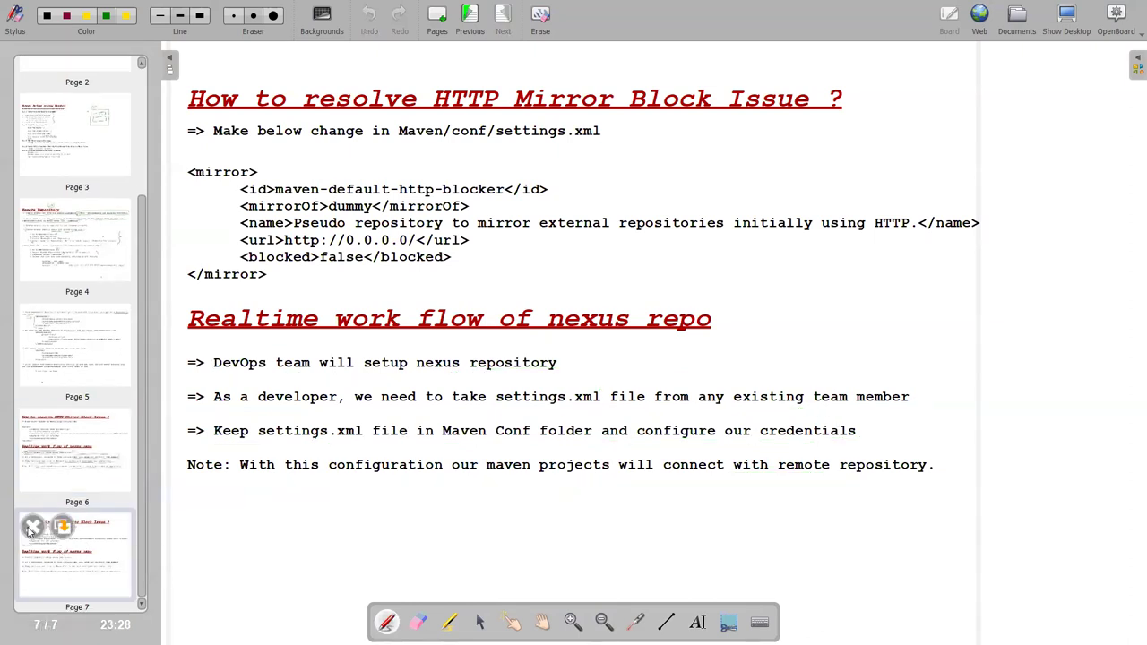
{"action": "left_click", "coordinate": [33, 529]}
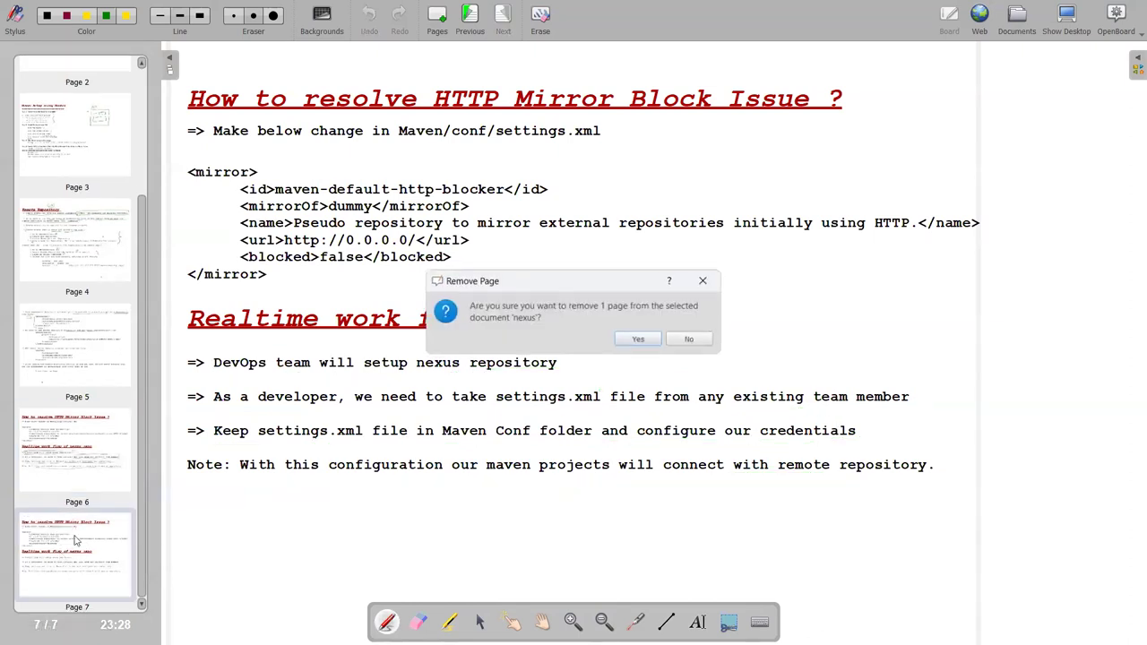
{"action": "left_click", "coordinate": [639, 339]}
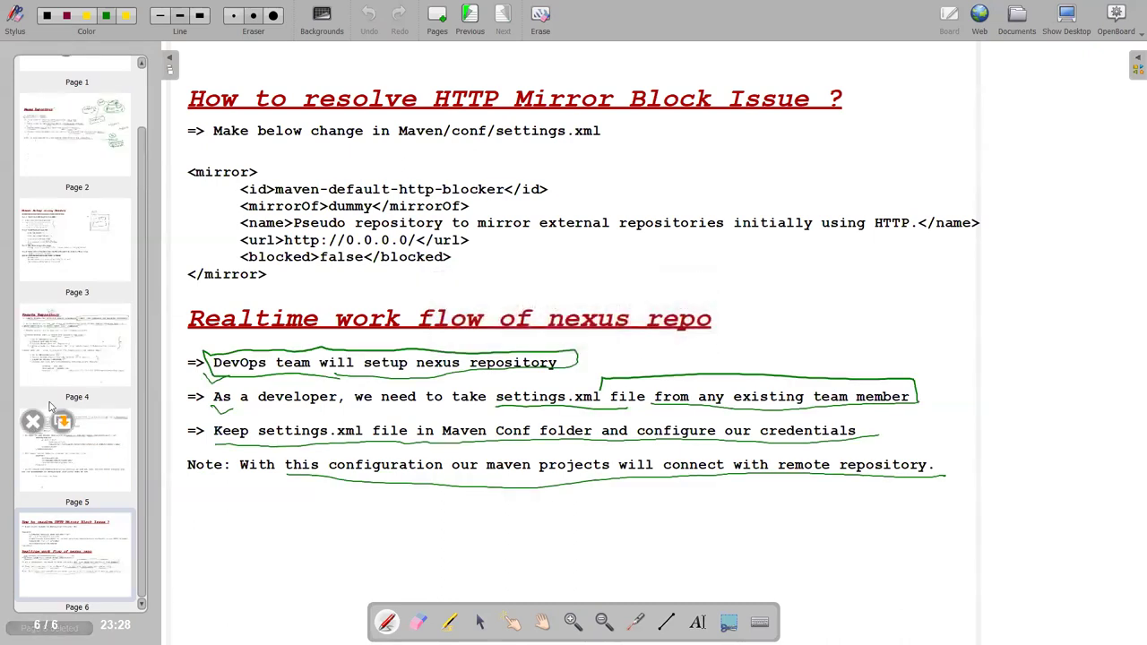
{"action": "scroll", "coordinate": [52, 397], "scroll_direction": "up", "scroll_amount": 1}
{"action": "left_click", "coordinate": [64, 112]}
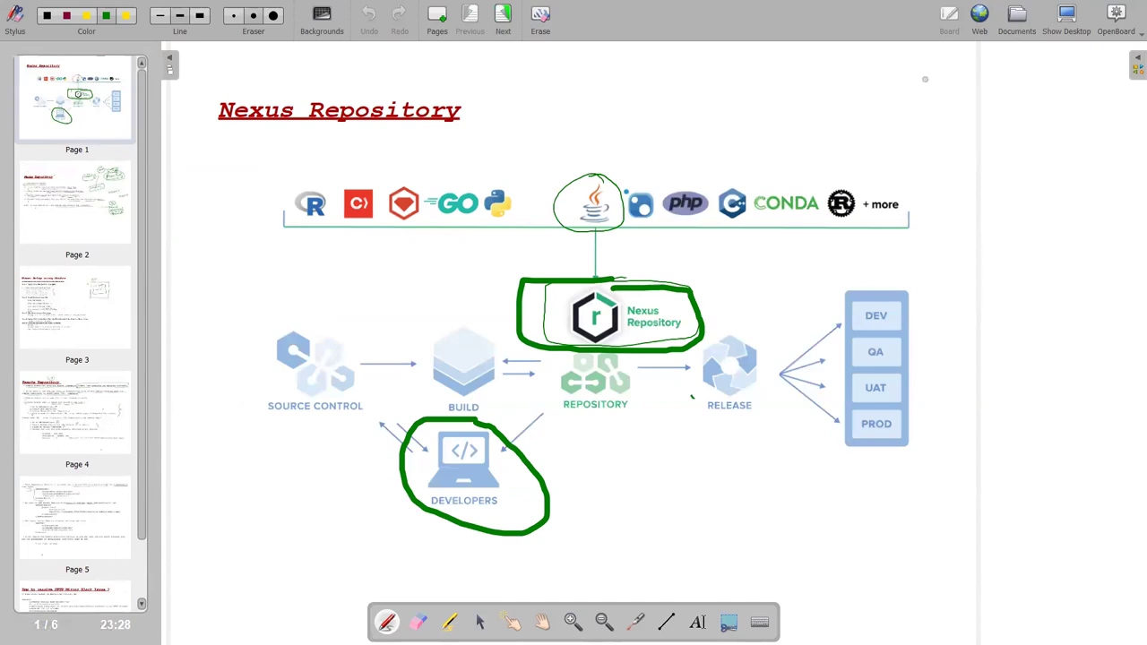
{"action": "left_click", "coordinate": [1070, 25]}
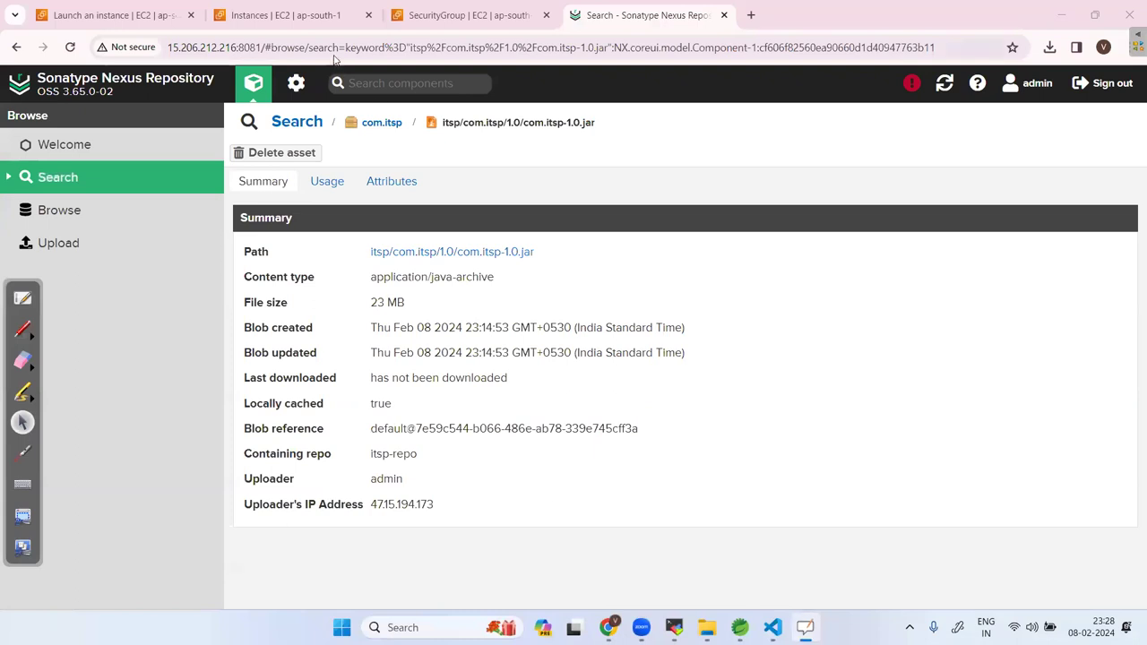
{"action": "left_click", "coordinate": [300, 16]}
Review the running nexus-server instance in the EC2 instances list, scrolling the table sideways.
{"action": "left_click", "coordinate": [431, 25]}
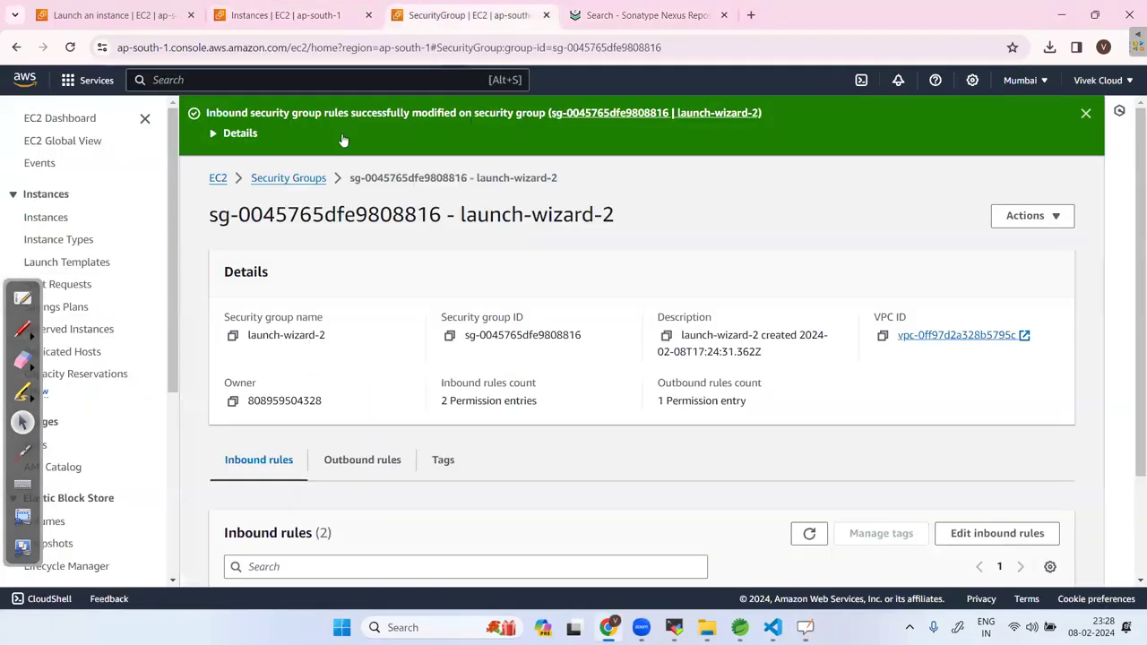
{"action": "left_click", "coordinate": [301, 16]}
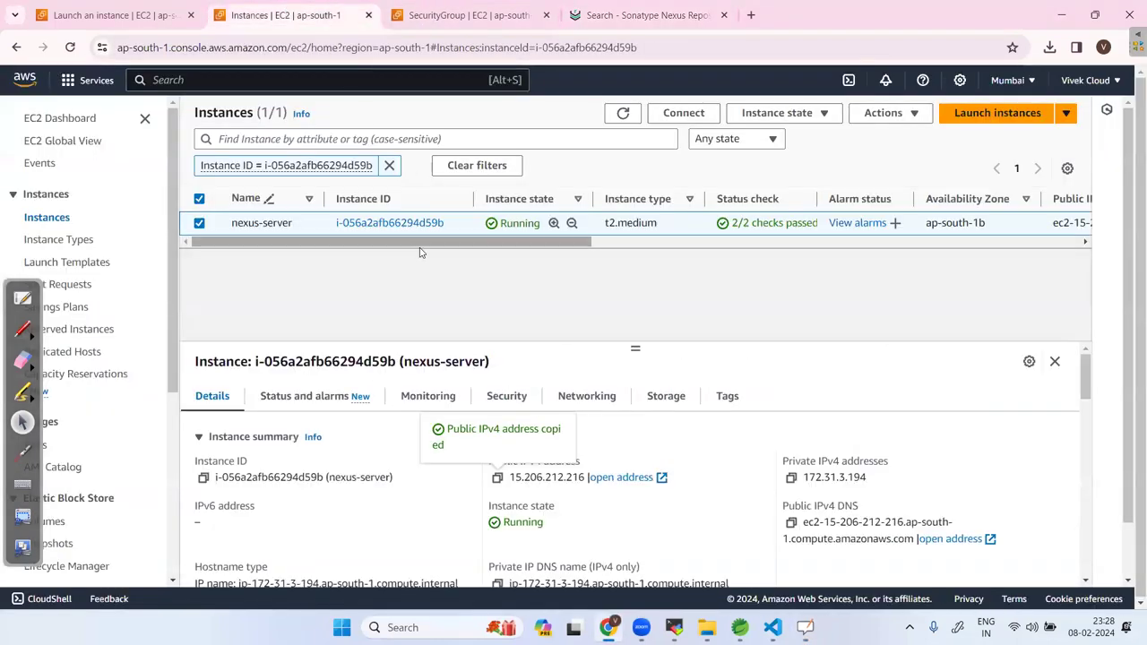
{"action": "left_click_drag", "start_coordinate": [488, 242], "coordinate": [358, 247]}
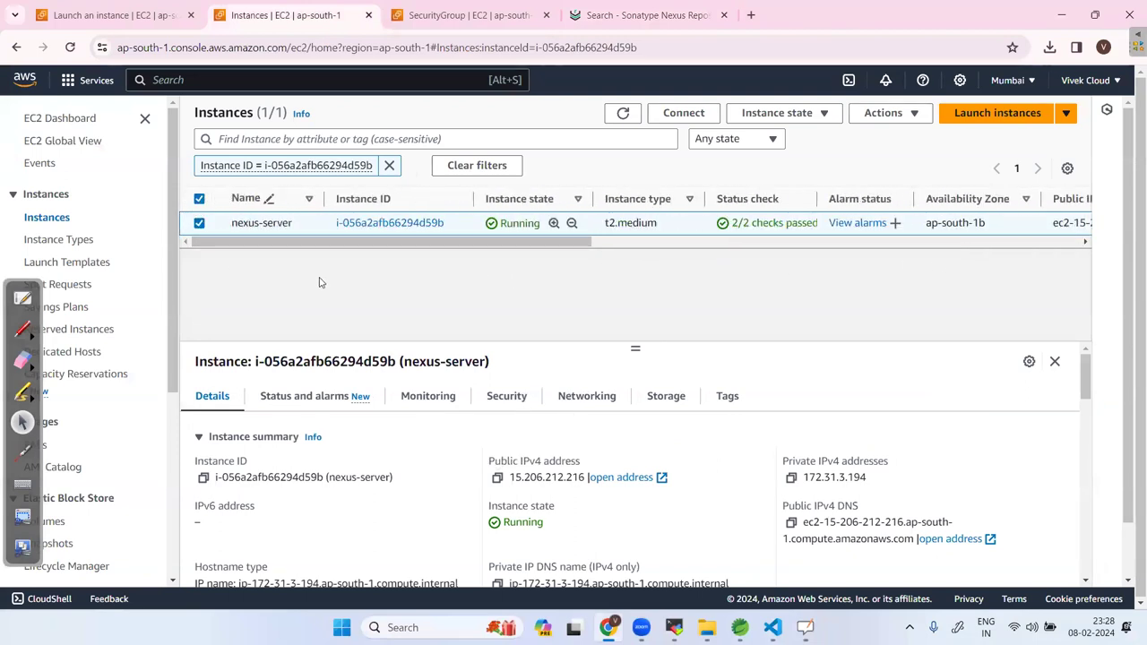
{"action": "left_click_drag", "start_coordinate": [365, 246], "coordinate": [314, 244]}
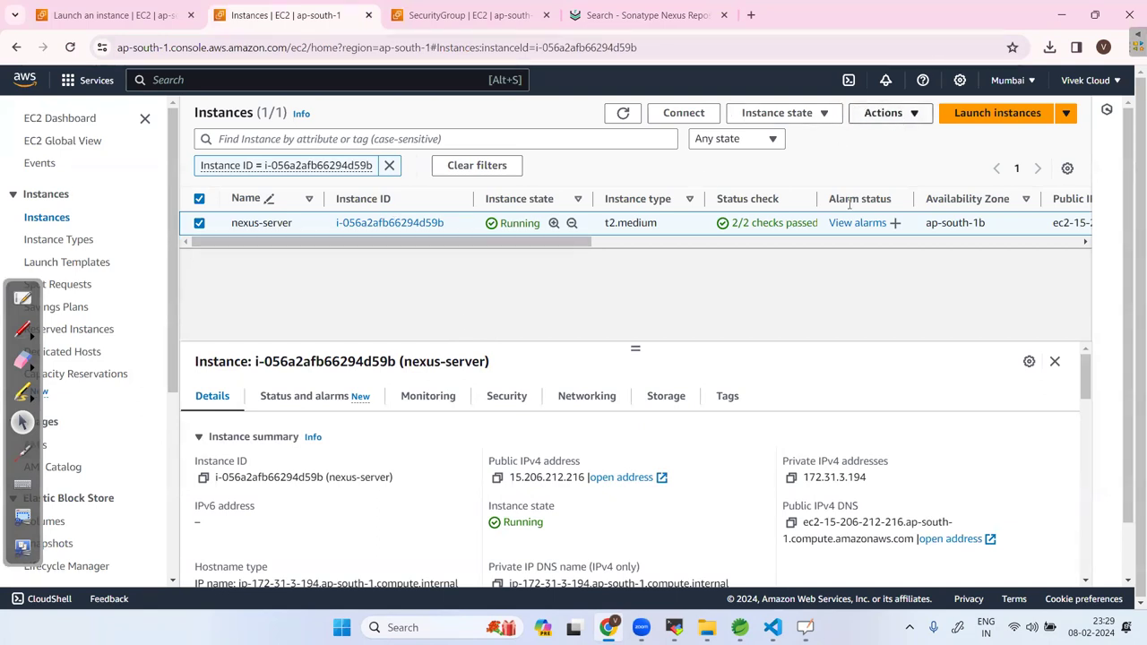
{"action": "left_click", "coordinate": [673, 627]}
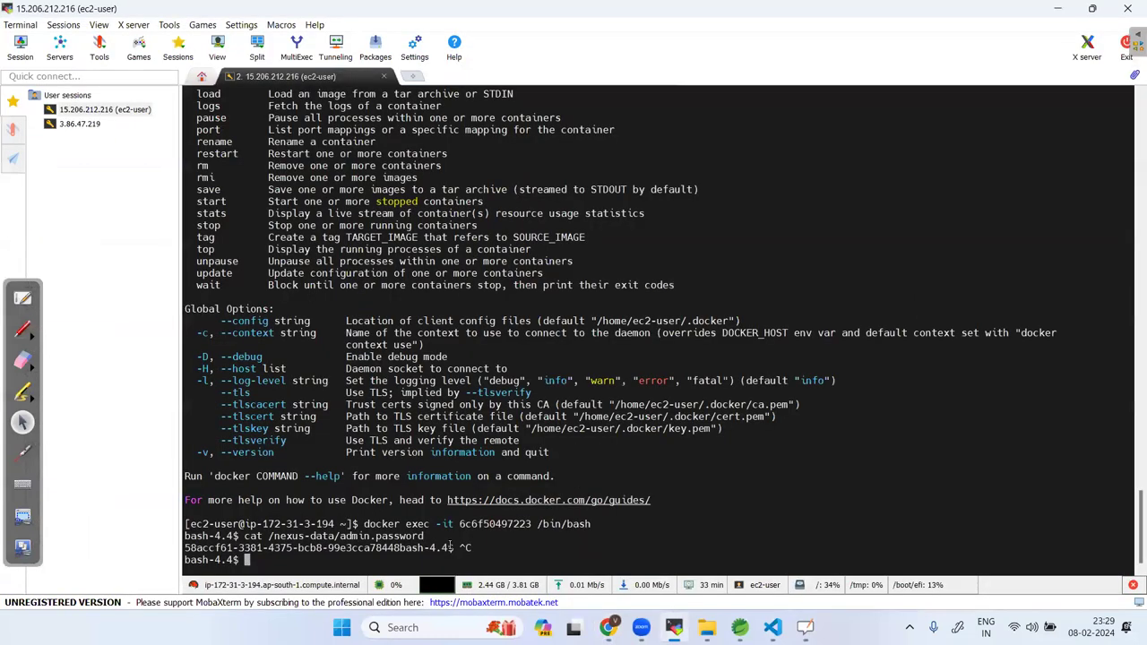
Exit the Docker container shell and the Nexus server SSH session, then close the session tab.
{"action": "type", "text": "exit"}
{"action": "key", "text": "Return"}
{"action": "type", "text": "exit"}
{"action": "key", "text": "Return"}
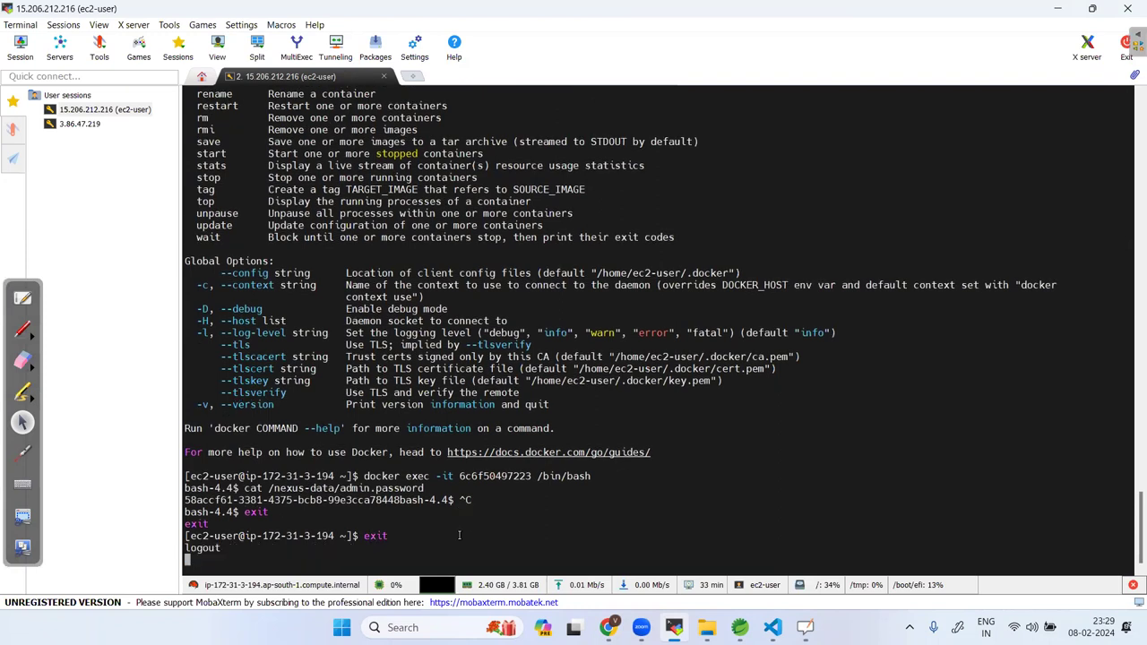
{"action": "left_click", "coordinate": [384, 77]}
{"action": "key", "text": "alt+Tab"}
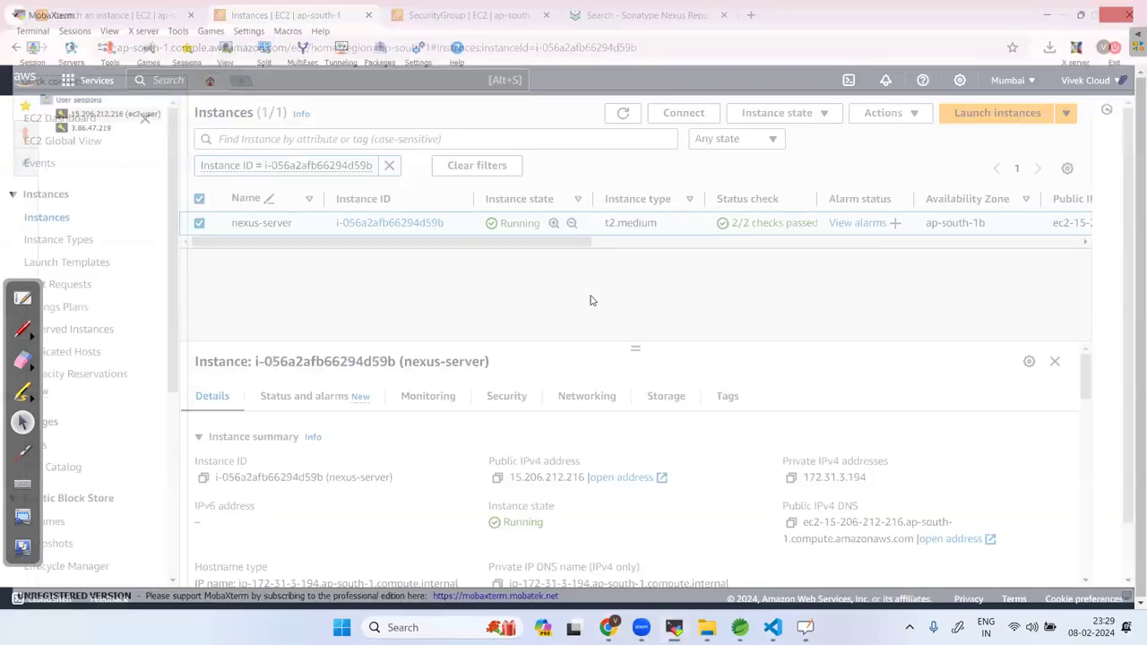
{"action": "left_click", "coordinate": [887, 113]}
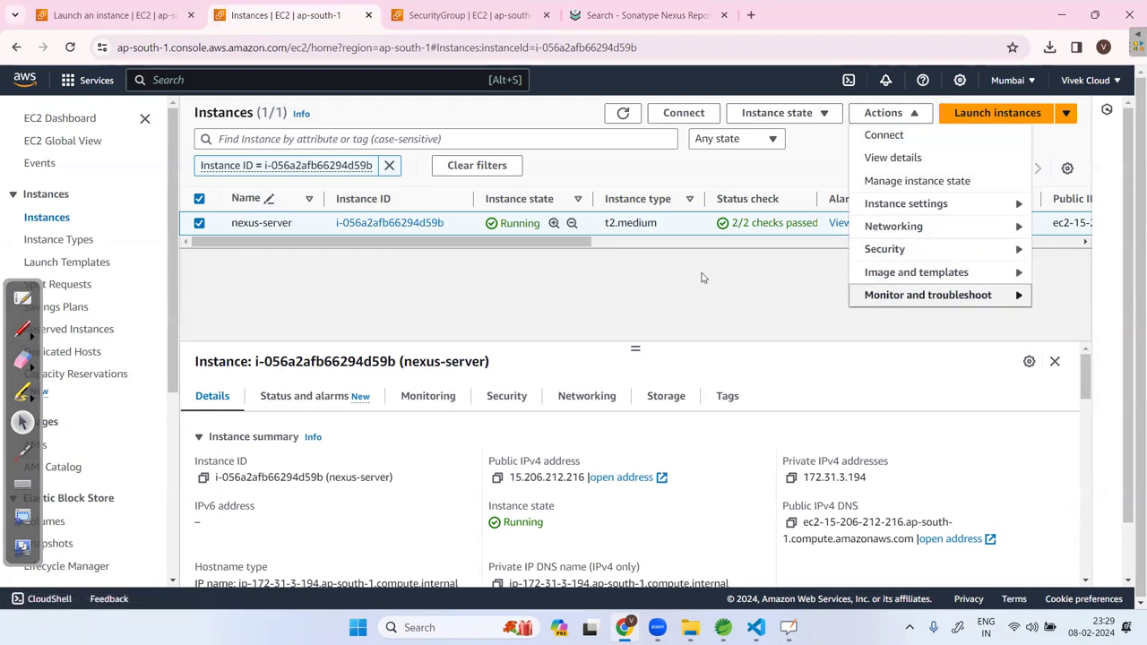
Terminate the nexus-server instance and refresh the list until it shows shutting down.
{"action": "left_click", "coordinate": [290, 227]}
{"action": "left_click", "coordinate": [800, 115]}
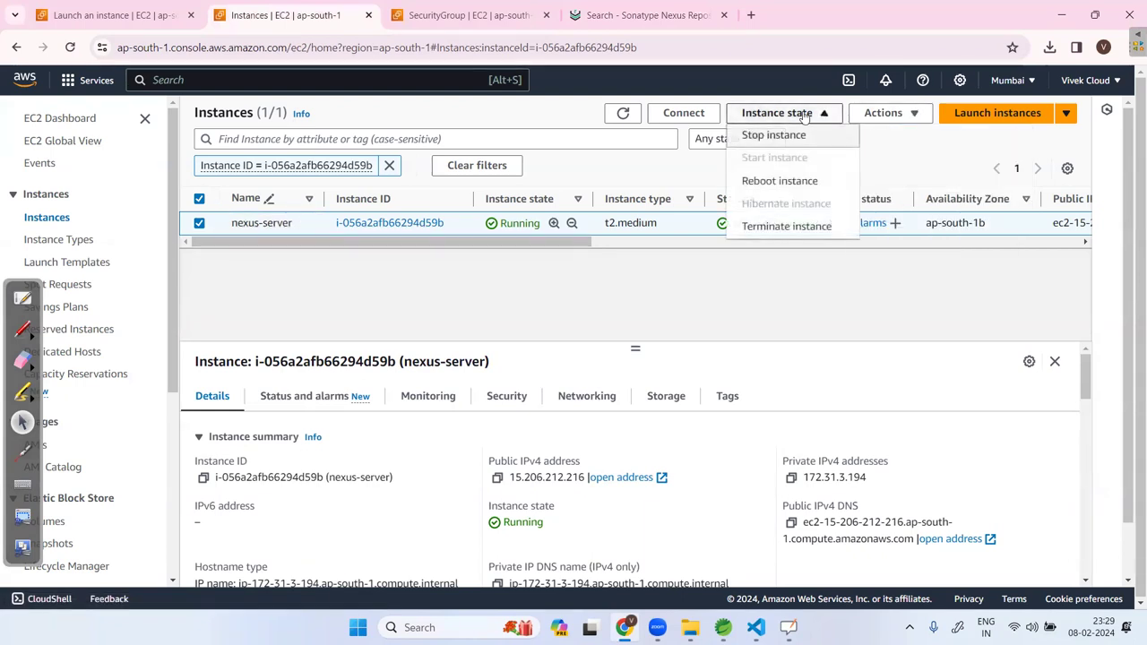
{"action": "left_click", "coordinate": [788, 226]}
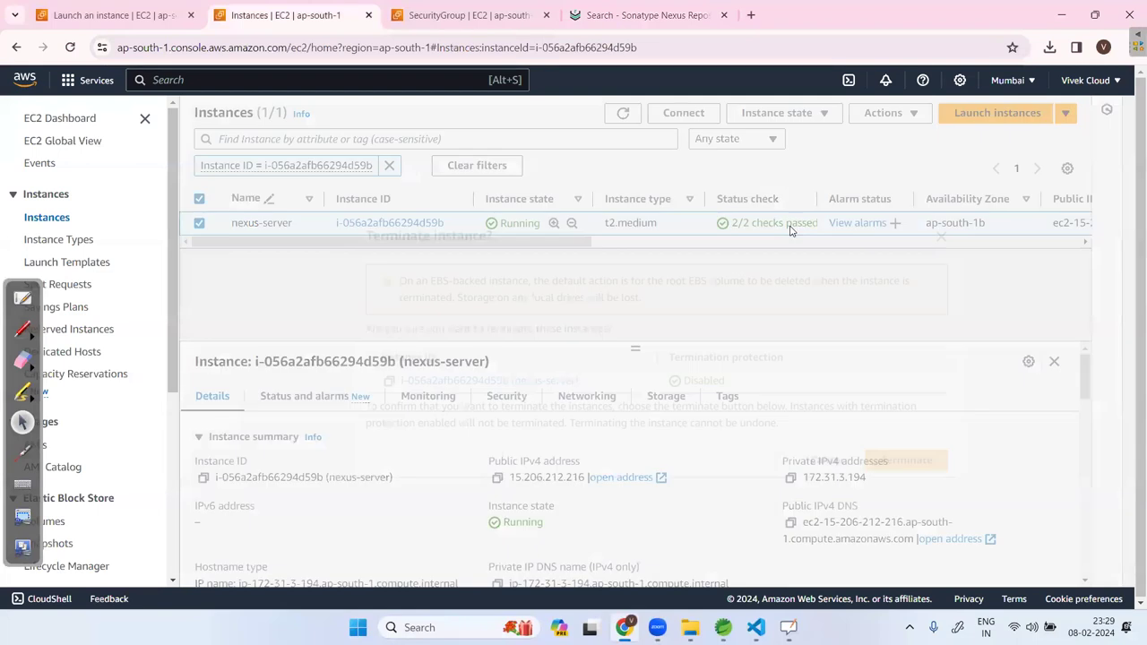
{"action": "left_click", "coordinate": [903, 461]}
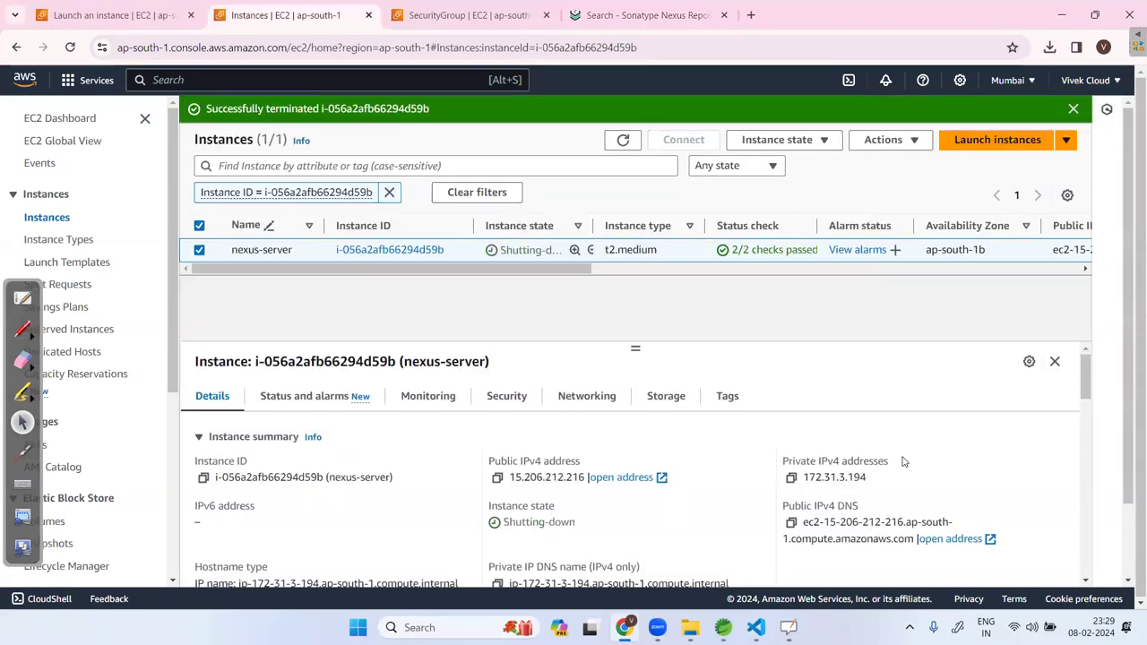
{"action": "left_click_drag", "start_coordinate": [534, 270], "coordinate": [583, 270]}
{"action": "left_click_drag", "start_coordinate": [484, 233], "coordinate": [571, 228]}
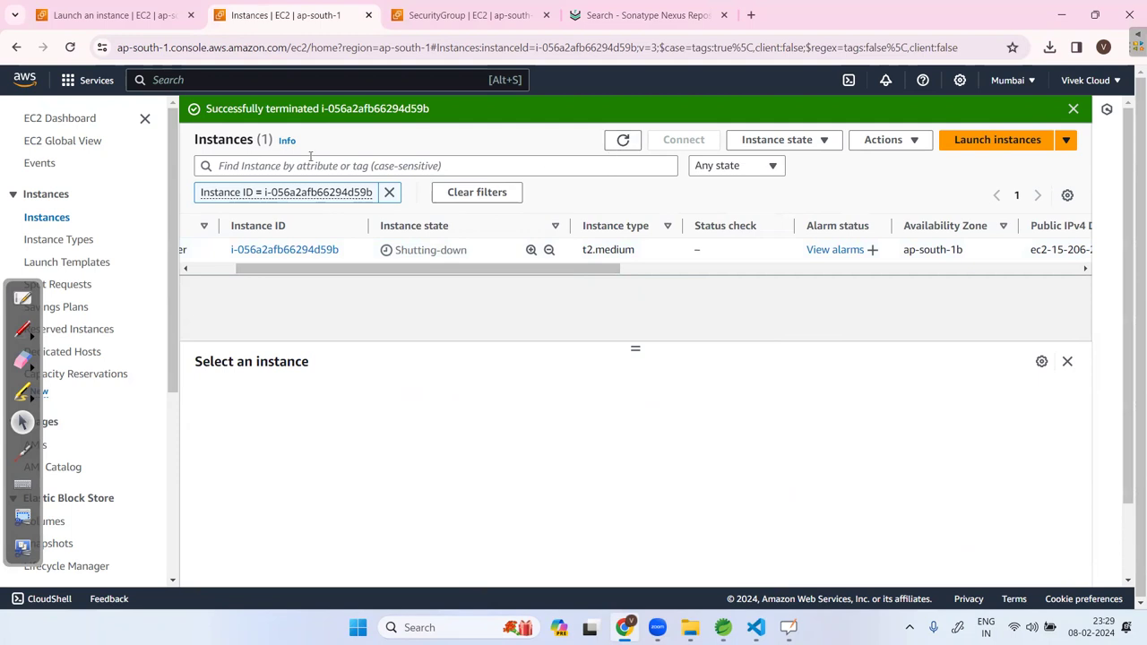
{"action": "left_click", "coordinate": [622, 139]}
{"action": "left_click", "coordinate": [625, 142]}
{"action": "mouse_move", "coordinate": [689, 627]}
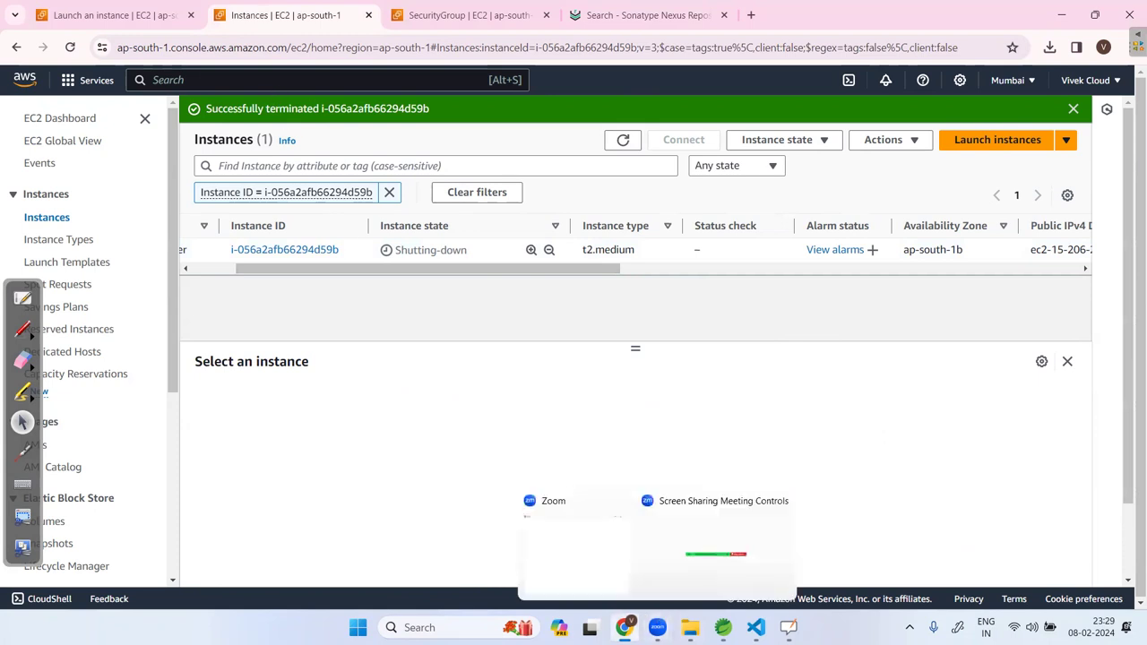
Open the ITrik Study Park bookmark in a new tab and reload the Nexus page.
{"action": "left_click", "coordinate": [625, 627]}
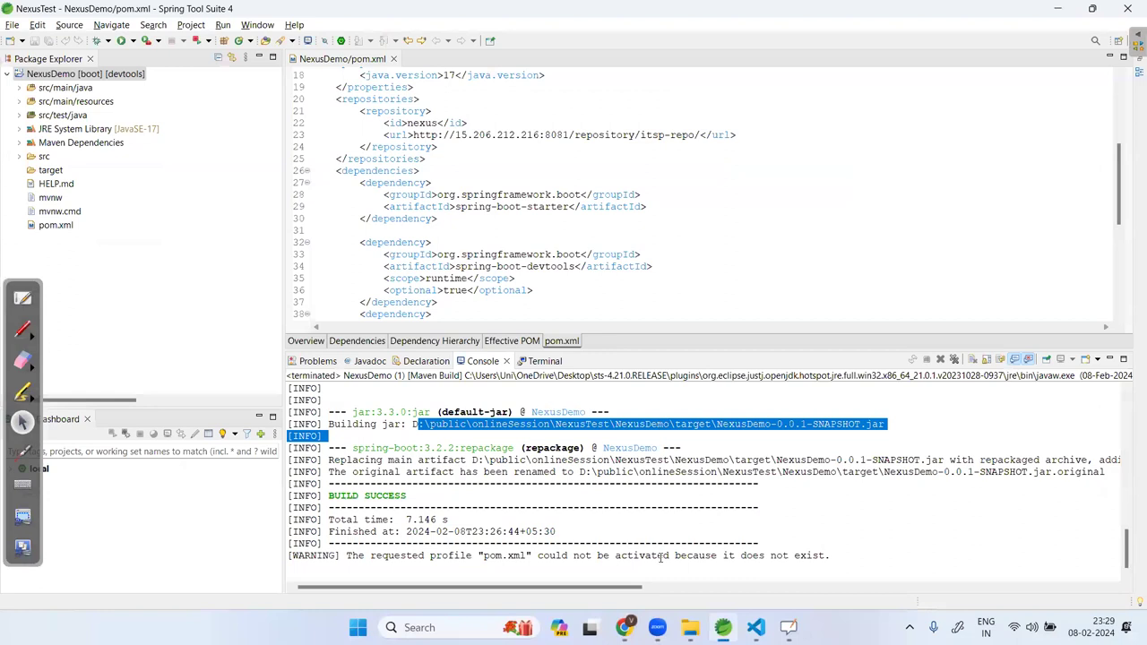
{"action": "left_click", "coordinate": [625, 627]}
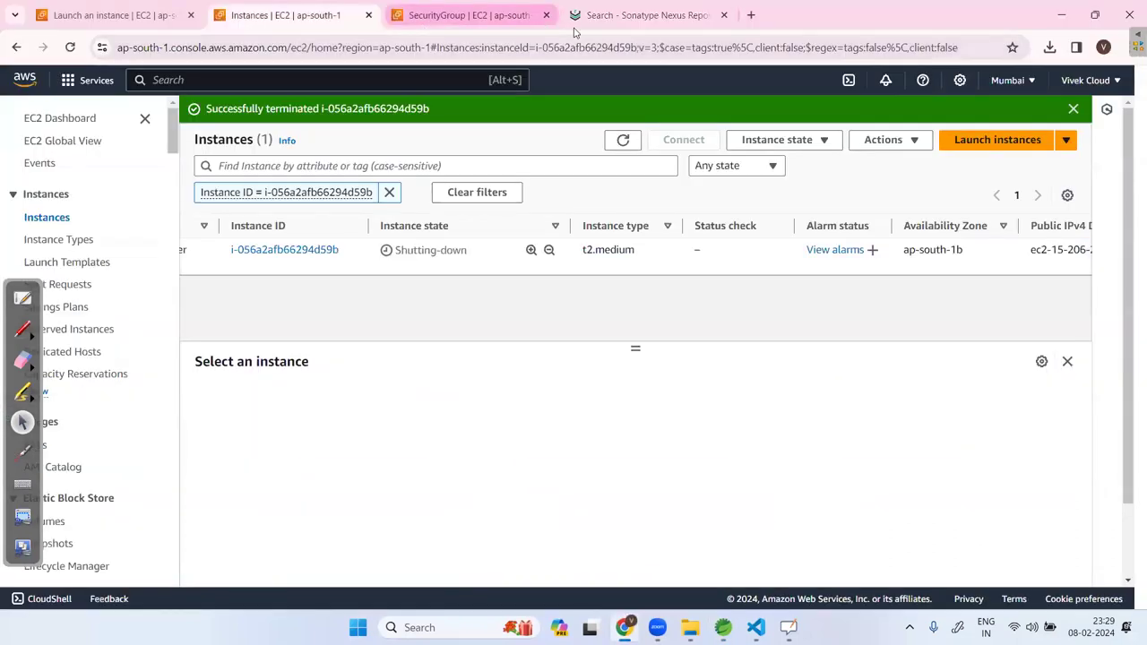
{"action": "left_click", "coordinate": [578, 18]}
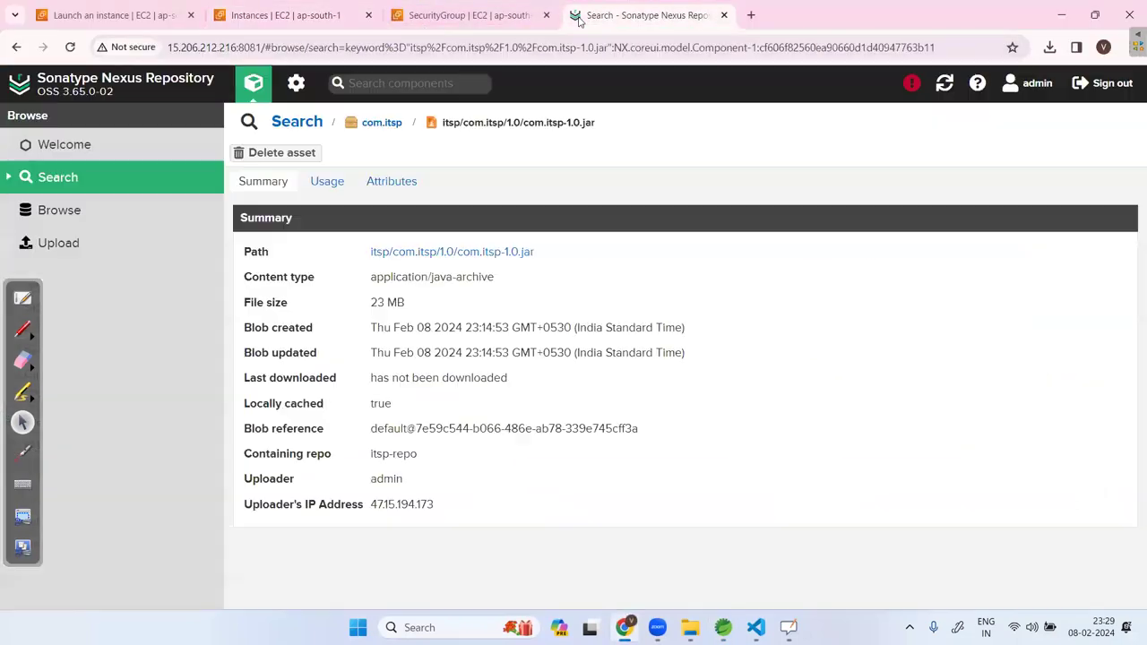
{"action": "left_click", "coordinate": [750, 16]}
{"action": "left_click", "coordinate": [255, 77]}
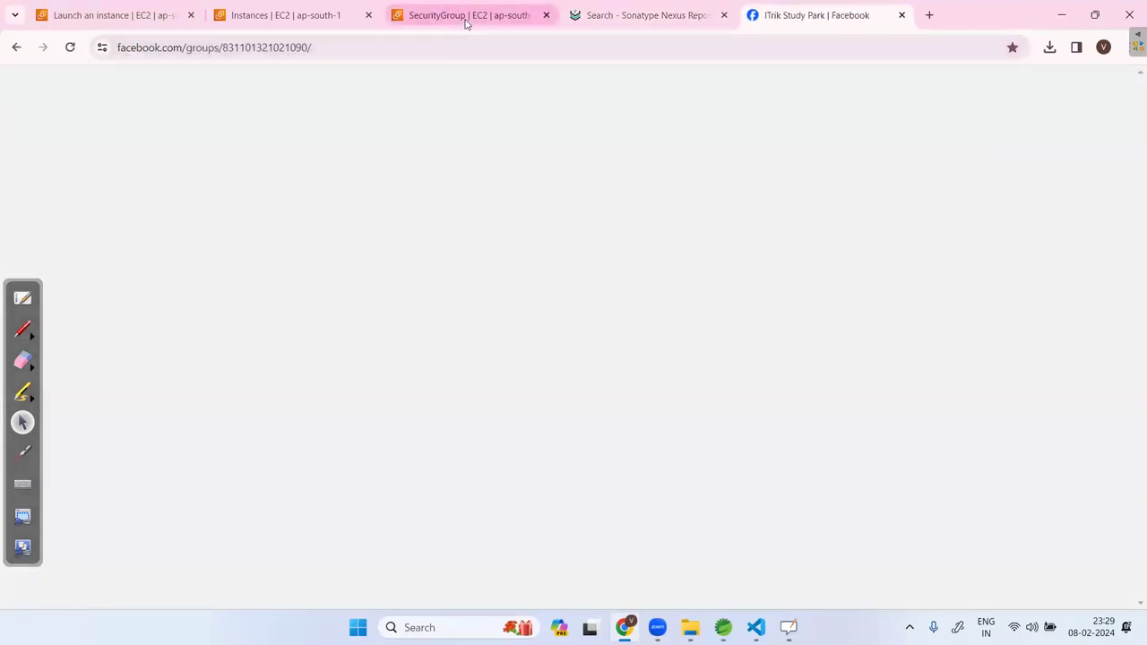
{"action": "left_click", "coordinate": [465, 18]}
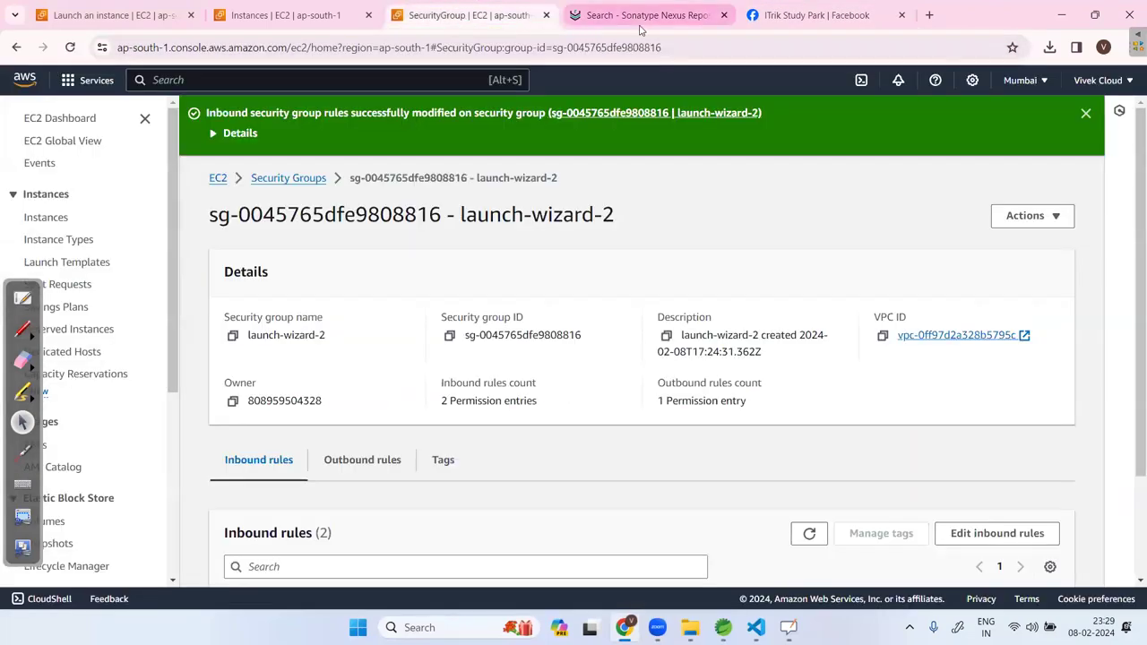
{"action": "left_click", "coordinate": [638, 18]}
{"action": "left_click", "coordinate": [70, 46]}
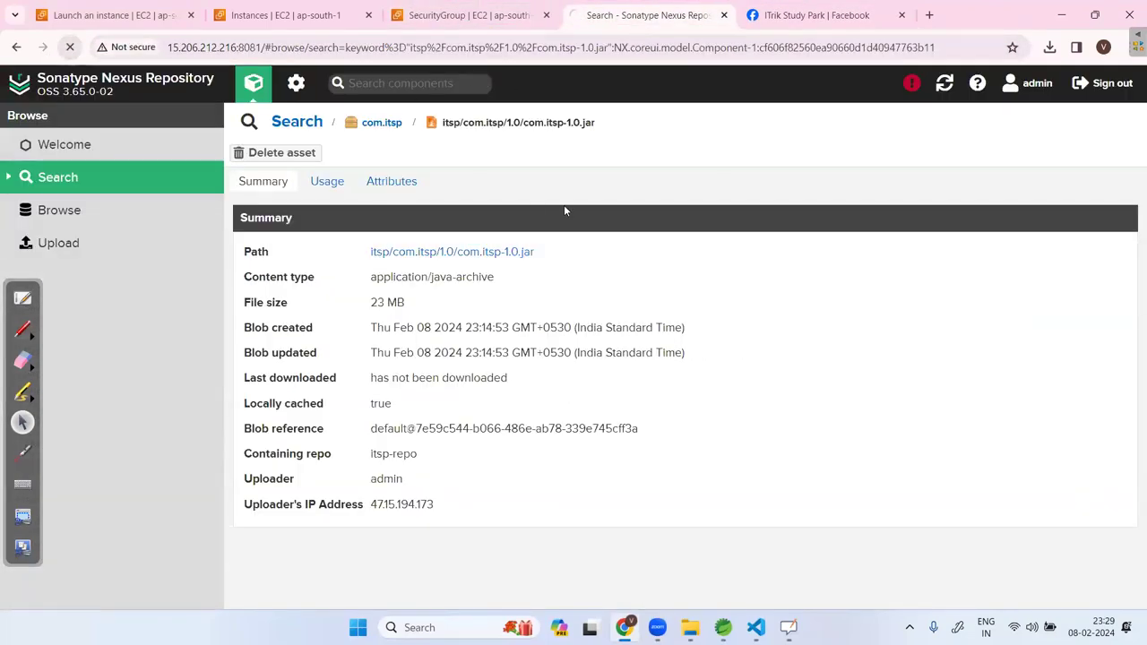
Close the Facebook sign-in prompt, highlight the ITrik Study Park group title, then go to the security group page.
{"action": "key", "text": "ctrl+Tab"}
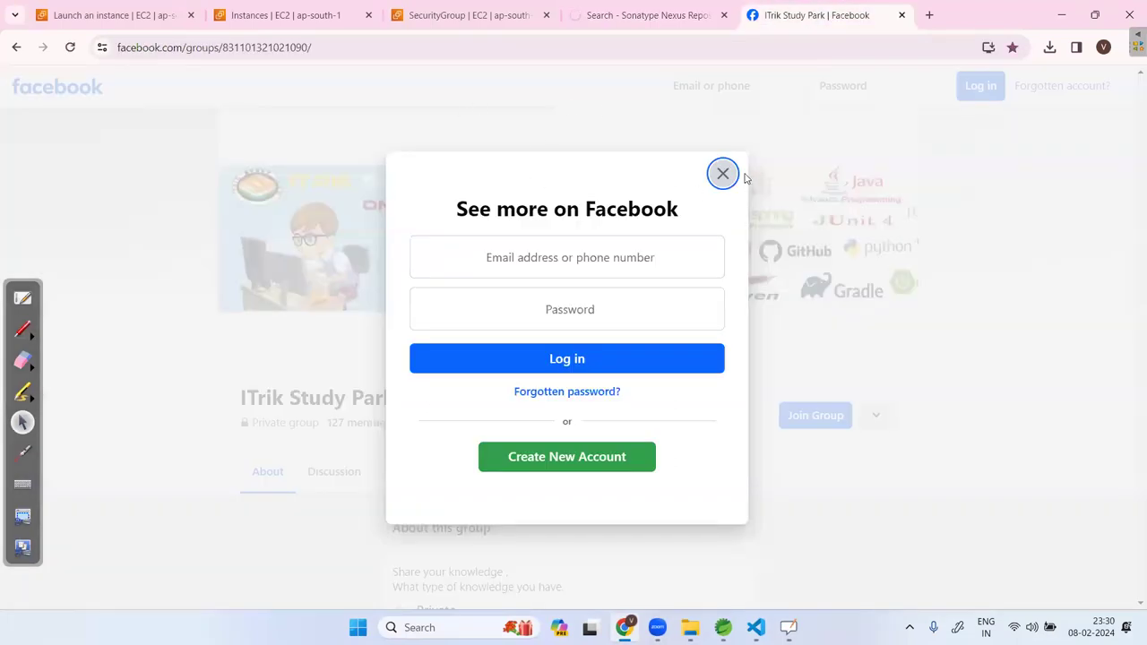
{"action": "left_click", "coordinate": [729, 175]}
{"action": "left_click_drag", "start_coordinate": [231, 396], "coordinate": [415, 399]}
{"action": "left_click", "coordinate": [515, 397]}
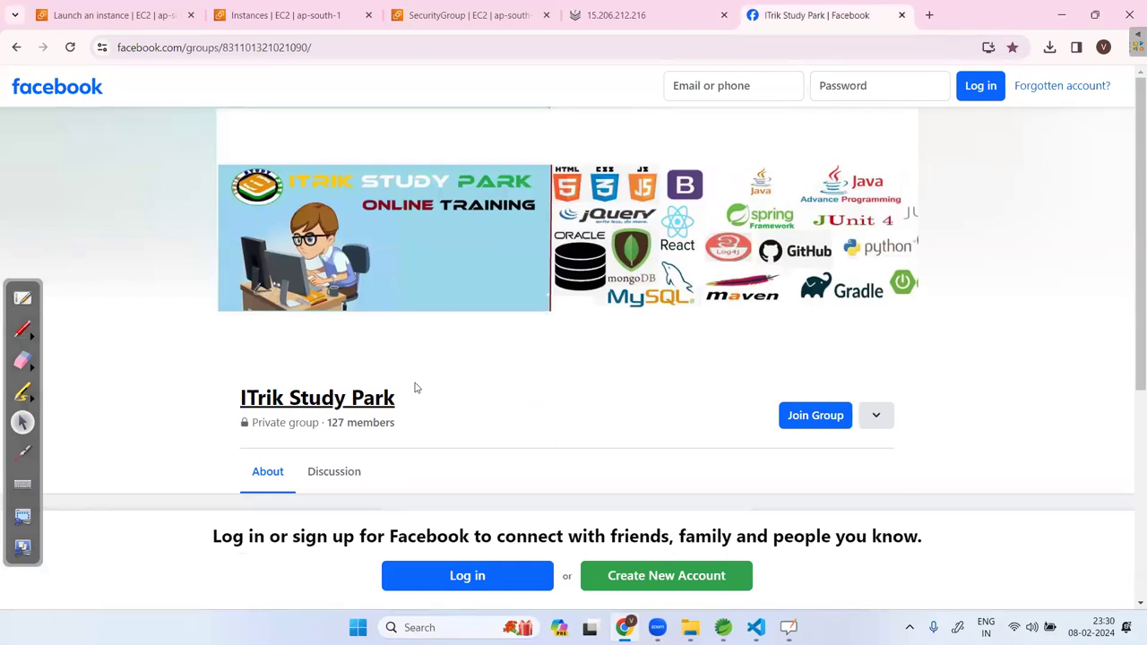
{"action": "left_click", "coordinate": [436, 16]}
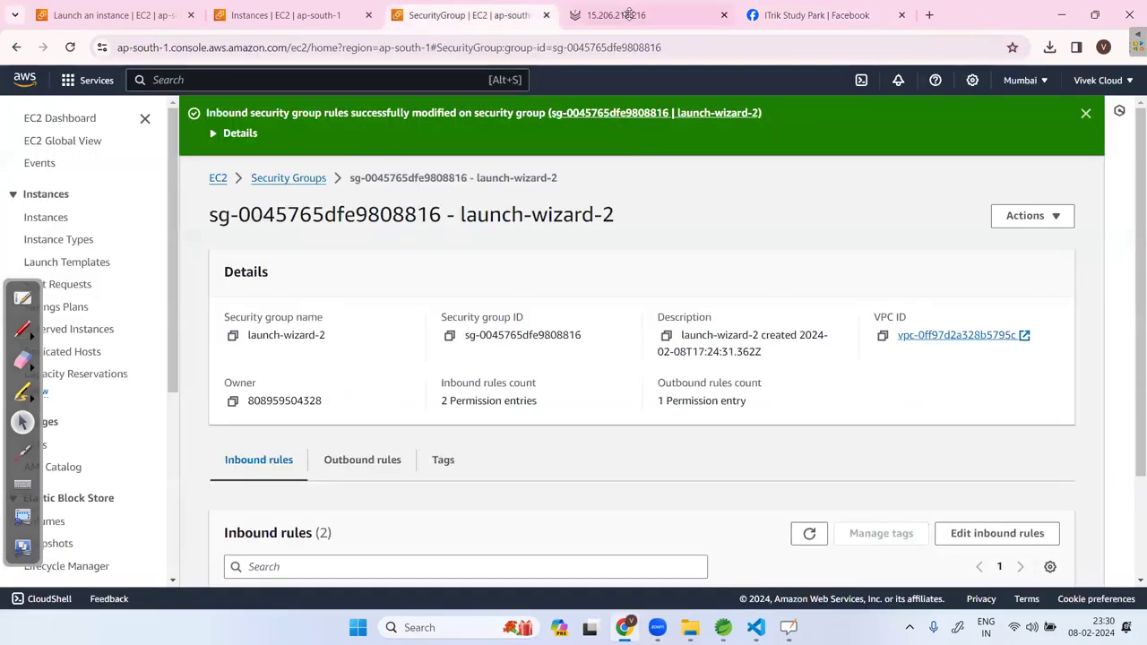